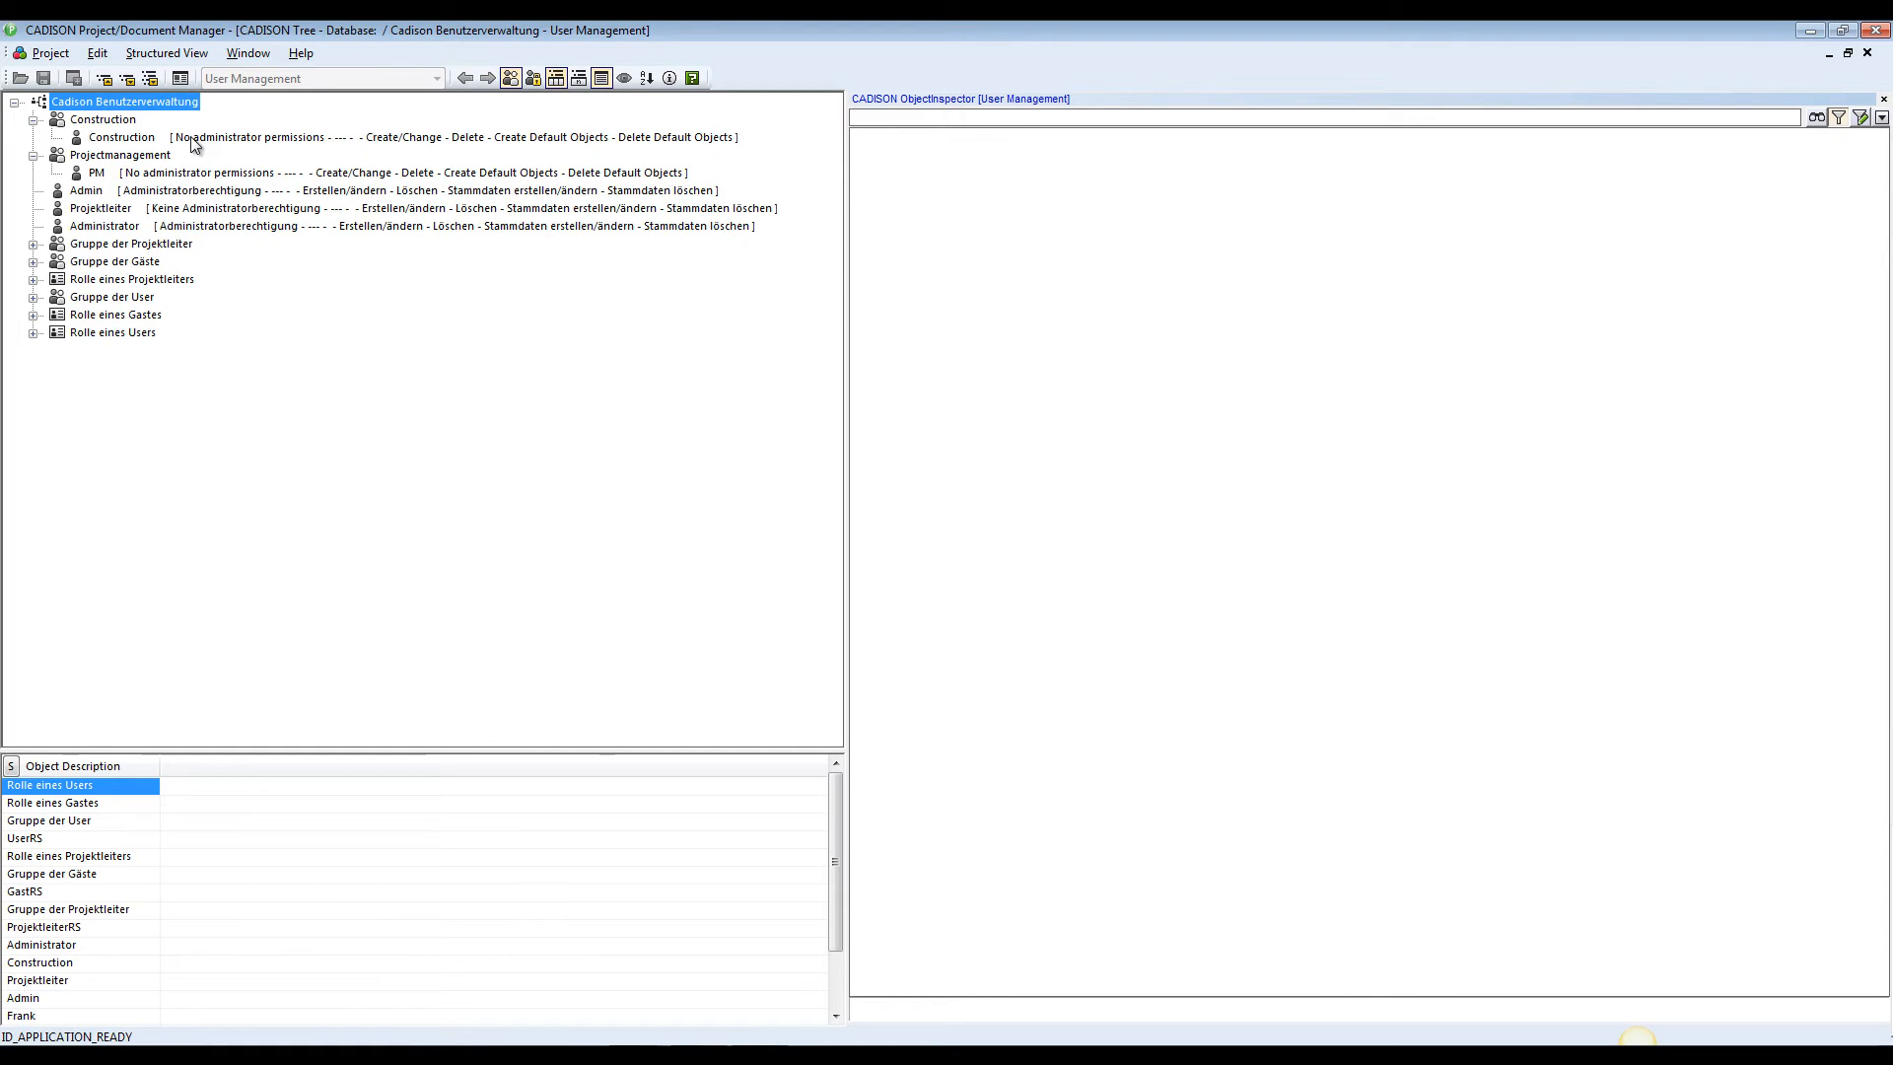
Review the properties of the Construction and PM users in the user management tree, and minimise the CADISON window
left_click(192, 137)
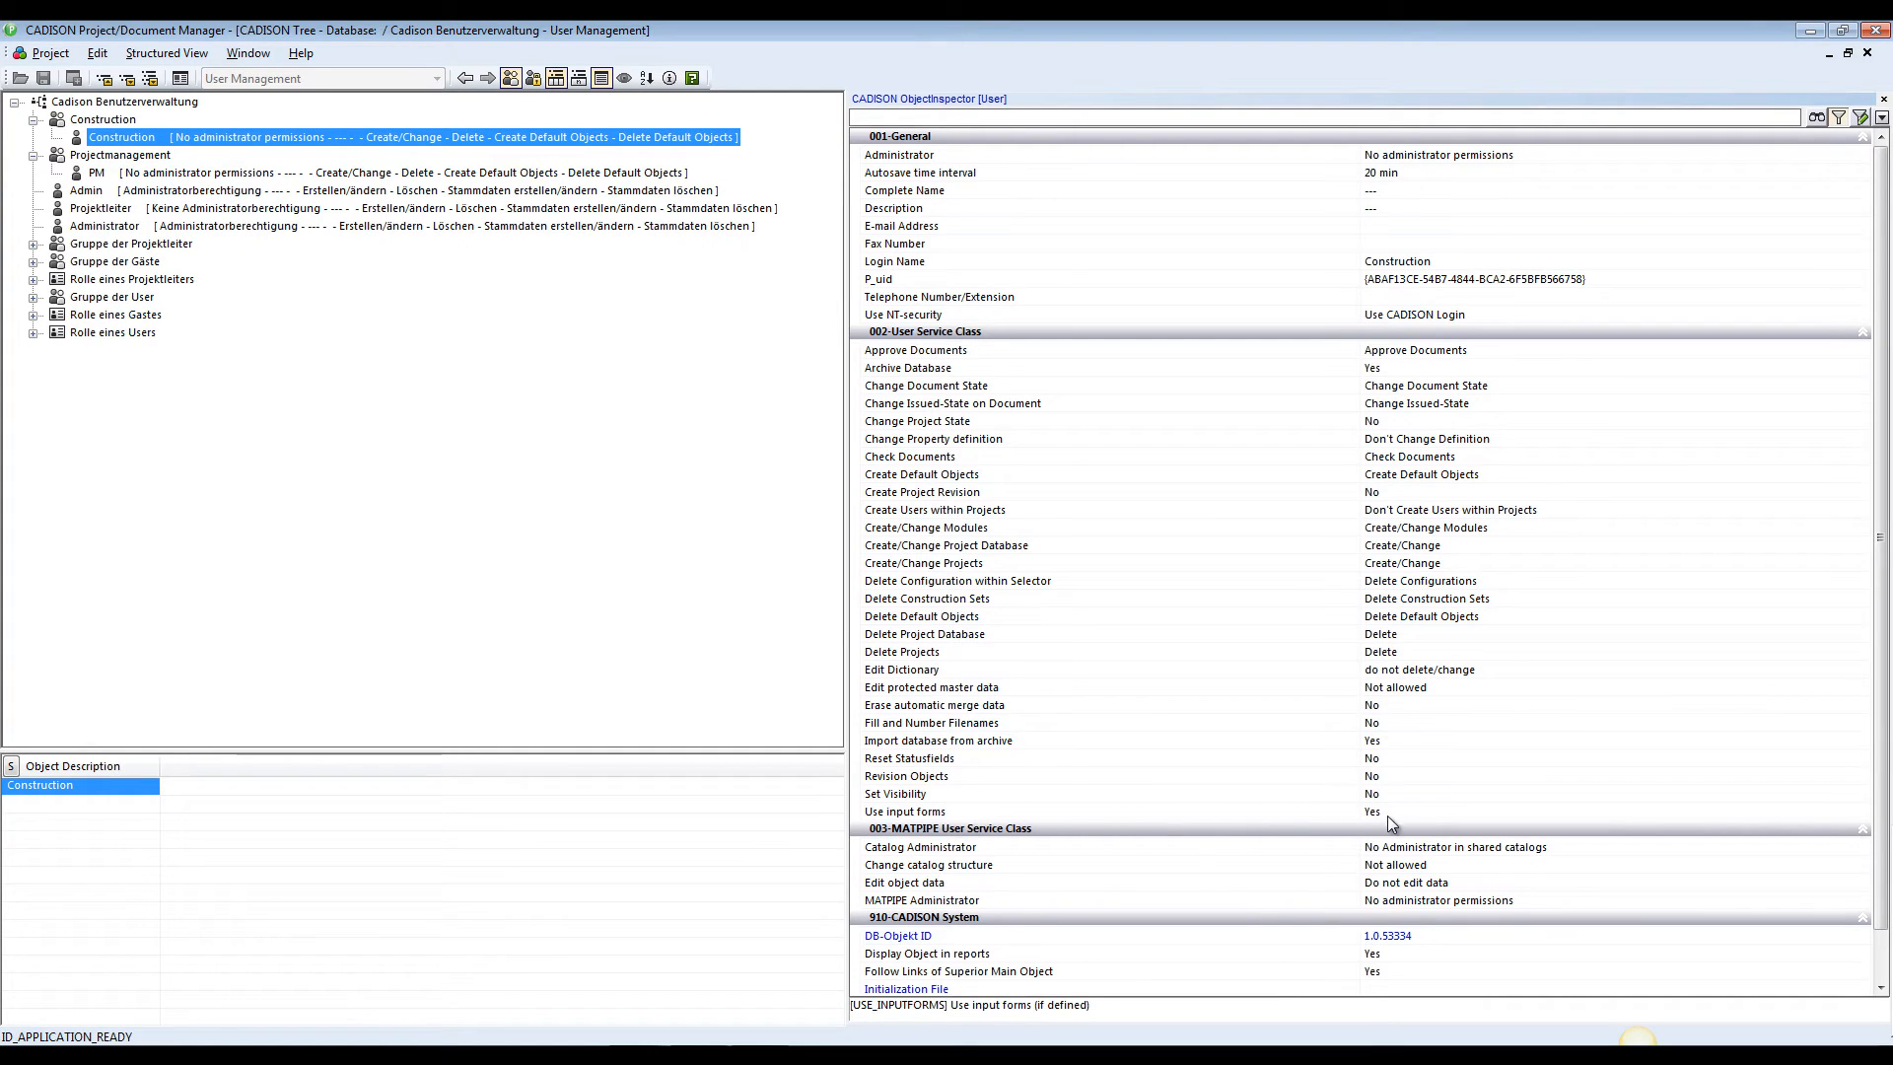
left_click(392, 174)
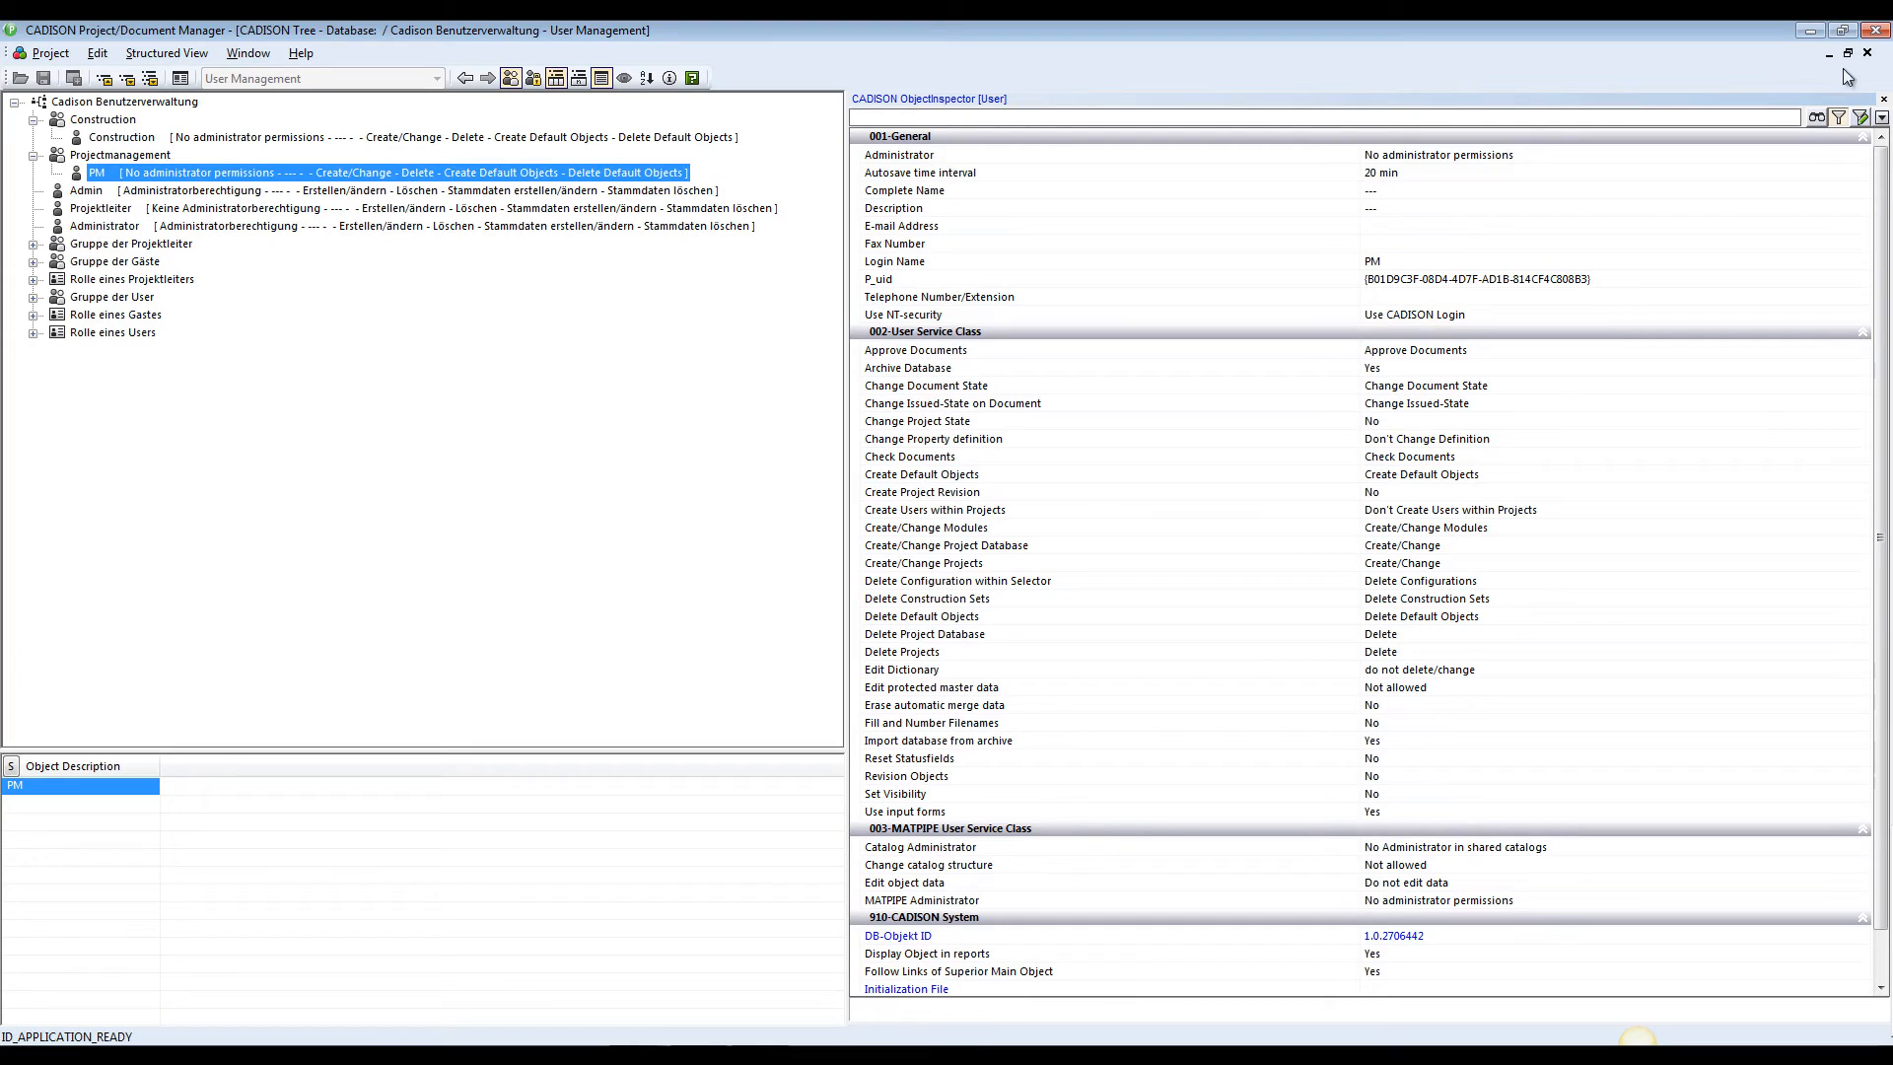
left_click(1808, 32)
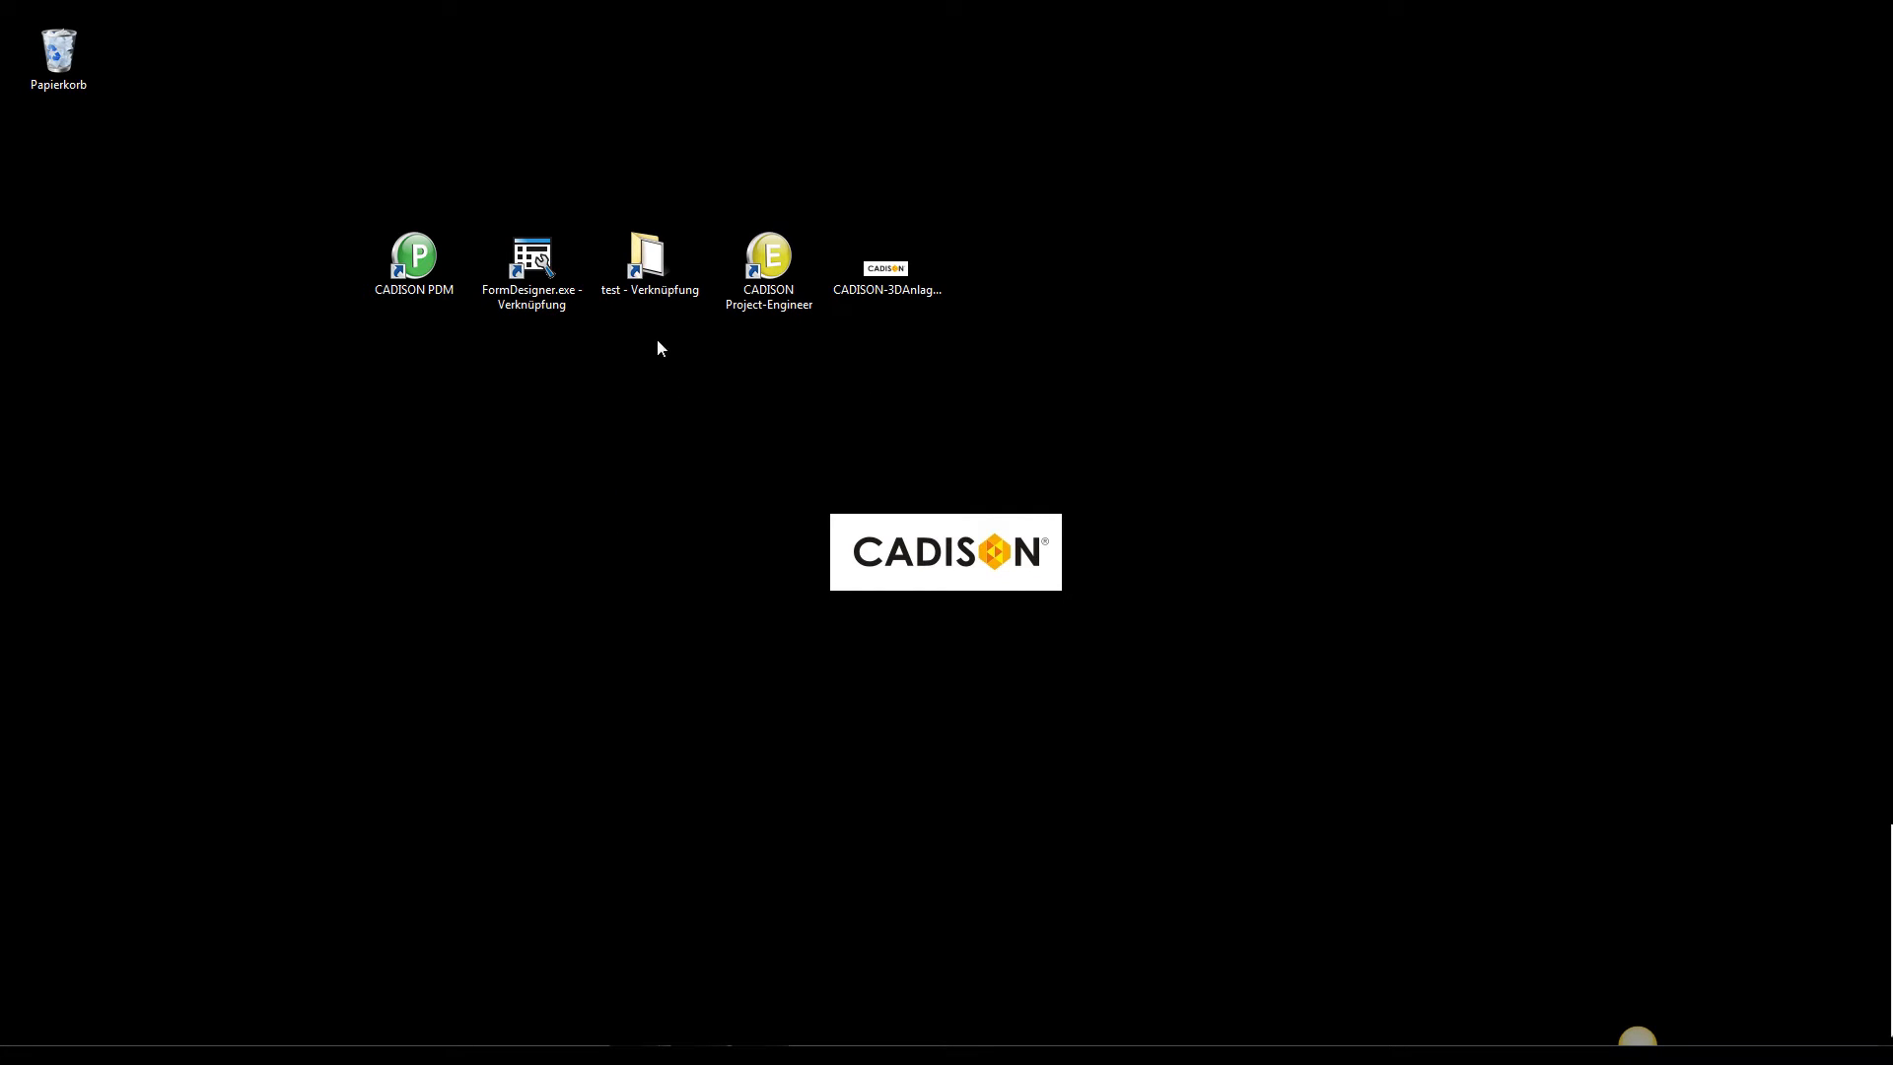
Switch to the file explorer at the test folder and browse to Config\FORMS\OEF
double_click(641, 264)
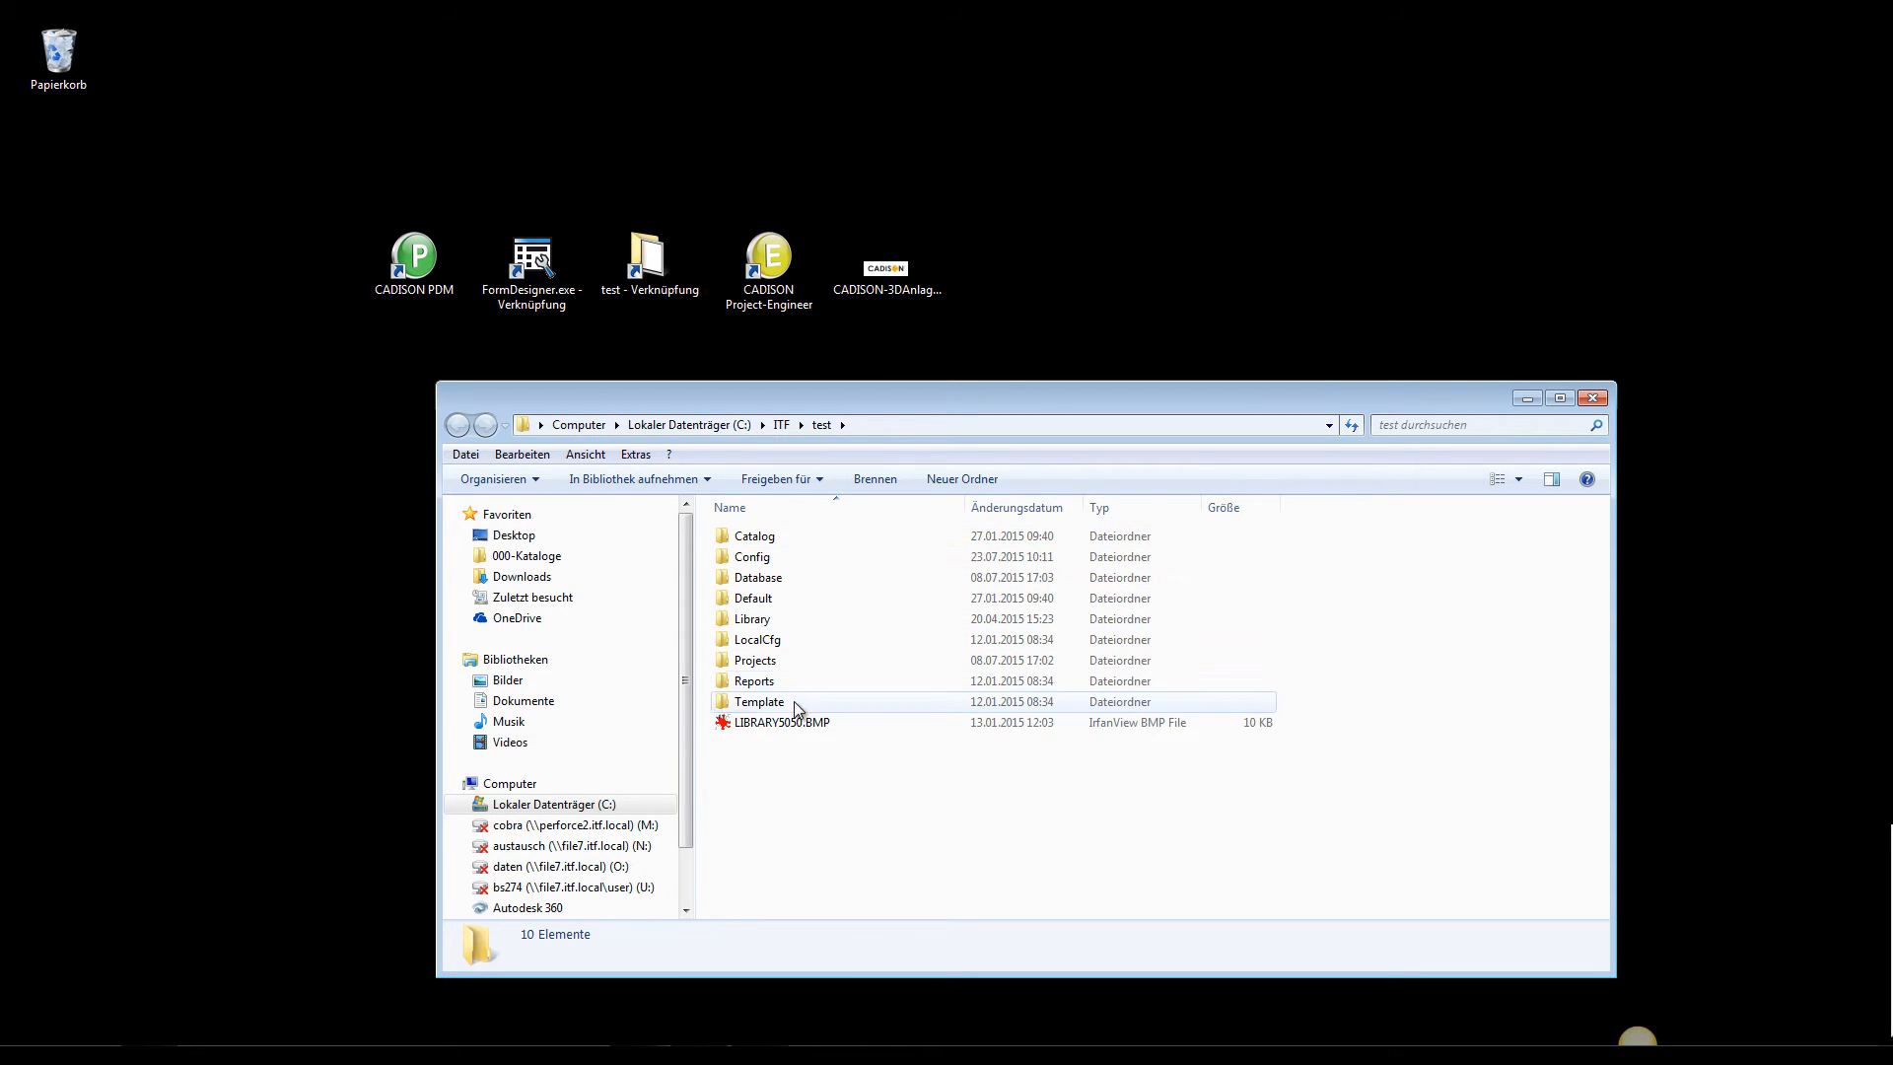
double_click(761, 556)
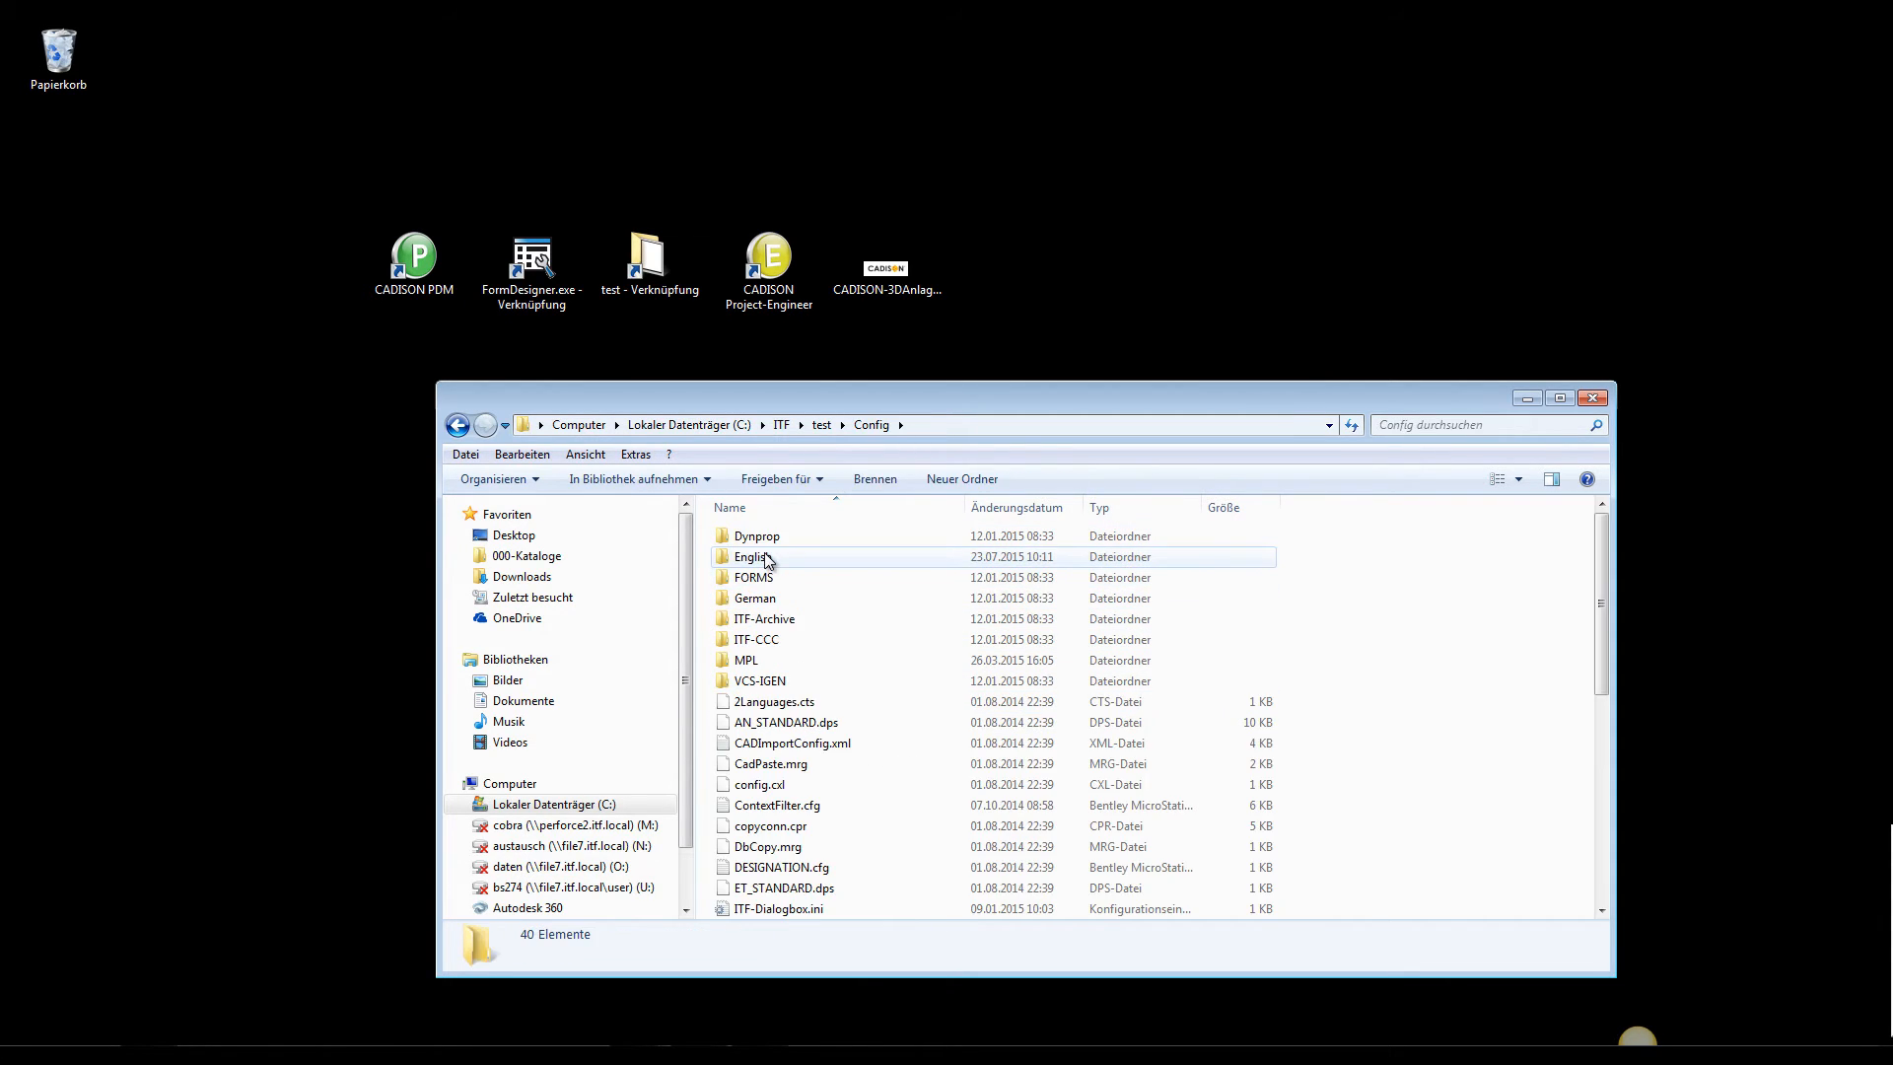
left_click(769, 579)
double_click(768, 579)
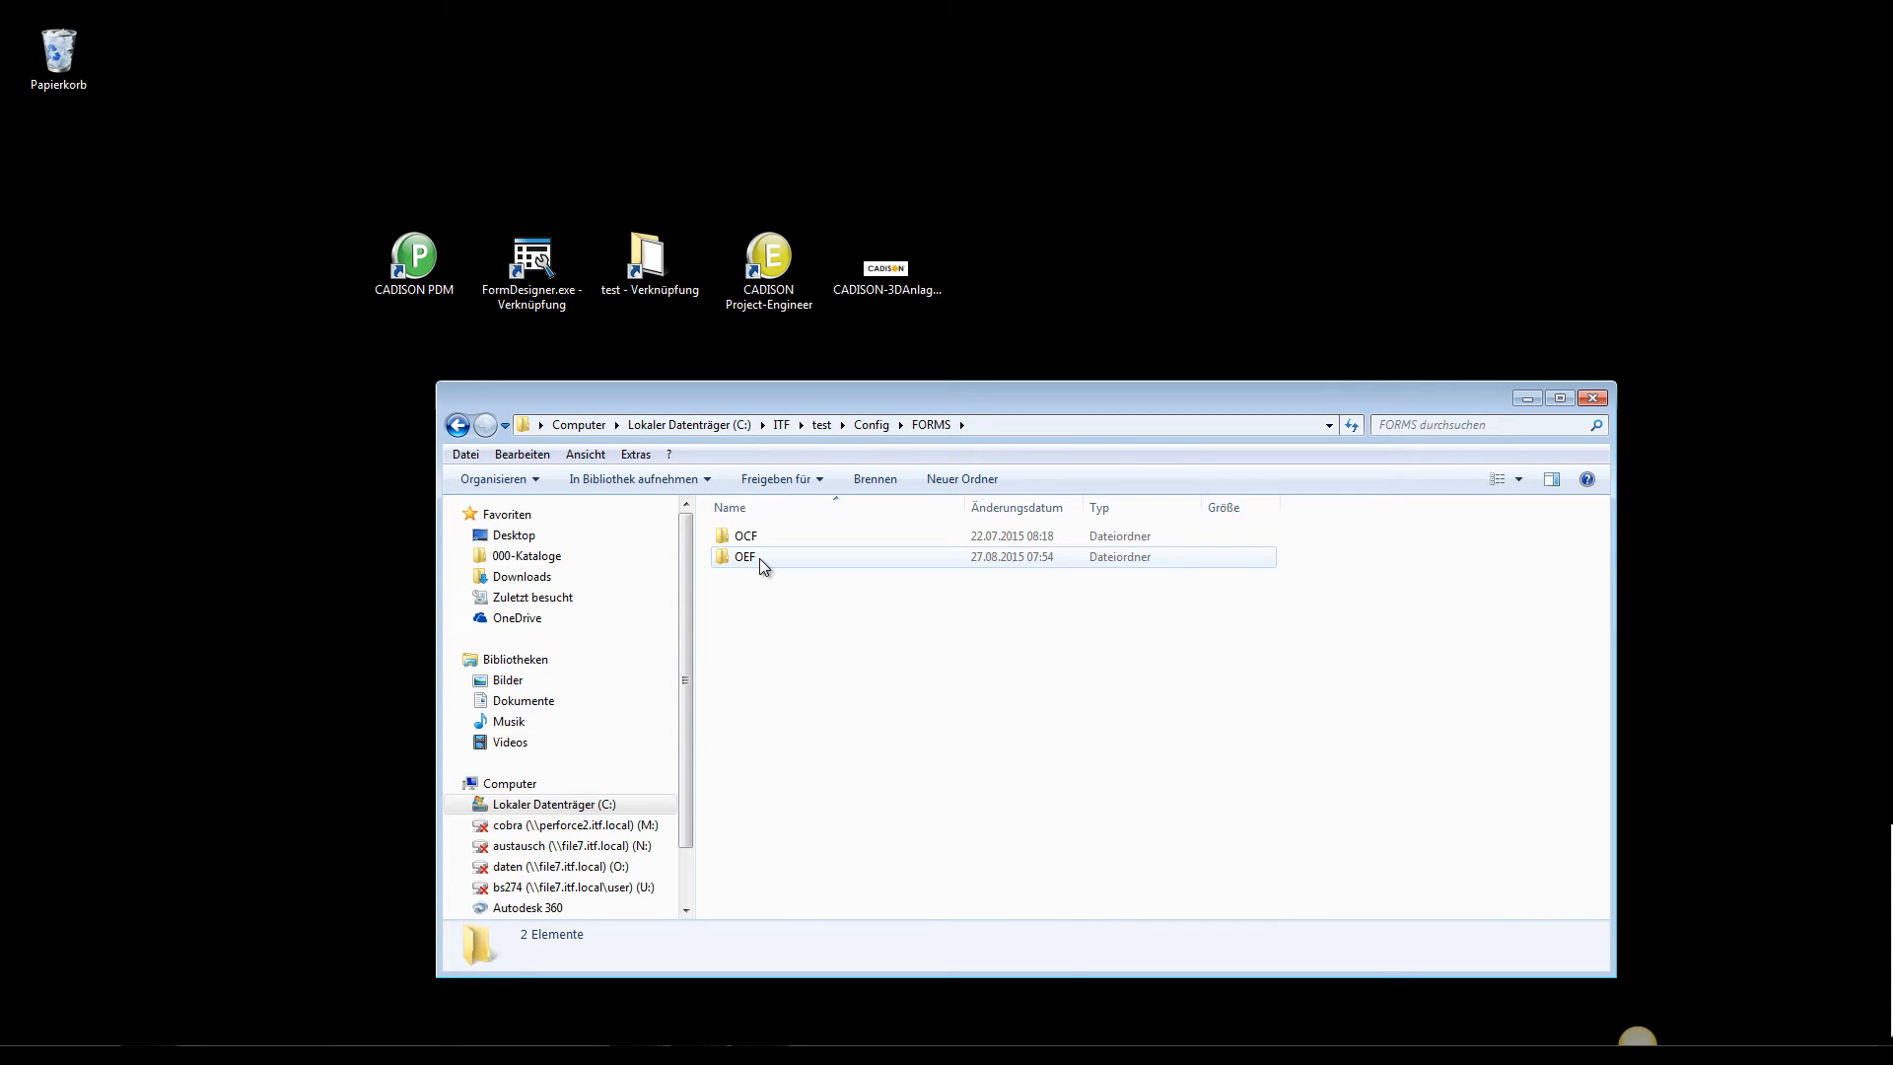
left_click(760, 558)
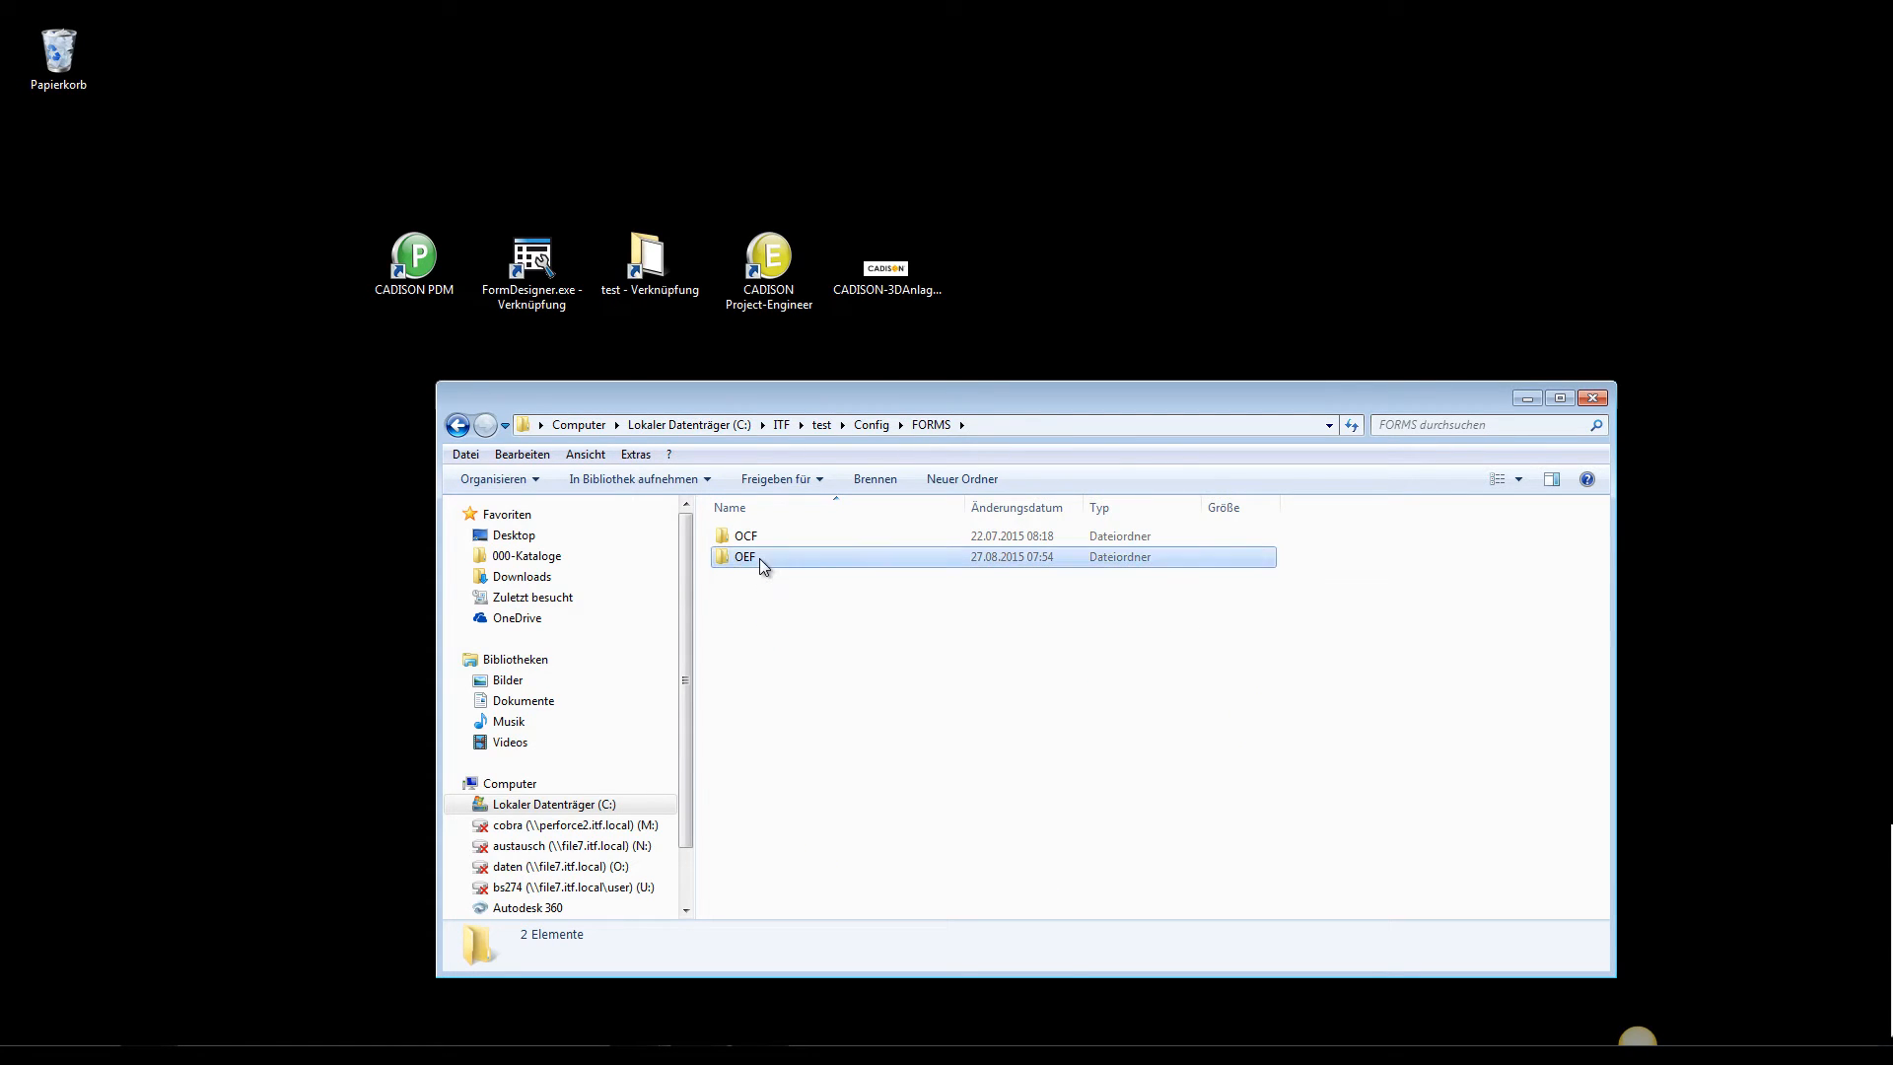
double_click(759, 558)
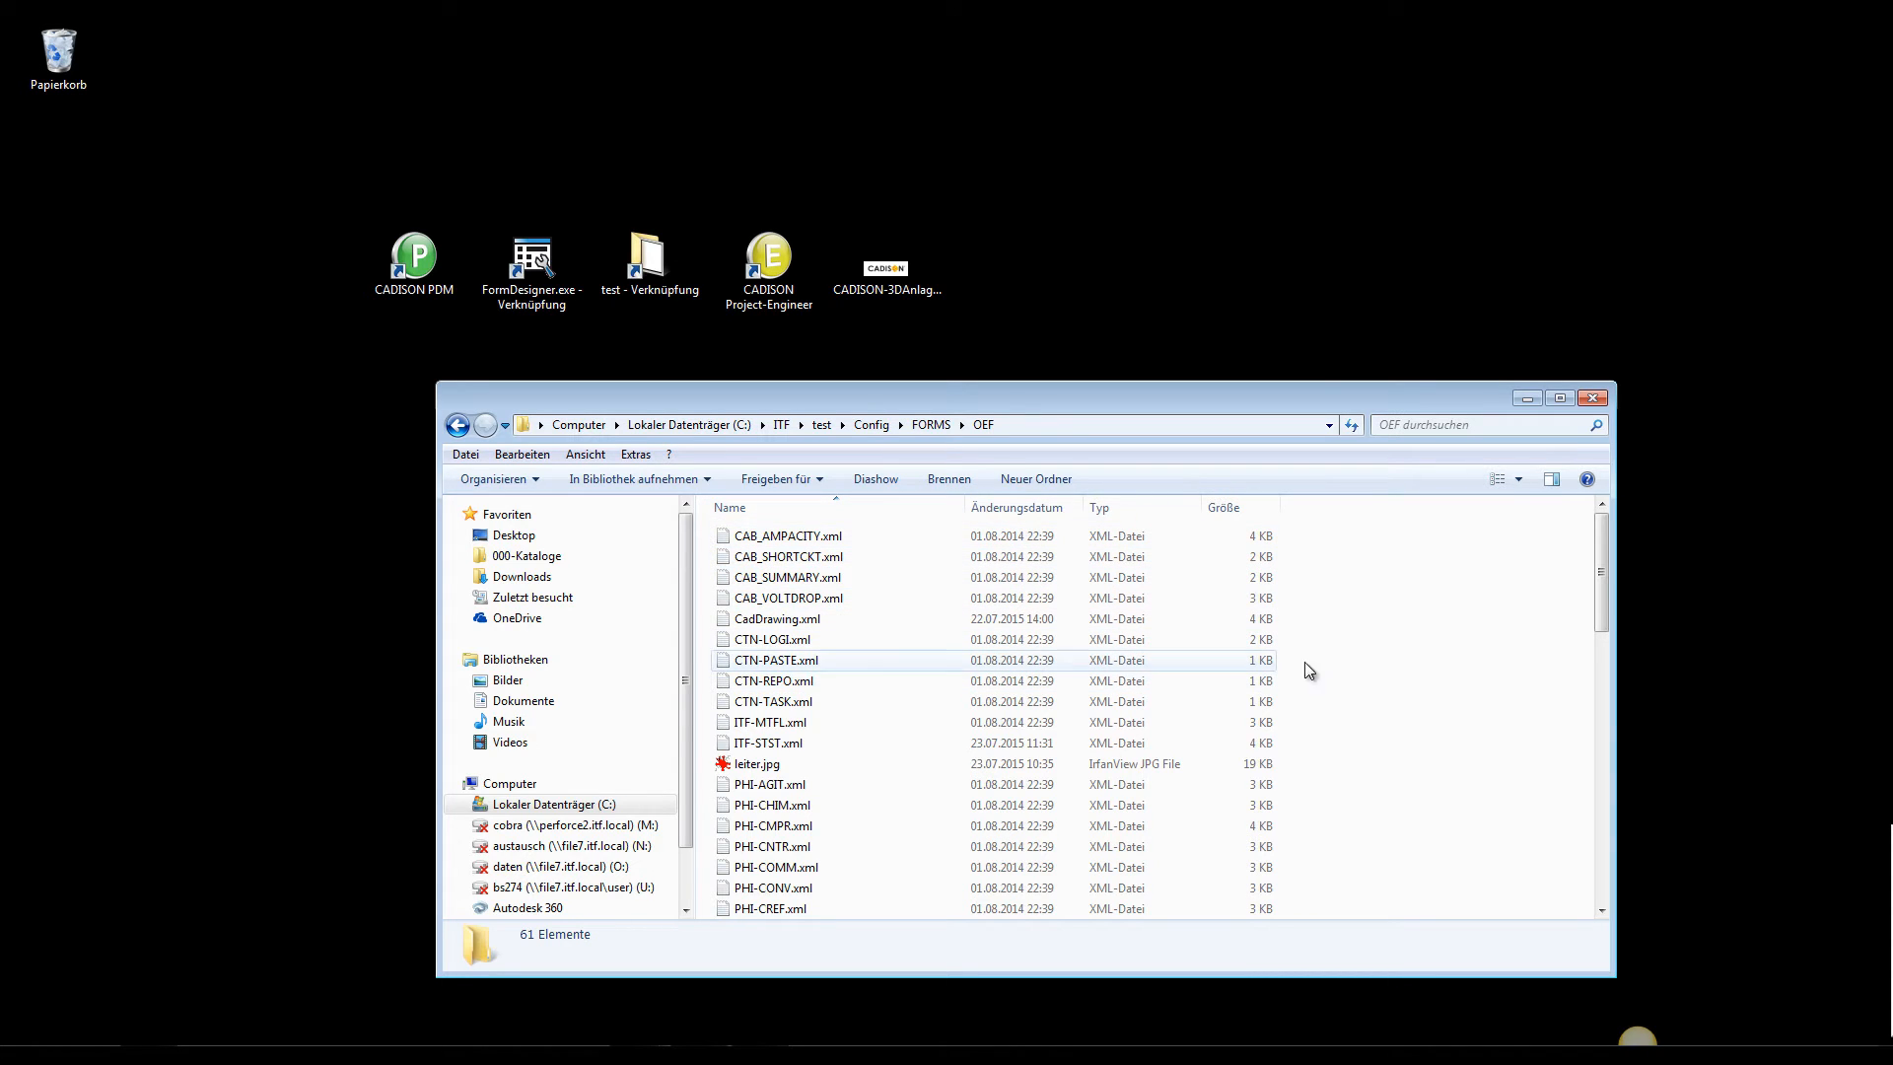
Create a new folder named Groups inside the OEF folder
left_click(1026, 477)
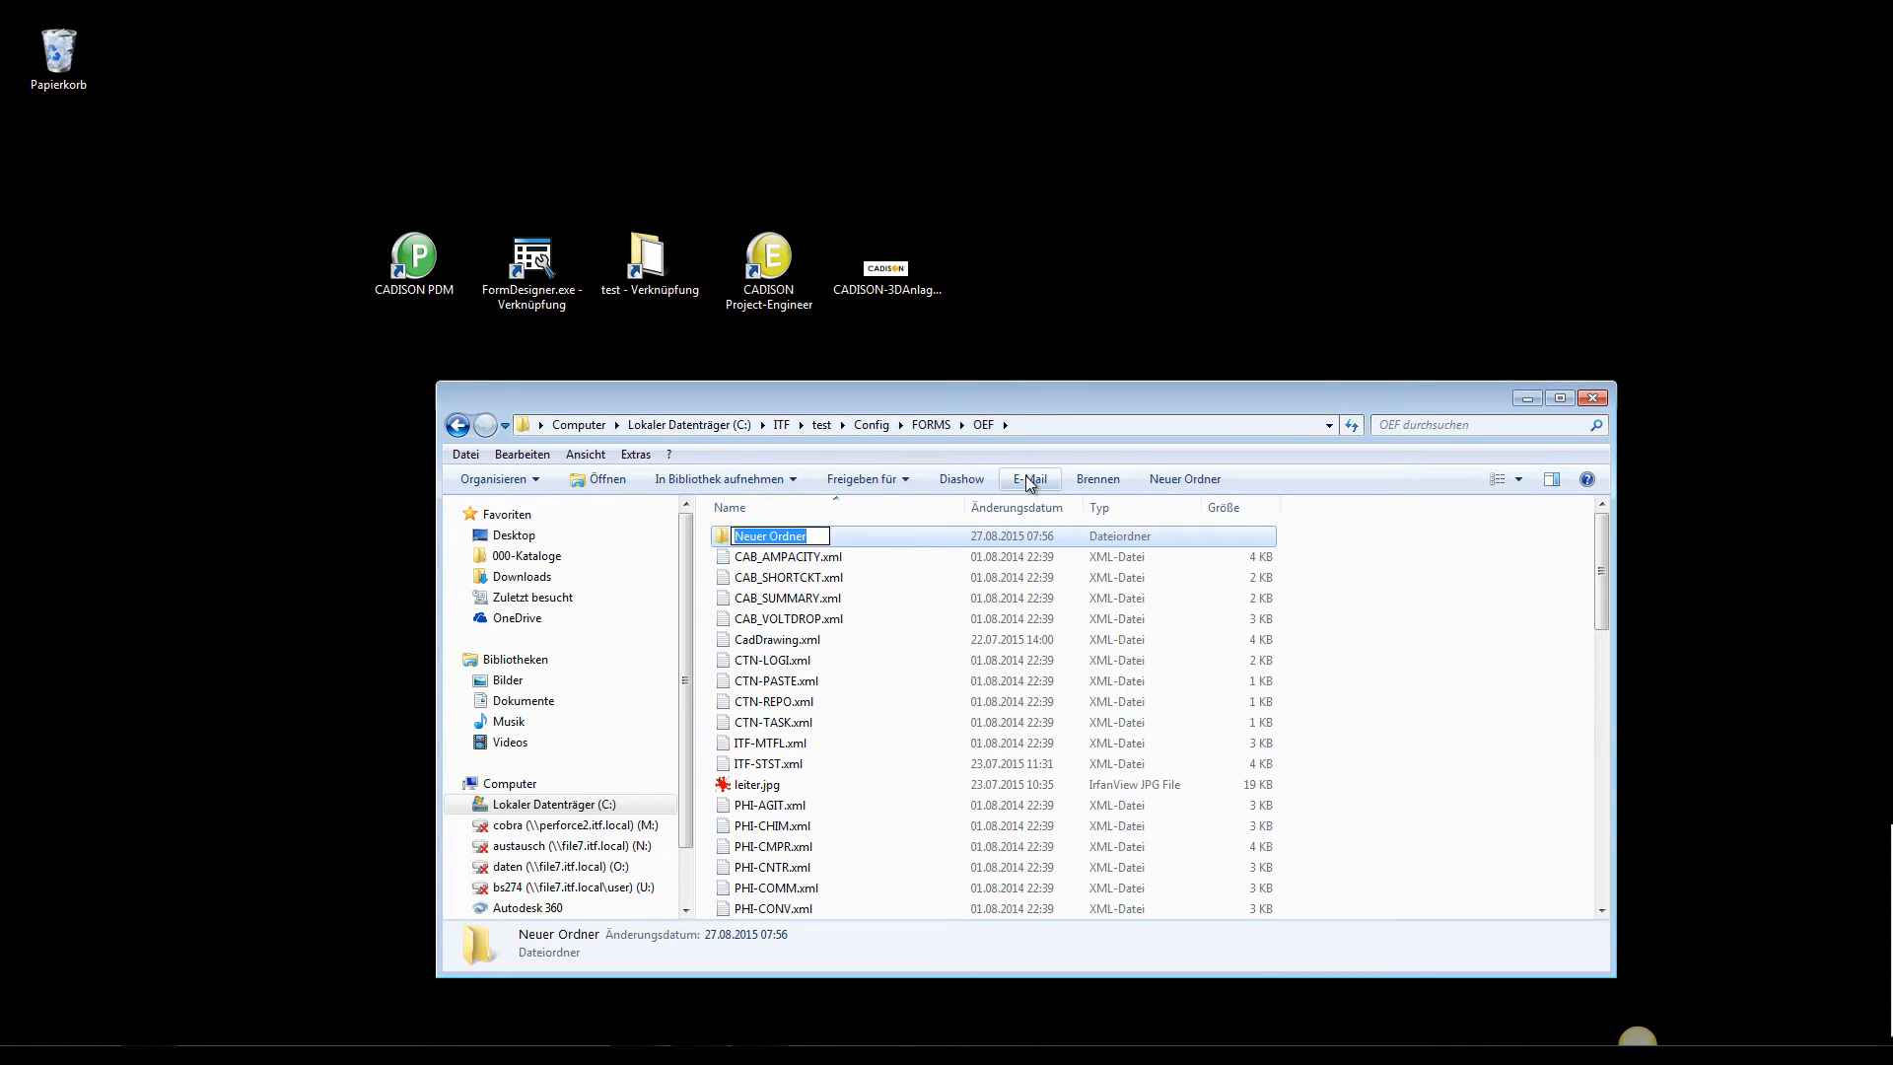
type("Gro")
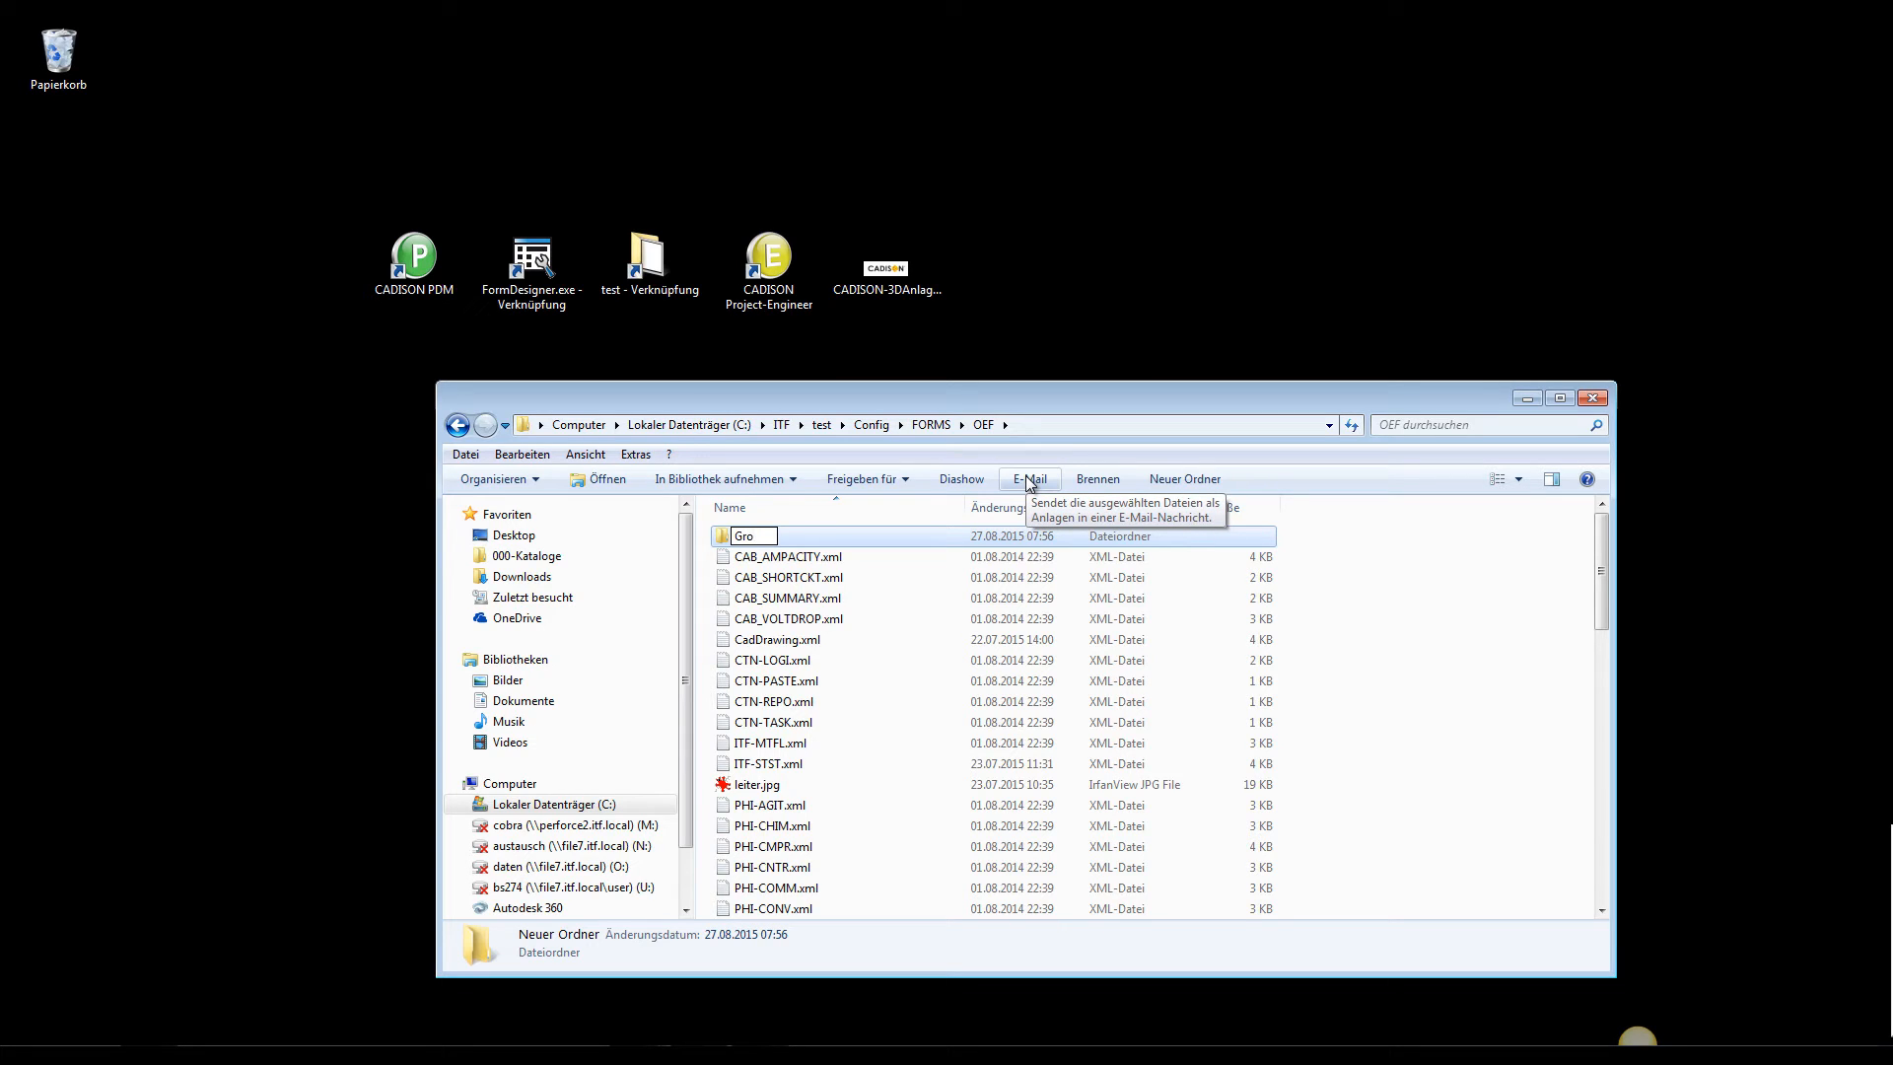
type("ups")
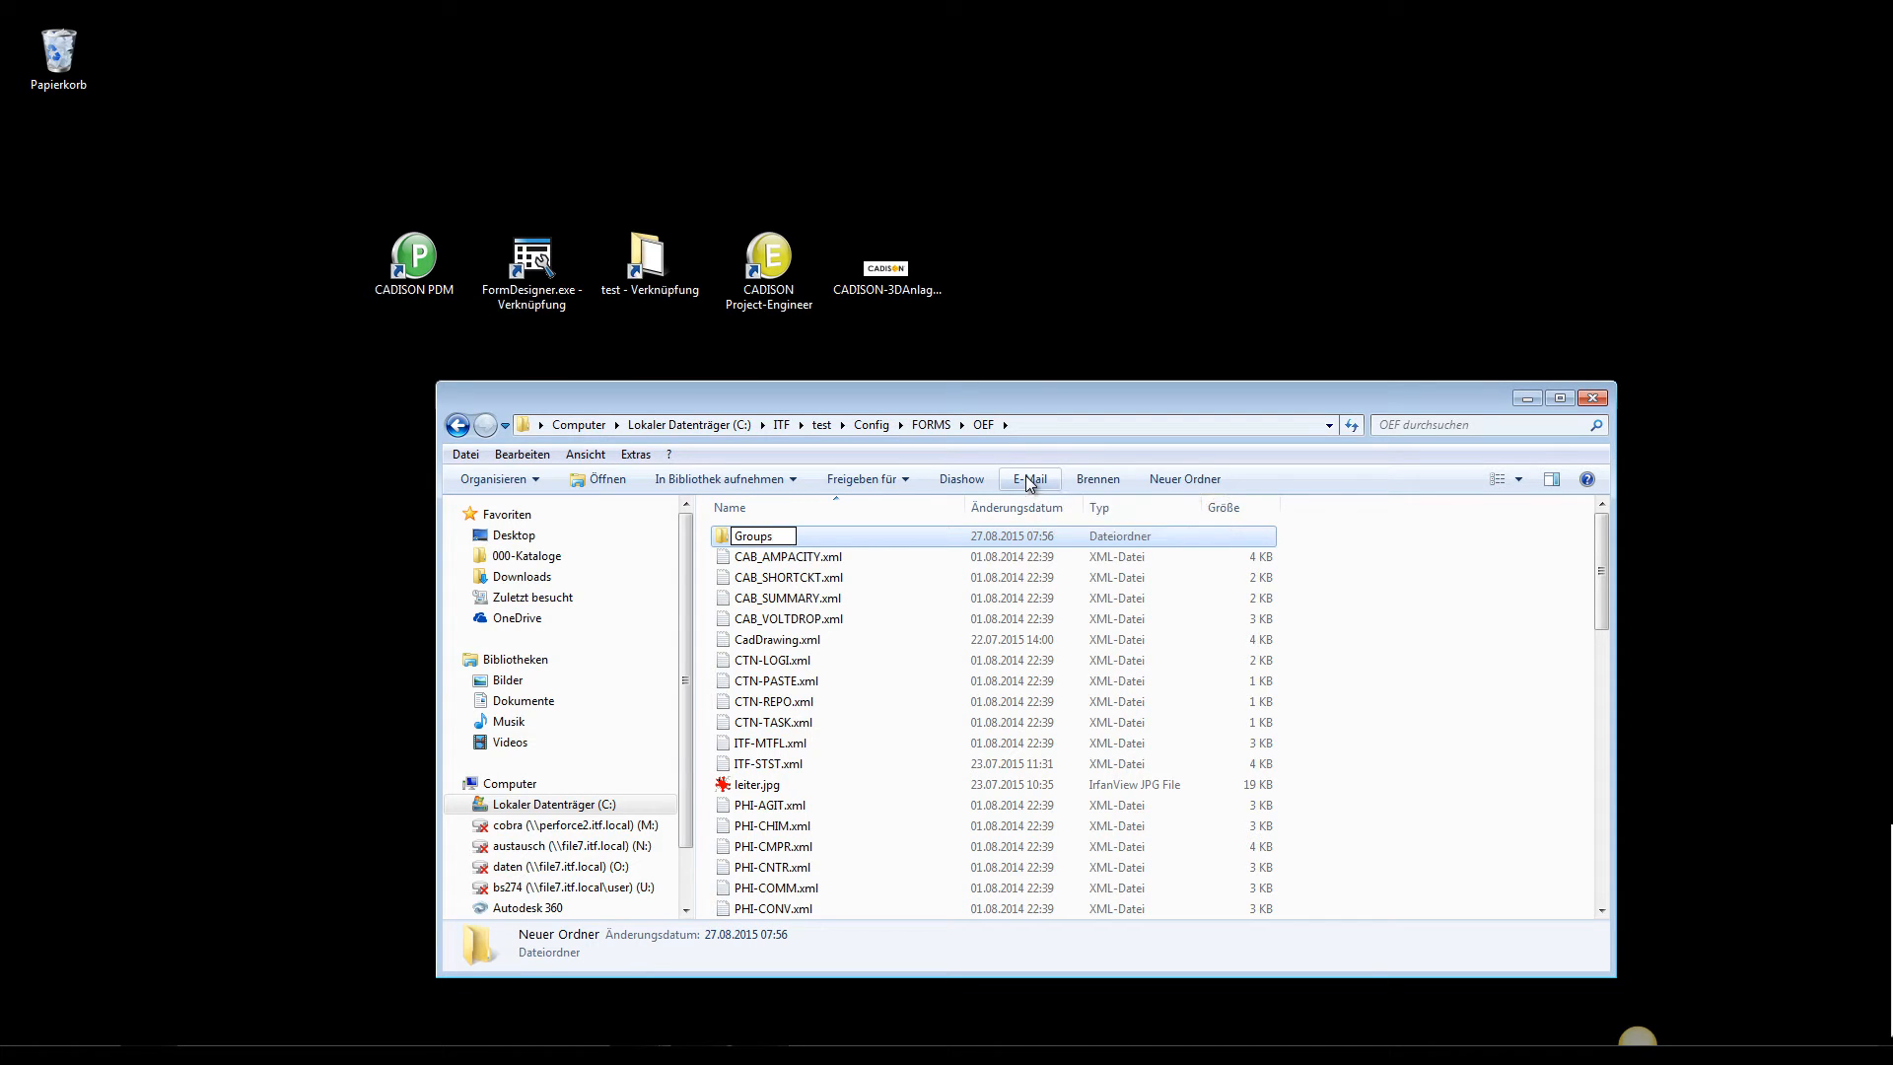
key("Return")
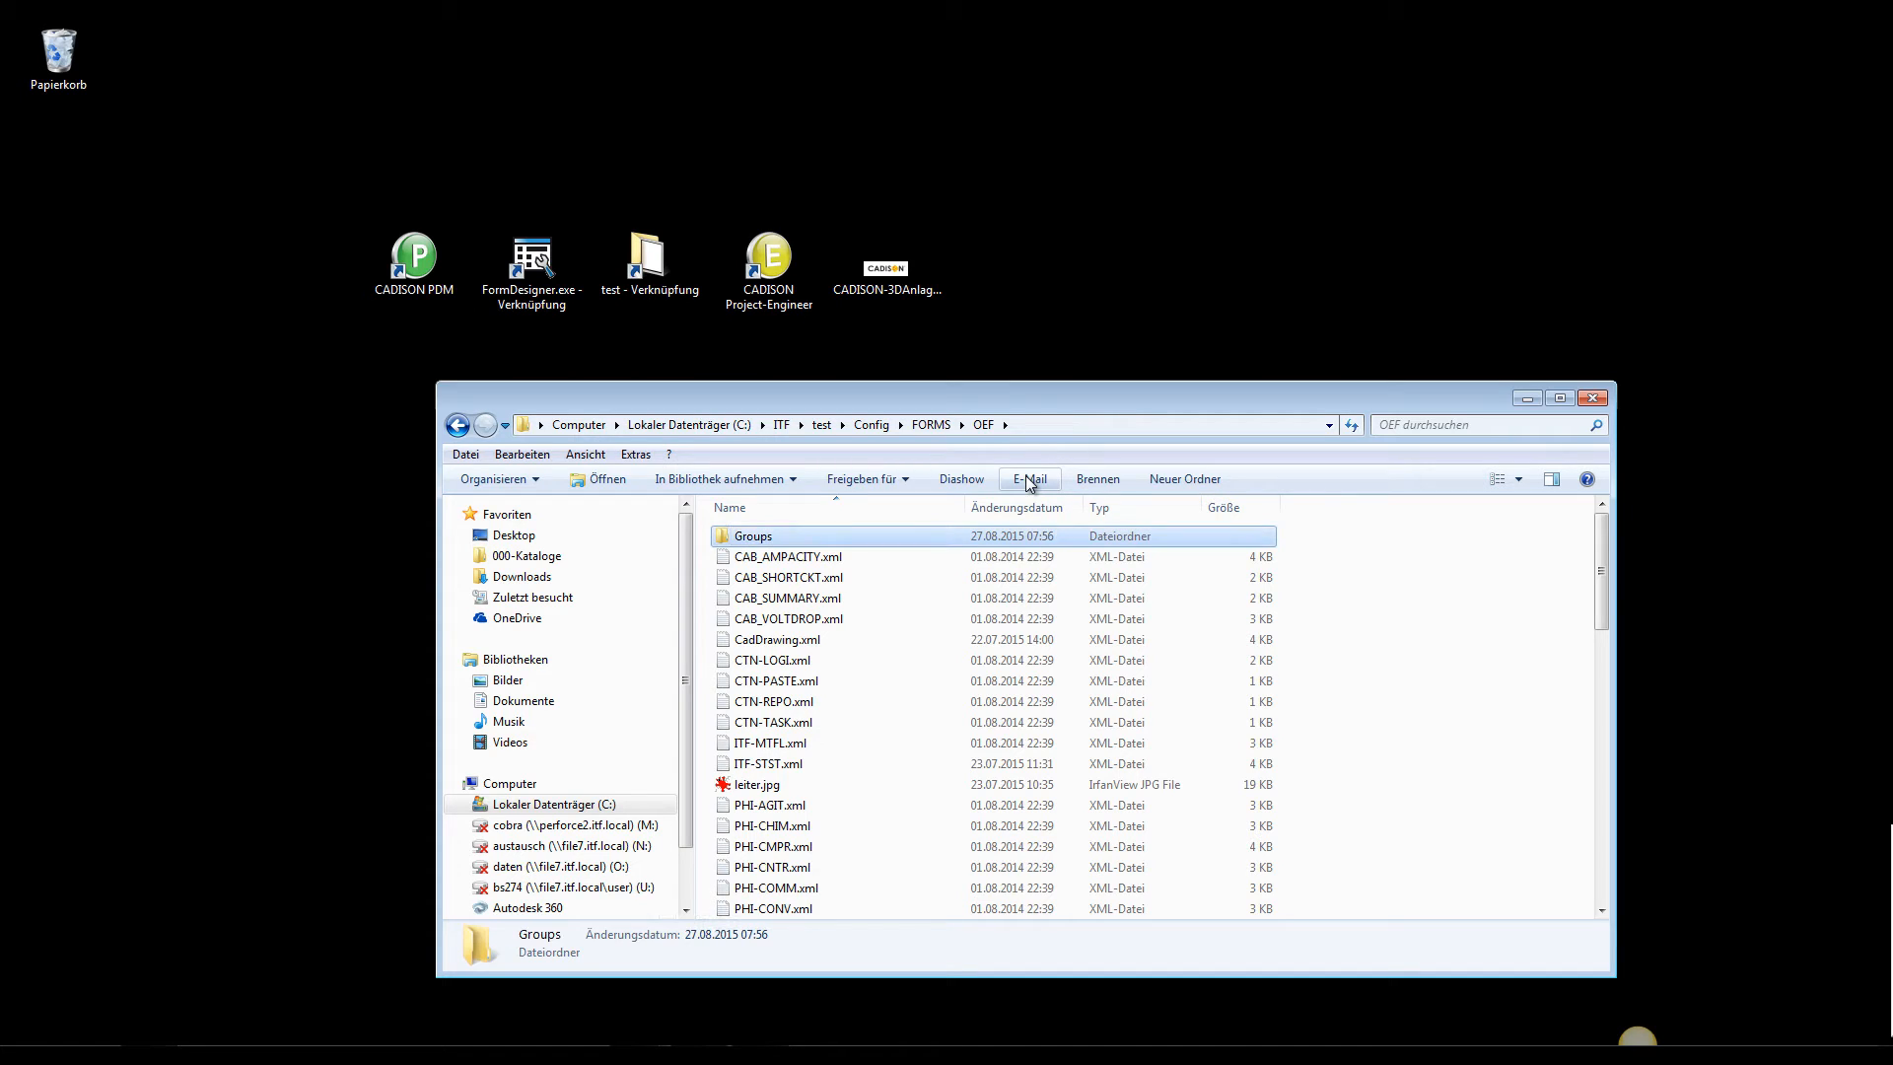
Copy the file PHI-PVLS.xml from the OEF folder into the Groups folder
left_click(821, 660)
scroll(820, 665, "down", 9)
scroll(820, 665, "down", 6)
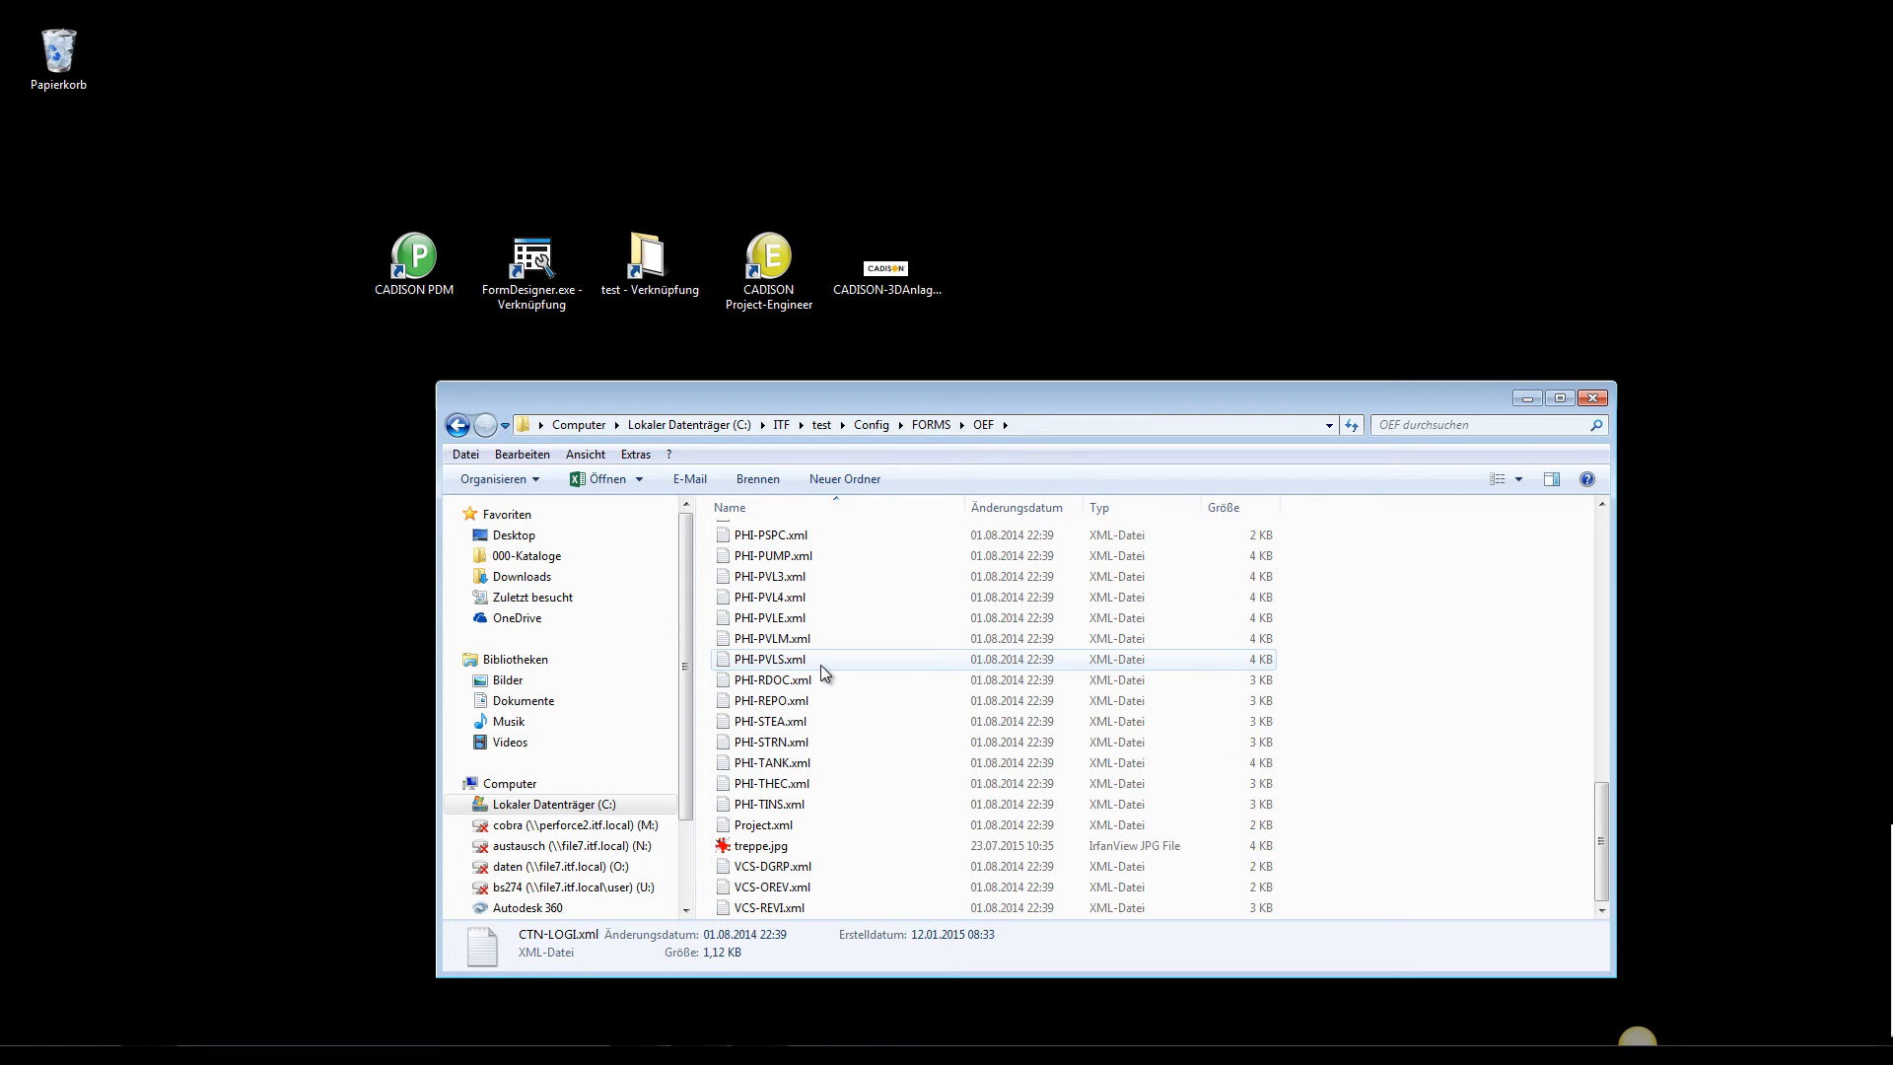
left_click(779, 658)
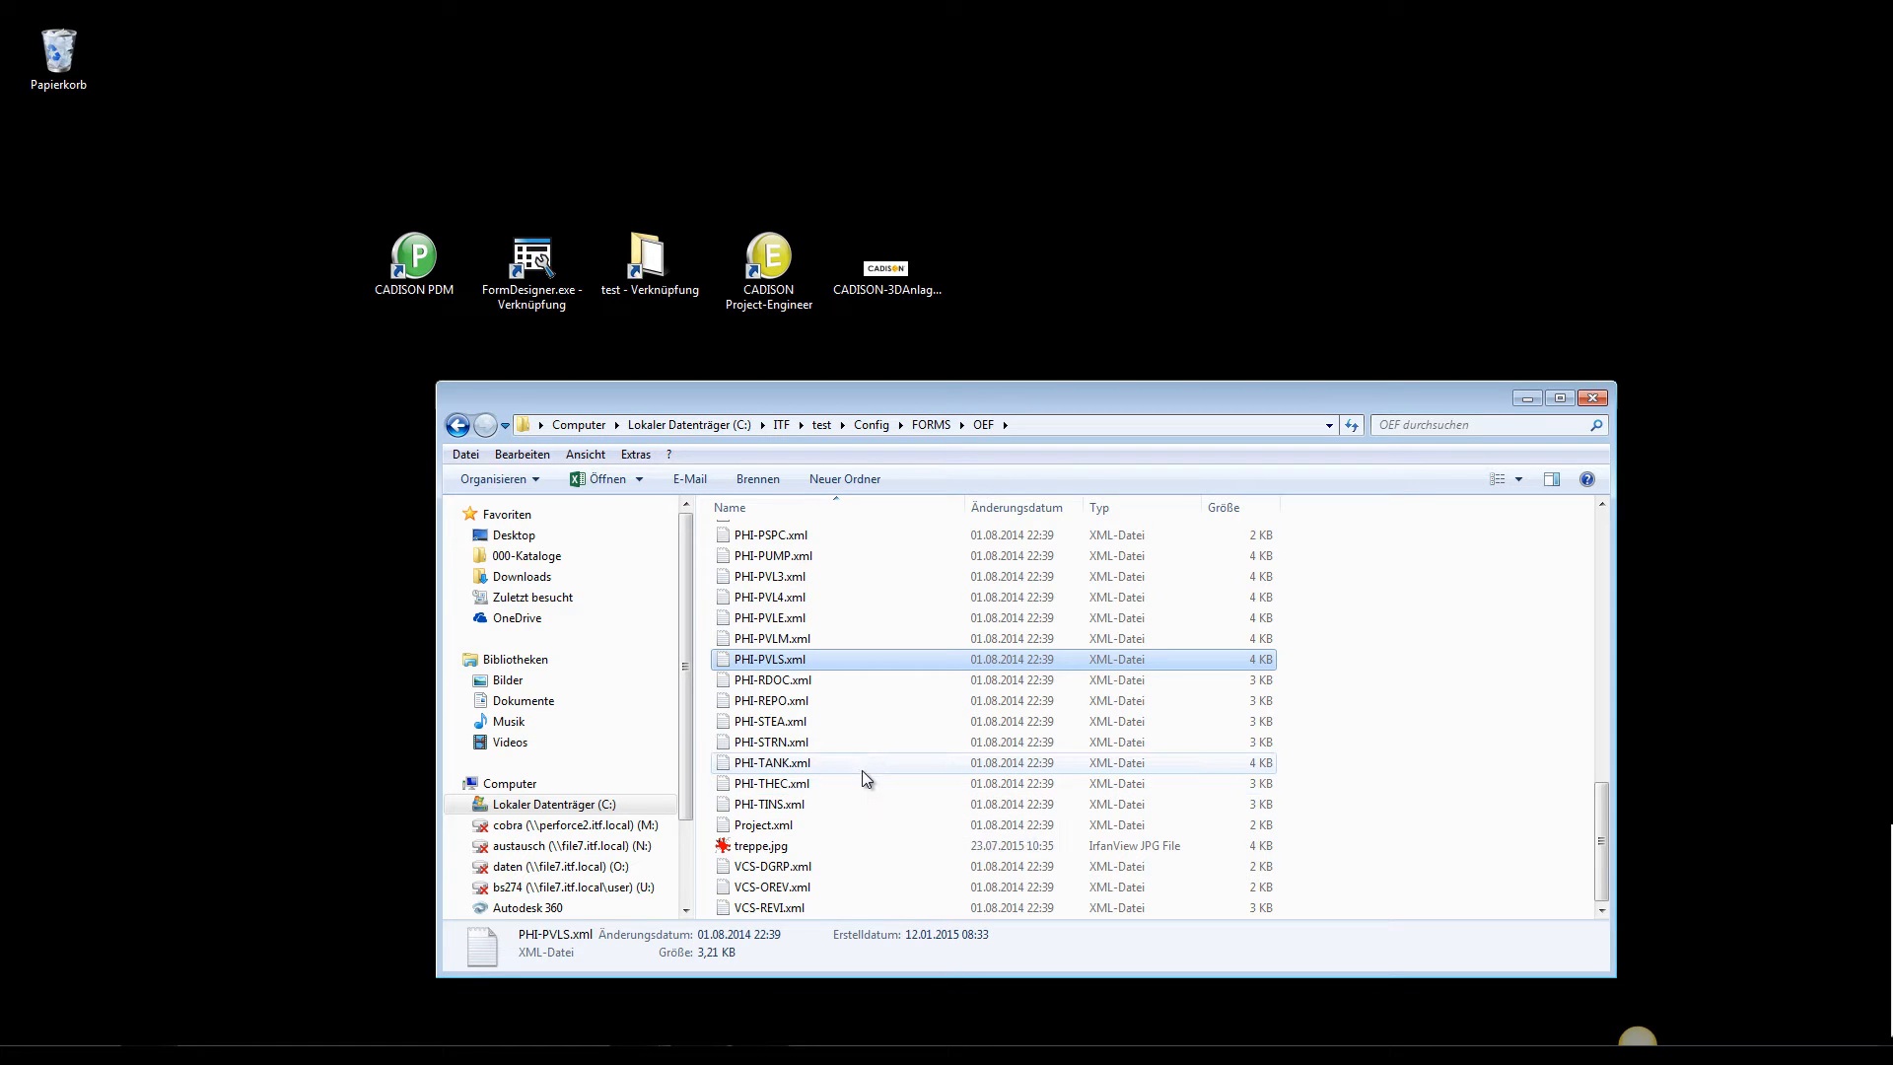
scroll(855, 768, "up", 14)
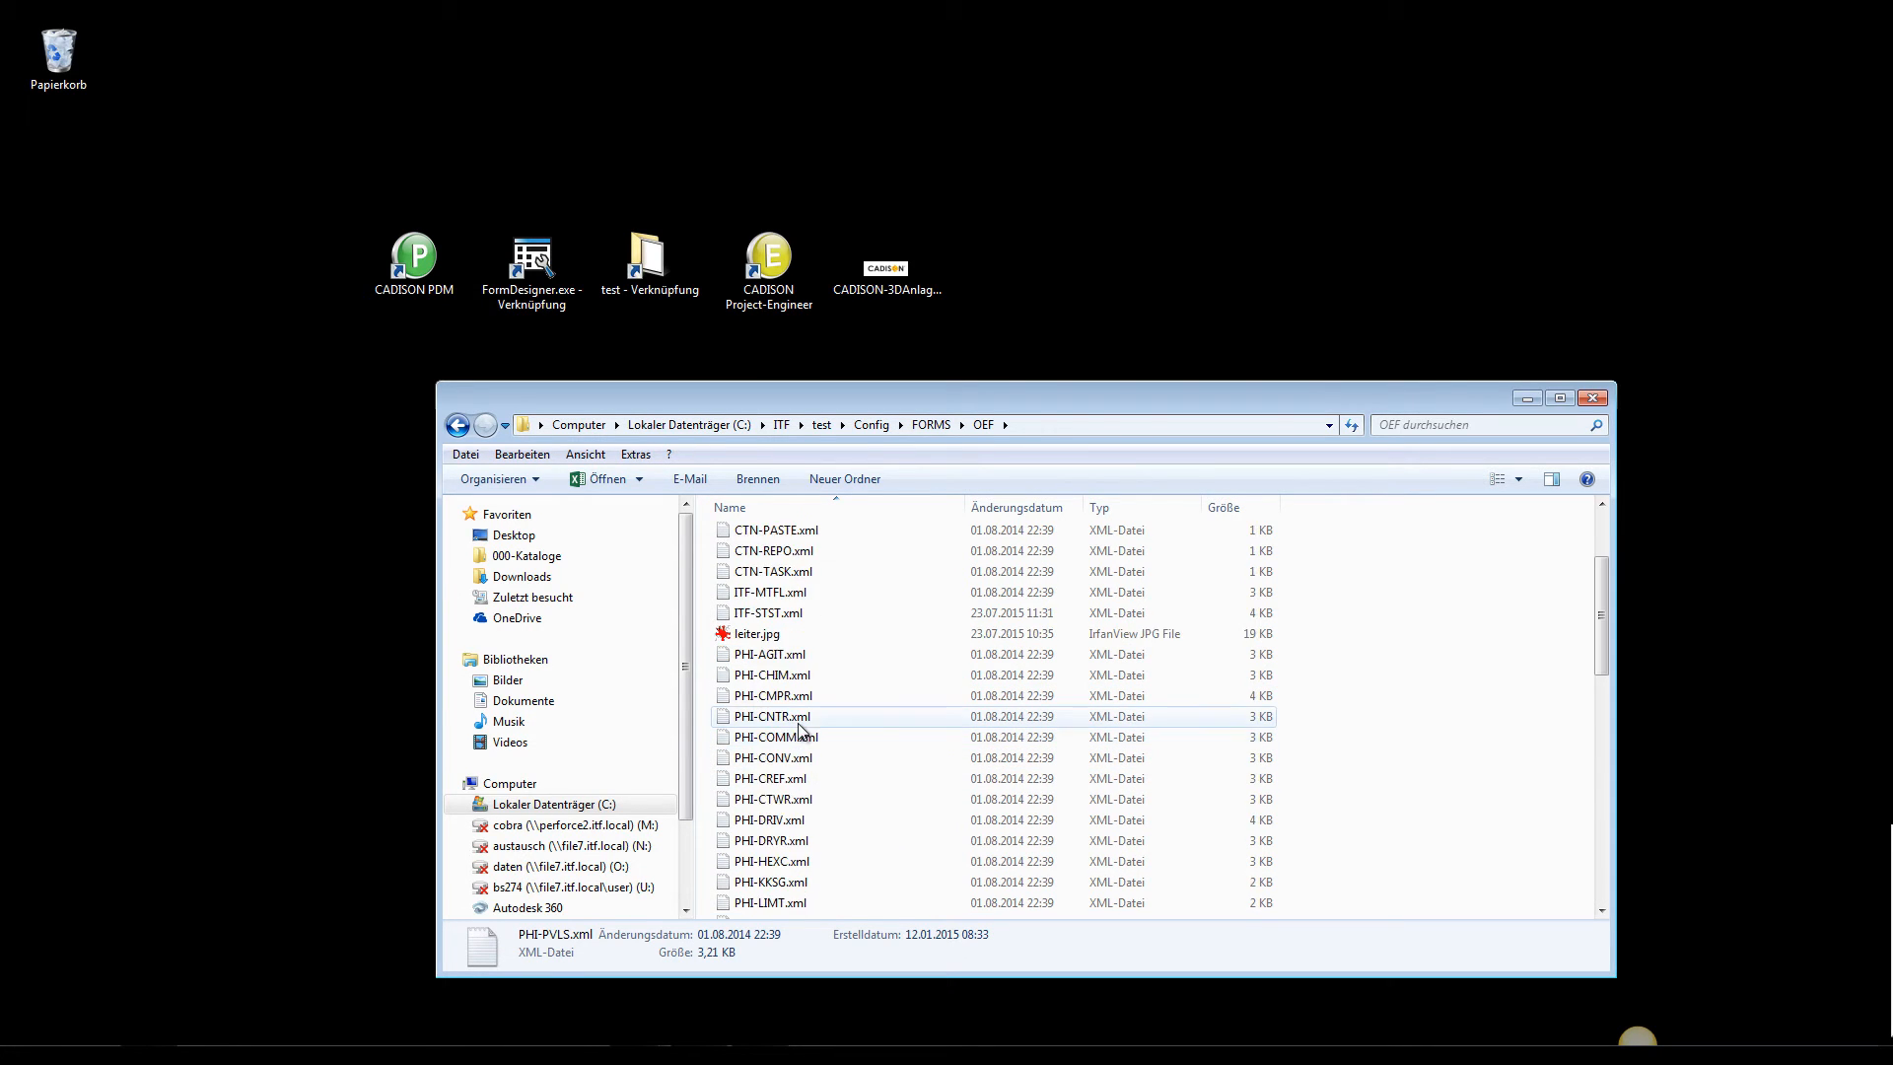
double_click(779, 538)
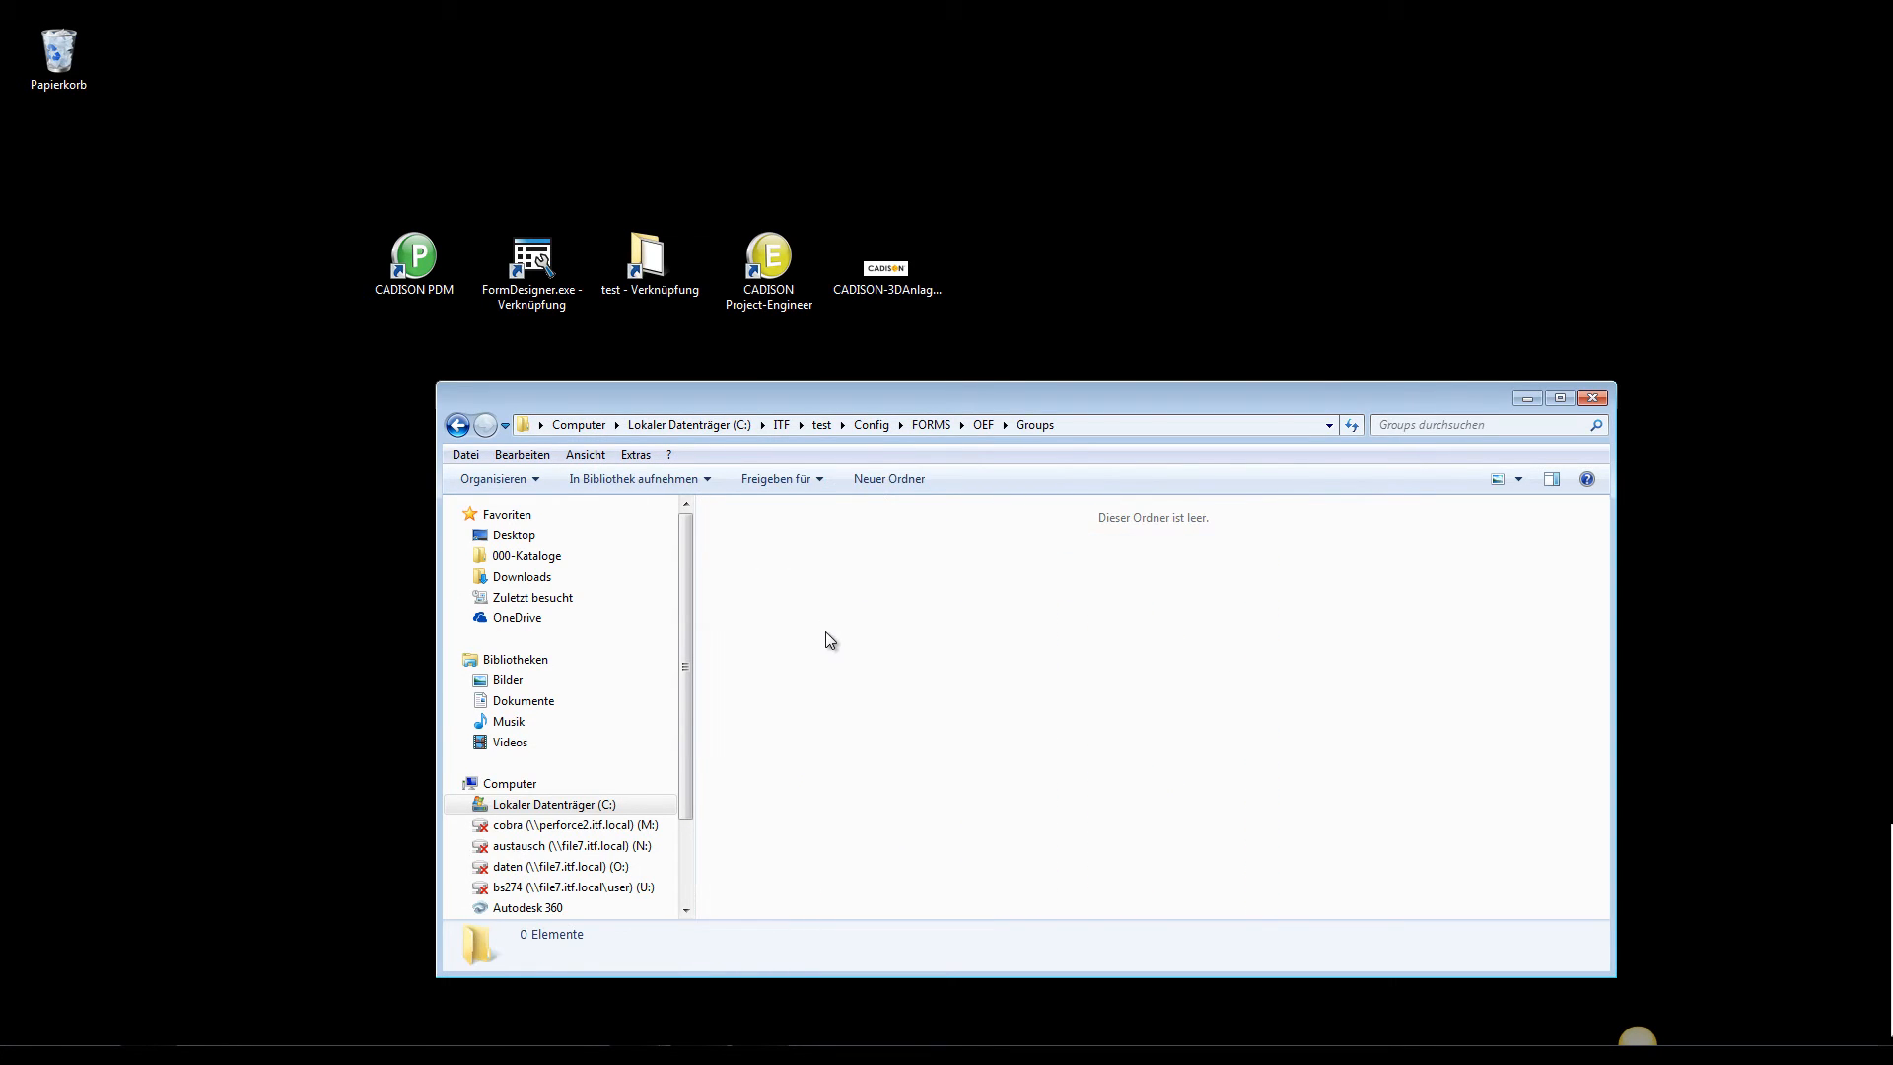
key("ctrl+v")
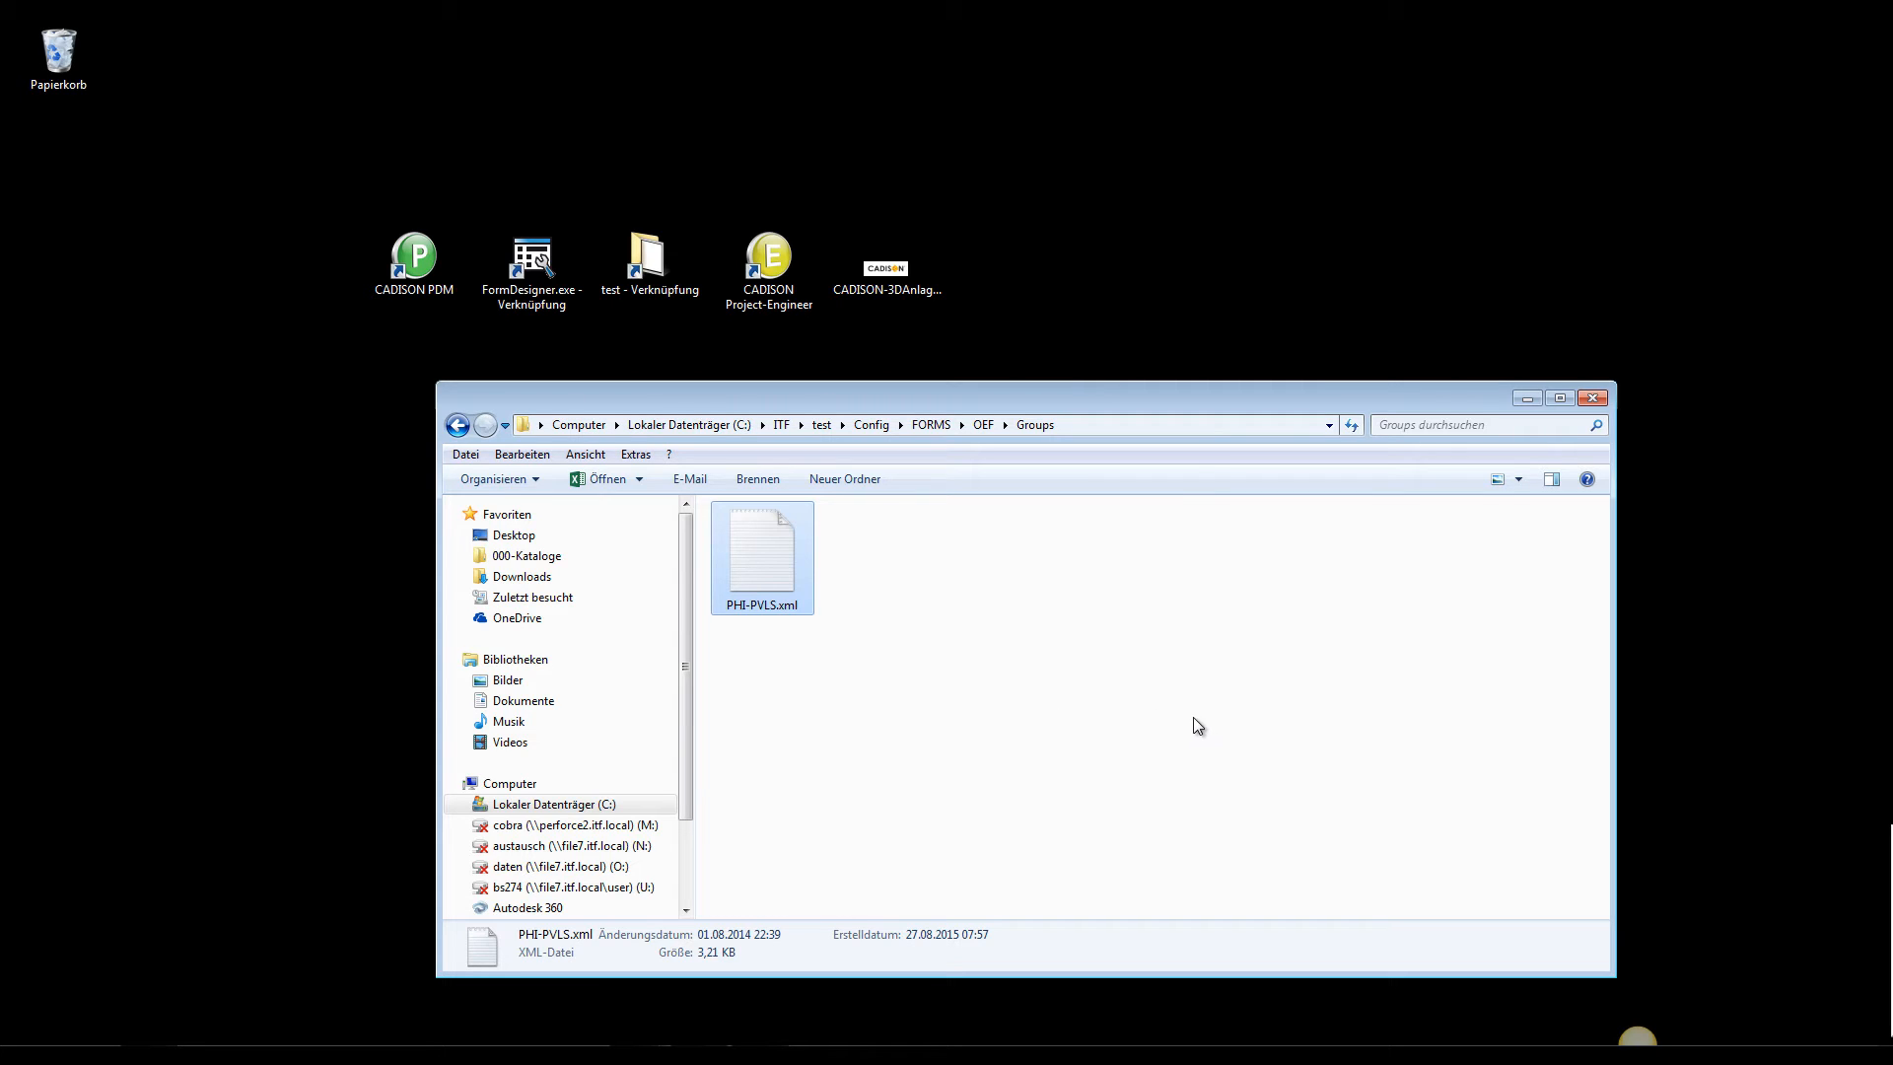
Launch Form Designer and open the existing form PHI-PVLS.xml from FORMS\OEF\Groups
left_click(568, 258)
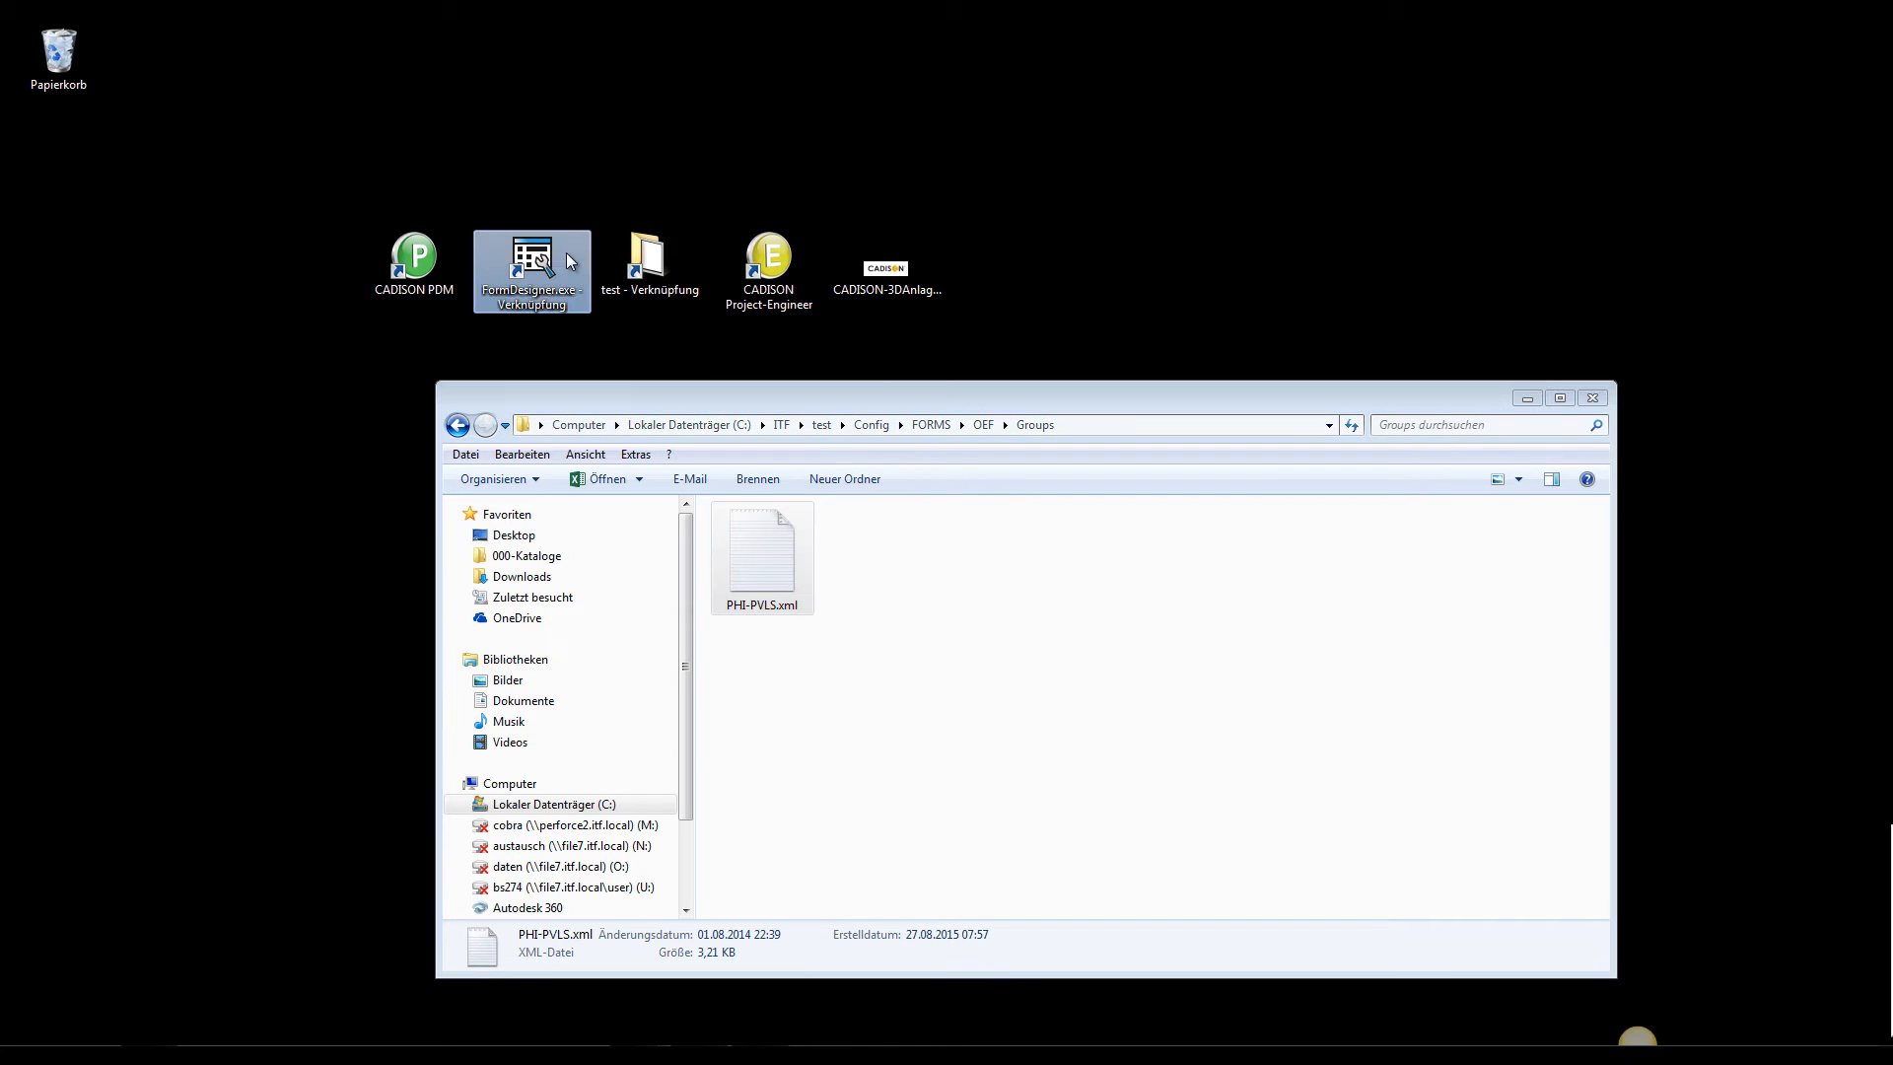
double_click(566, 254)
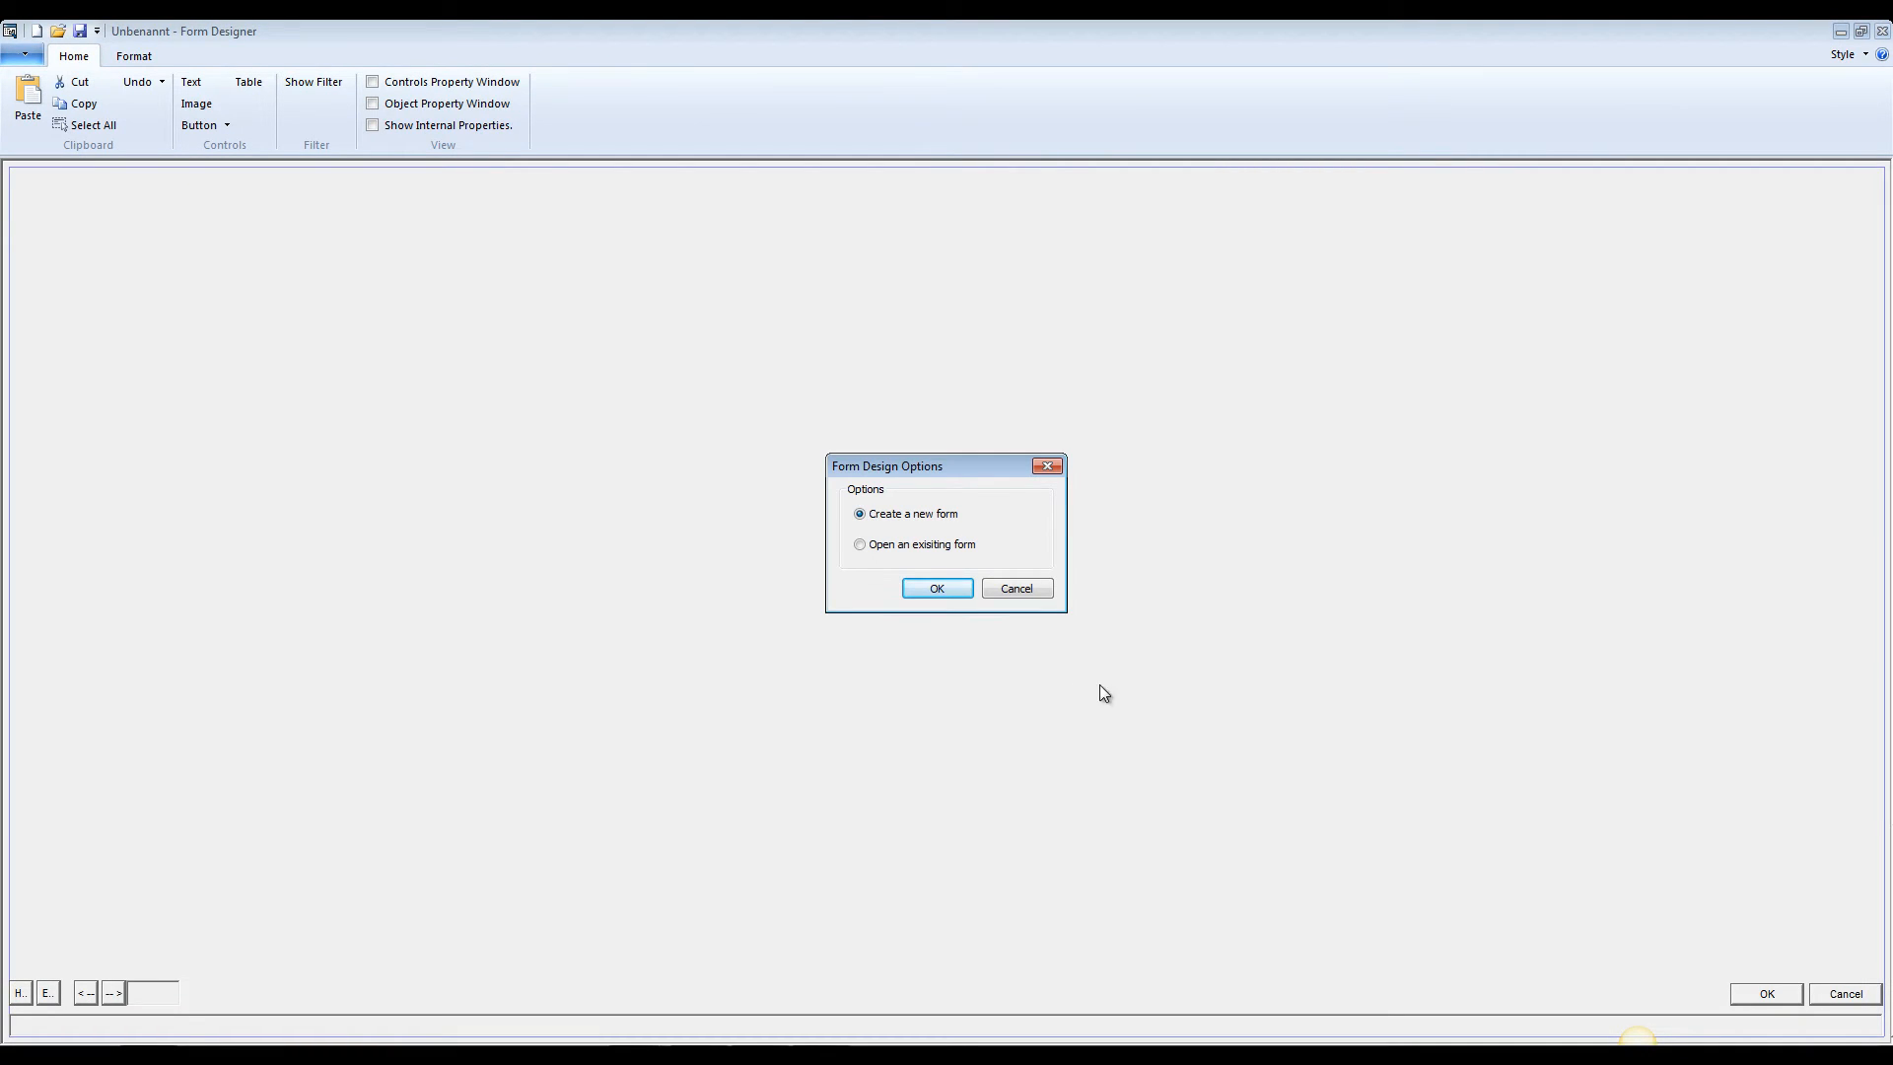
left_click(861, 545)
left_click(943, 585)
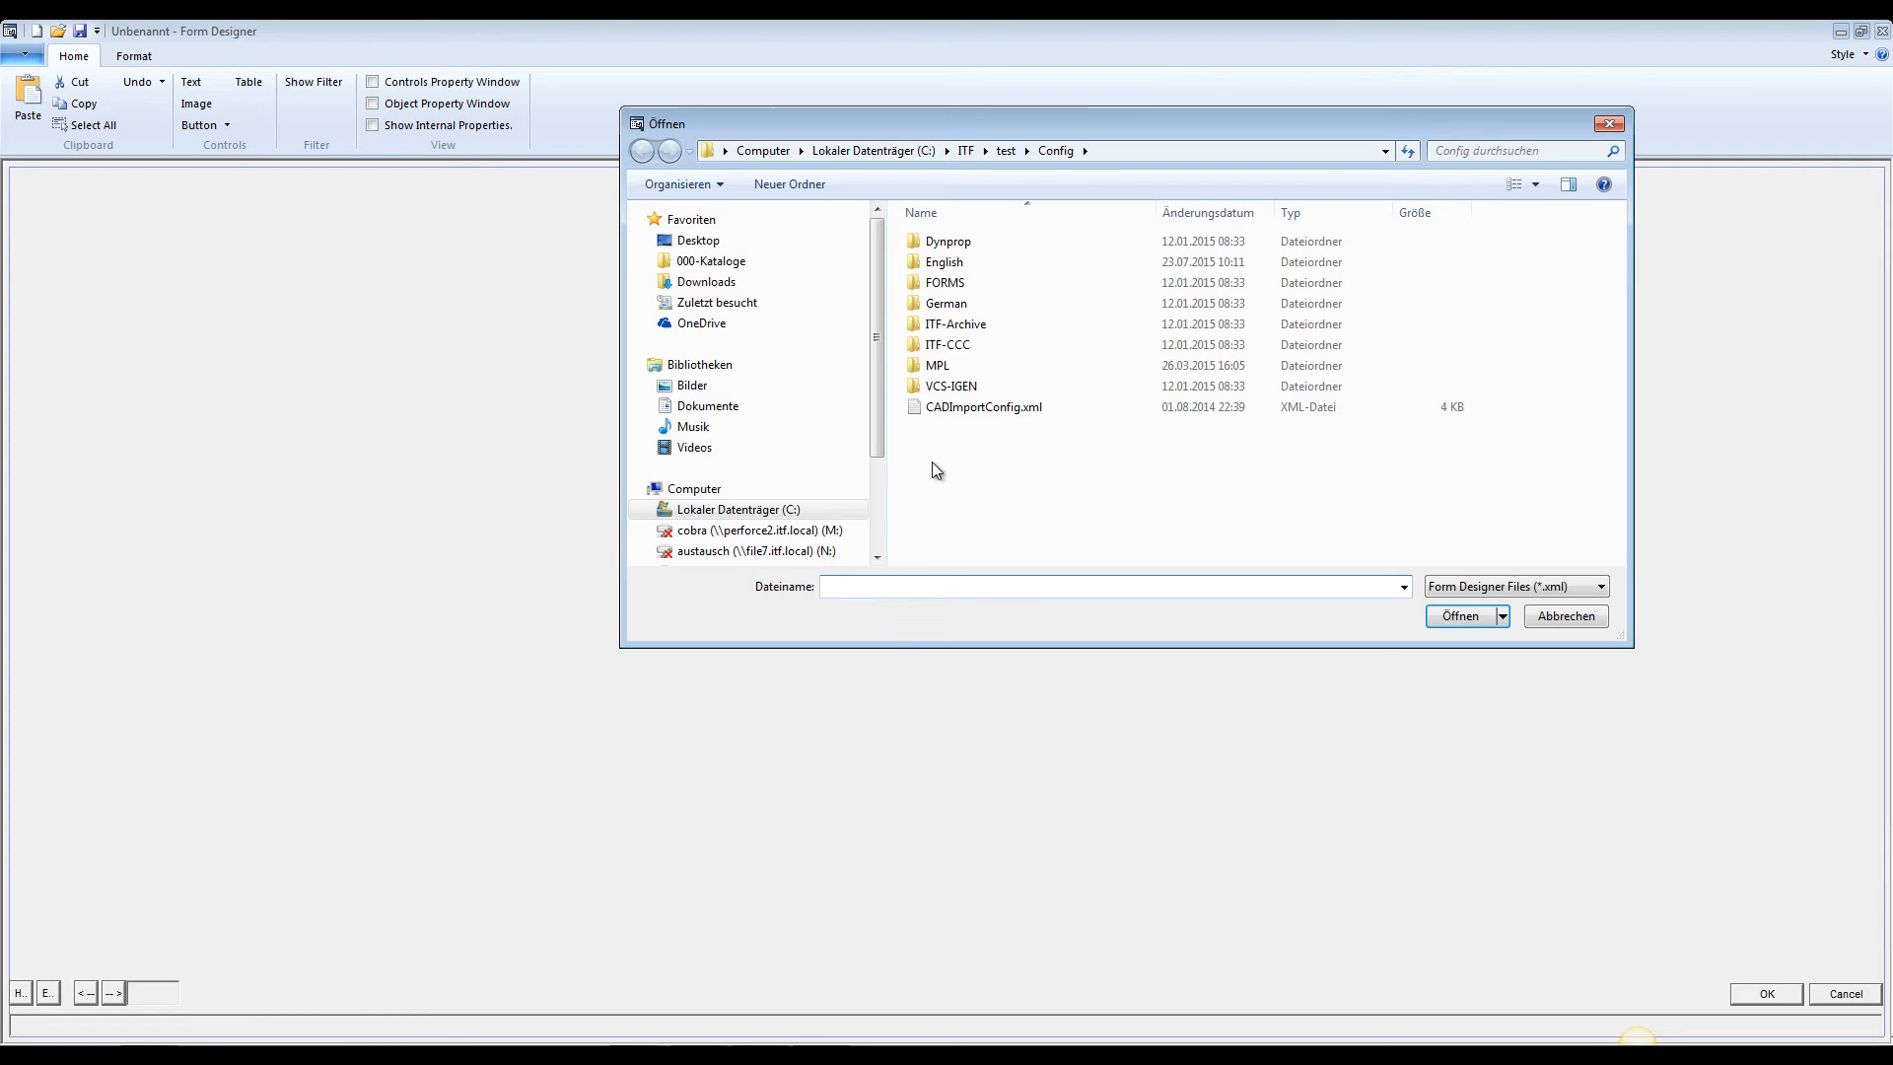
double_click(978, 280)
double_click(949, 264)
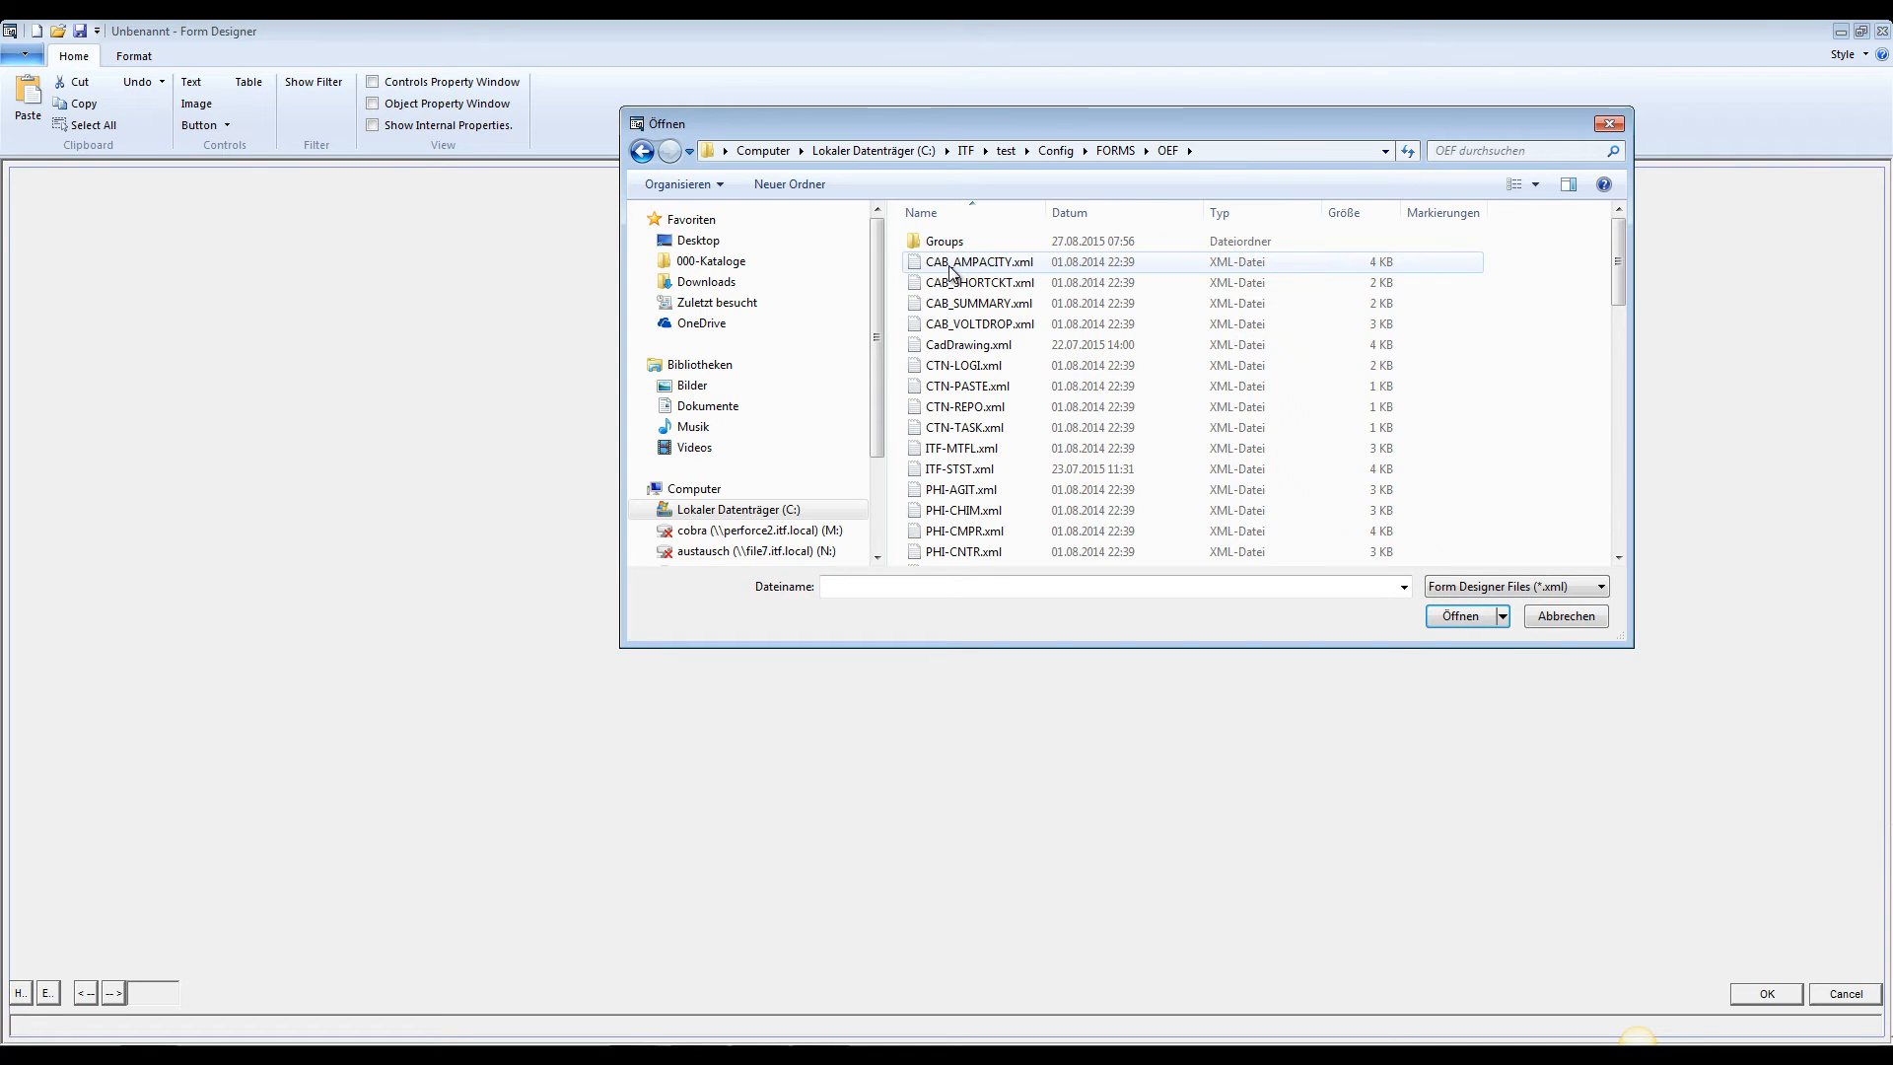
double_click(945, 242)
left_click(969, 261)
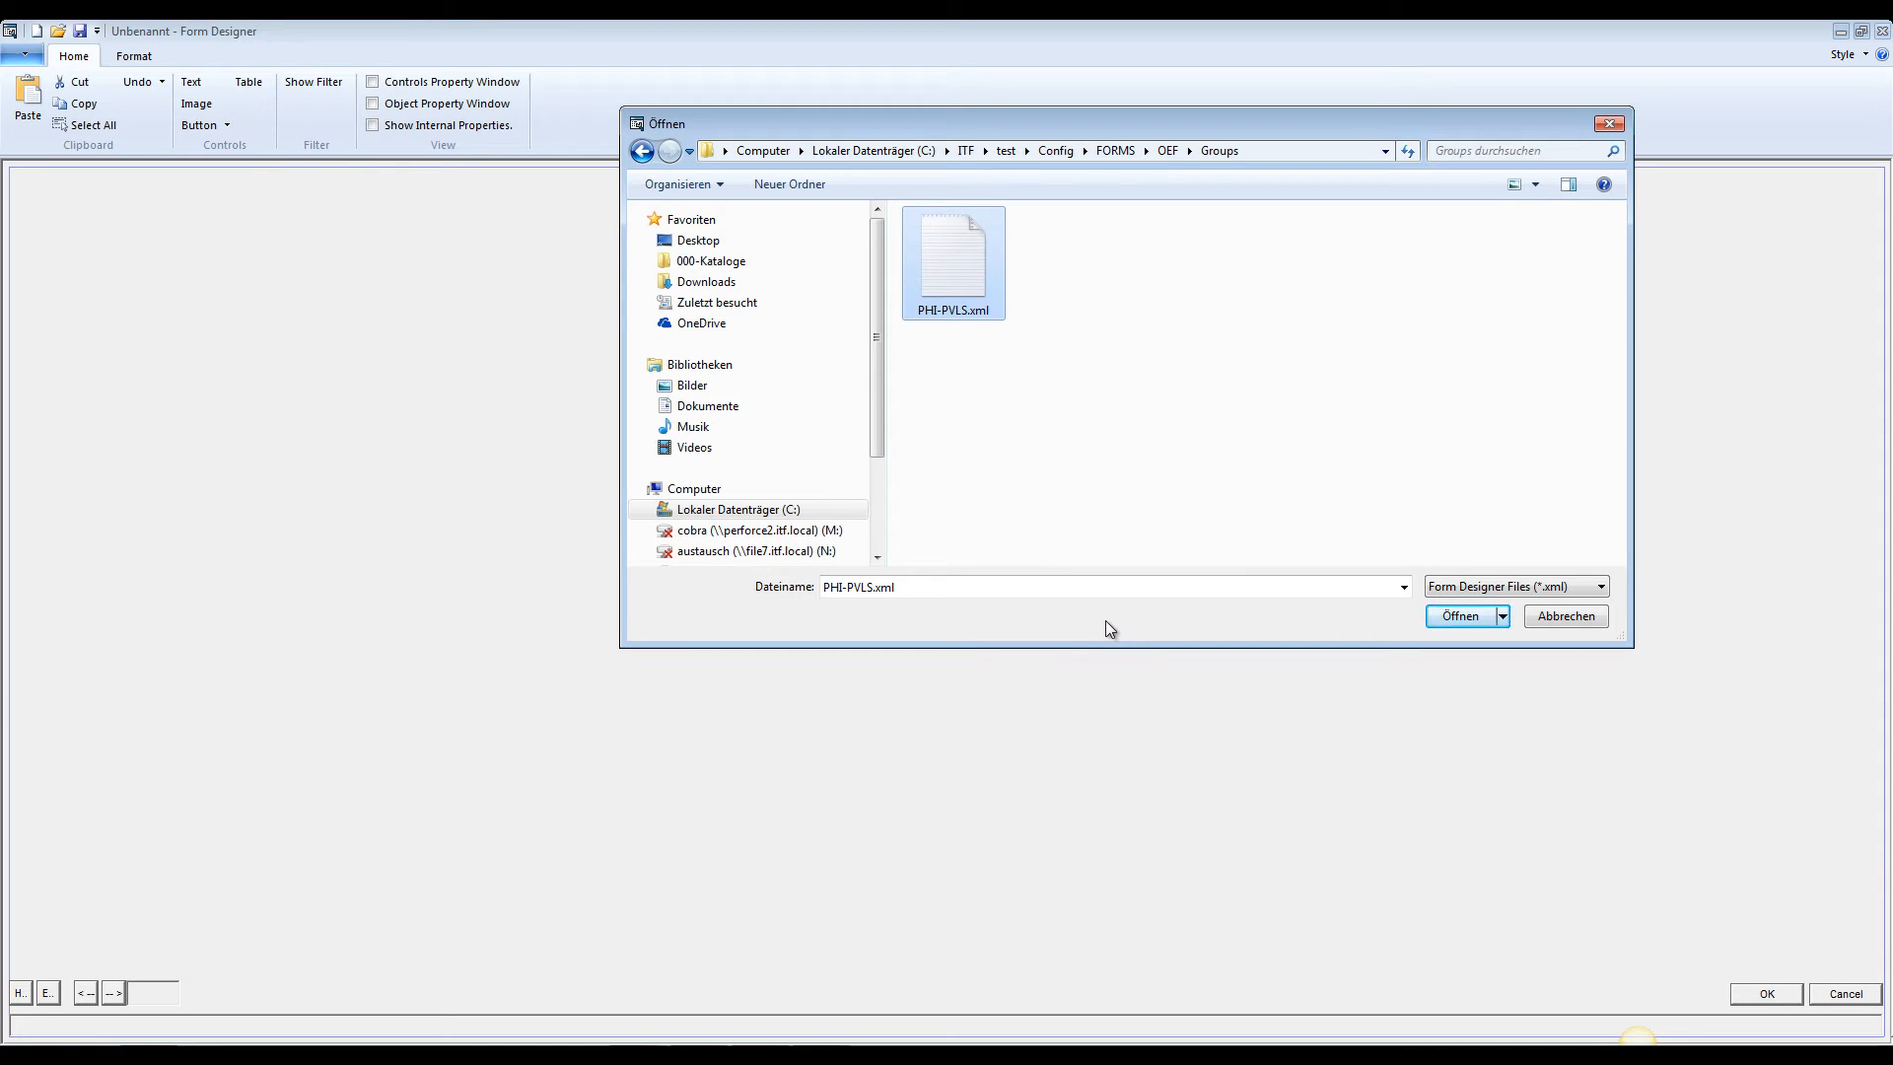
left_click(1449, 616)
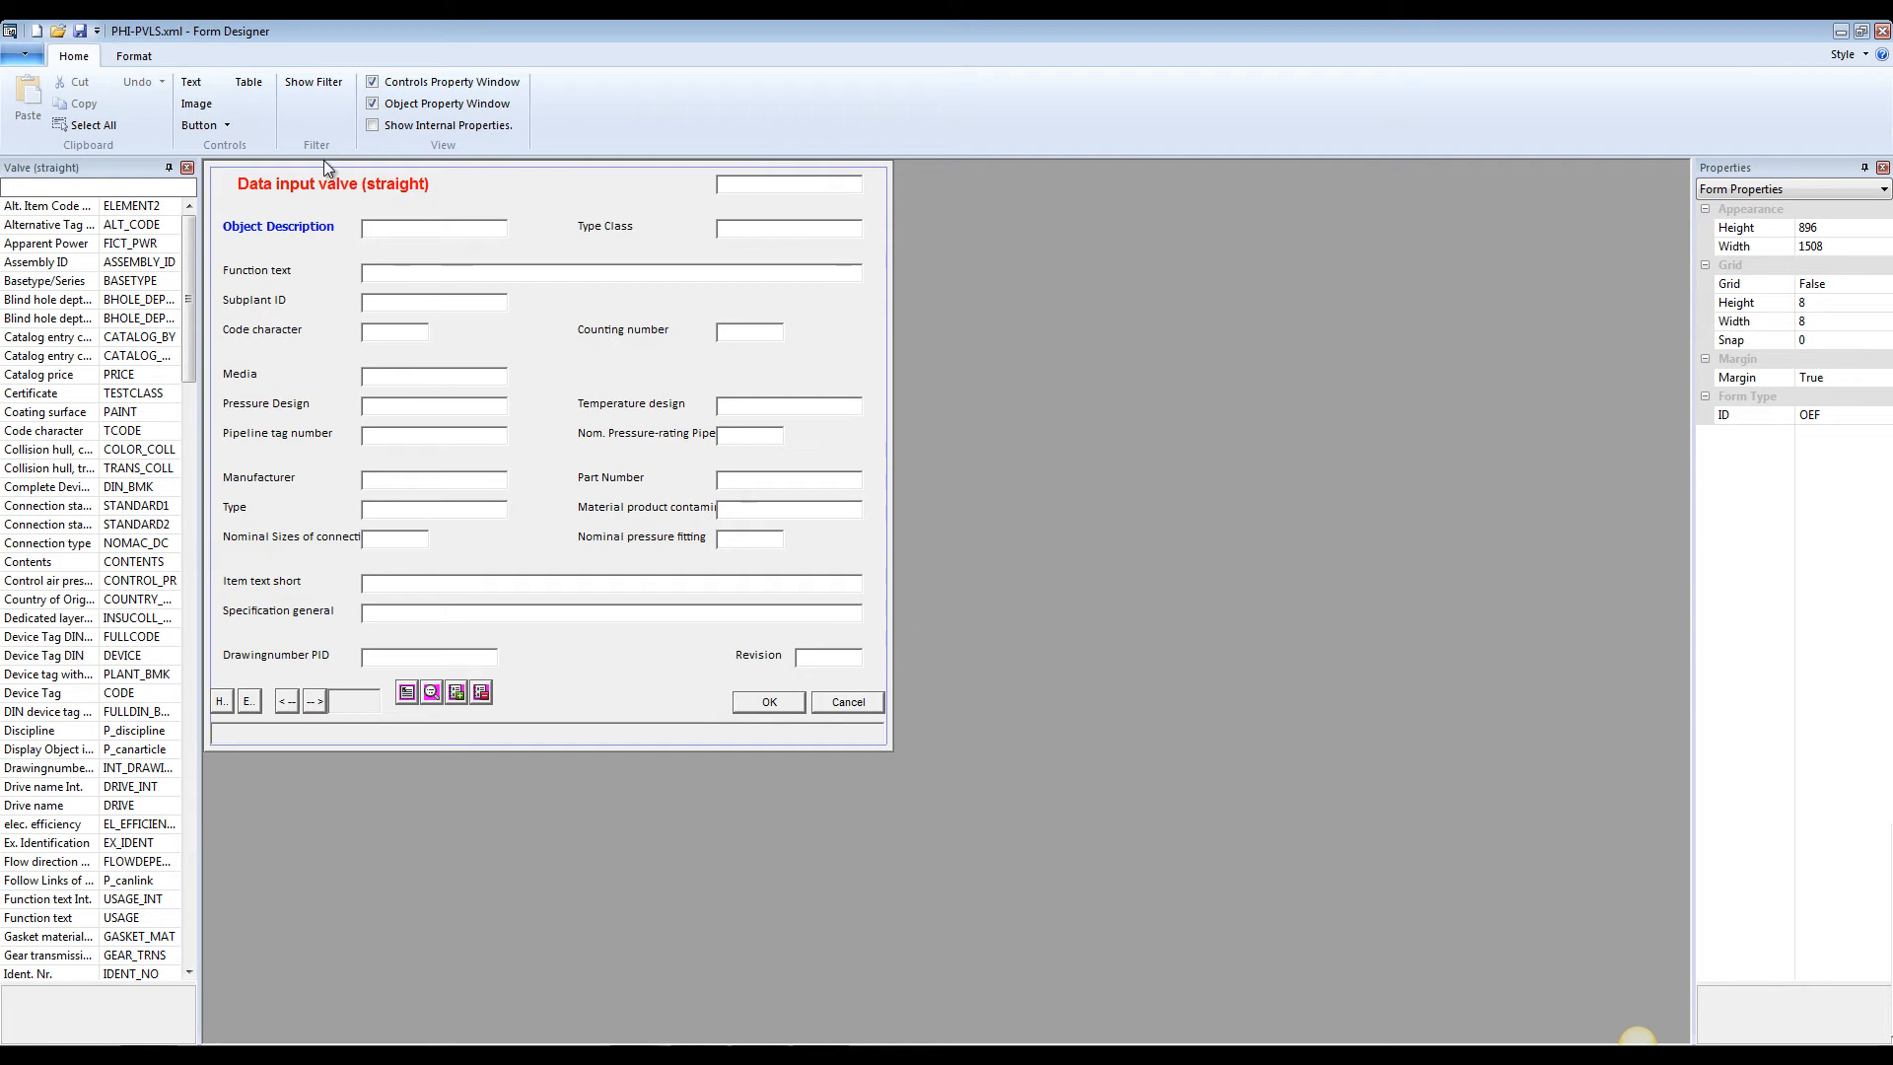
Browse the valve's property list and inspect the Mandatory and Read Only settings of the Object Description input field in a widened property window
left_click_drag(183, 260, 207, 424)
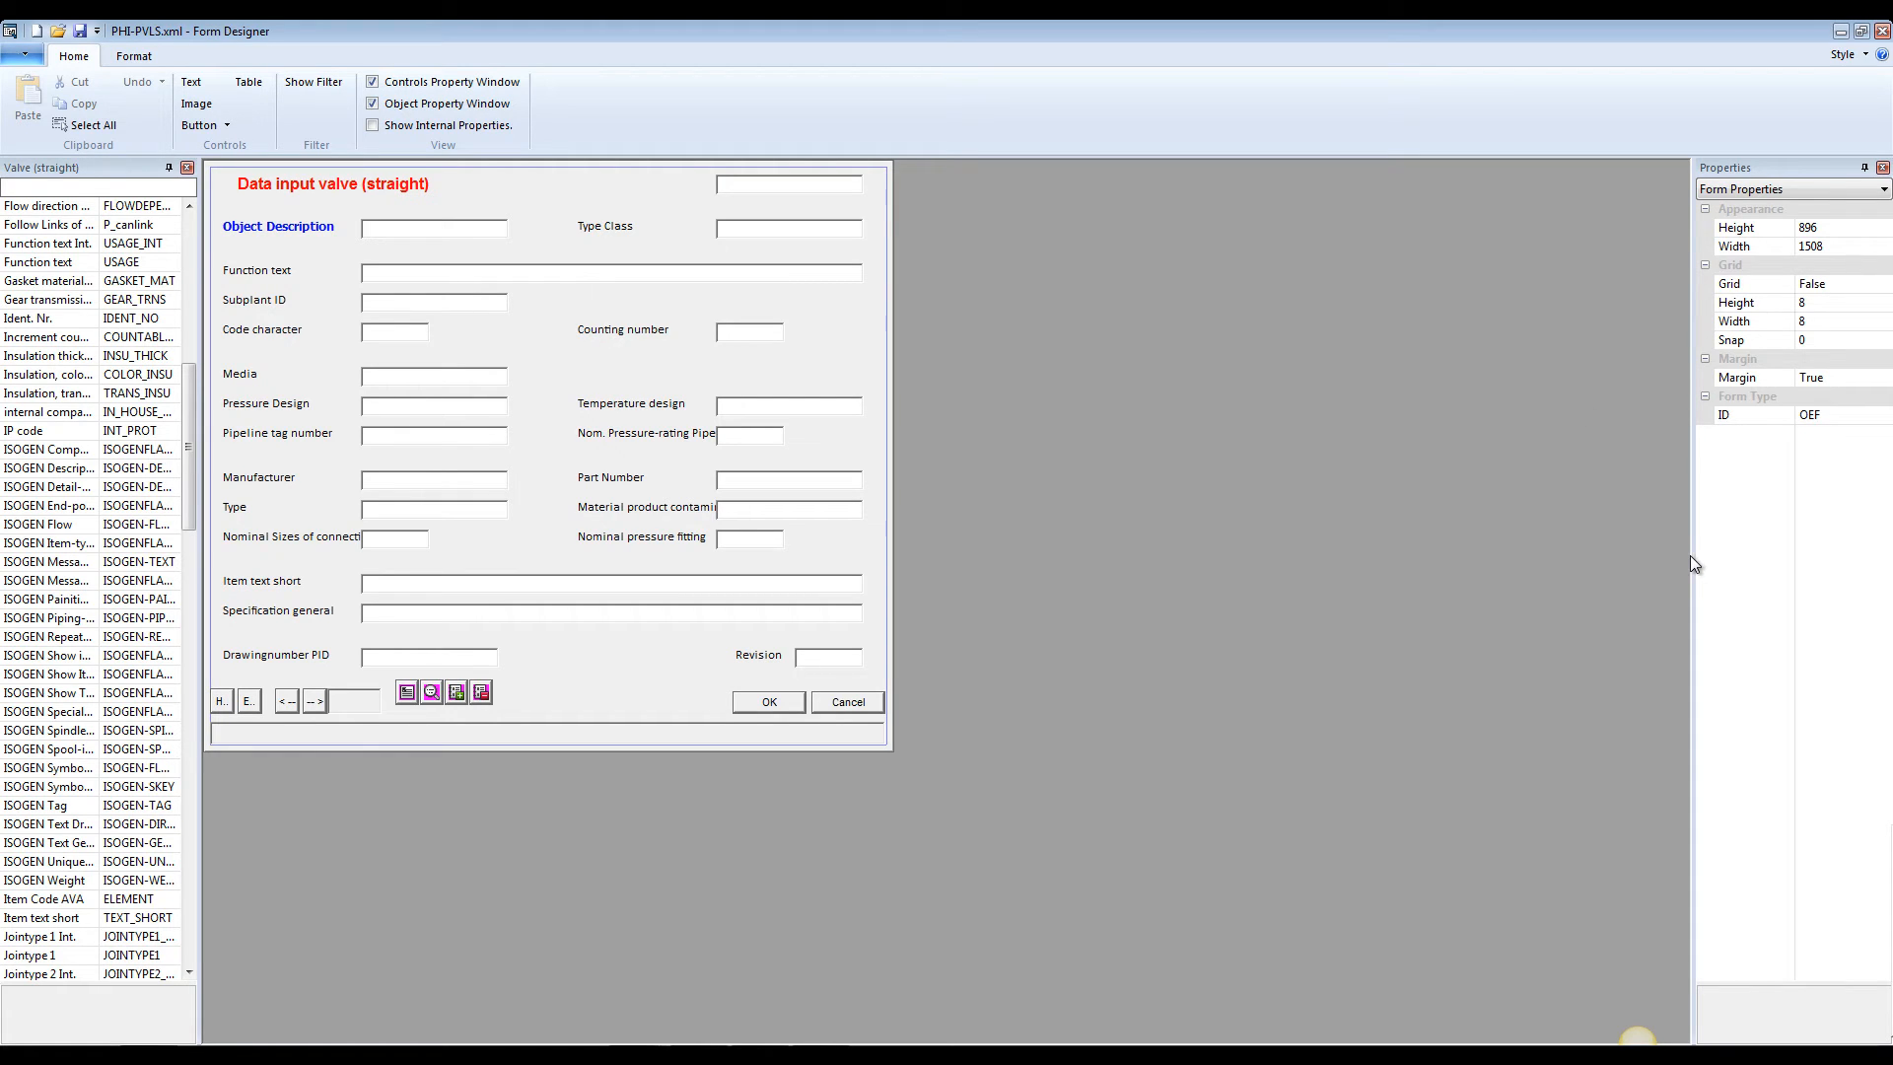
left_click_drag(1690, 556, 1341, 560)
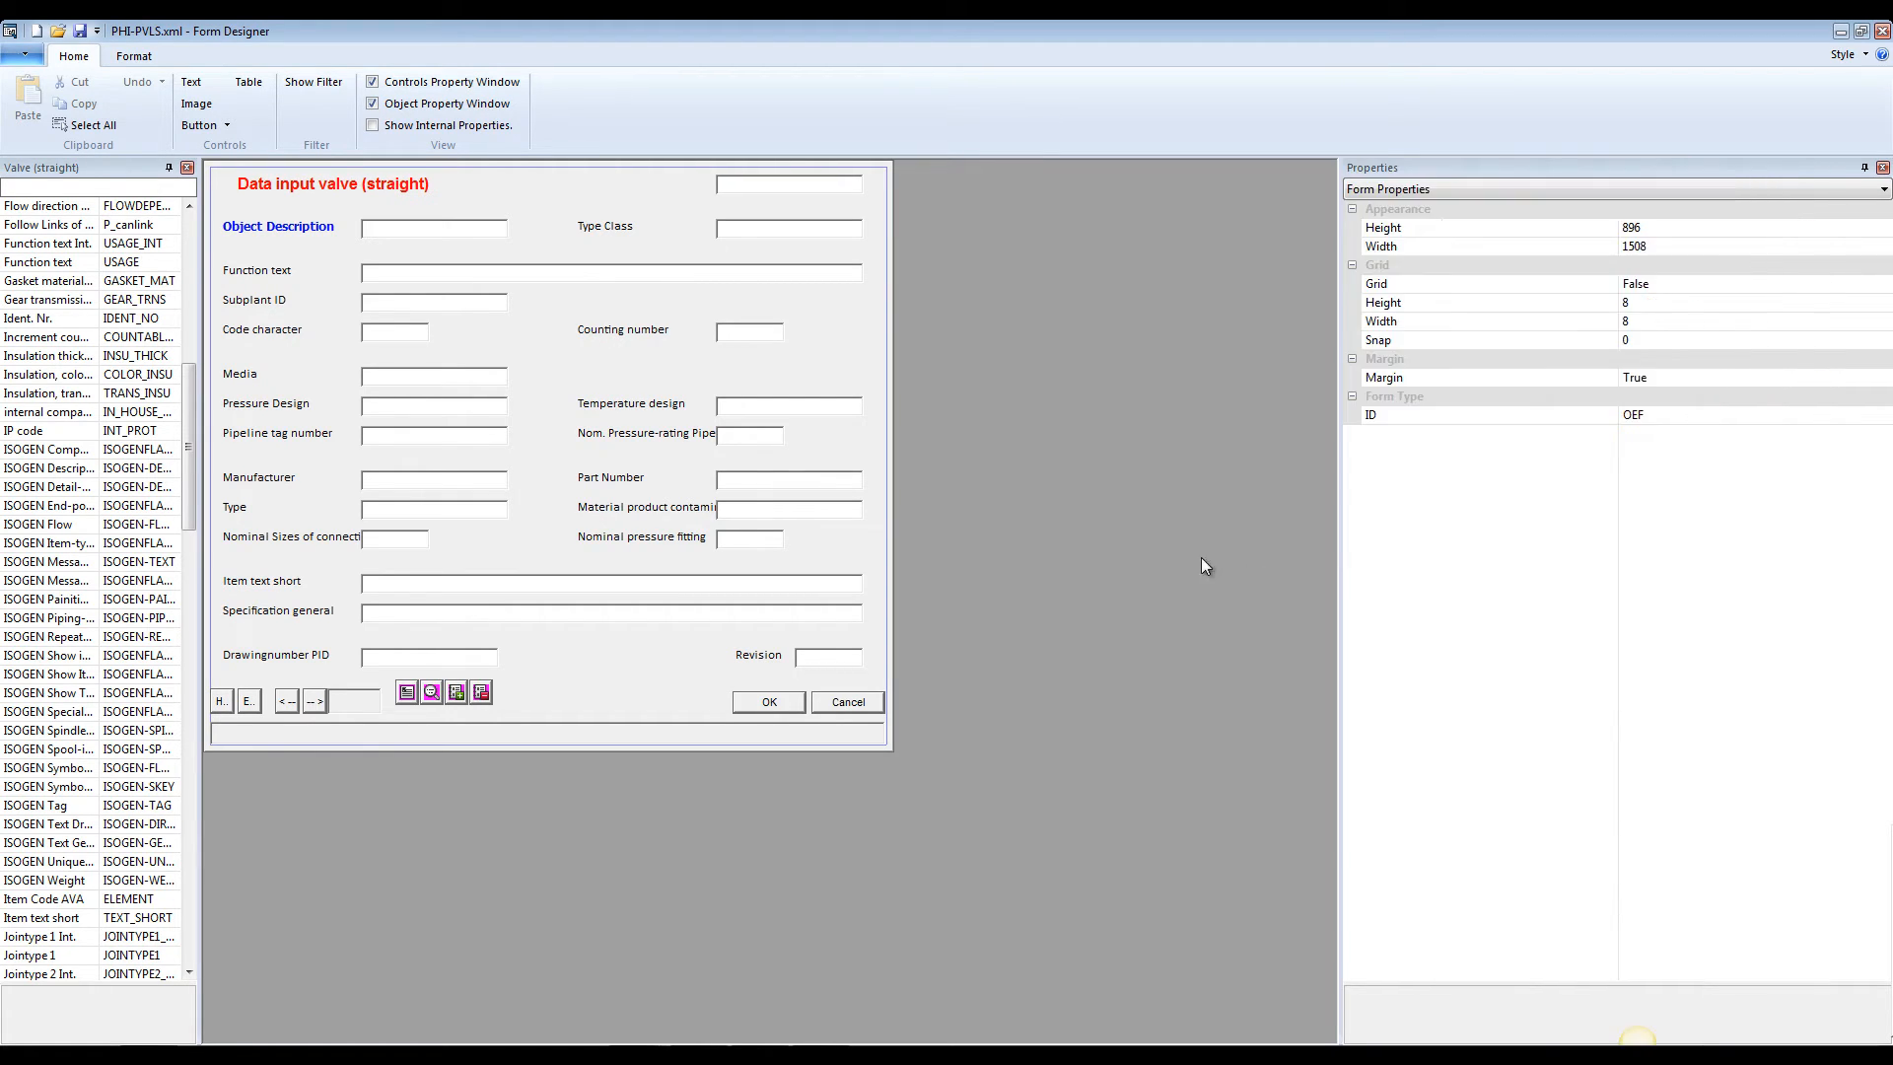
left_click(398, 233)
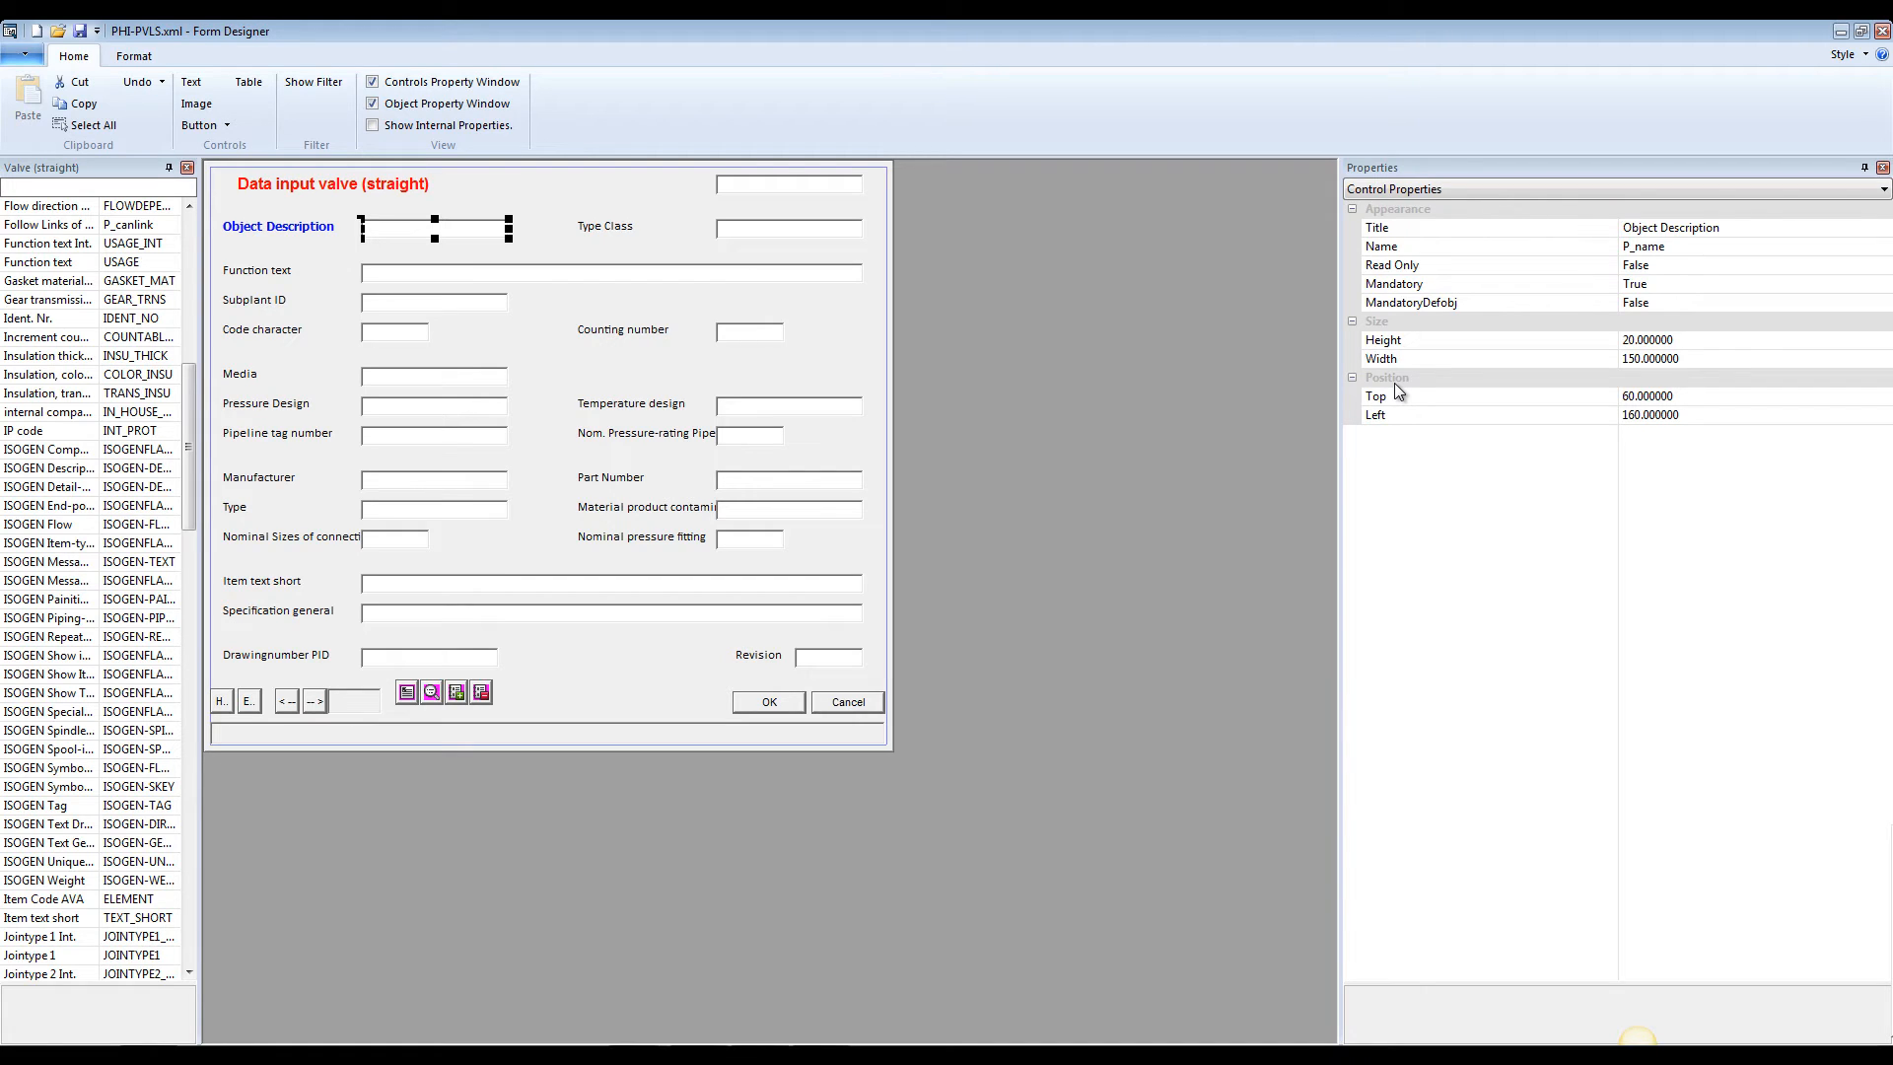
left_click(1408, 287)
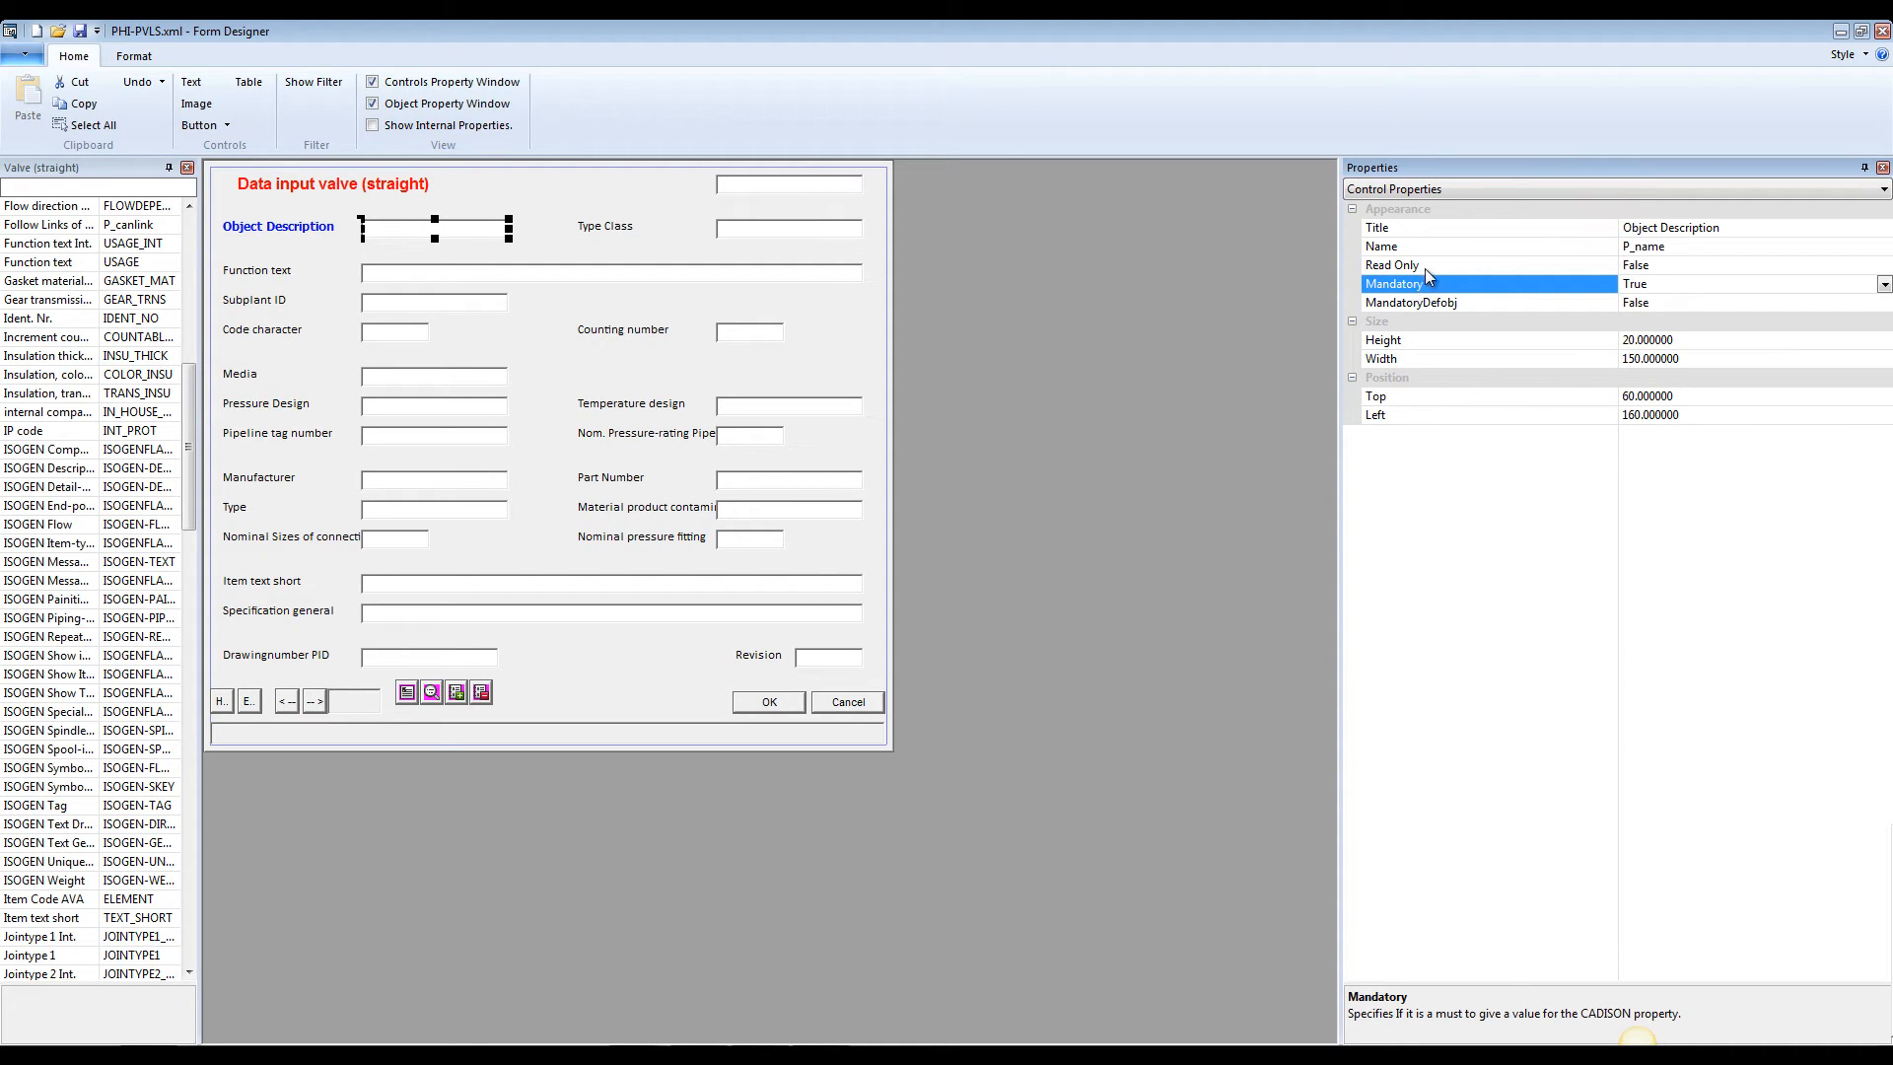
left_click(1424, 264)
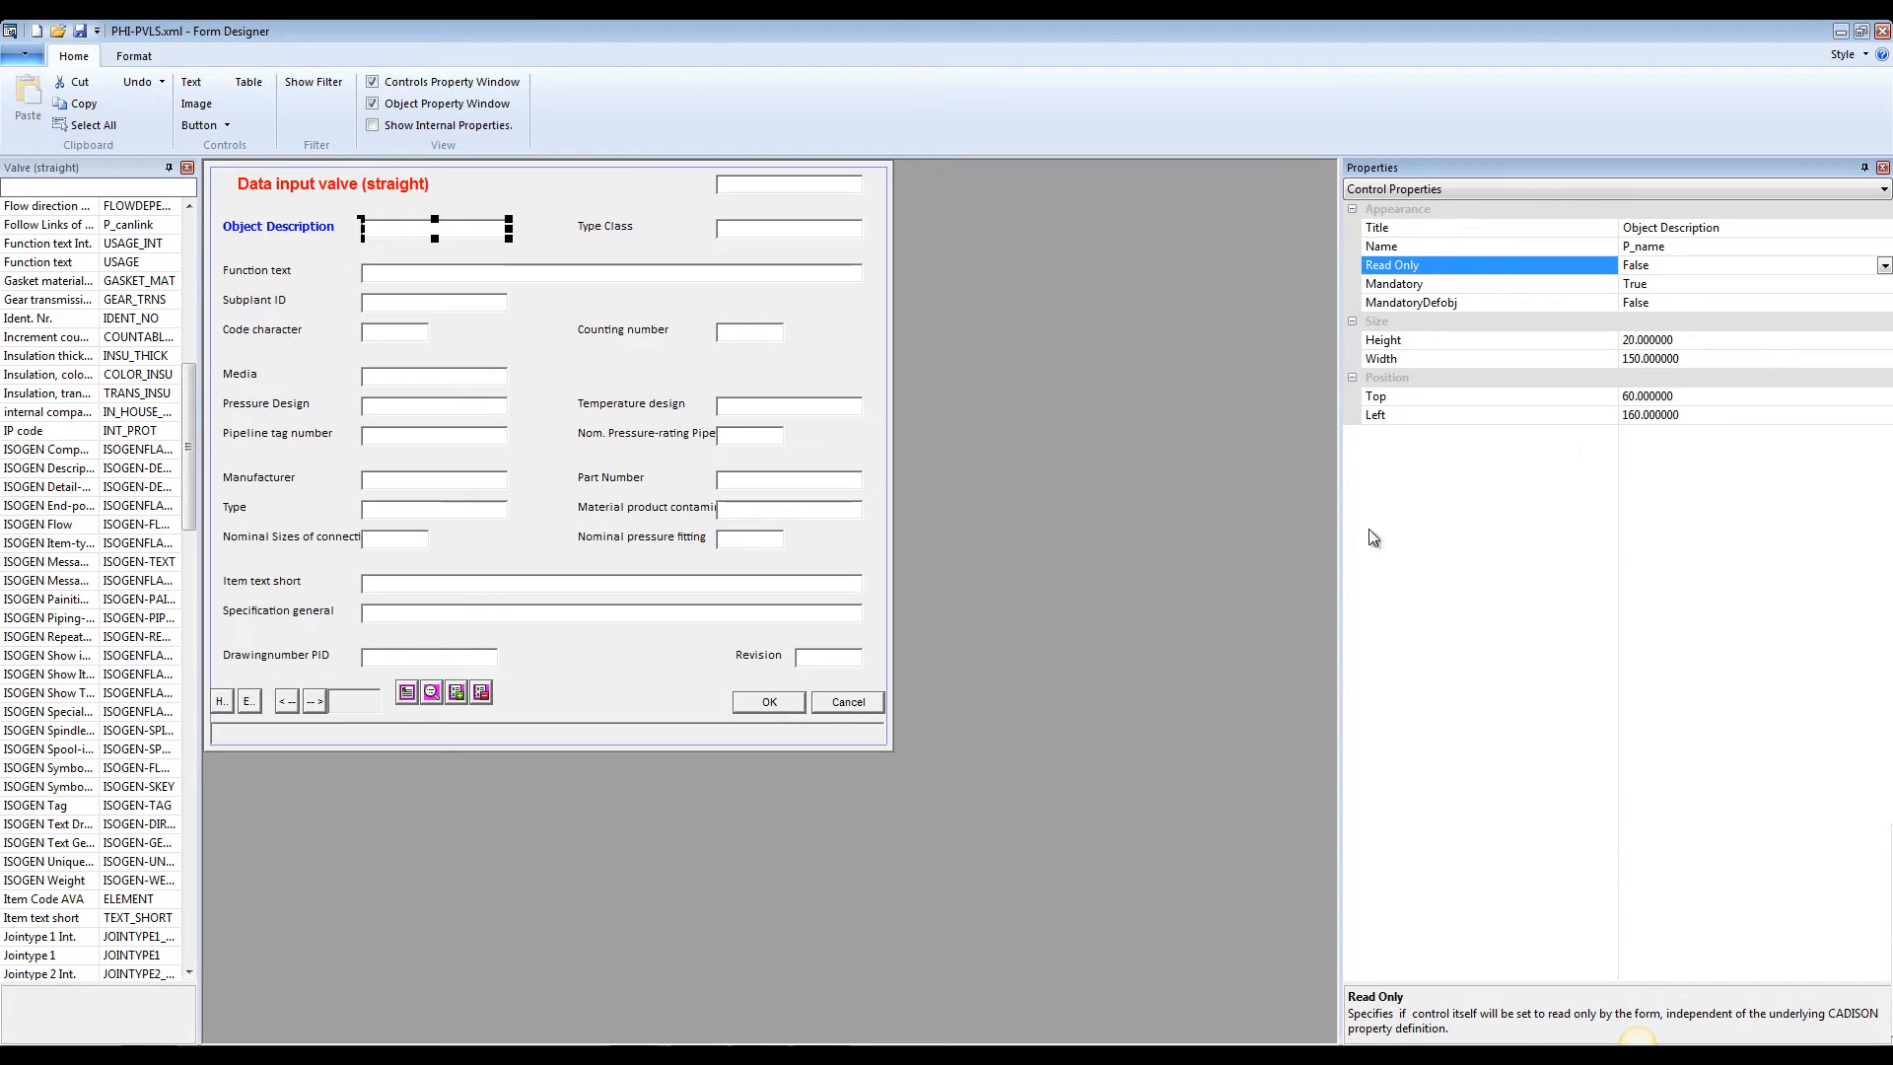
left_click(1163, 639)
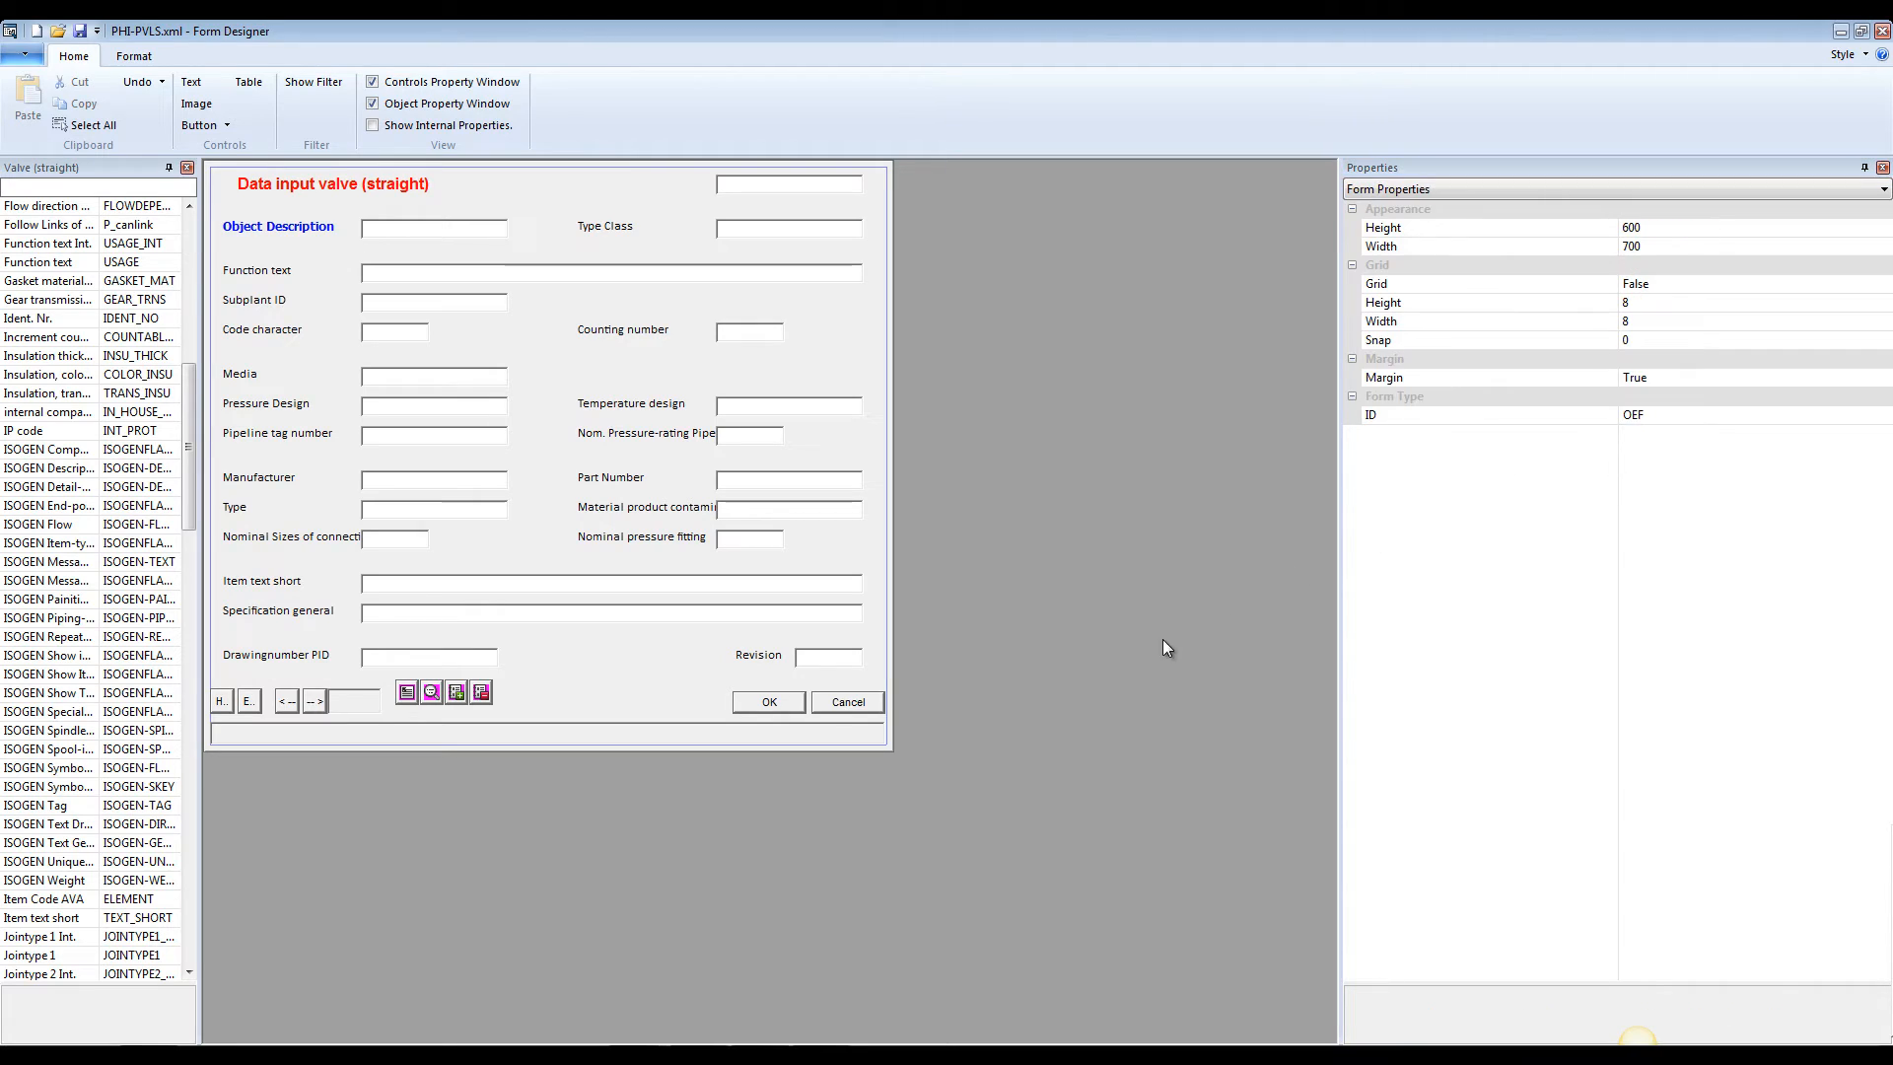
Save a copy of the form in the Groups folder as PHI-PVLS_projectmanagment.xml
left_click(25, 56)
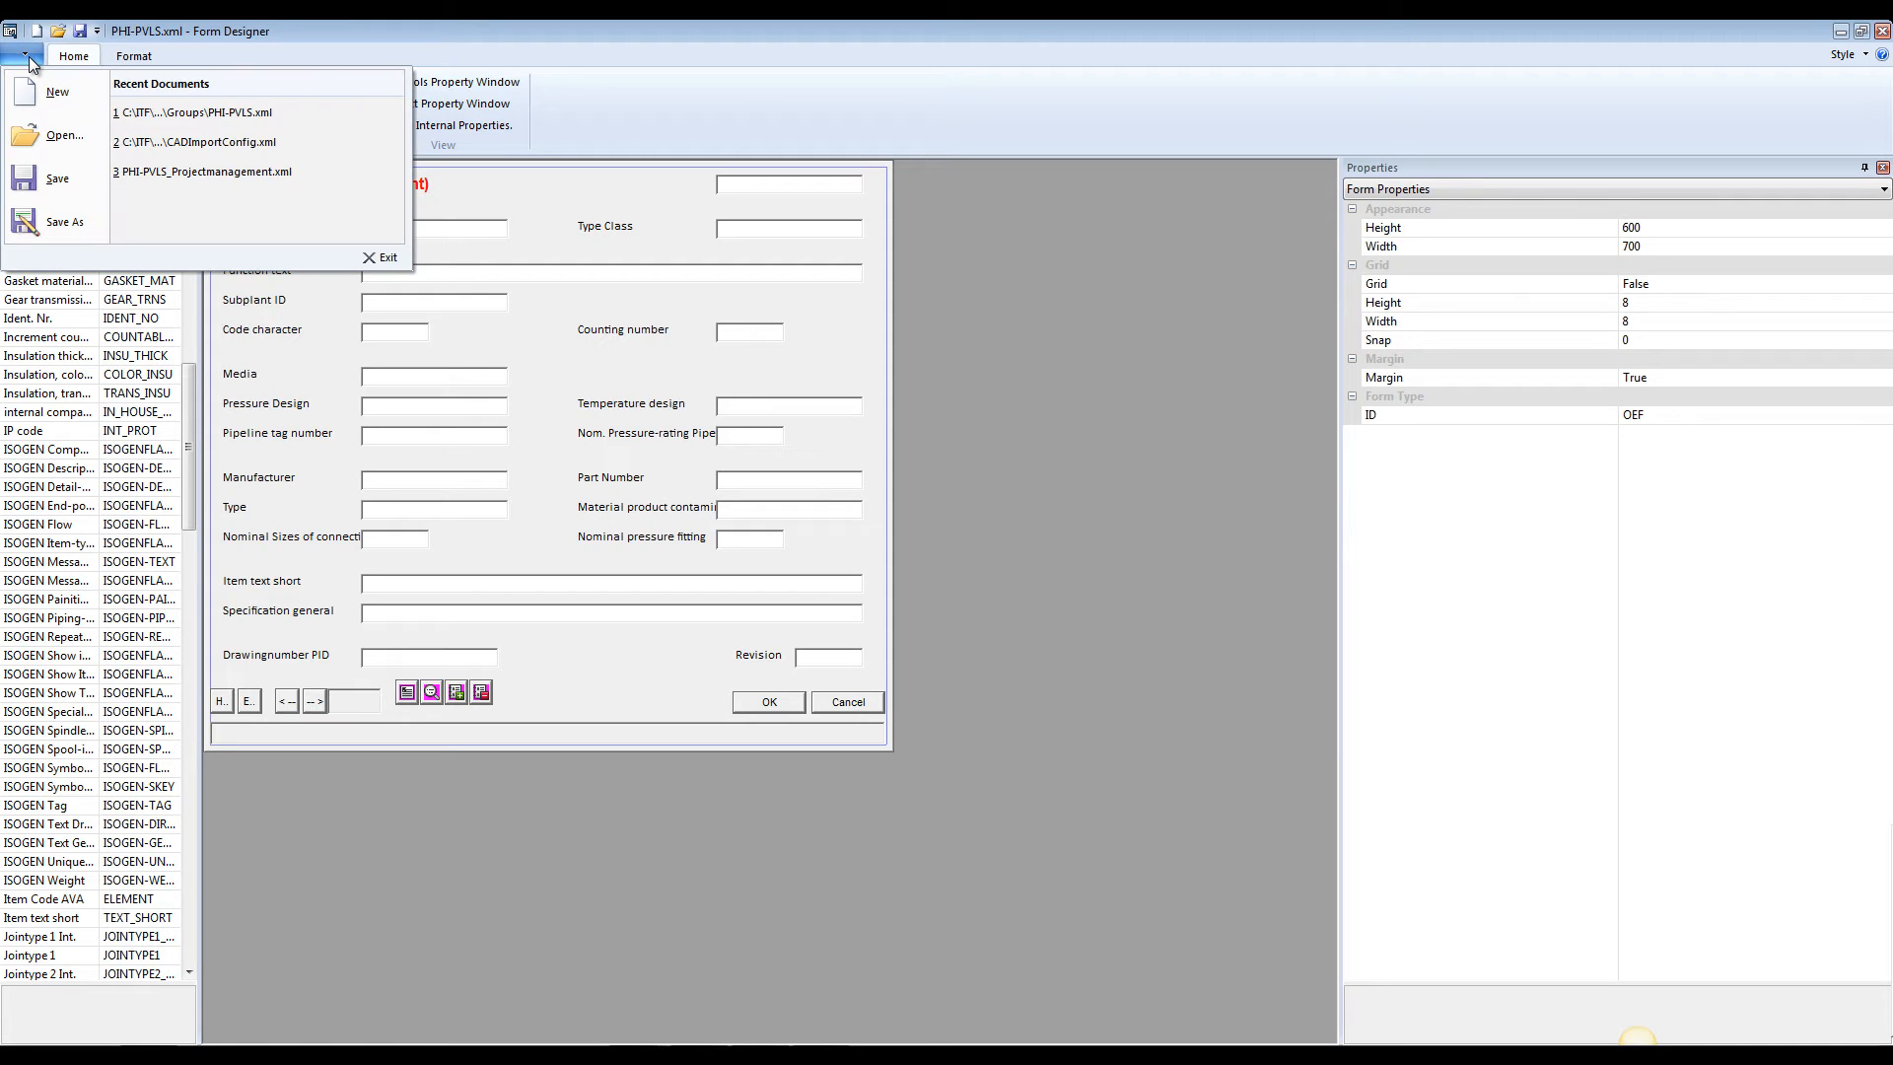
left_click(57, 223)
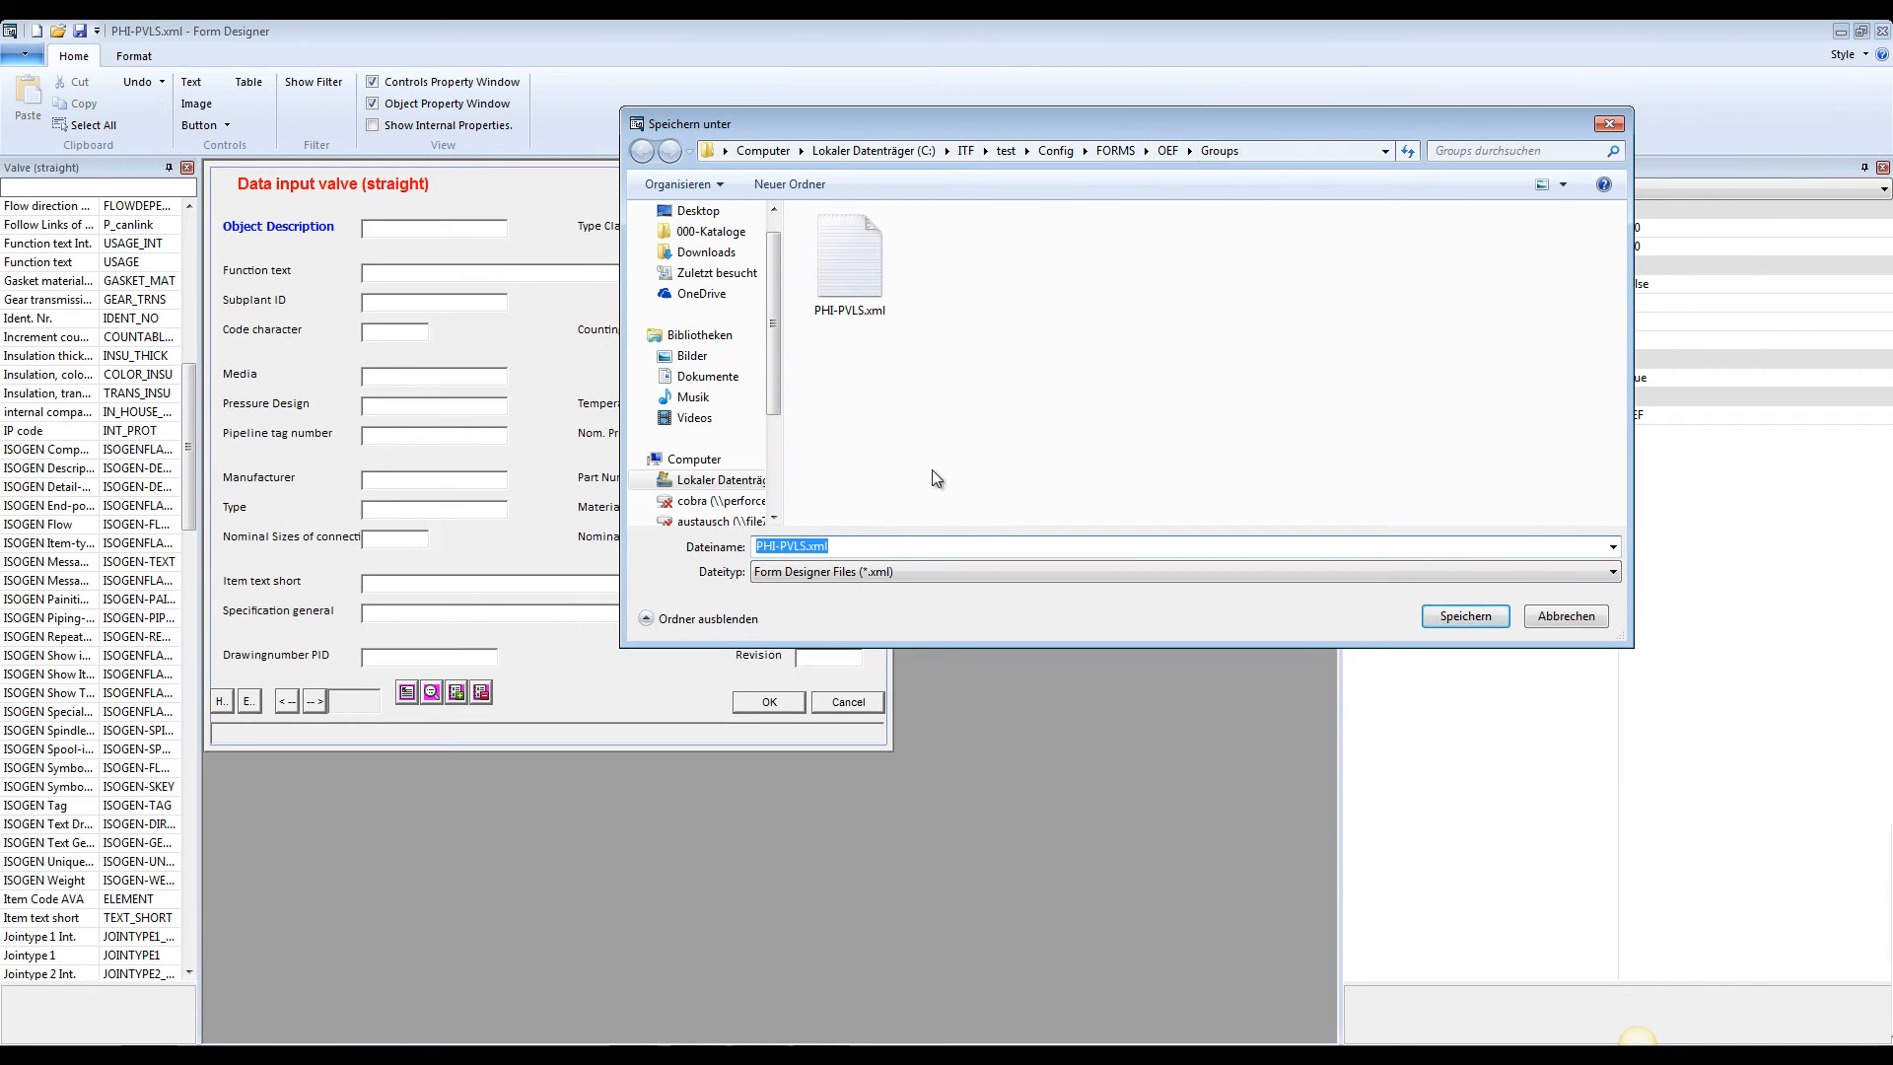
left_click(804, 548)
type("_")
type("projectmanagment")
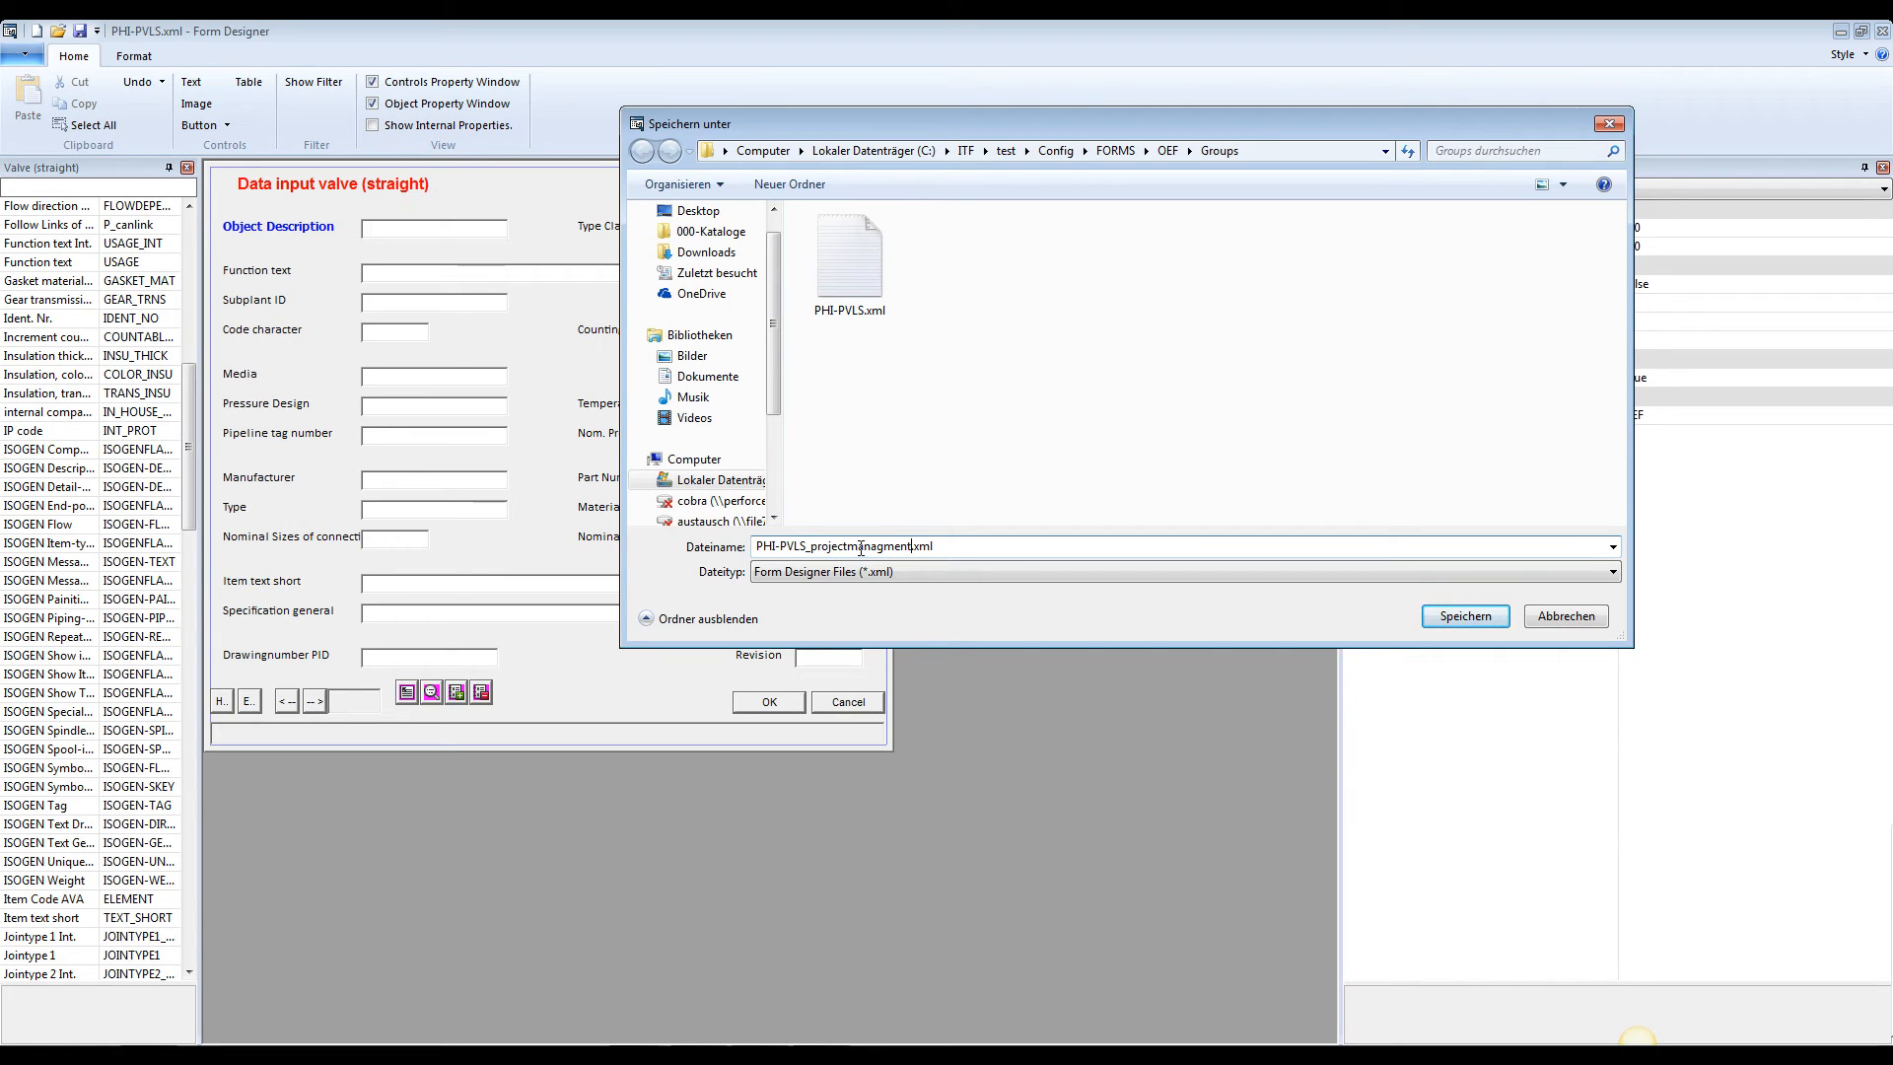
key("Return")
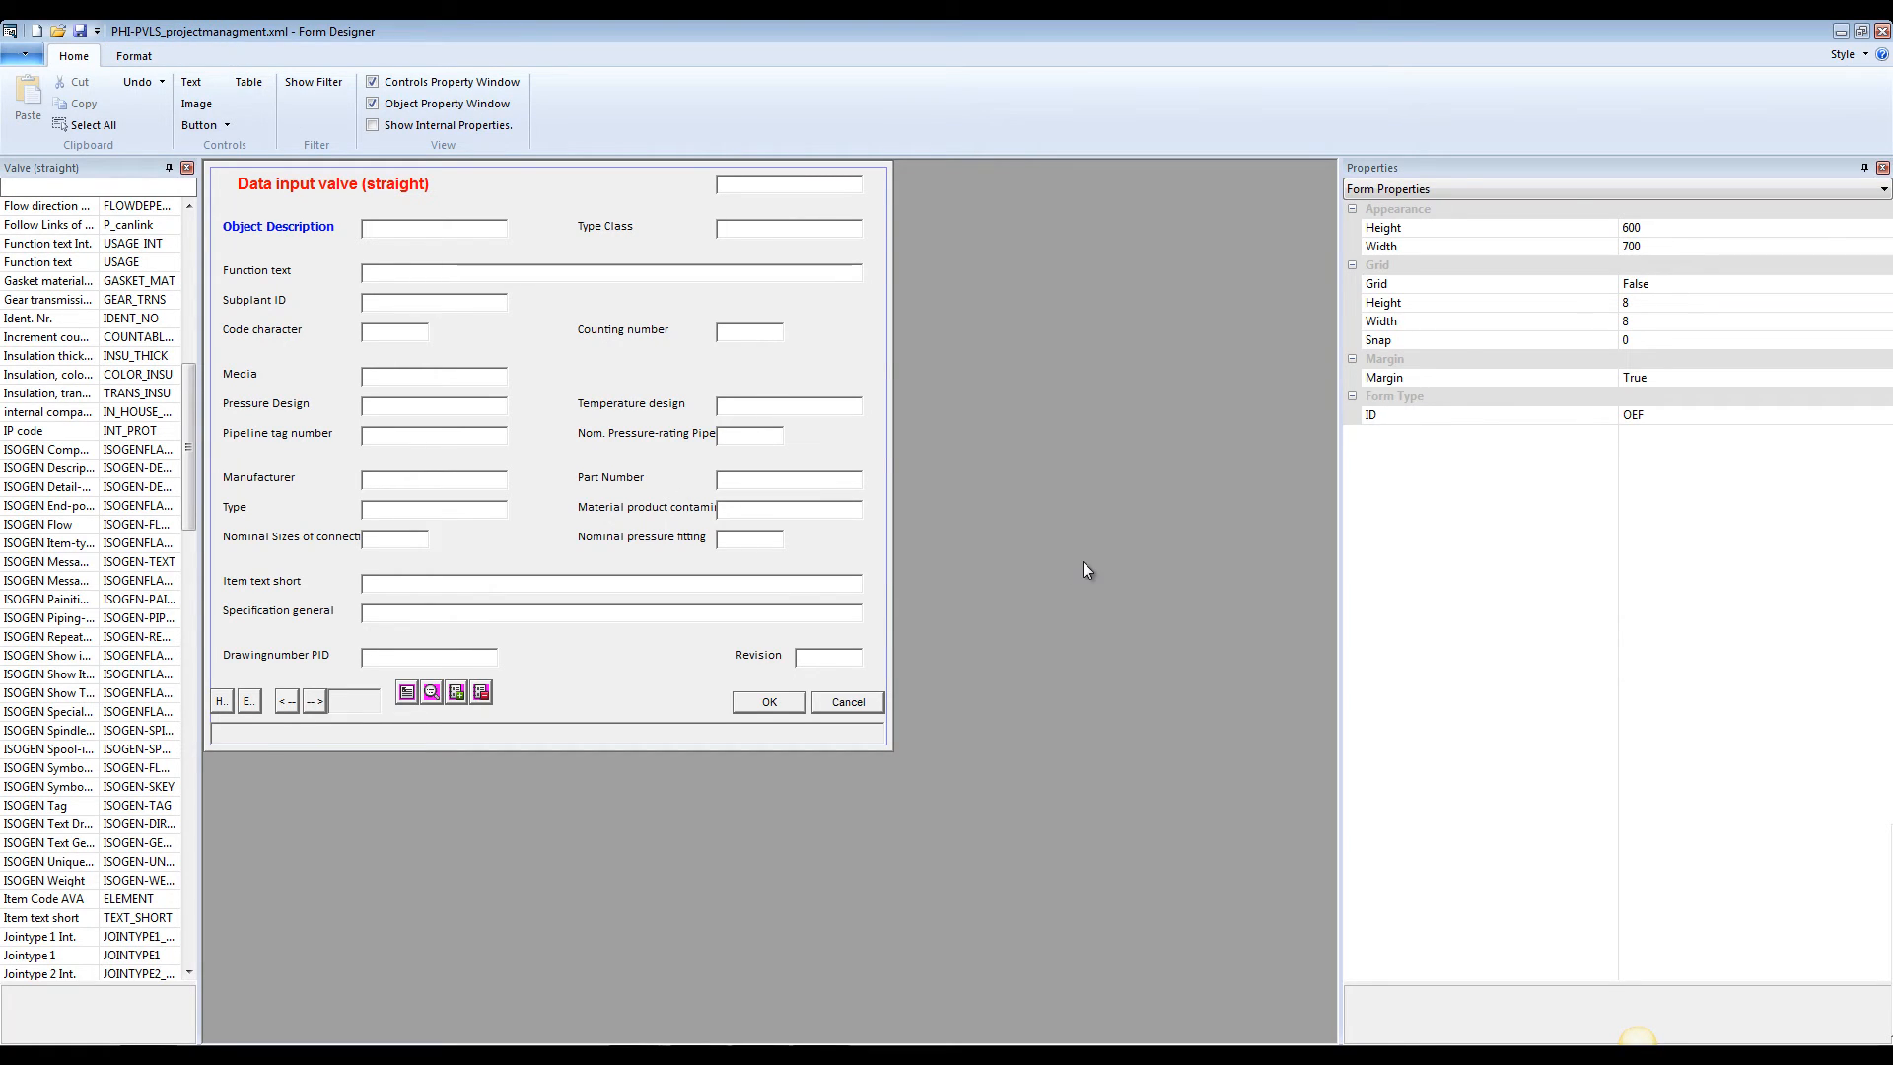
Save another copy of the form in the Groups folder as PHI-PVLS_construction.xml
left_click(24, 56)
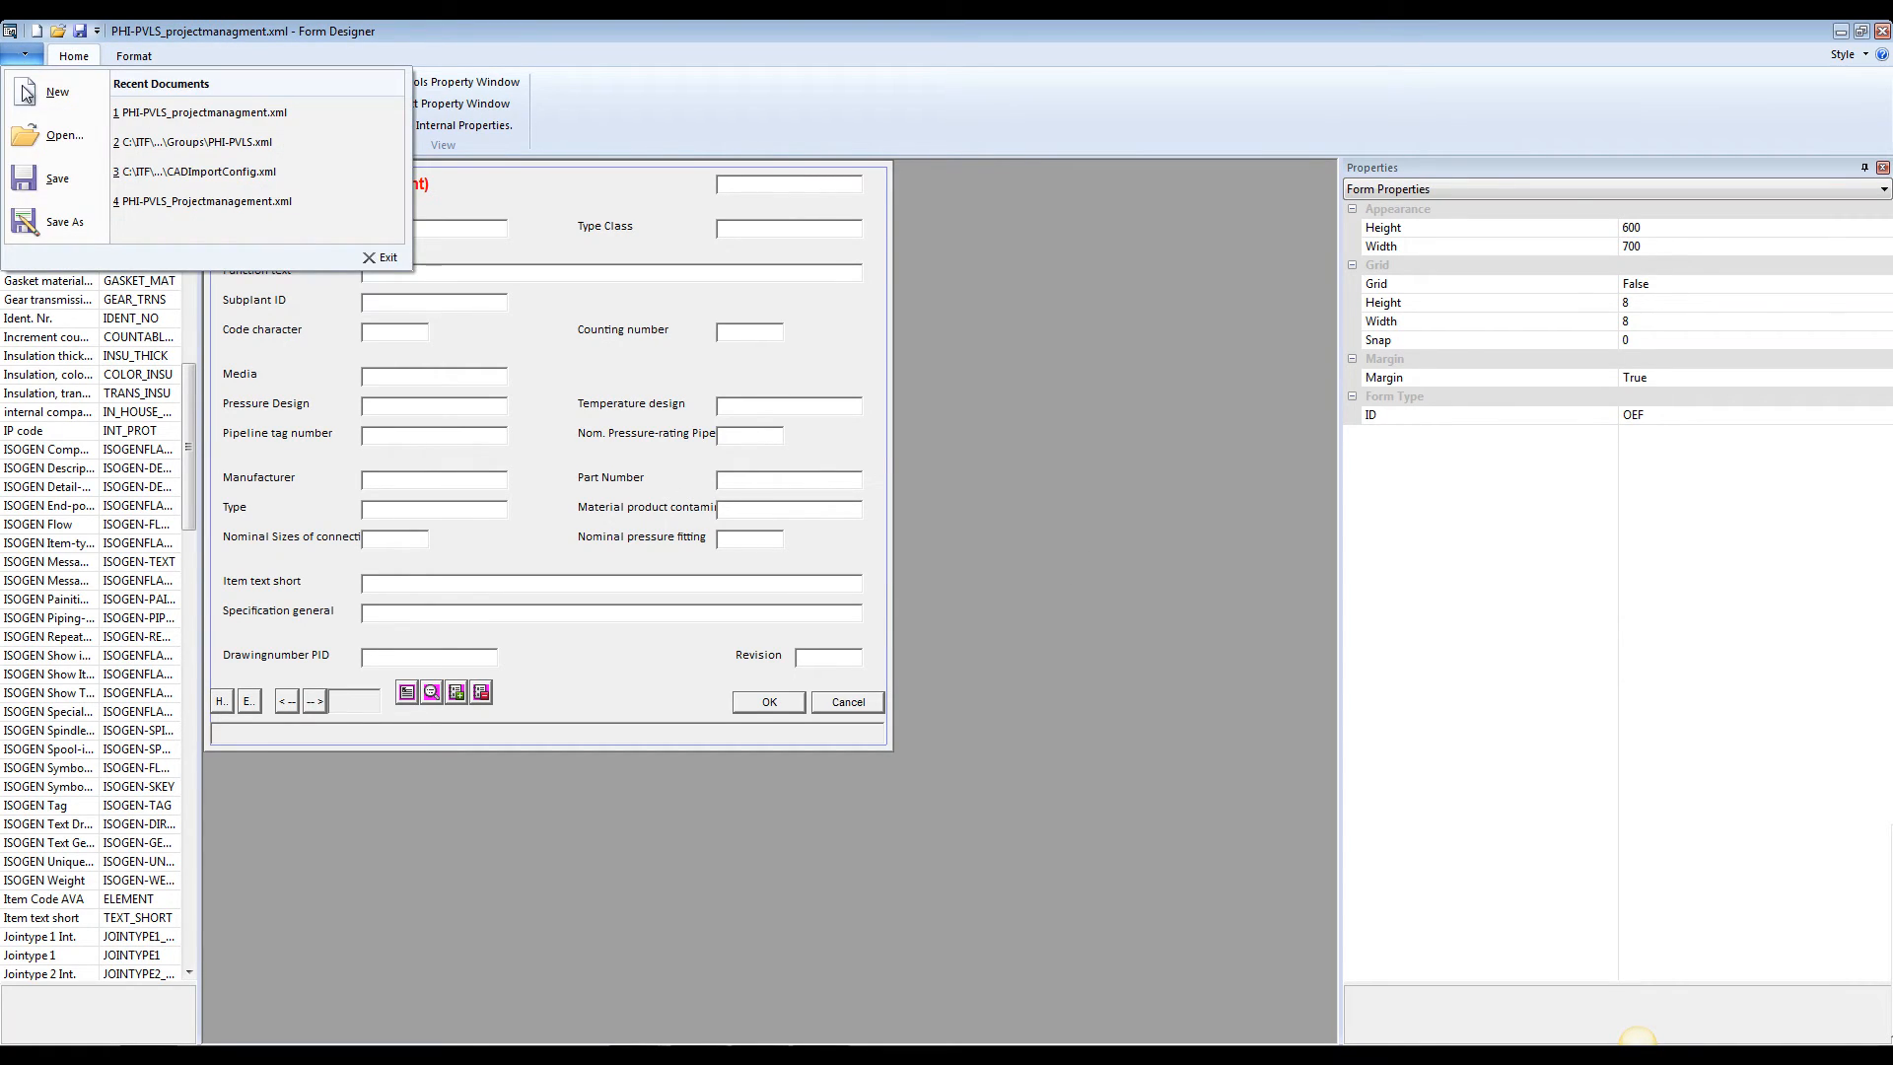
left_click(44, 221)
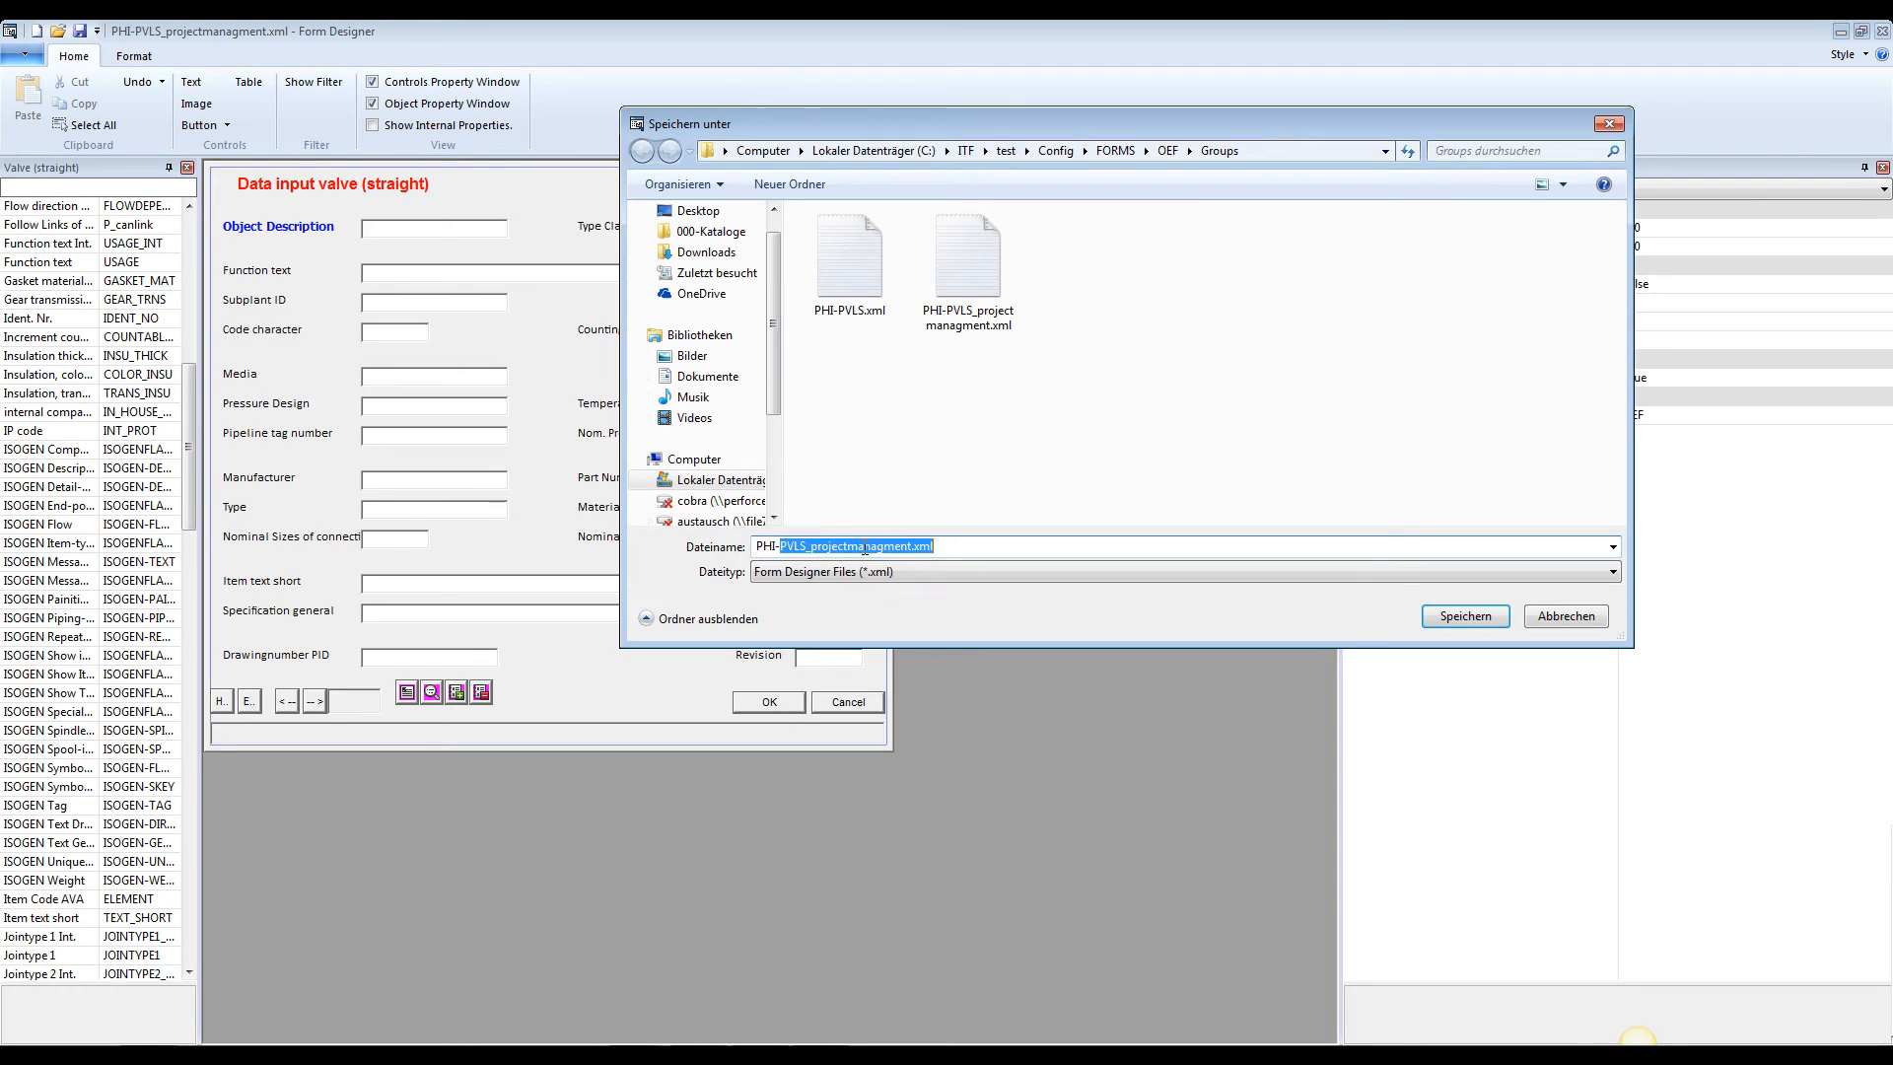
left_click(1001, 550)
key("Left")
key("Left")
key("Left")
key("Left")
key("BackSpace")
key("BackSpace")
key("BackSpace")
key("BackSpace")
key("BackSpace")
key("BackSpace")
key("BackSpace")
key("BackSpace")
key("BackSpace")
key("BackSpace")
key("BackSpace")
key("BackSpace")
key("BackSpace")
key("BackSpace")
key("BackSpace")
key("BackSpace")
type("construction")
key("Return")
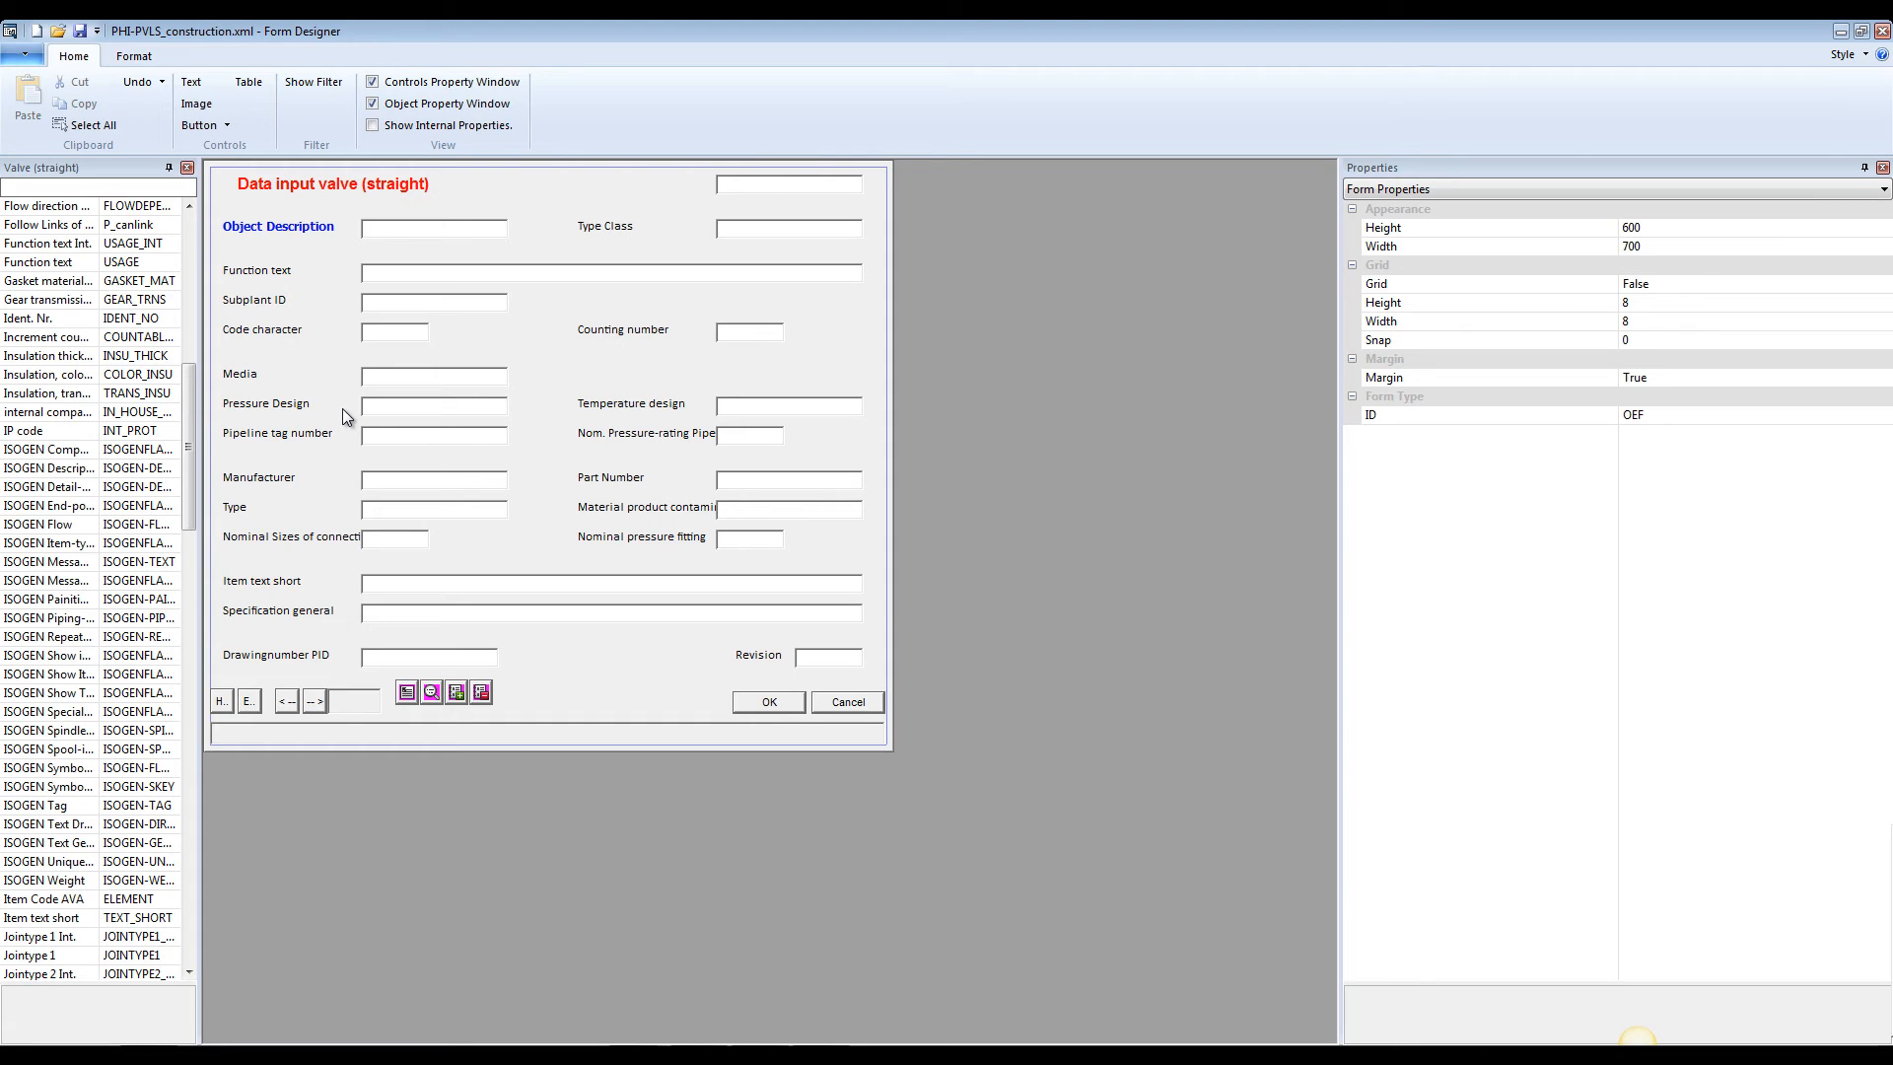
Remove the Manufacturer, Part Number and Specification general labels and input fields from the construction form
left_click(437, 483)
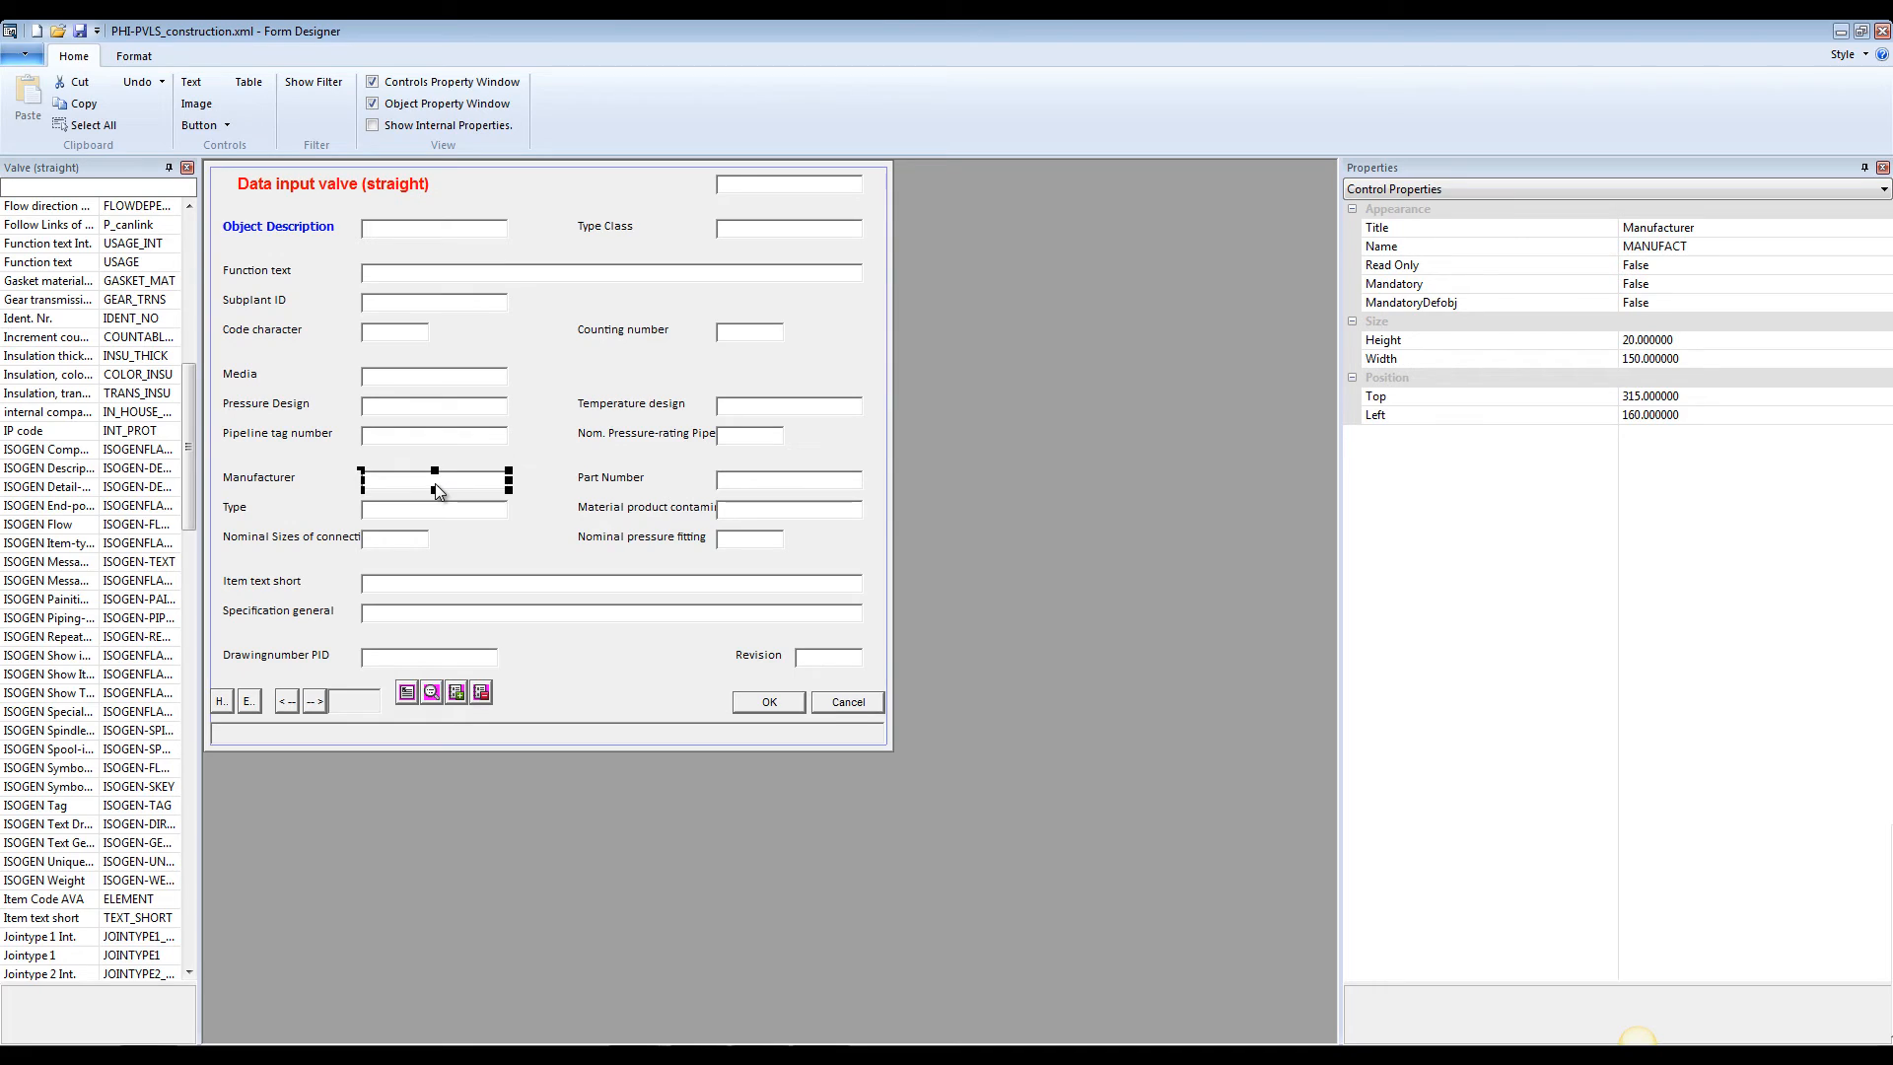
key("Delete")
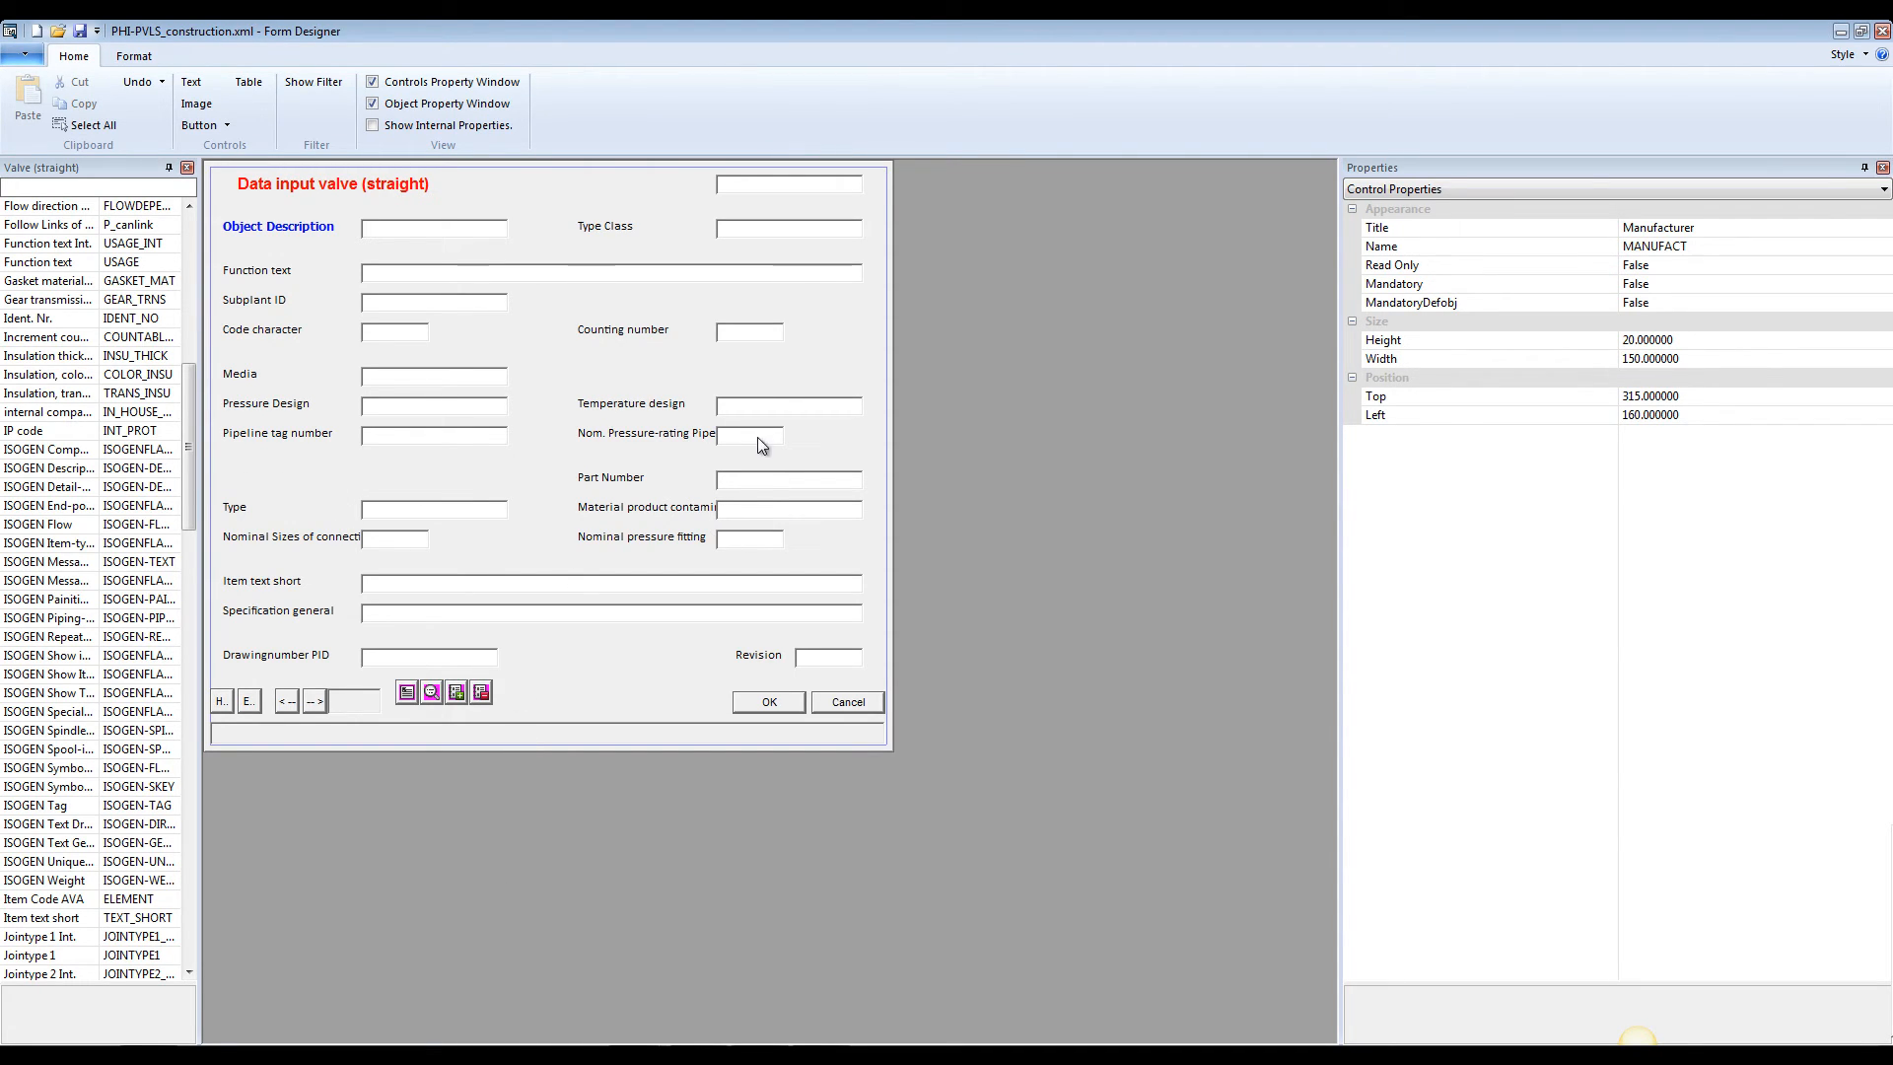
left_click(755, 480)
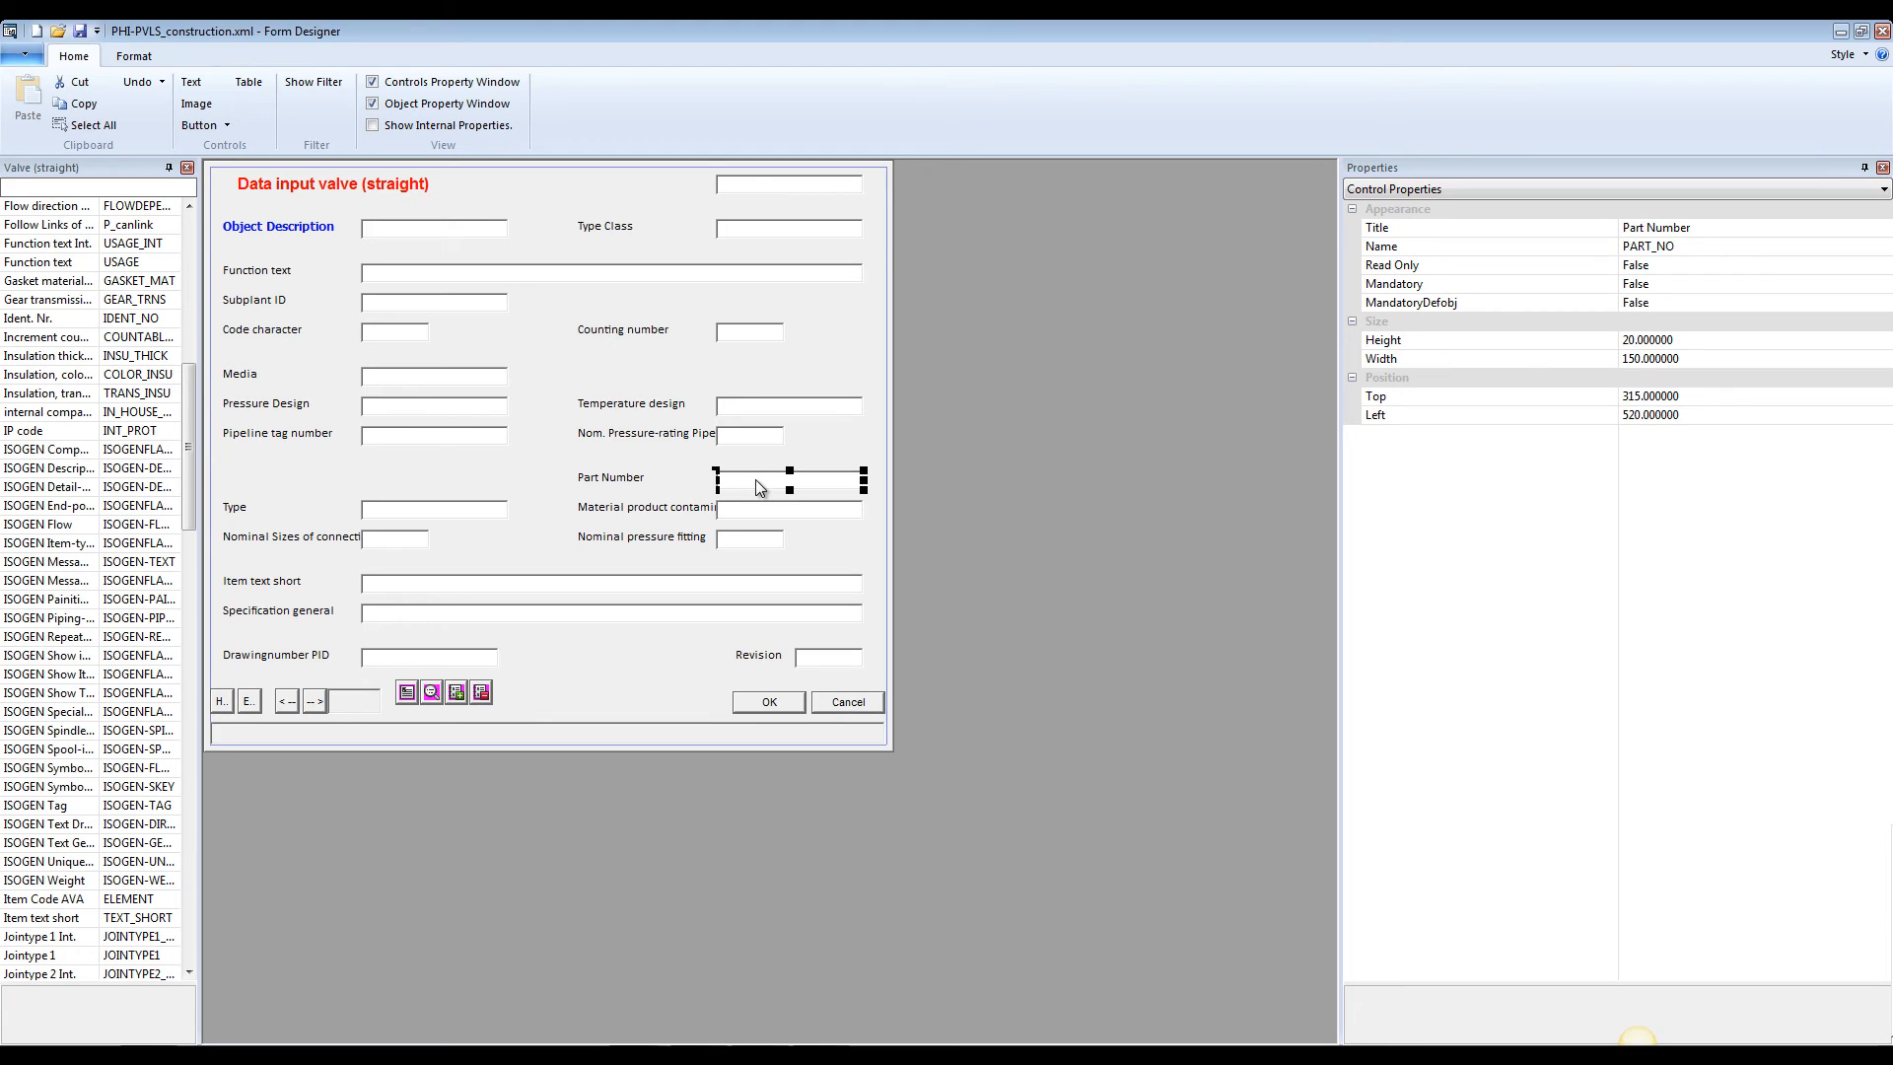
key("Delete")
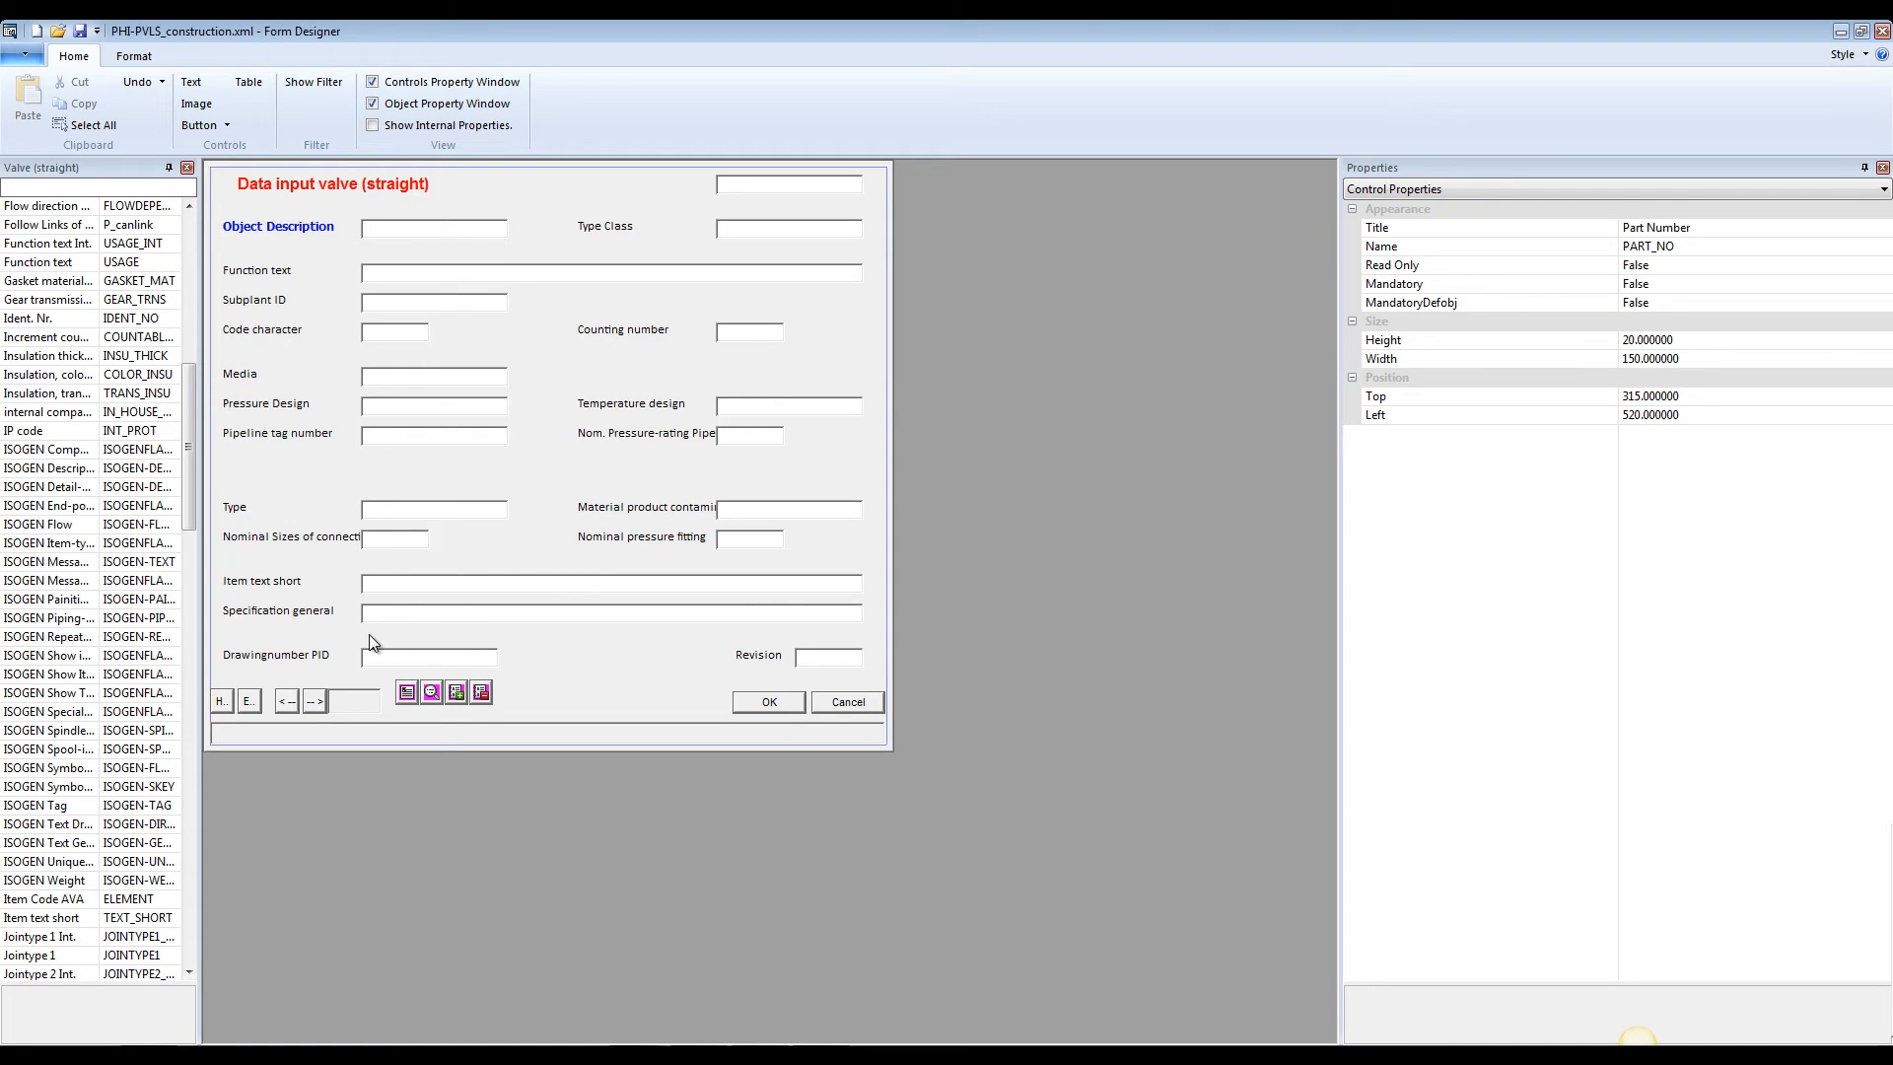
left_click(390, 615)
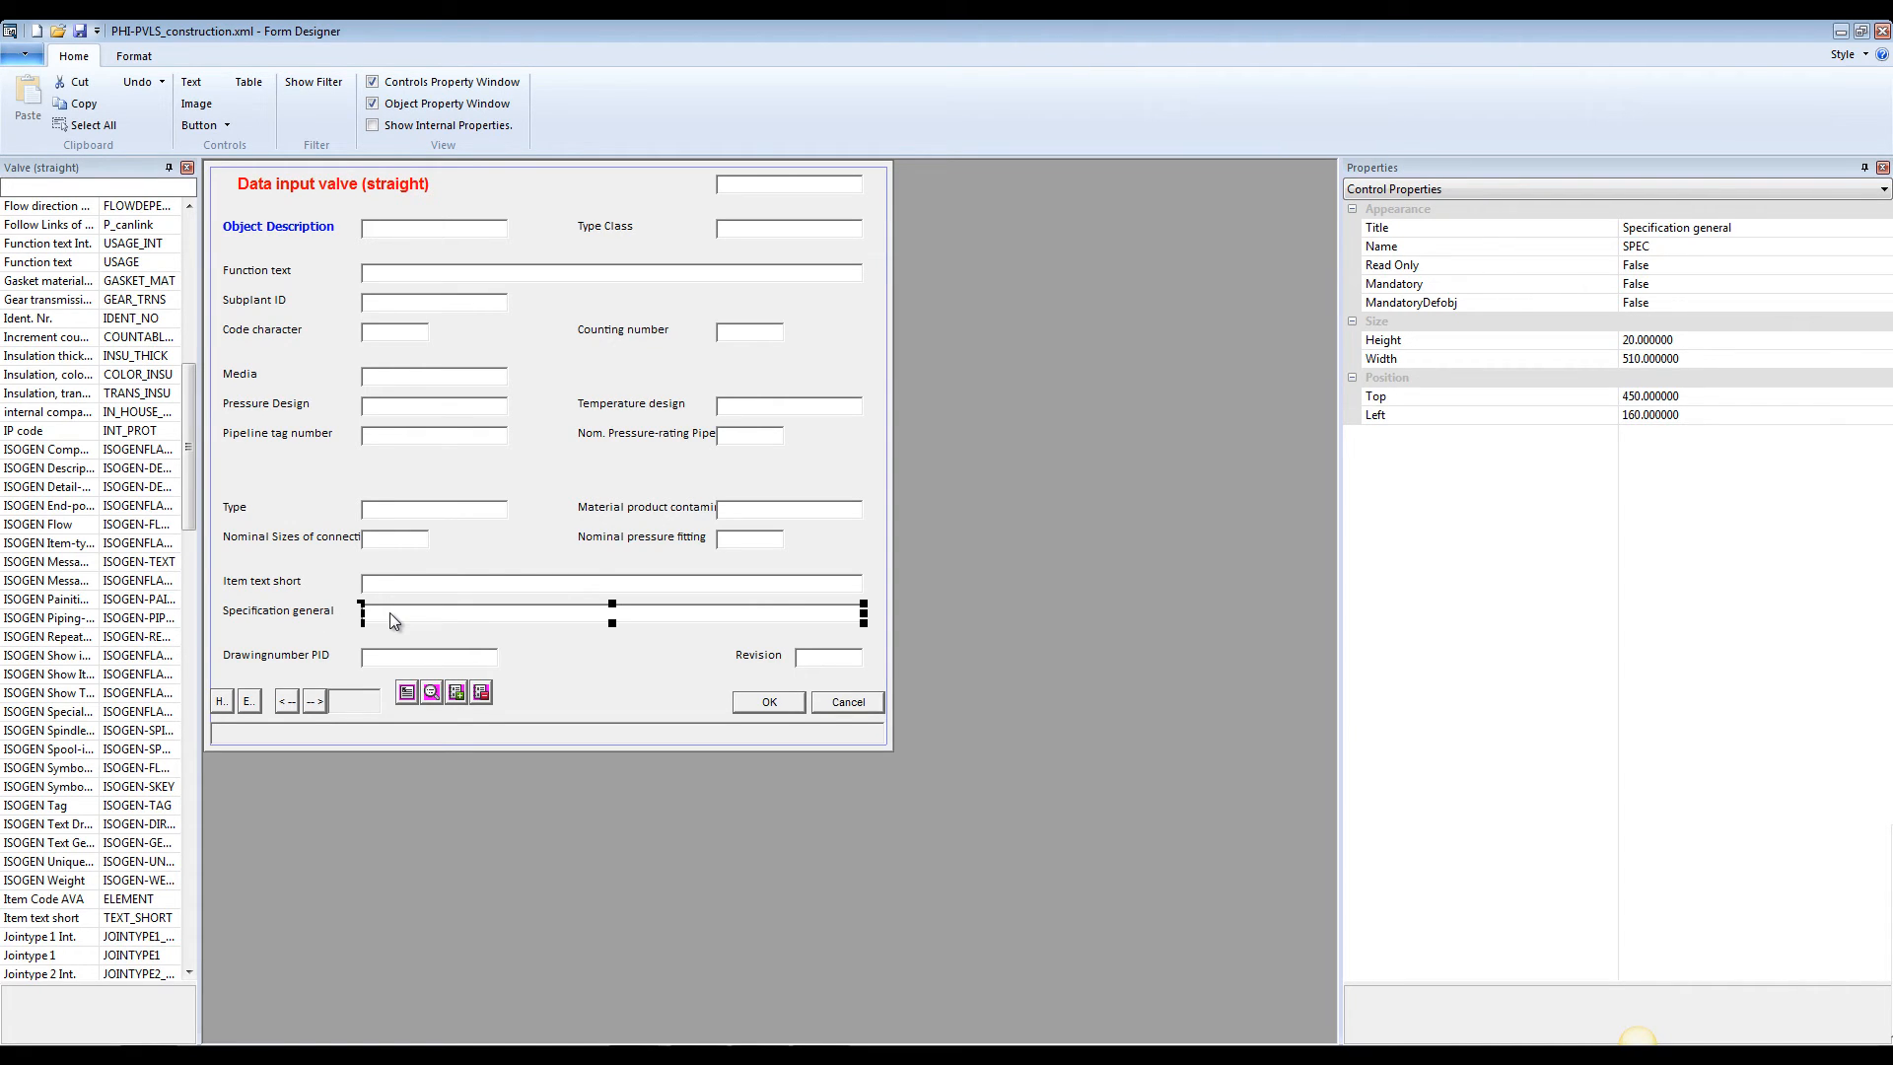
key("Delete")
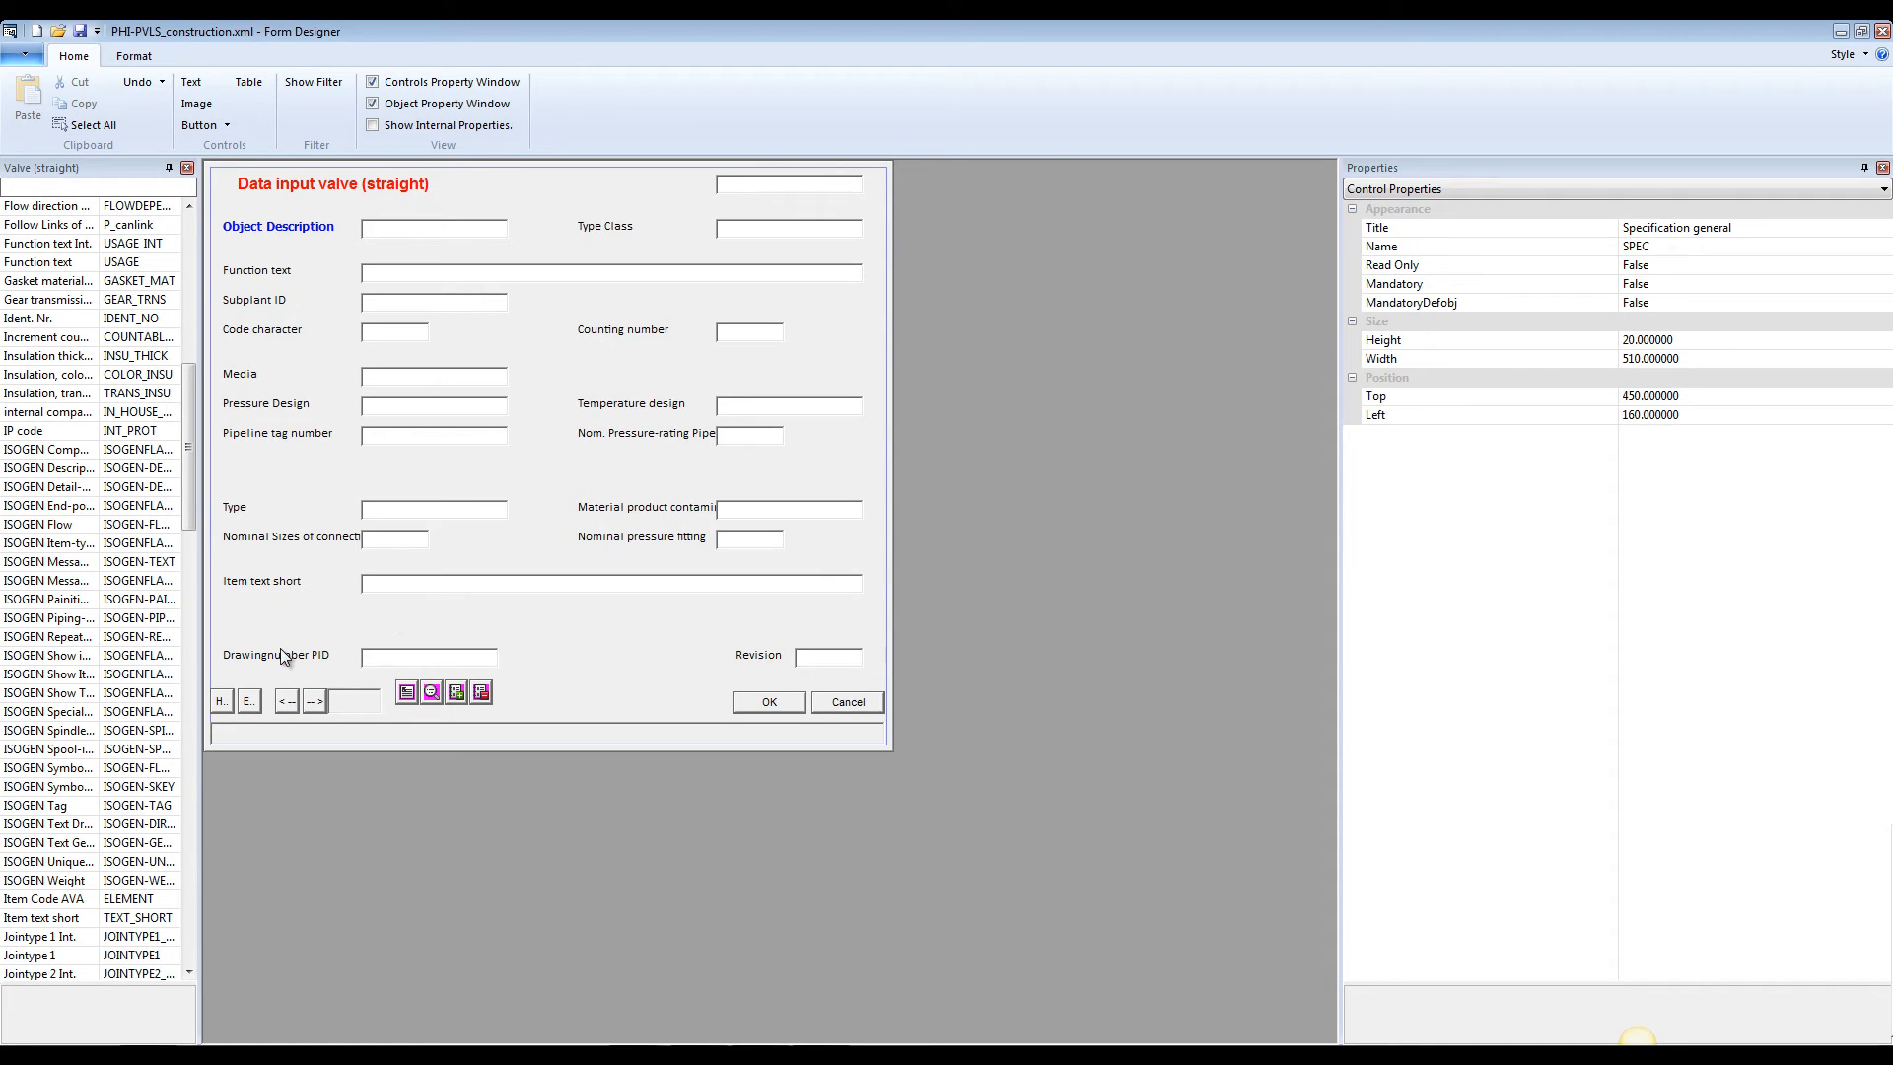
Delete the Attach Catalog and Detach Catalog buttons from the construction form and save it
left_click(459, 693)
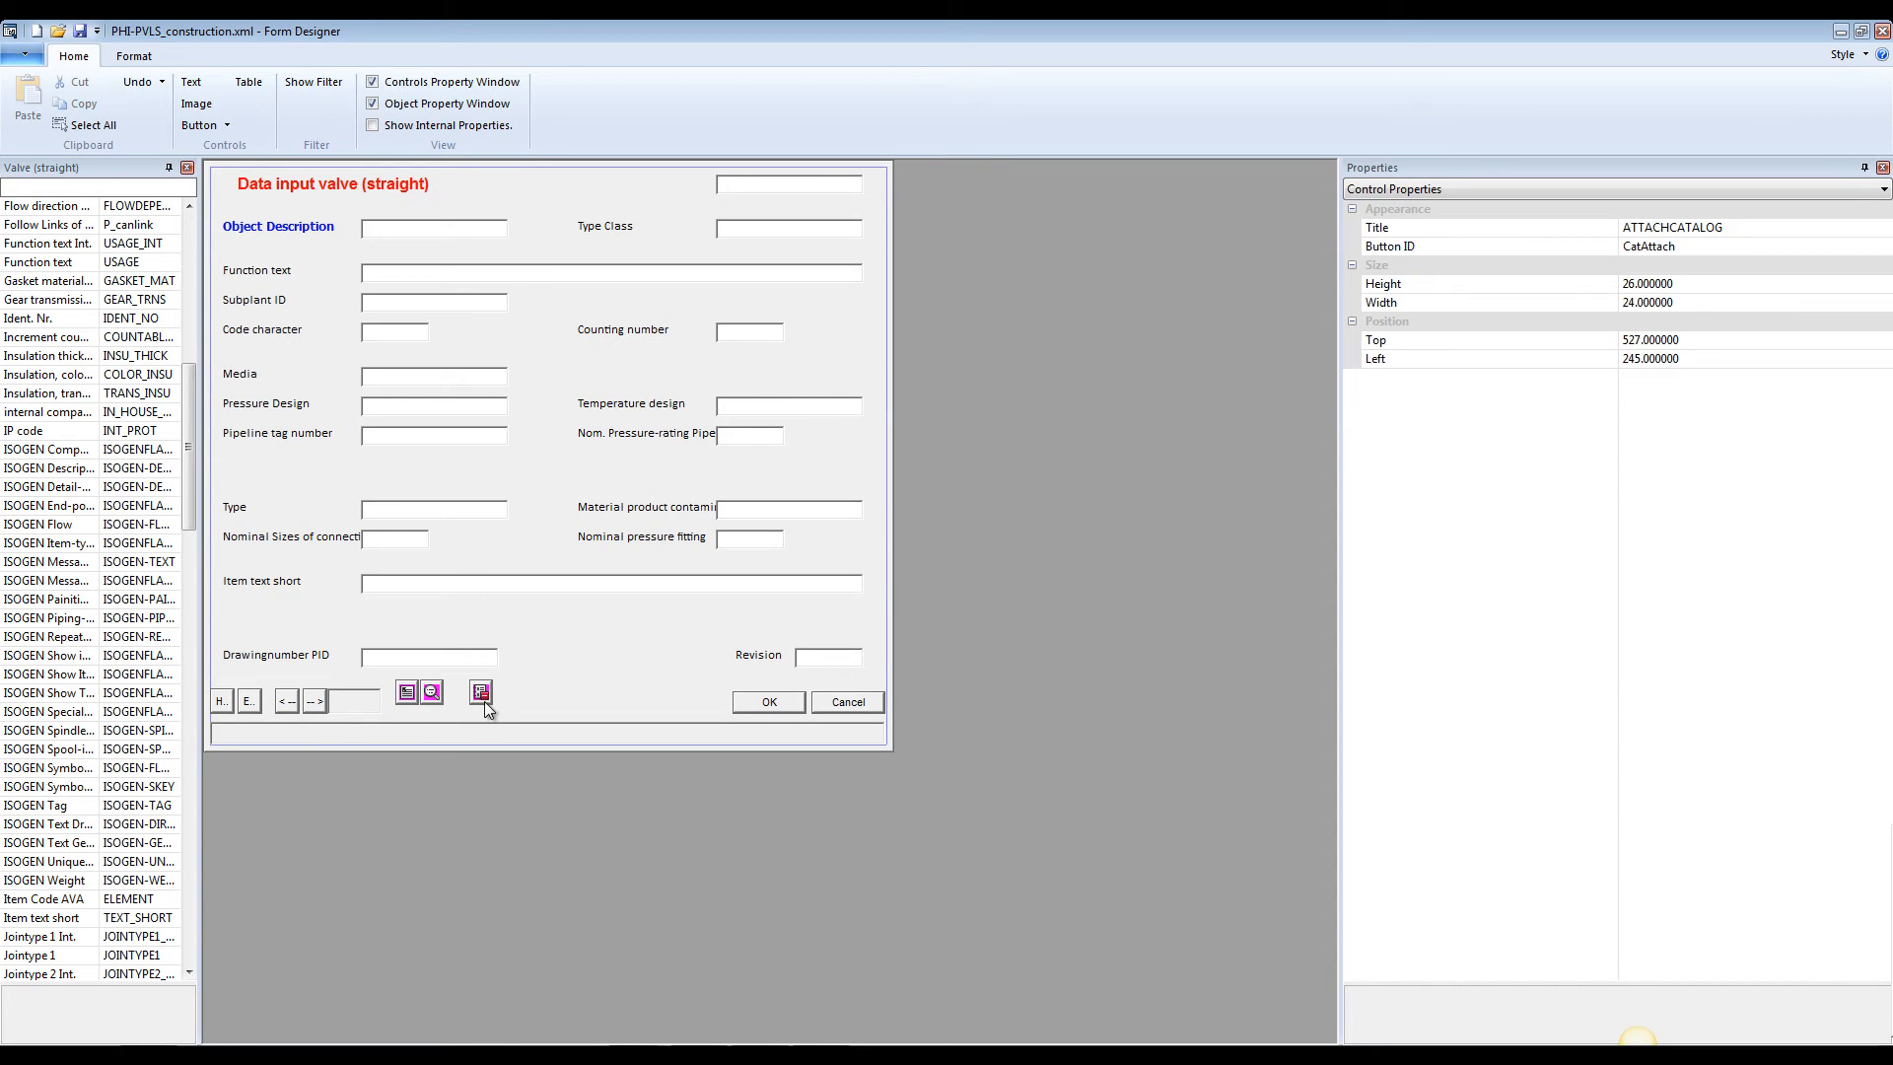
left_click(483, 701)
key("Delete")
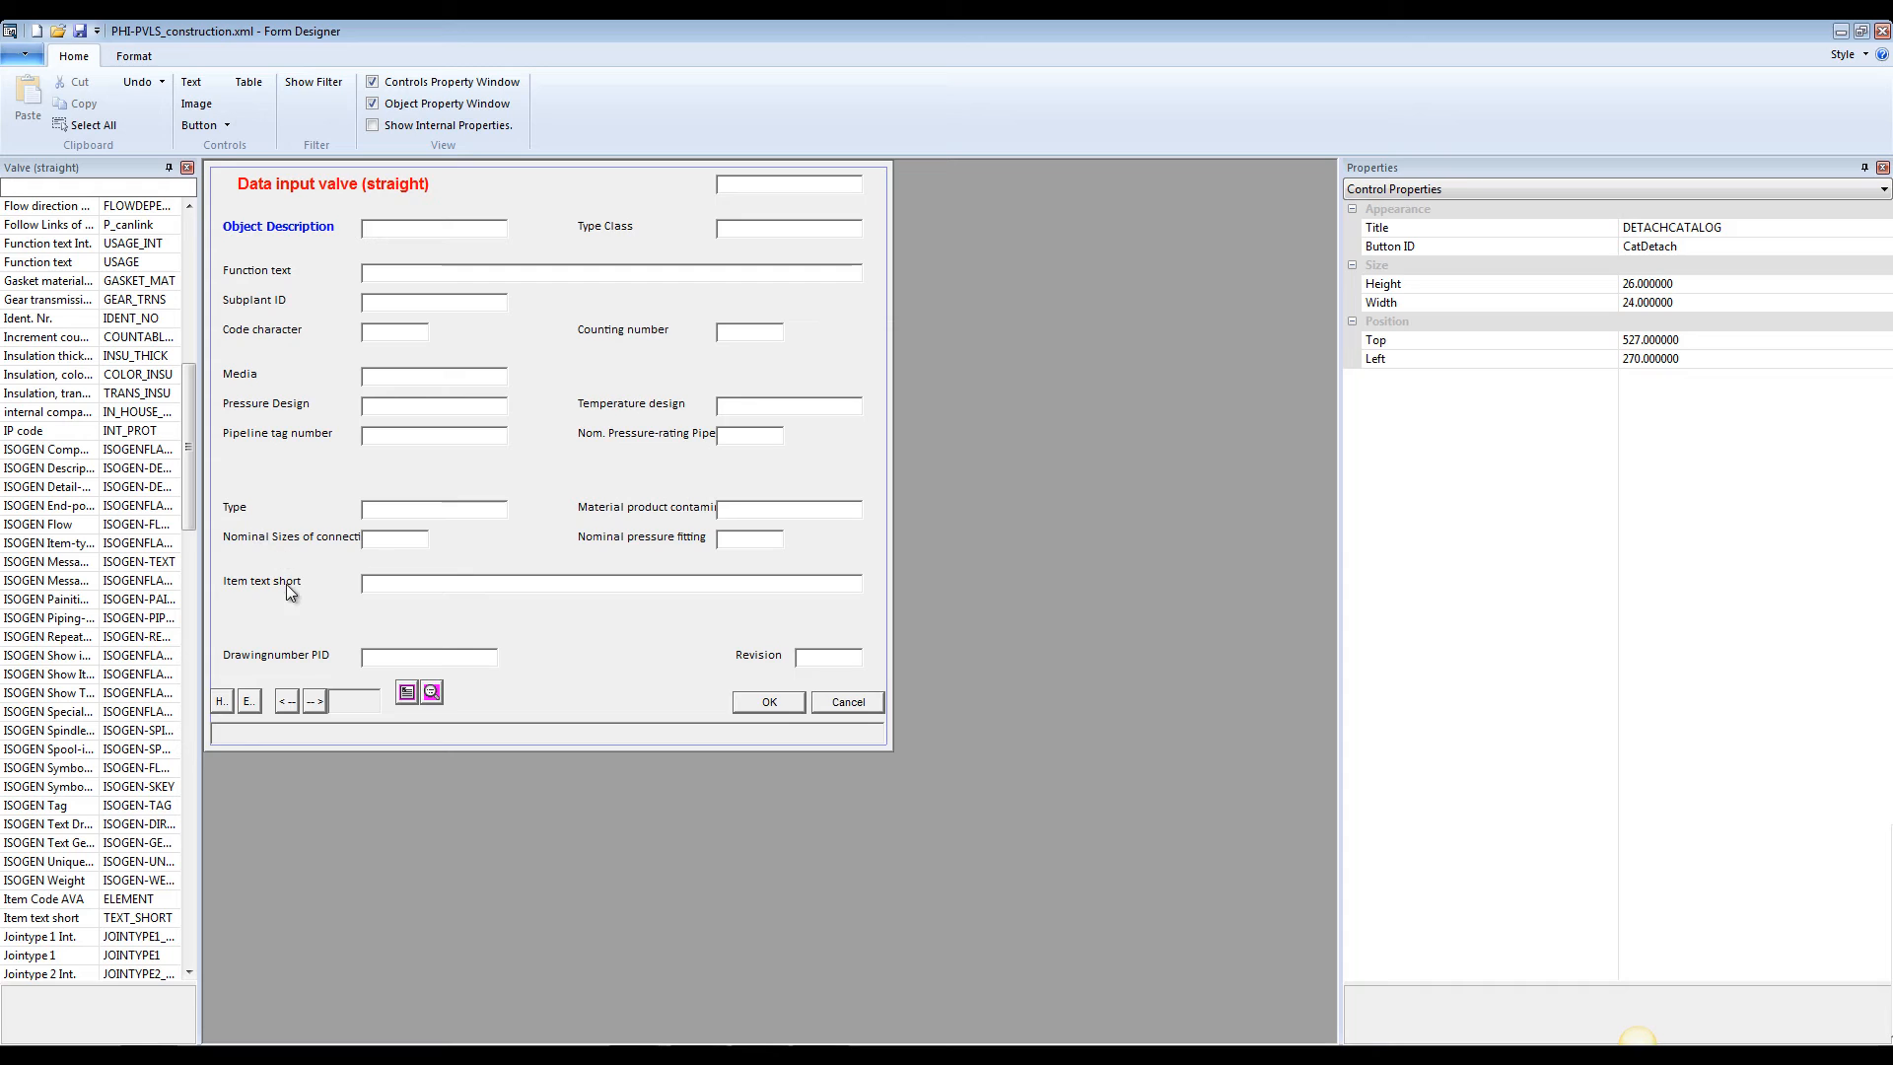
left_click(80, 33)
Open the form PHI-PVLS_projectmanagment.xml from the Groups folder
left_click(58, 30)
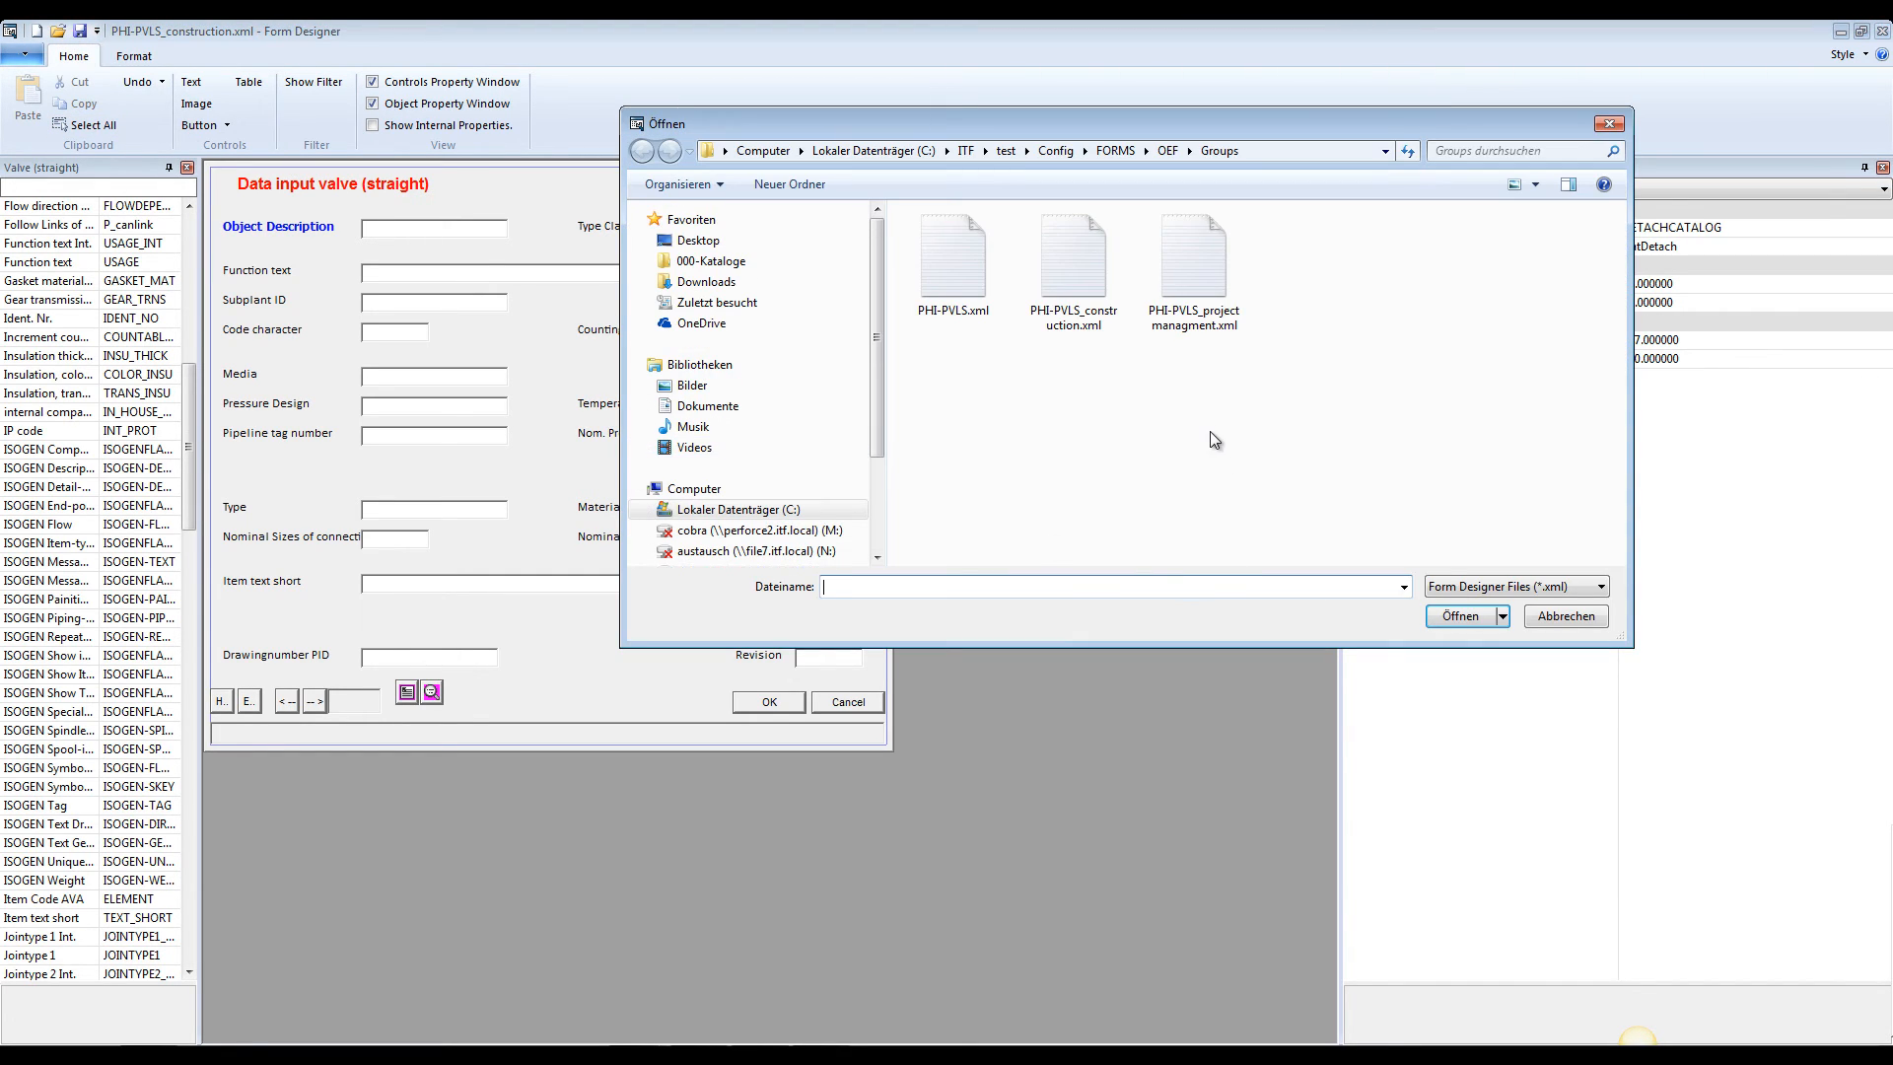
left_click(1215, 281)
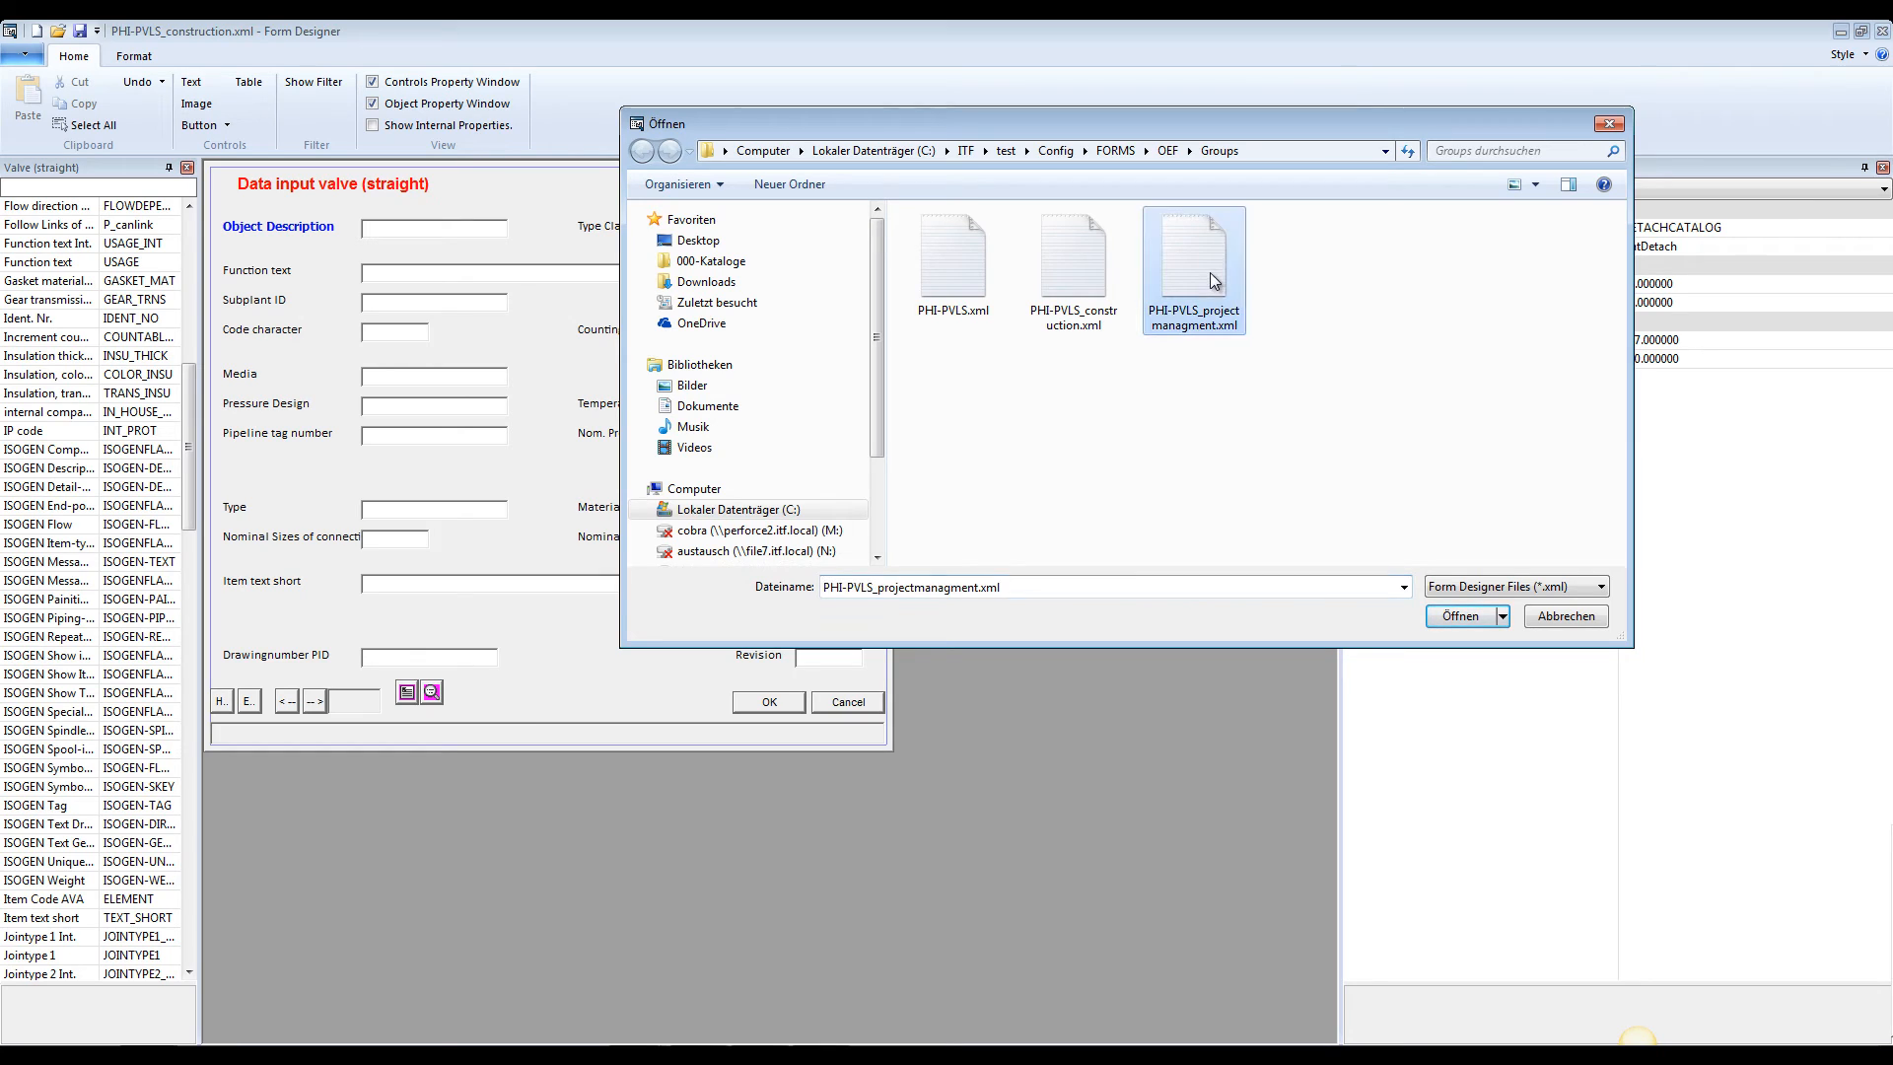
left_click(1478, 618)
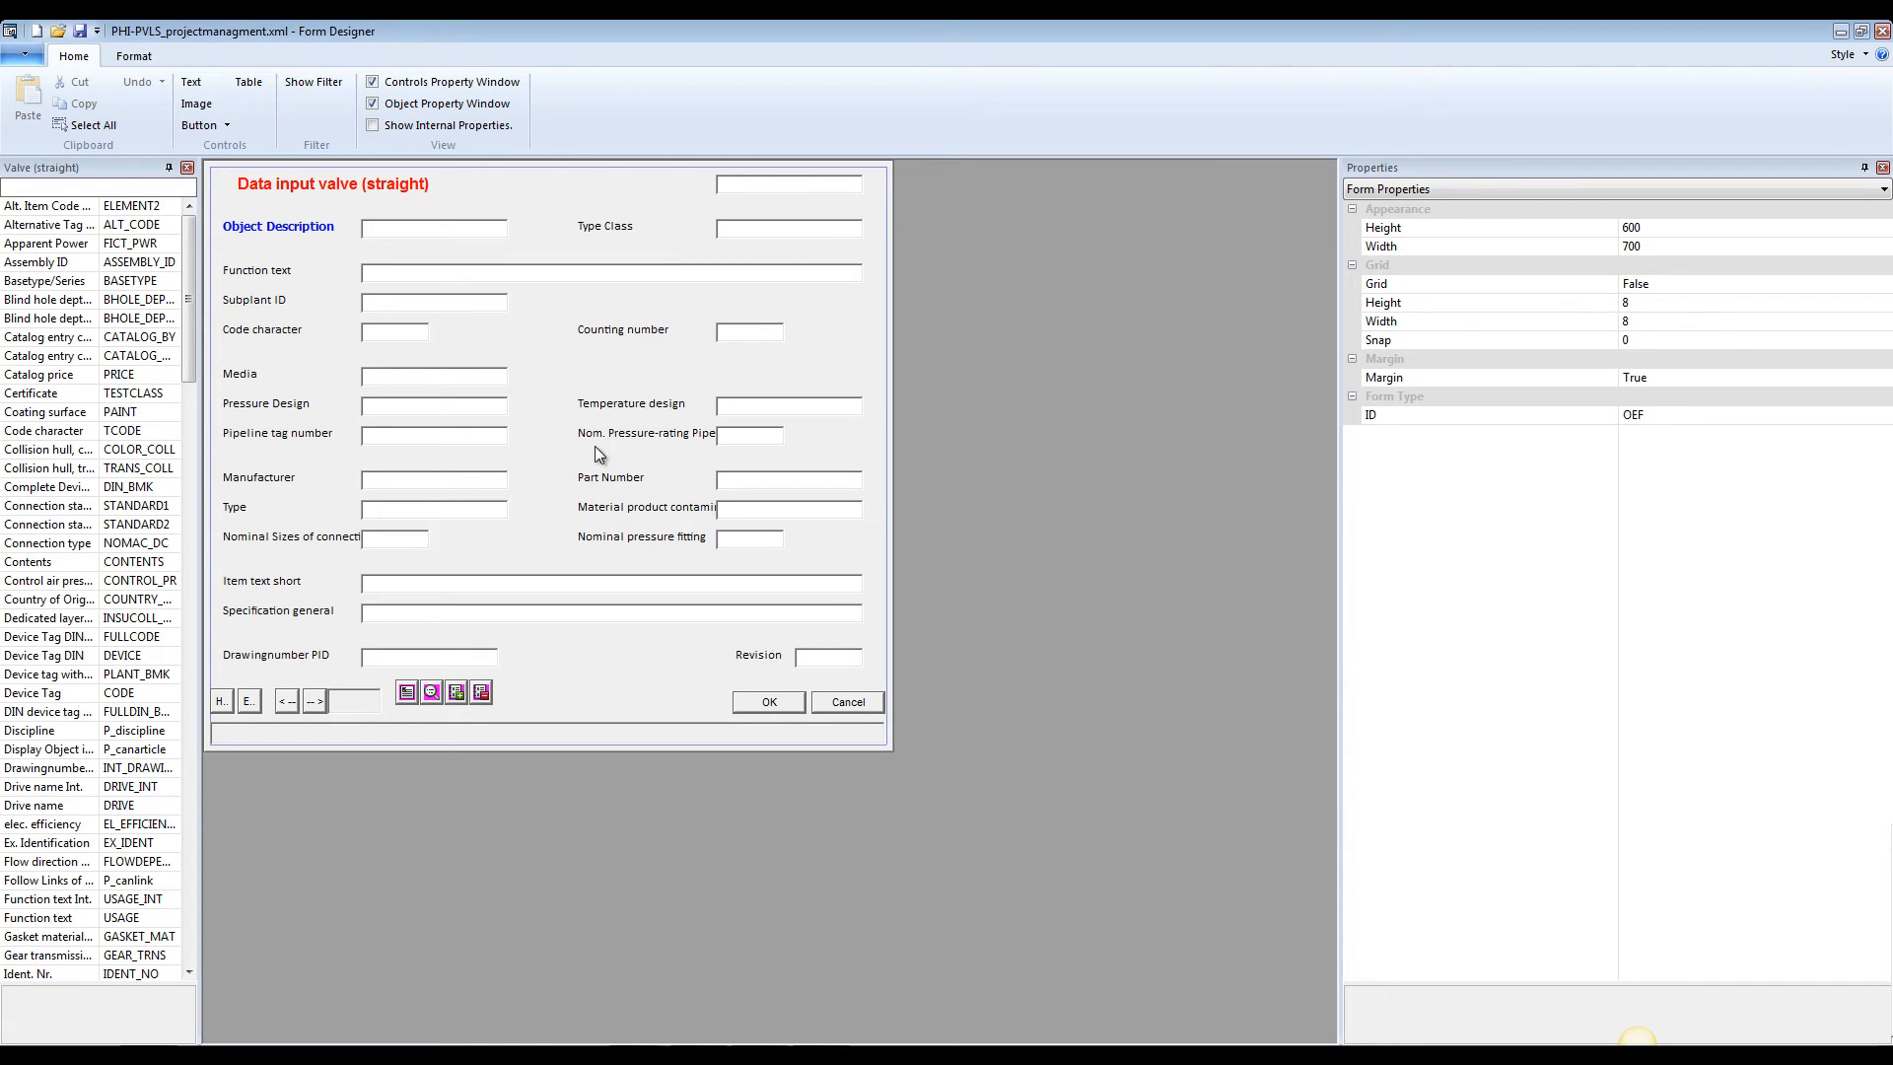
Remove the Subplant ID and Code character labels and input fields from the project management form
left_click(299, 304)
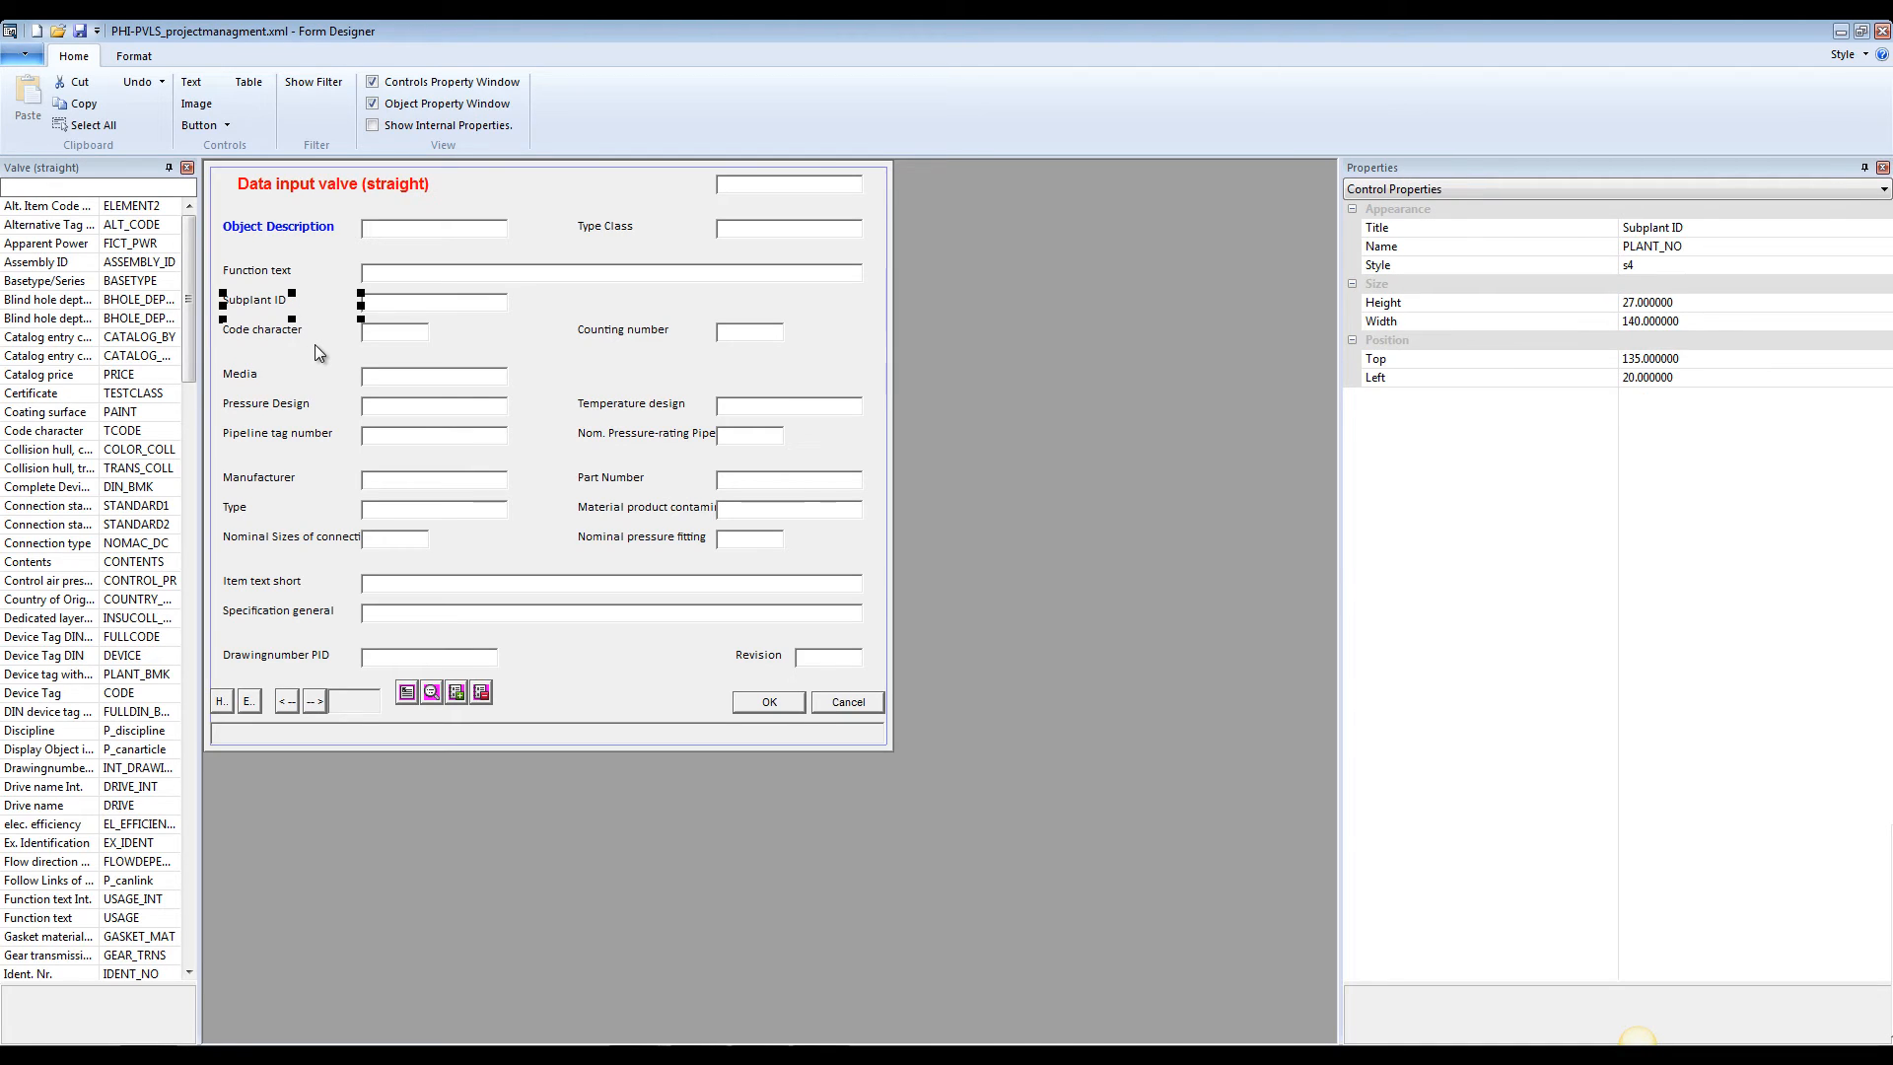
key("Delete")
left_click(381, 304)
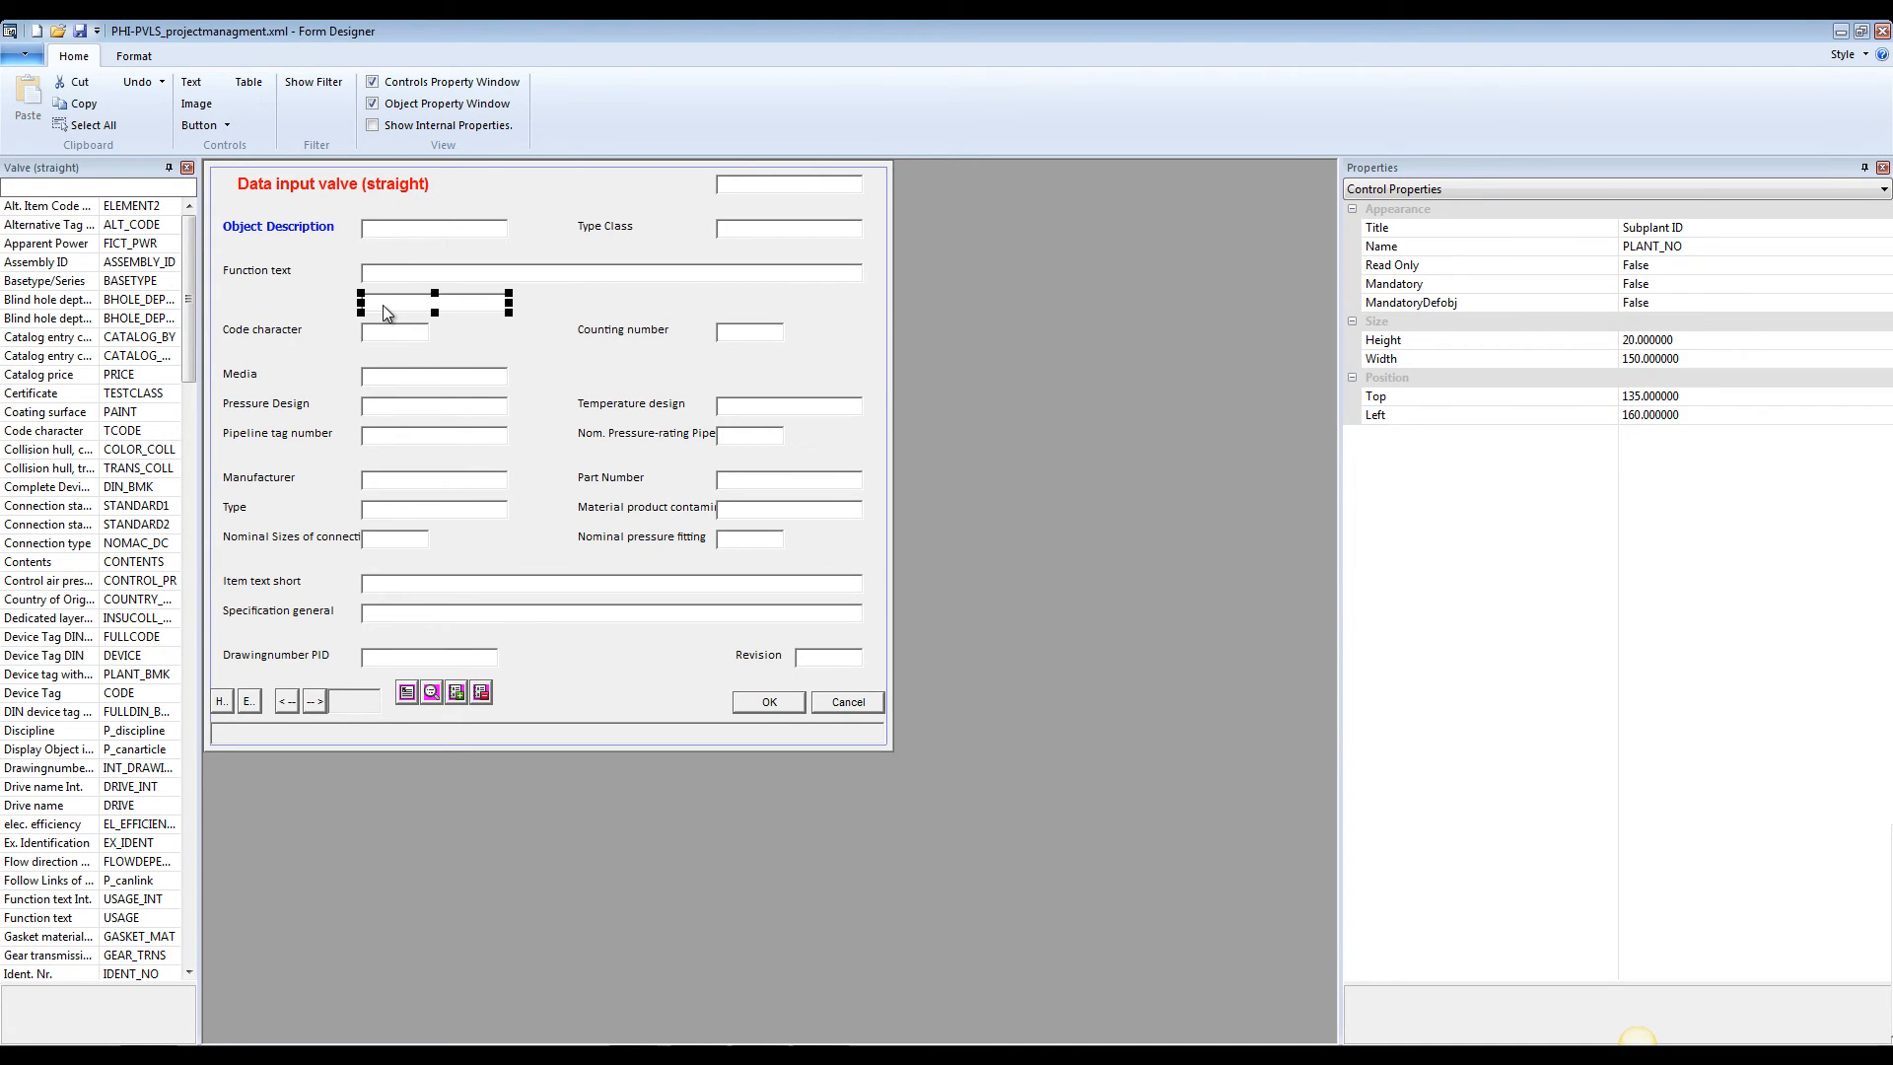
key("Delete")
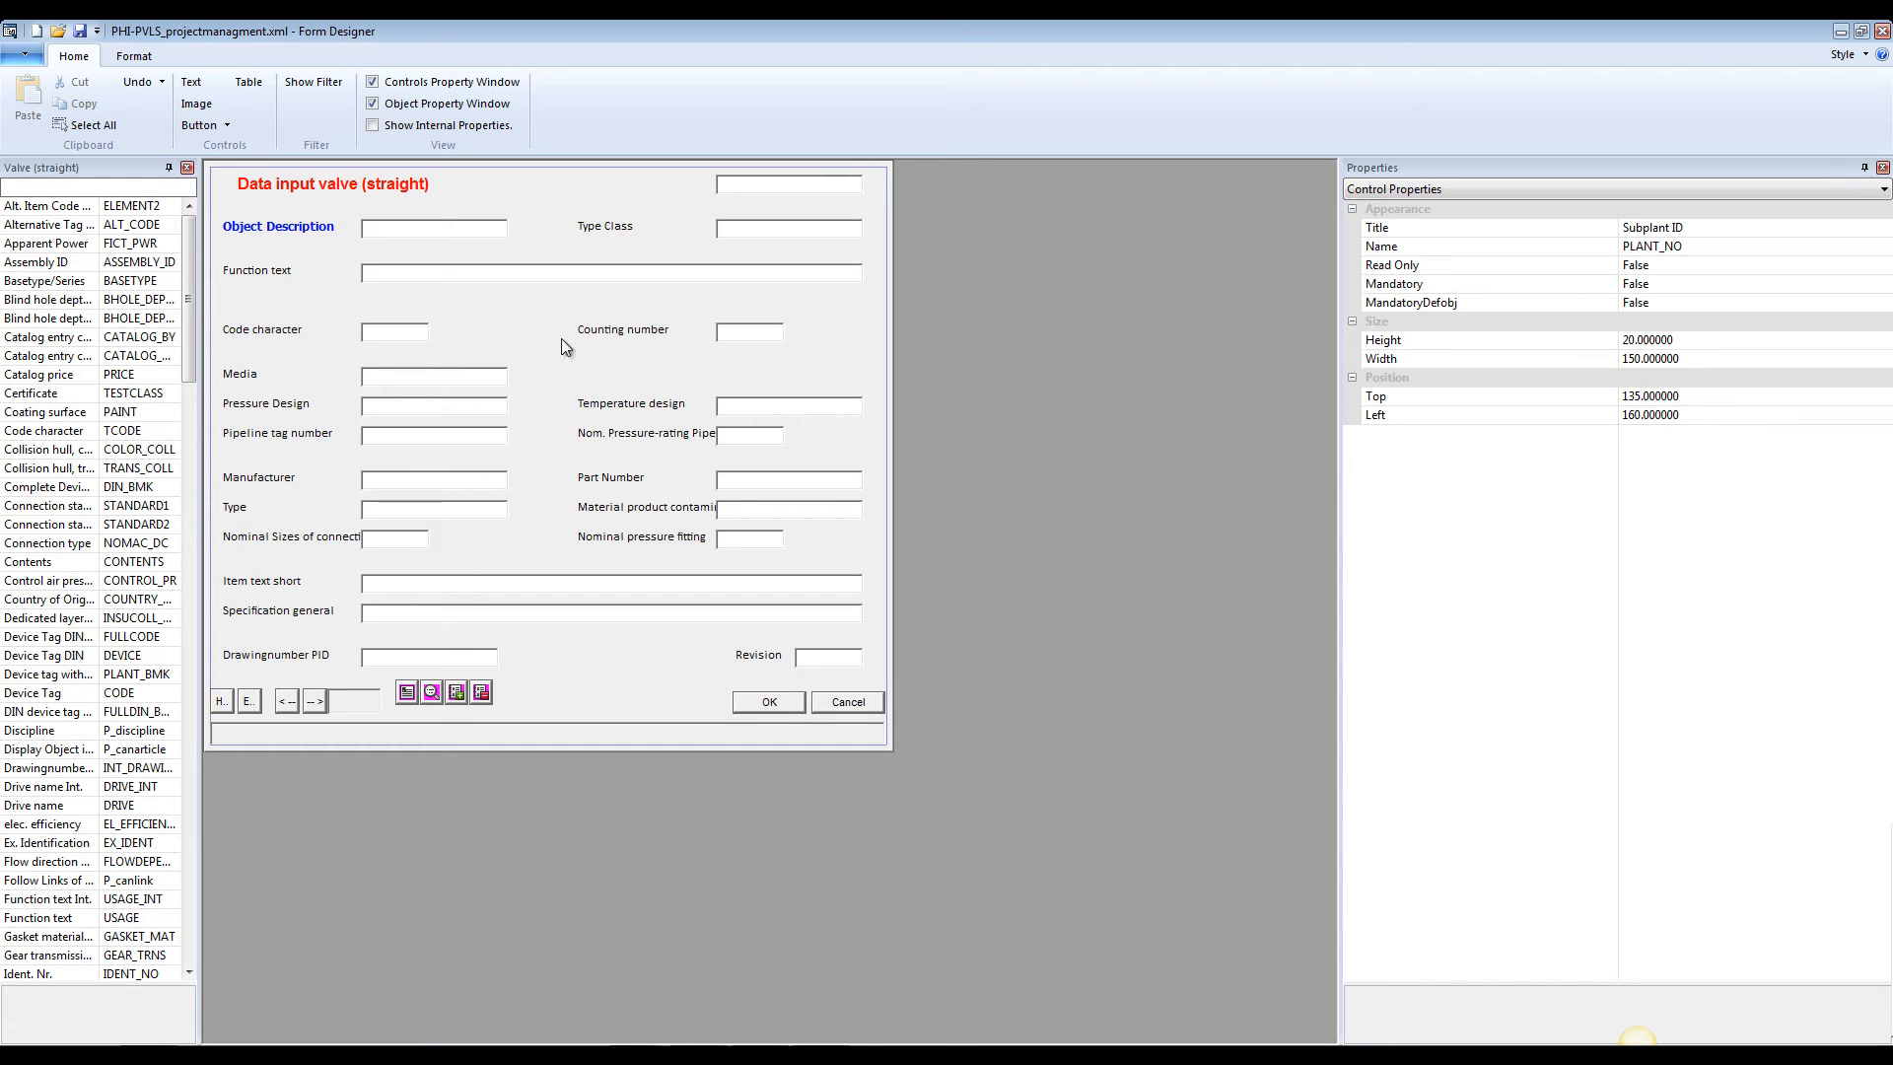
left_click(394, 335)
key("Delete")
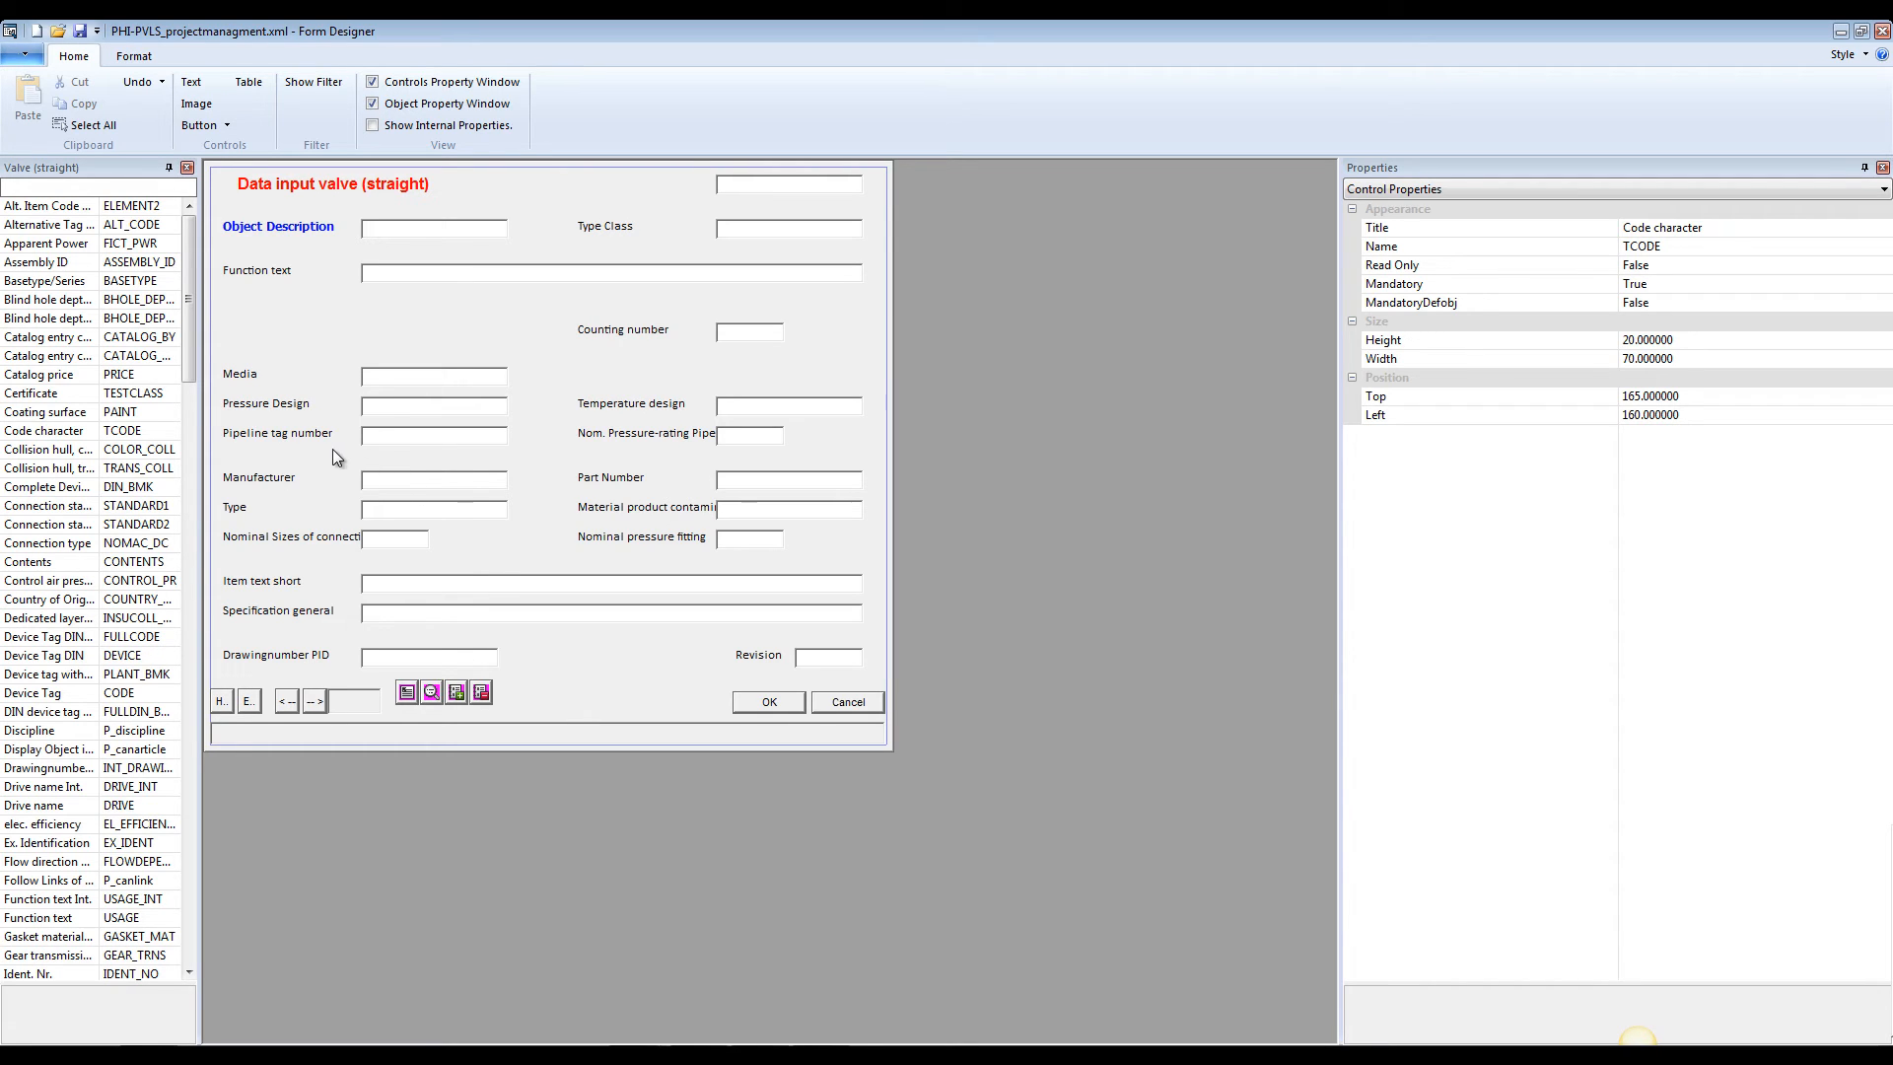
Set the Read Only property of the Pipeline tag number input field to True
left_click(376, 438)
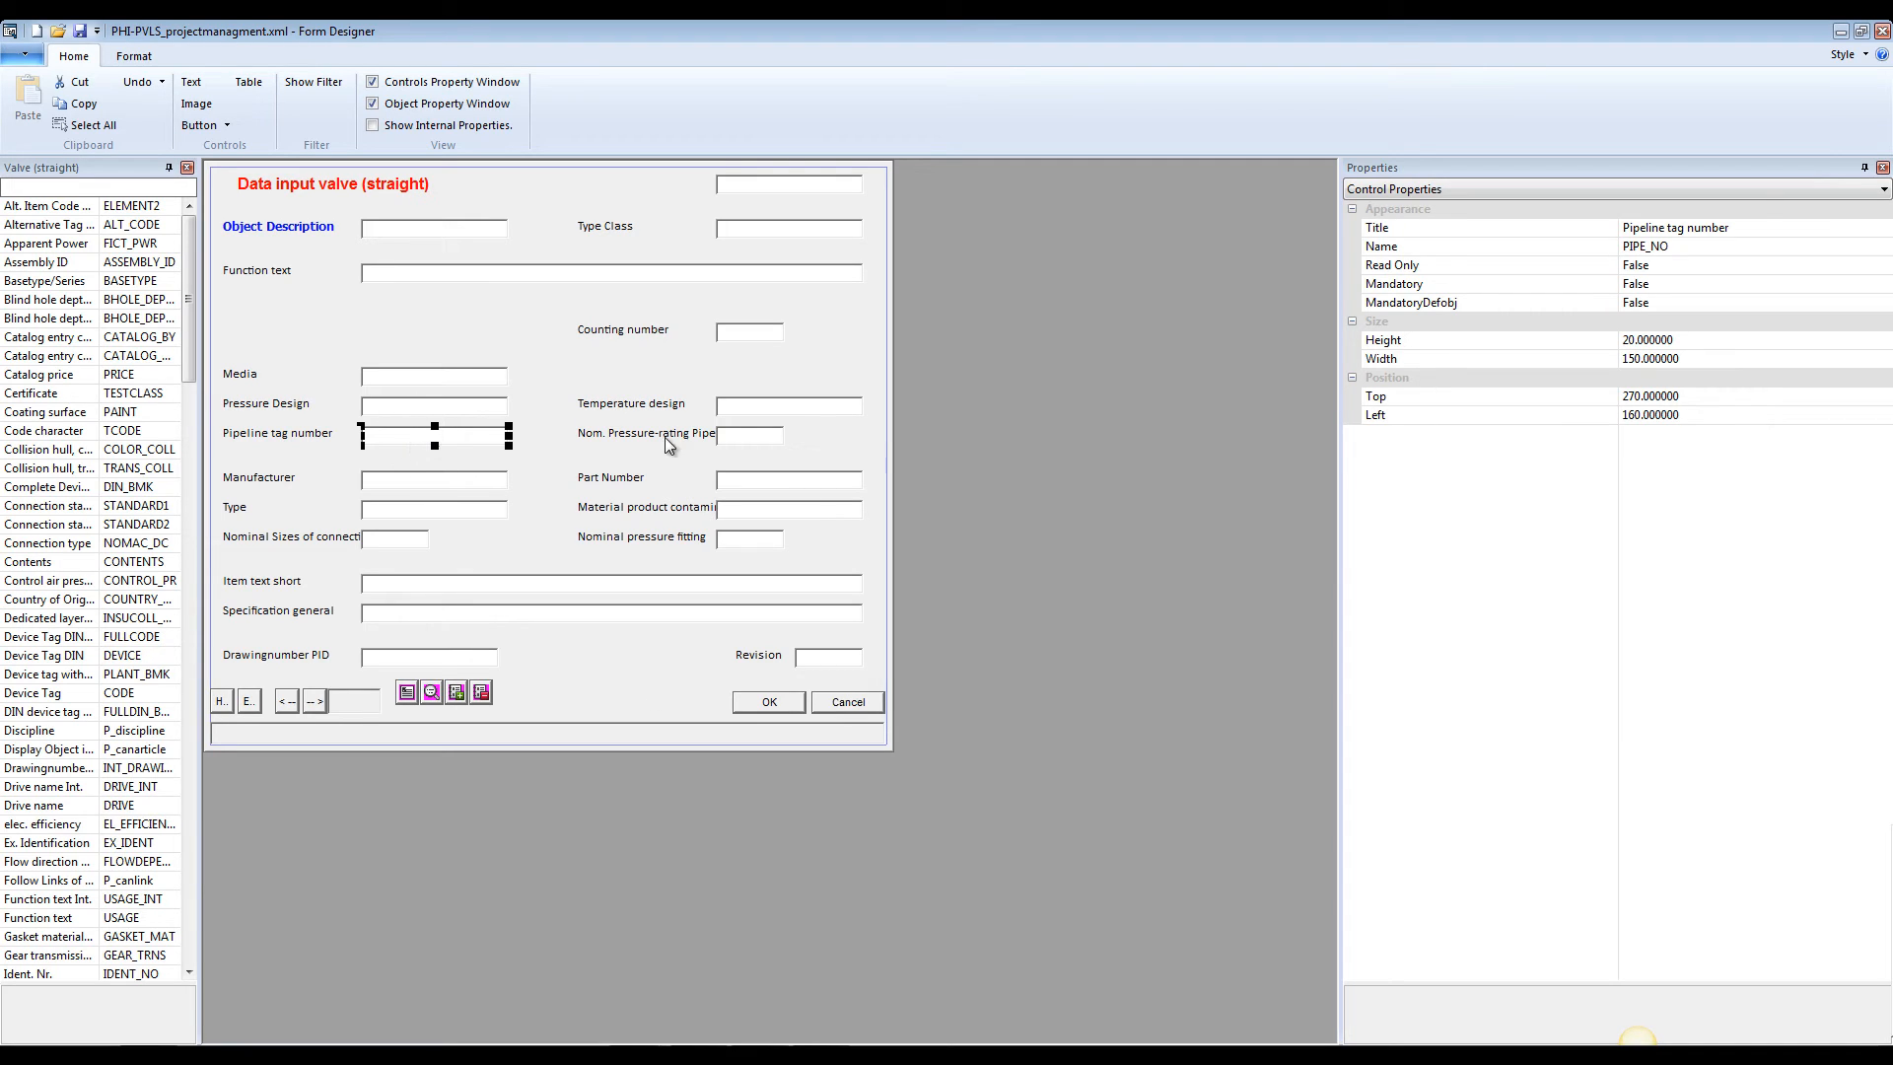
left_click(1400, 268)
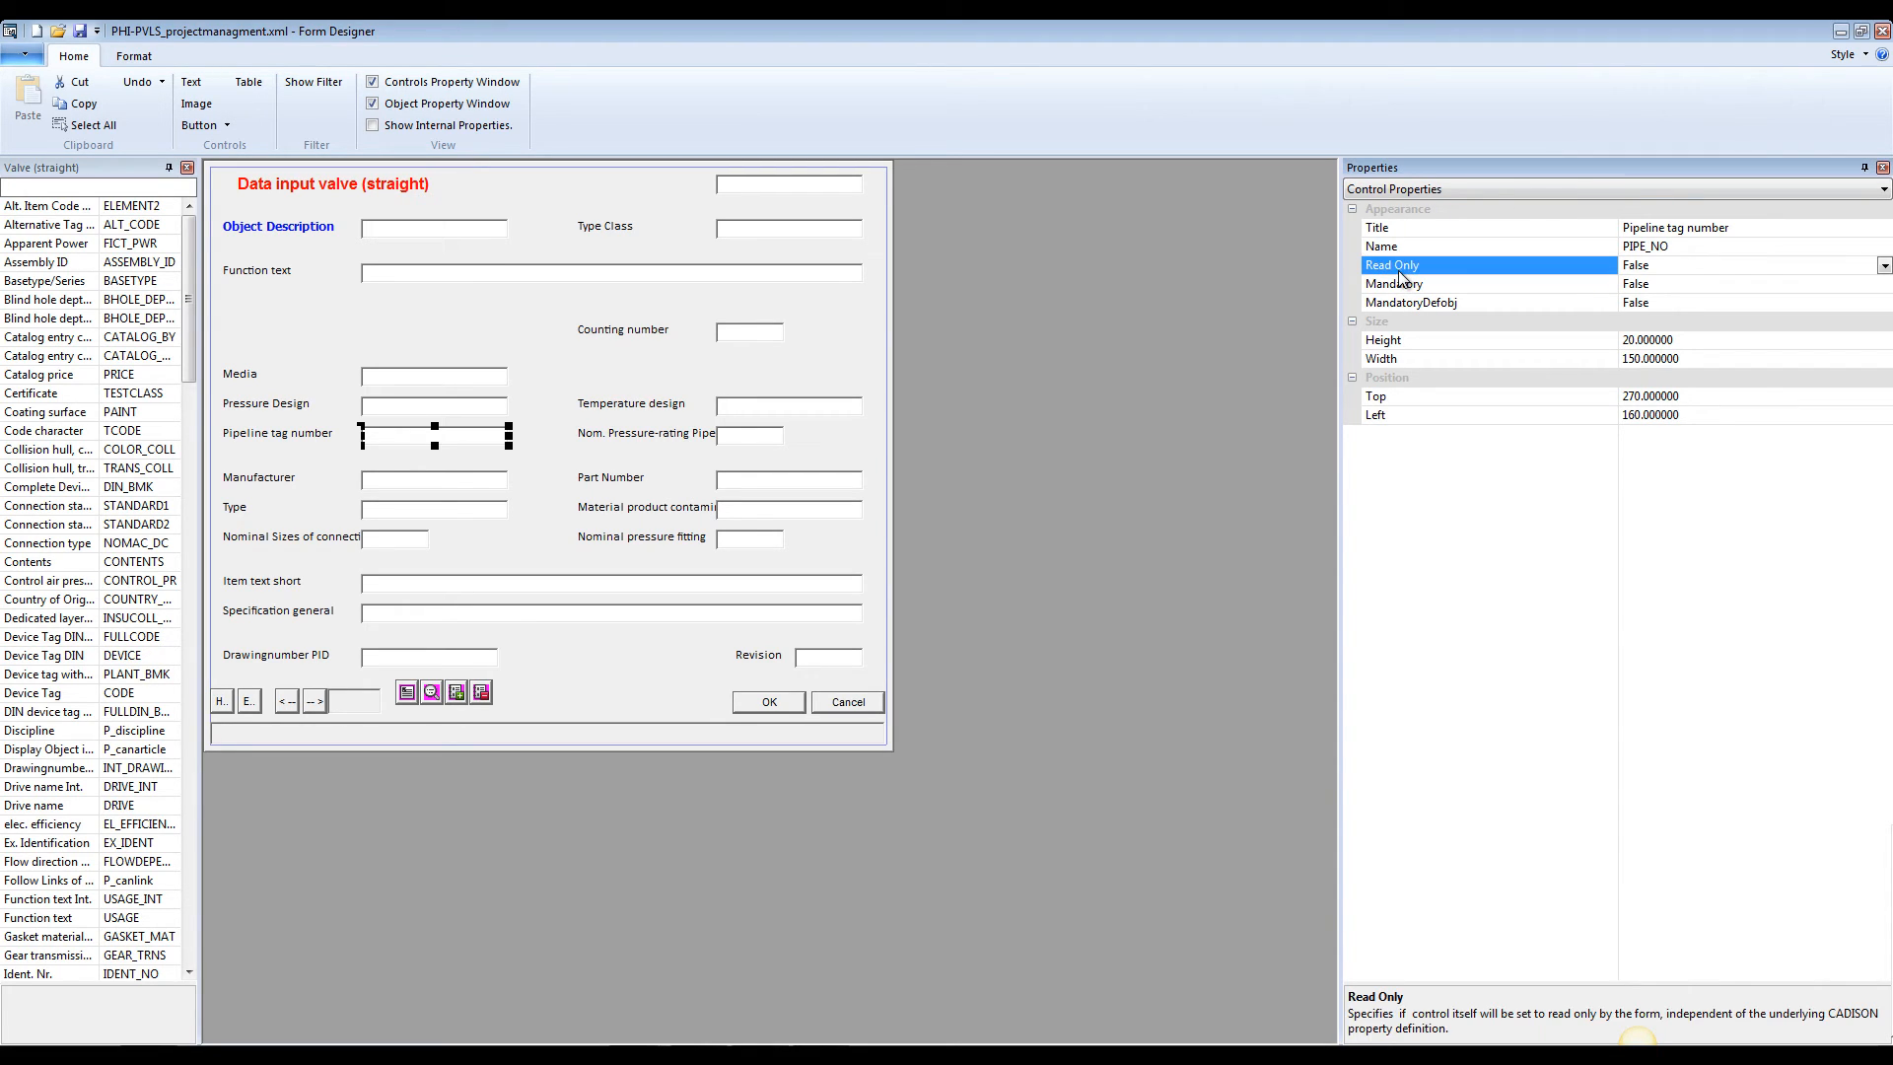
left_click(1884, 266)
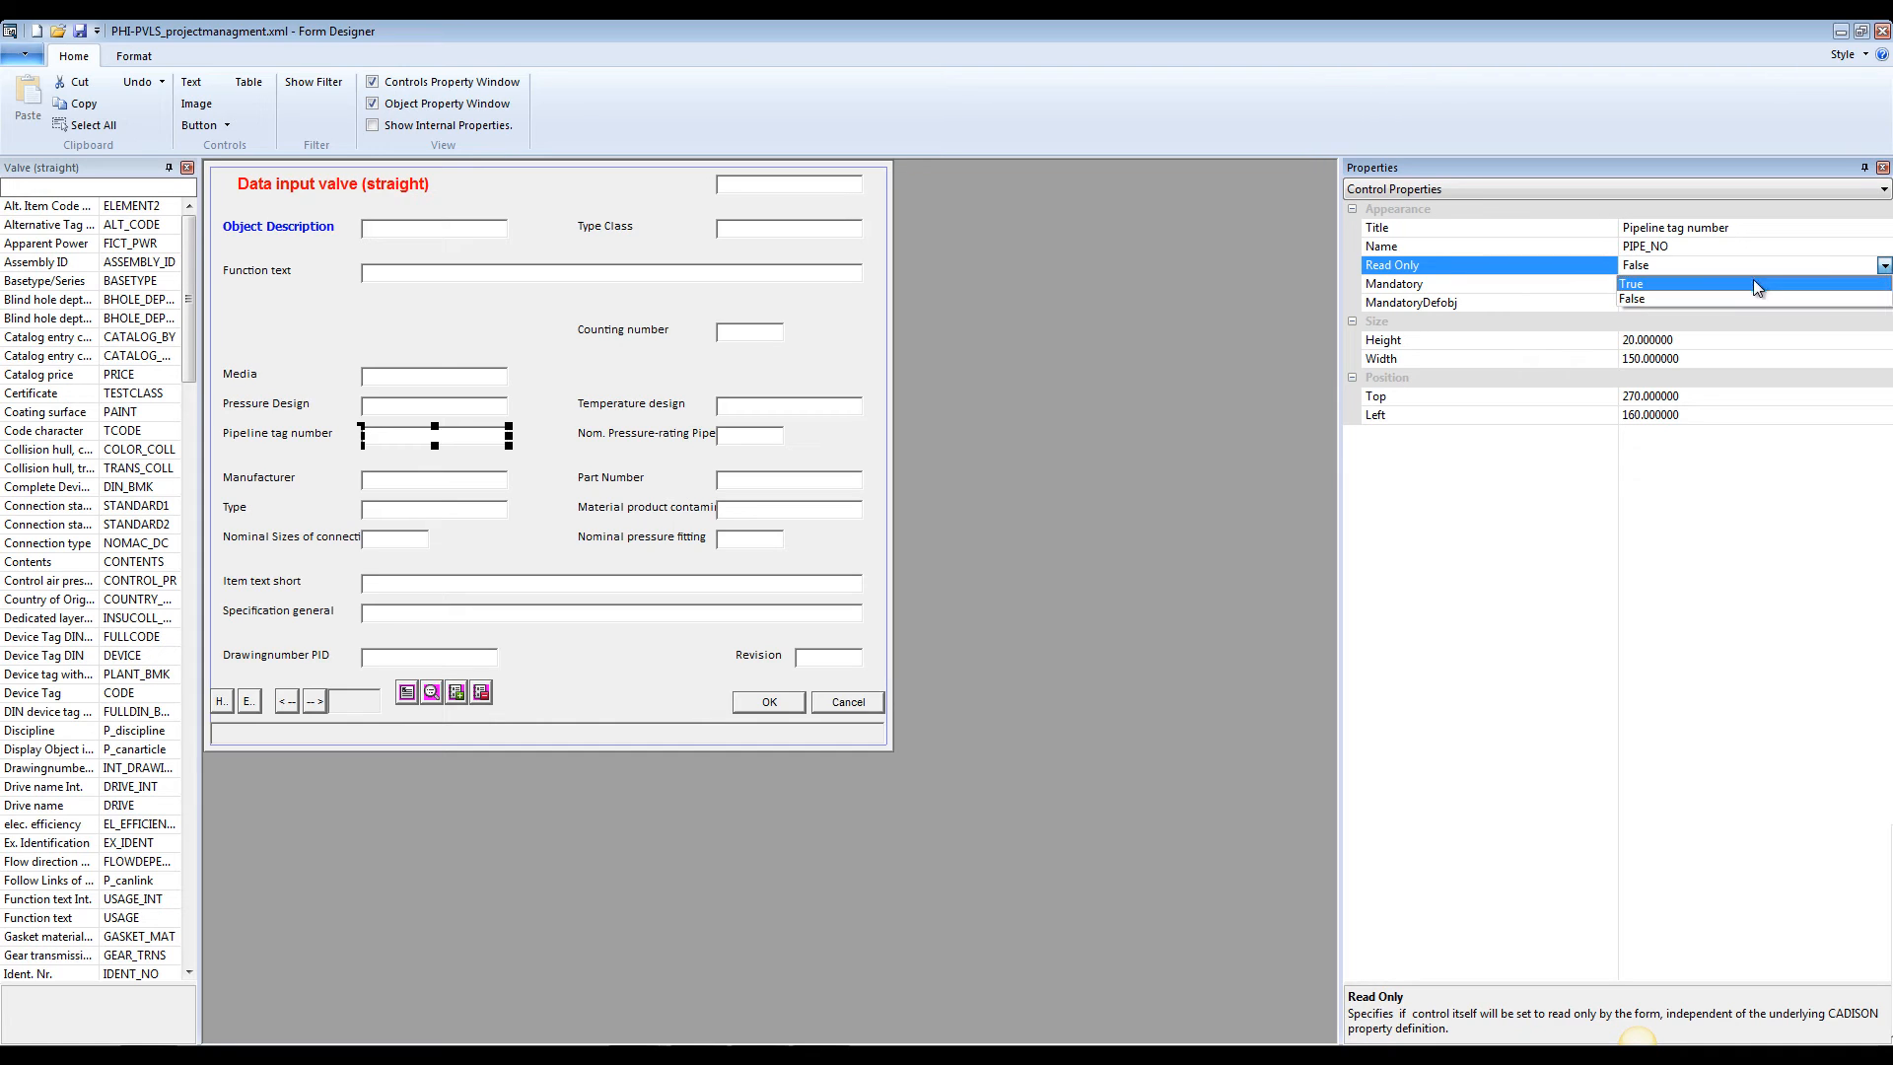
left_click(1748, 288)
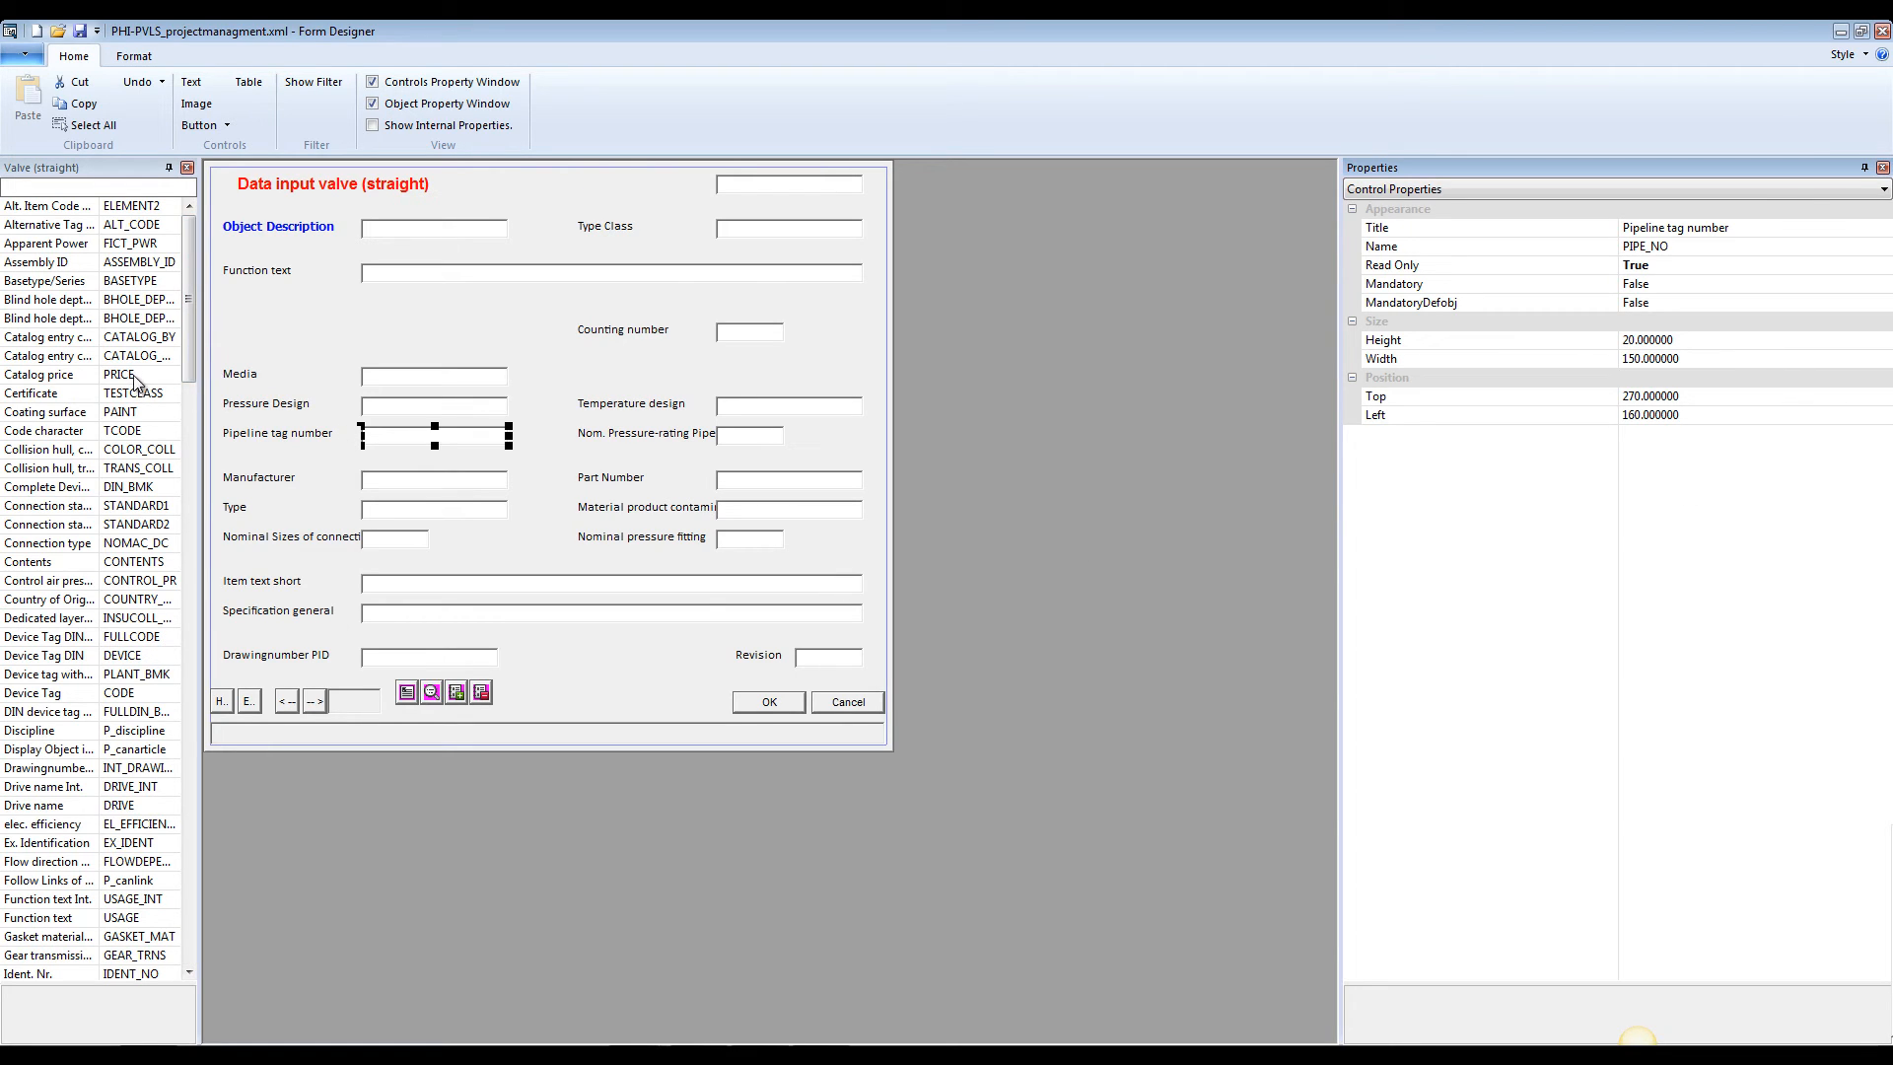
Add the Catalog price property in the gap above Media, with its label at about Left 22 and Top 162
left_click(47, 378)
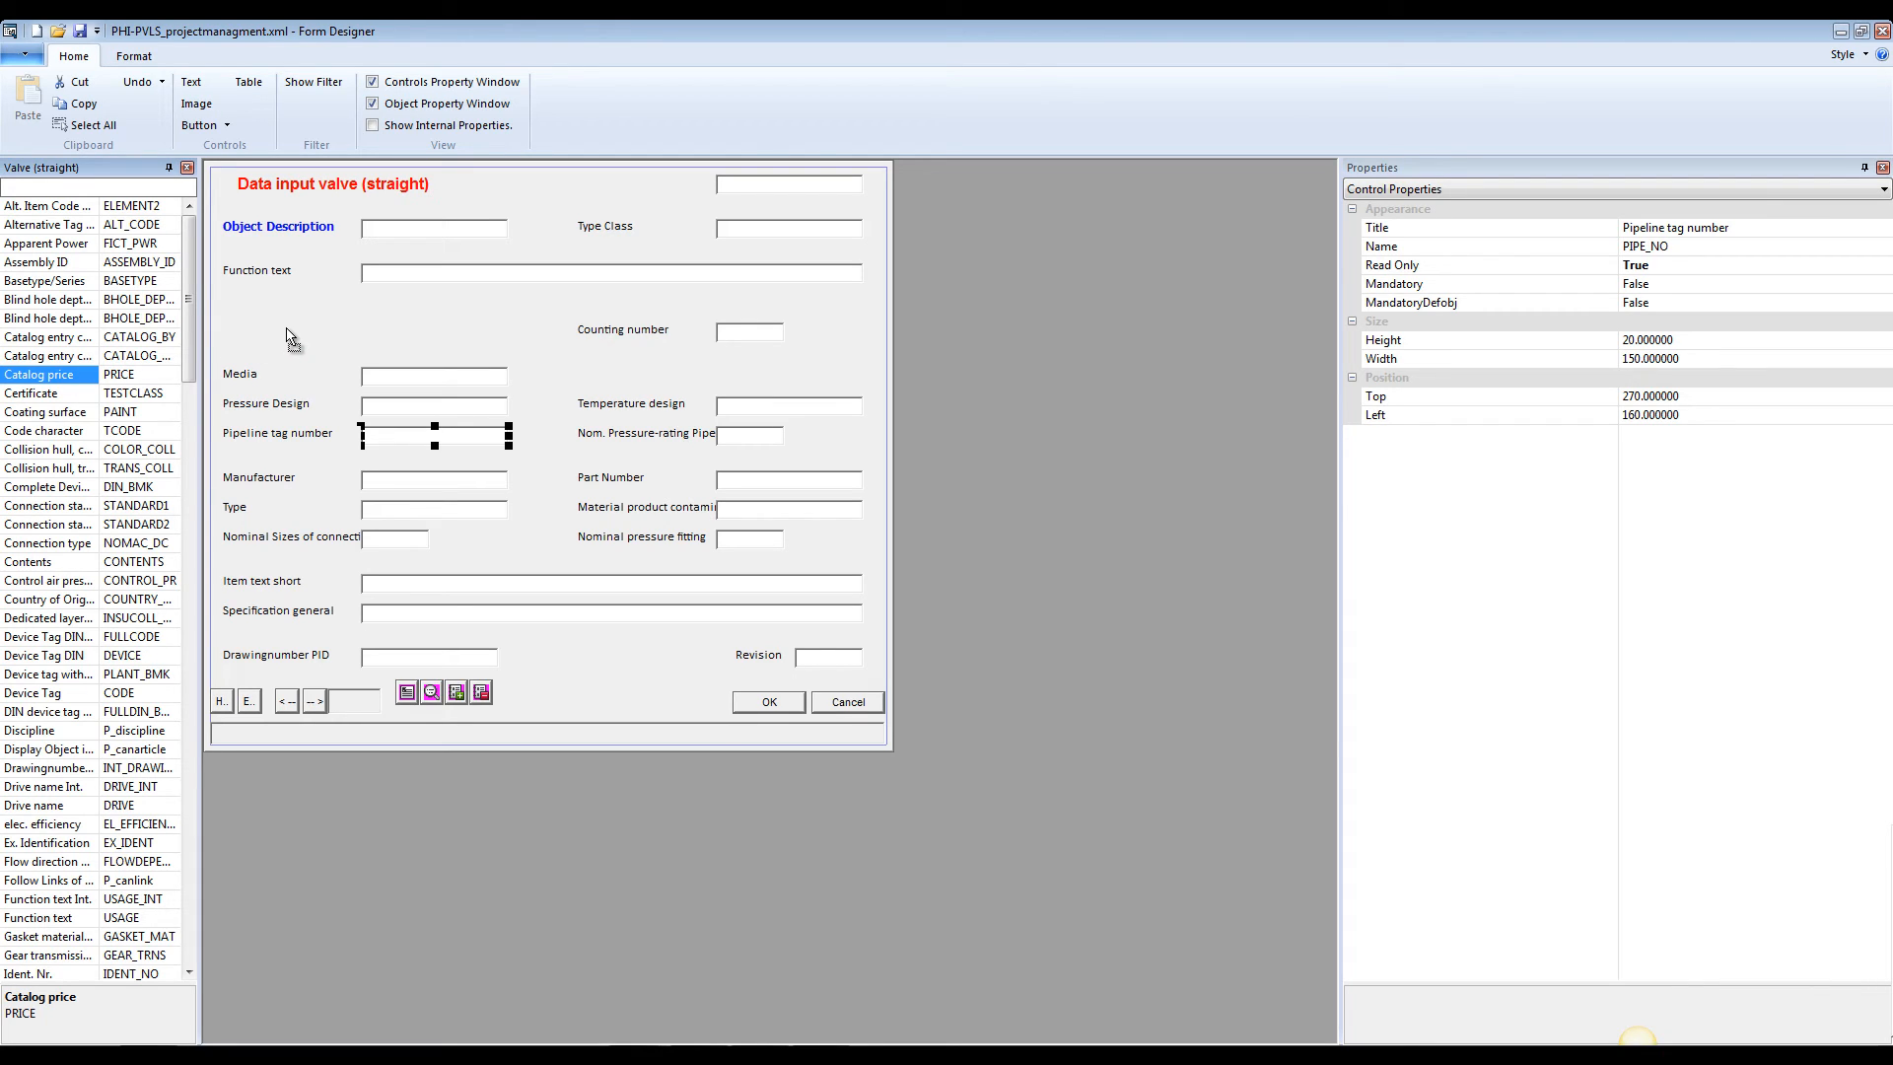
left_click_drag(291, 339, 294, 340)
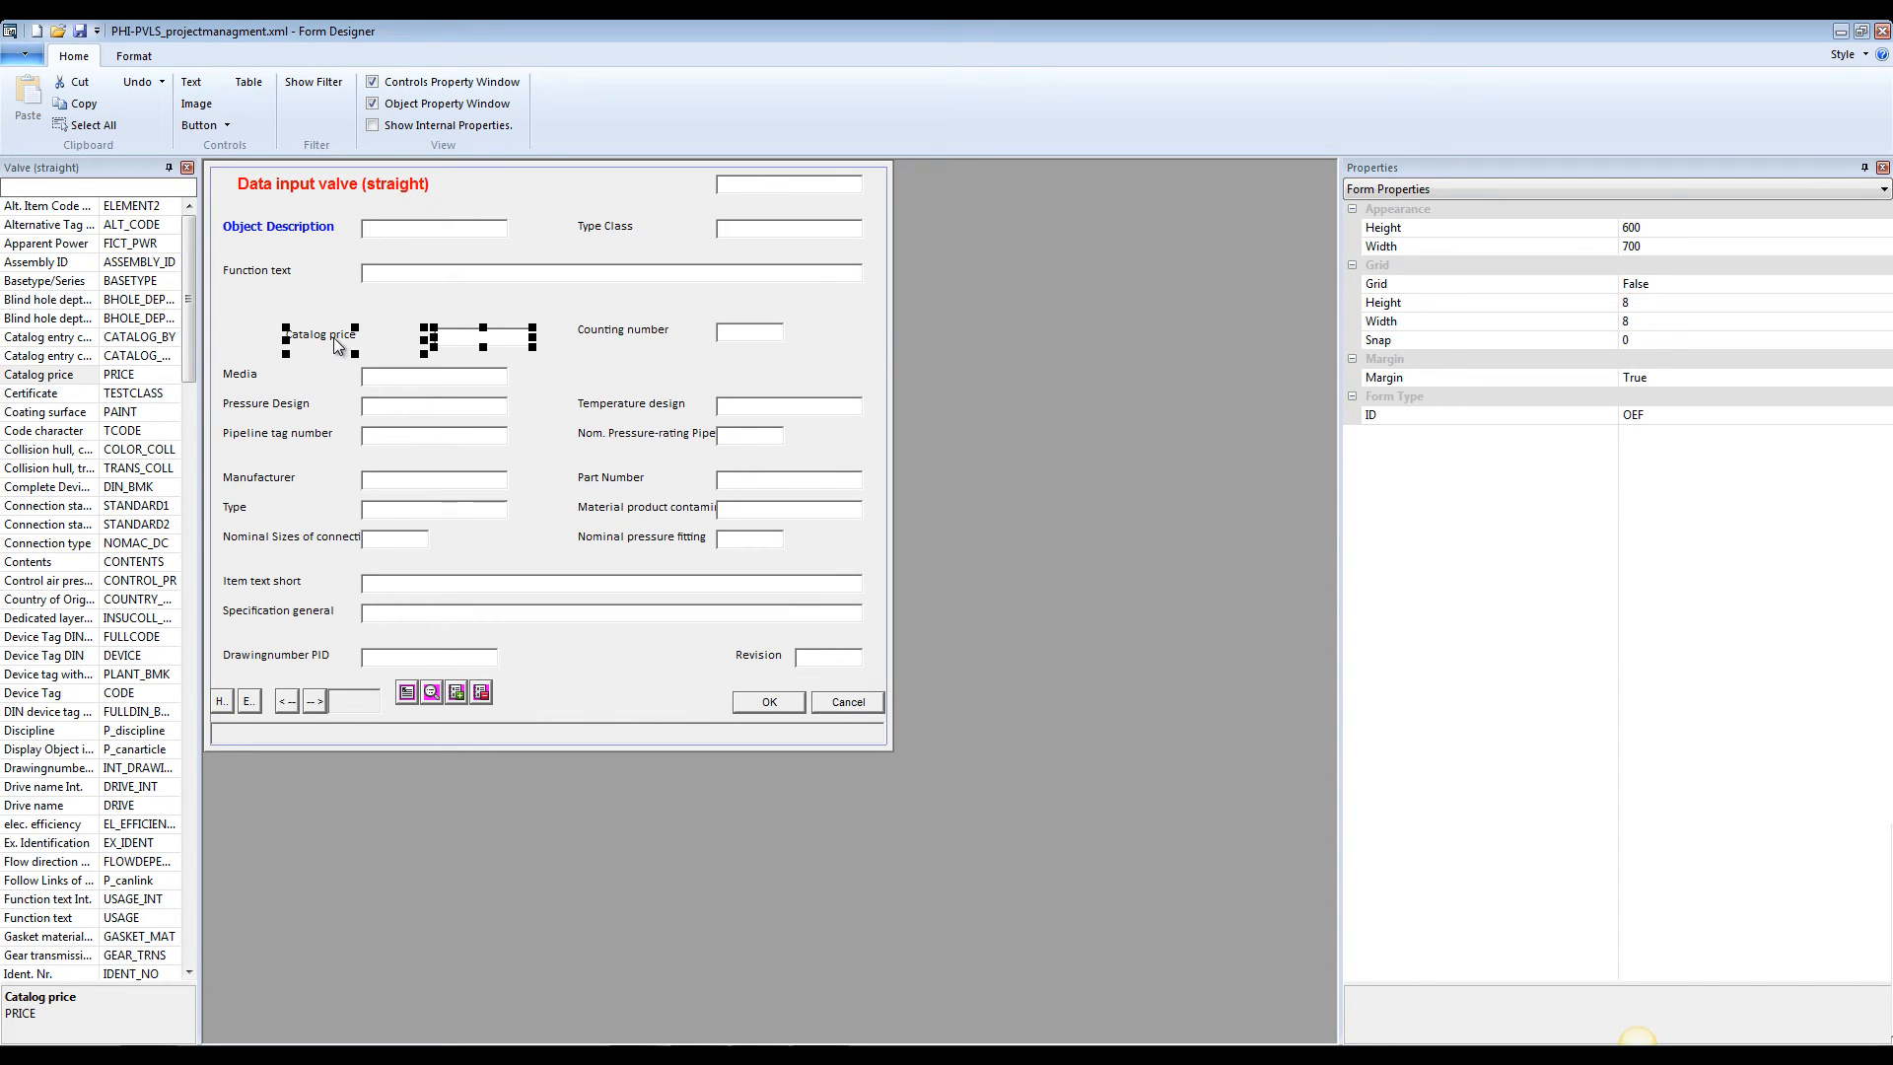
left_click_drag(333, 338, 272, 330)
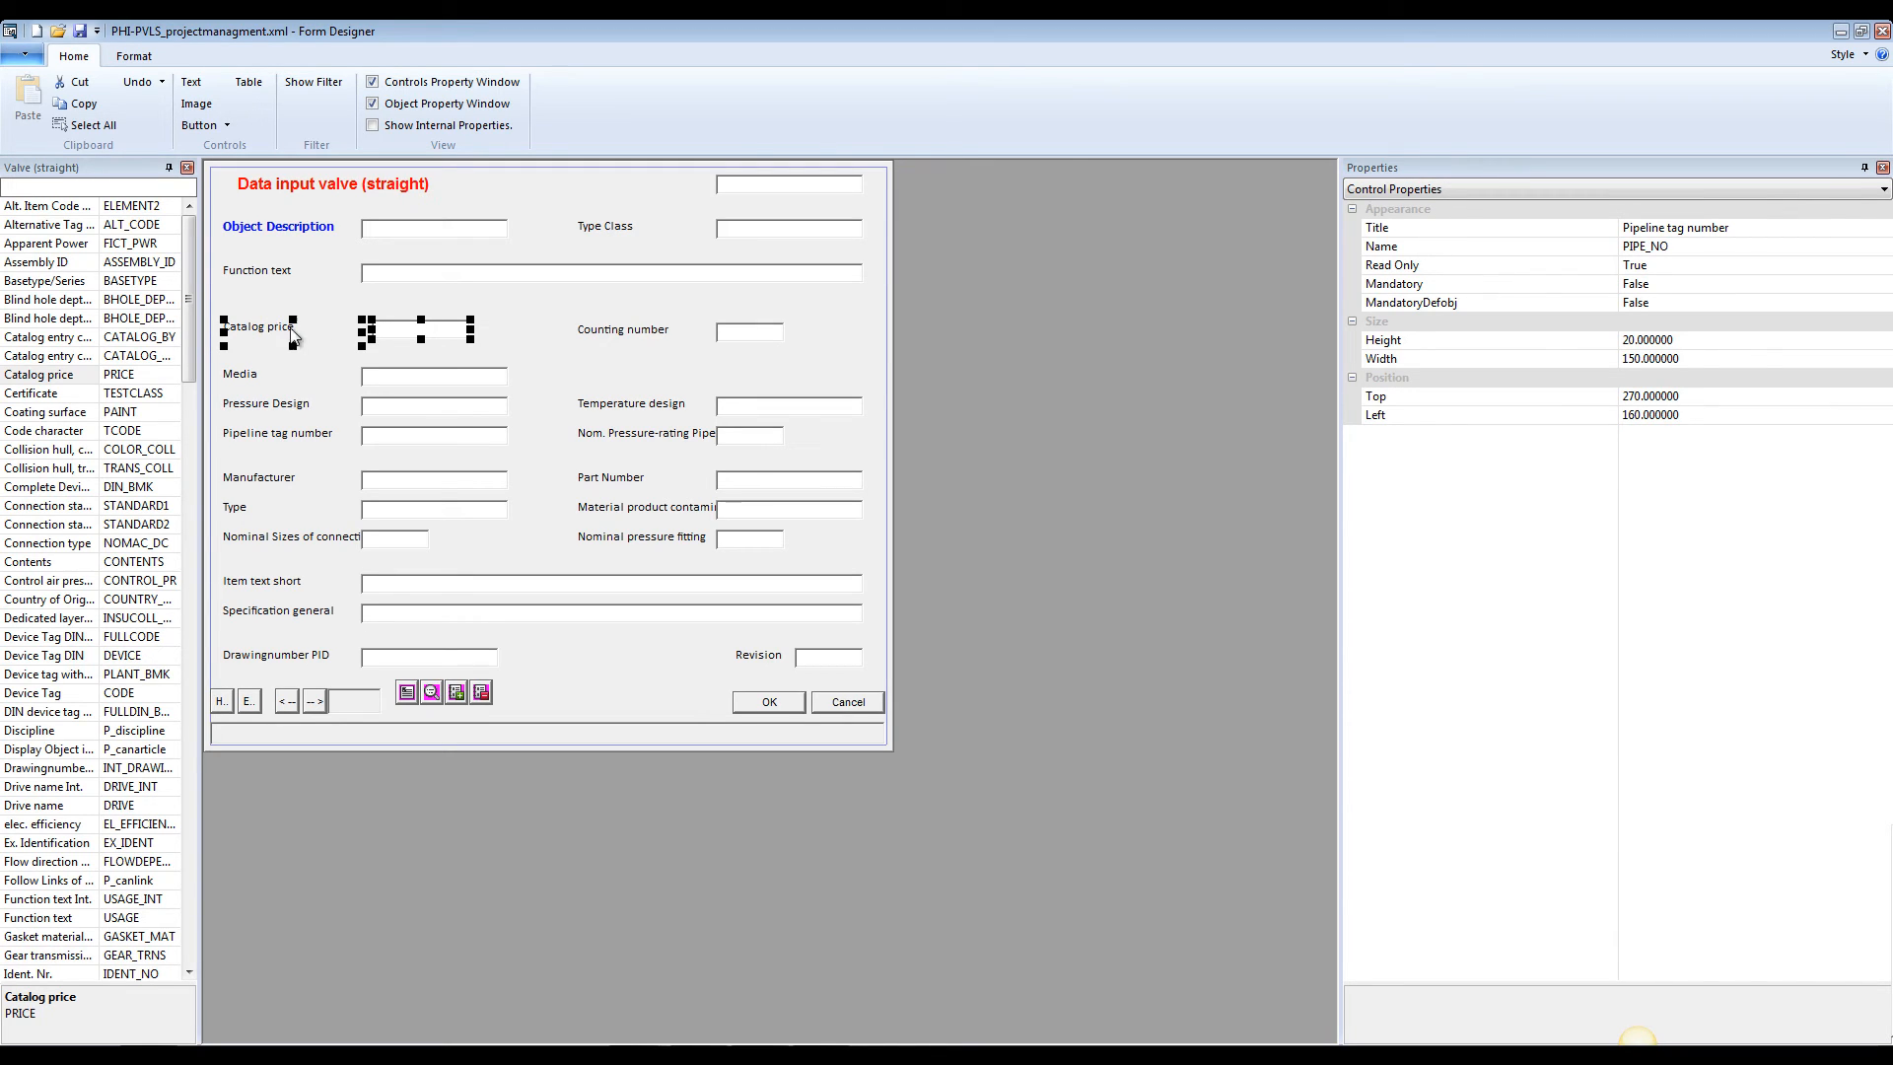
left_click(523, 327)
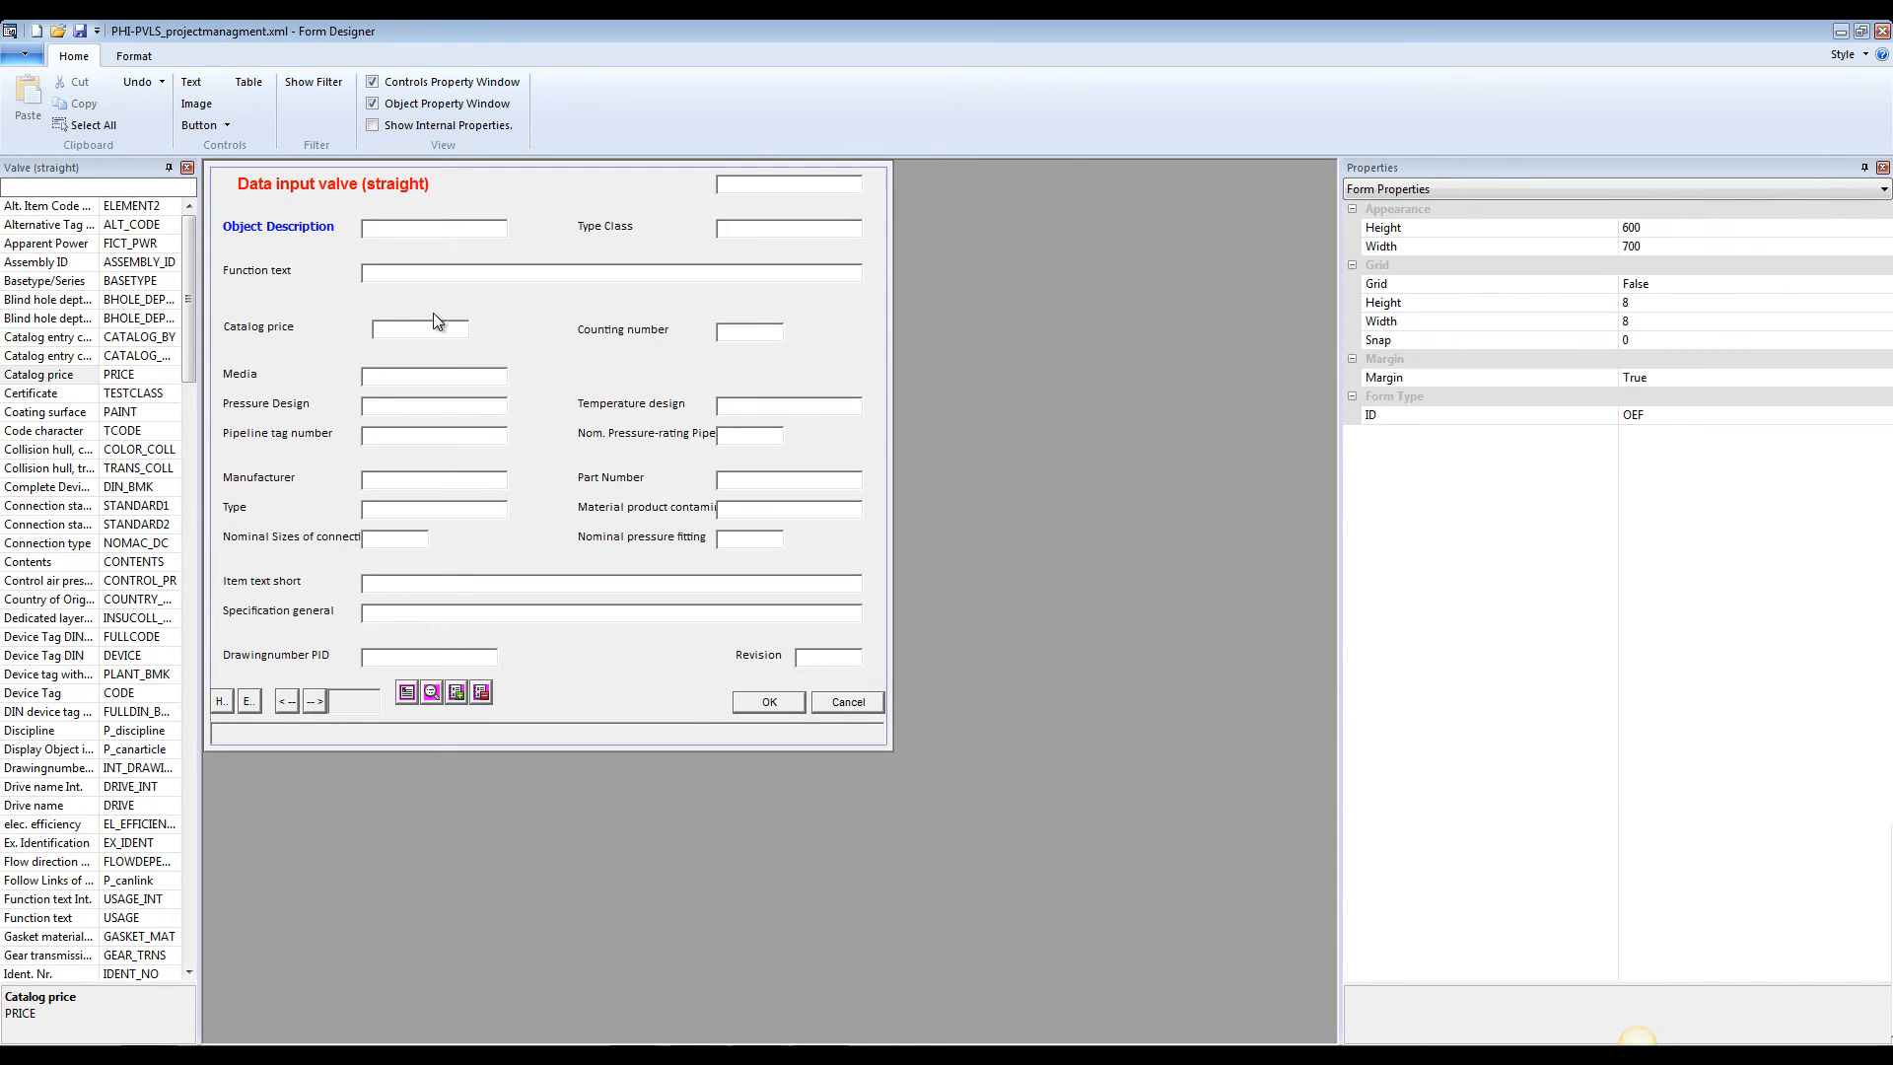
Align the Catalog price label with the Function text label by setting its Left position to 20
left_click(275, 336)
left_click(263, 281)
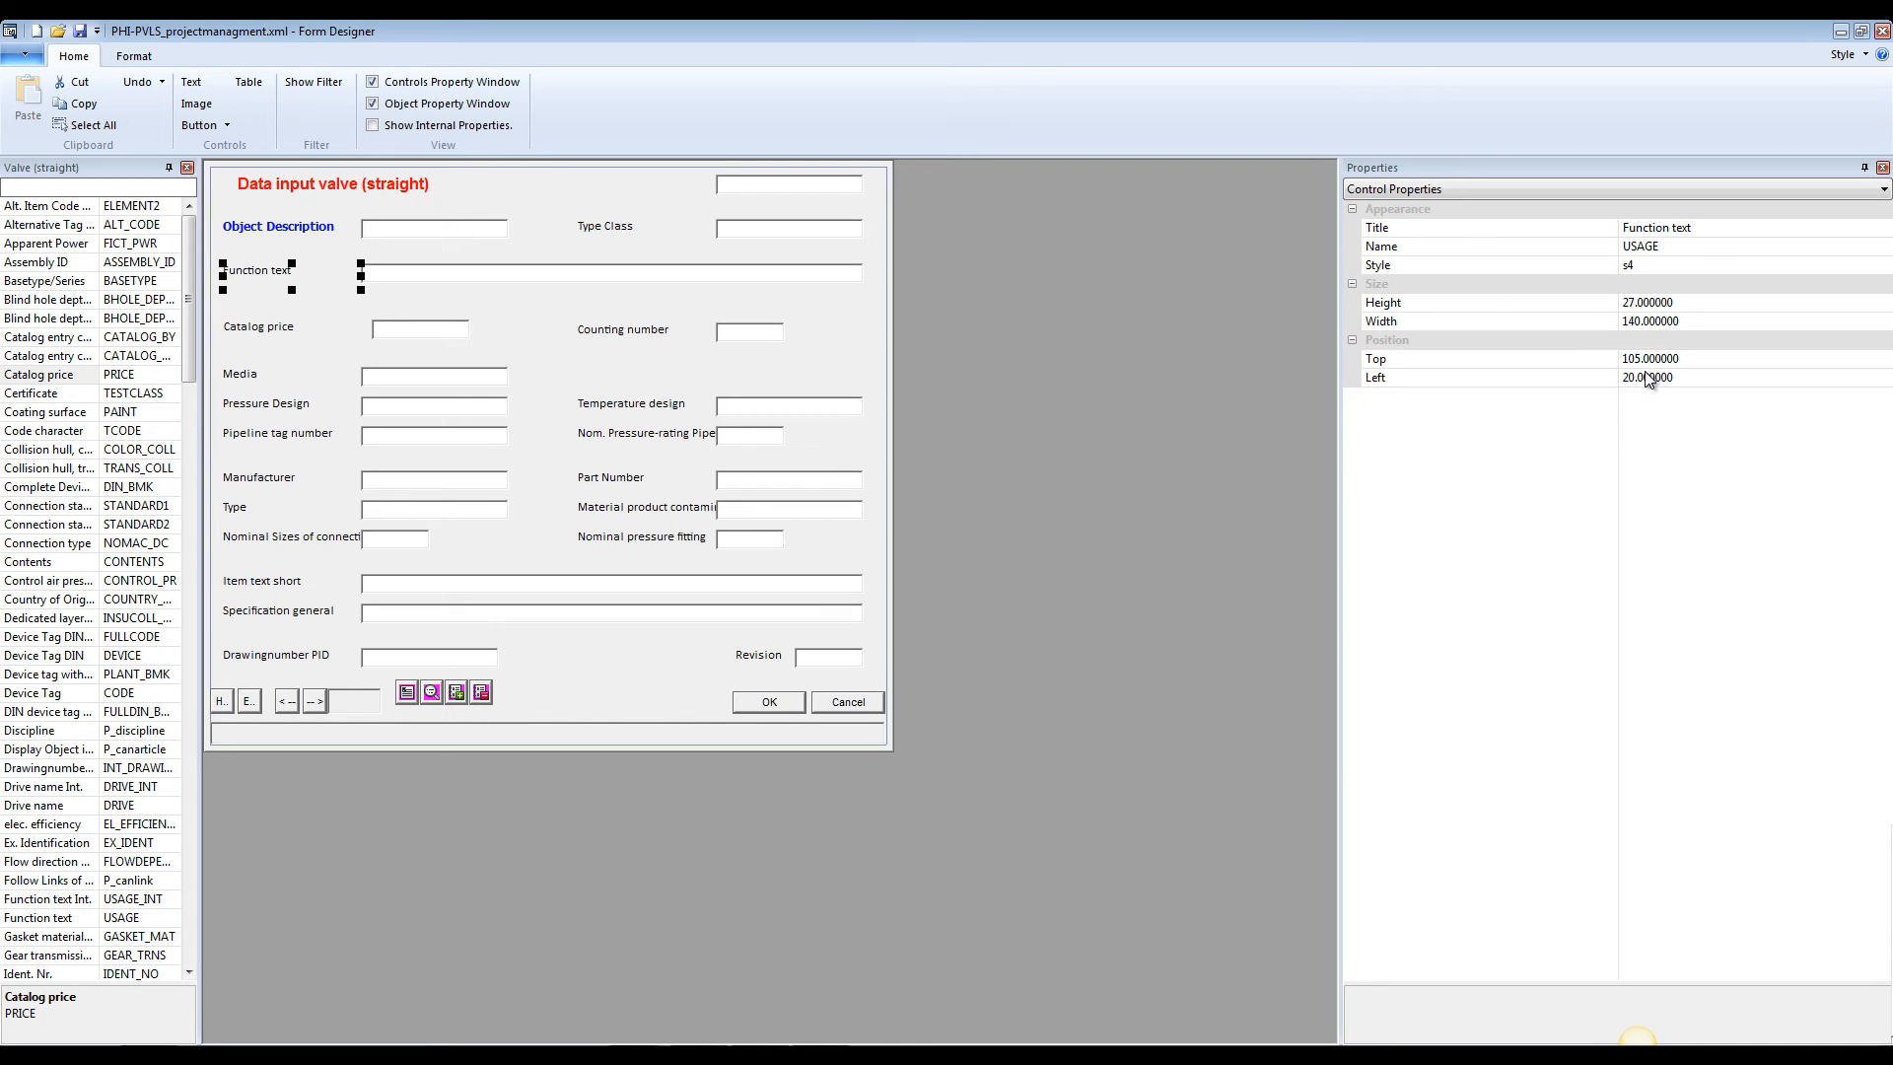
left_click(246, 331)
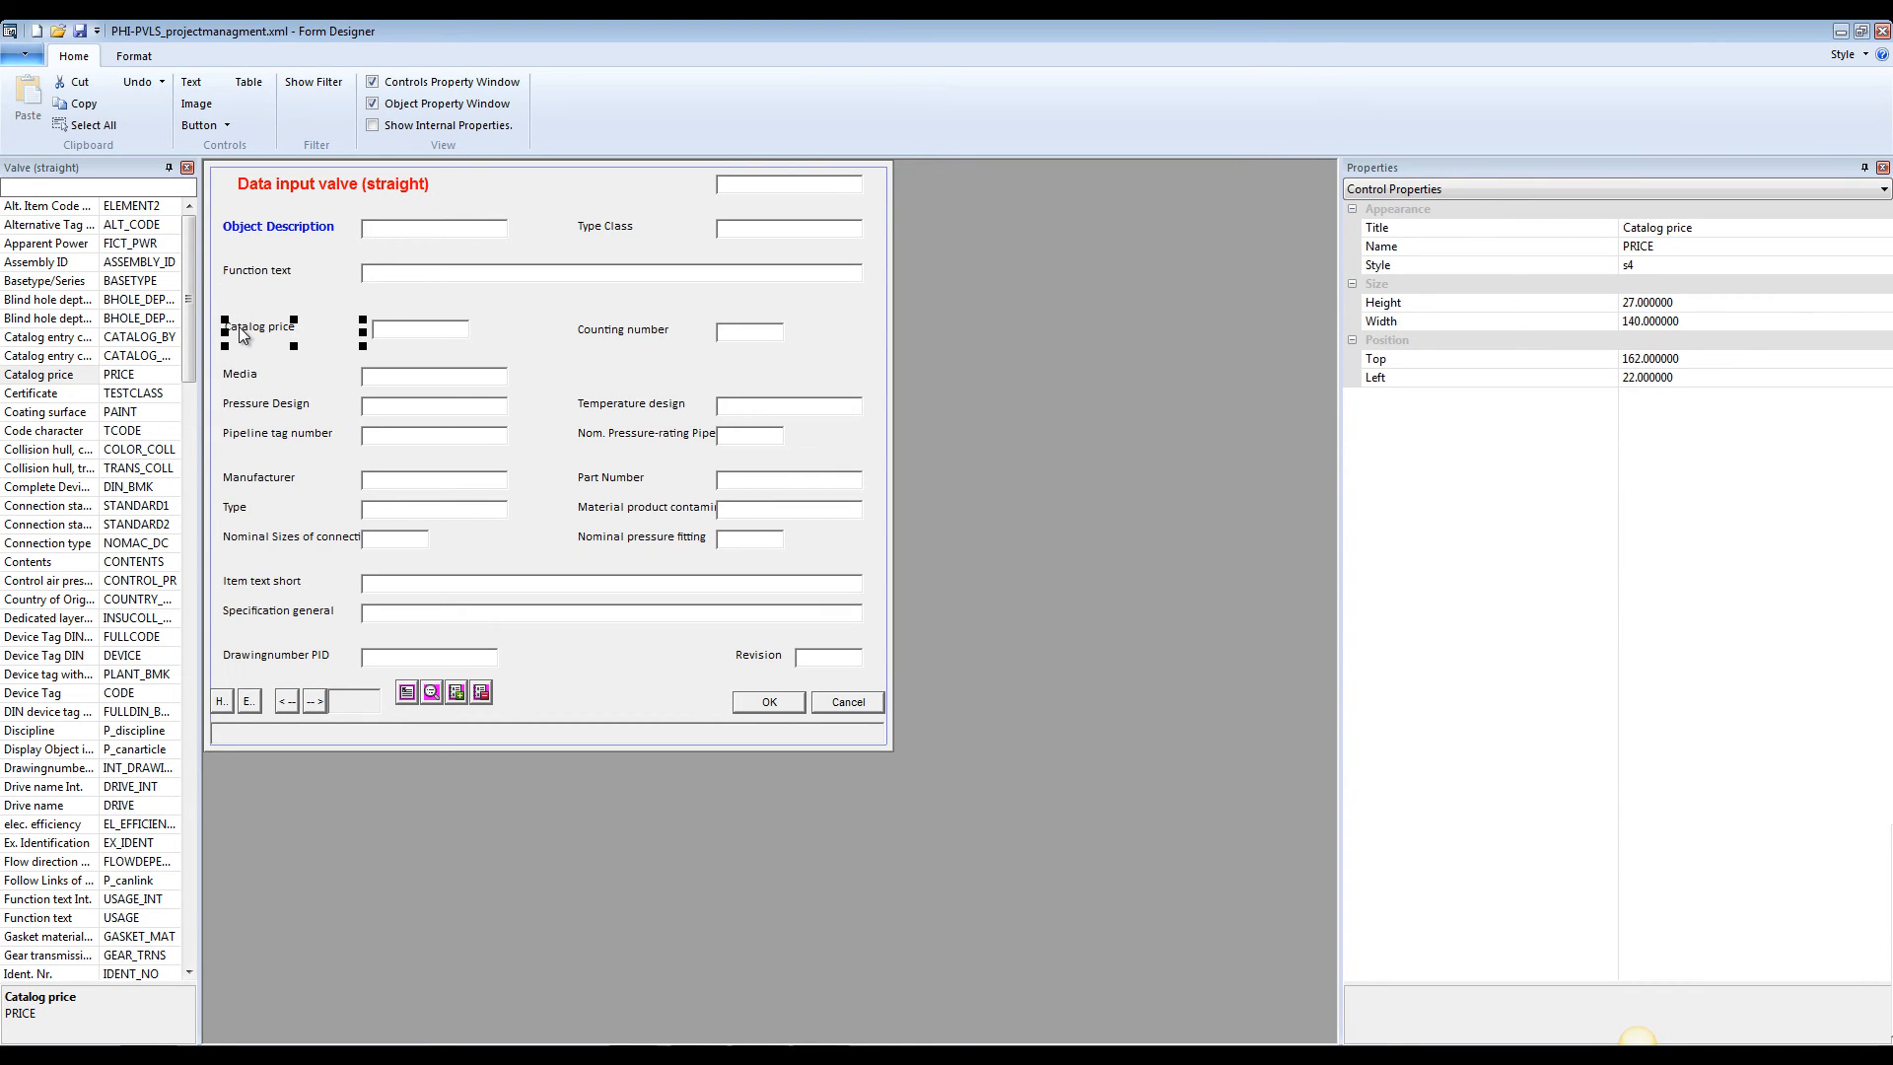
left_click(1688, 374)
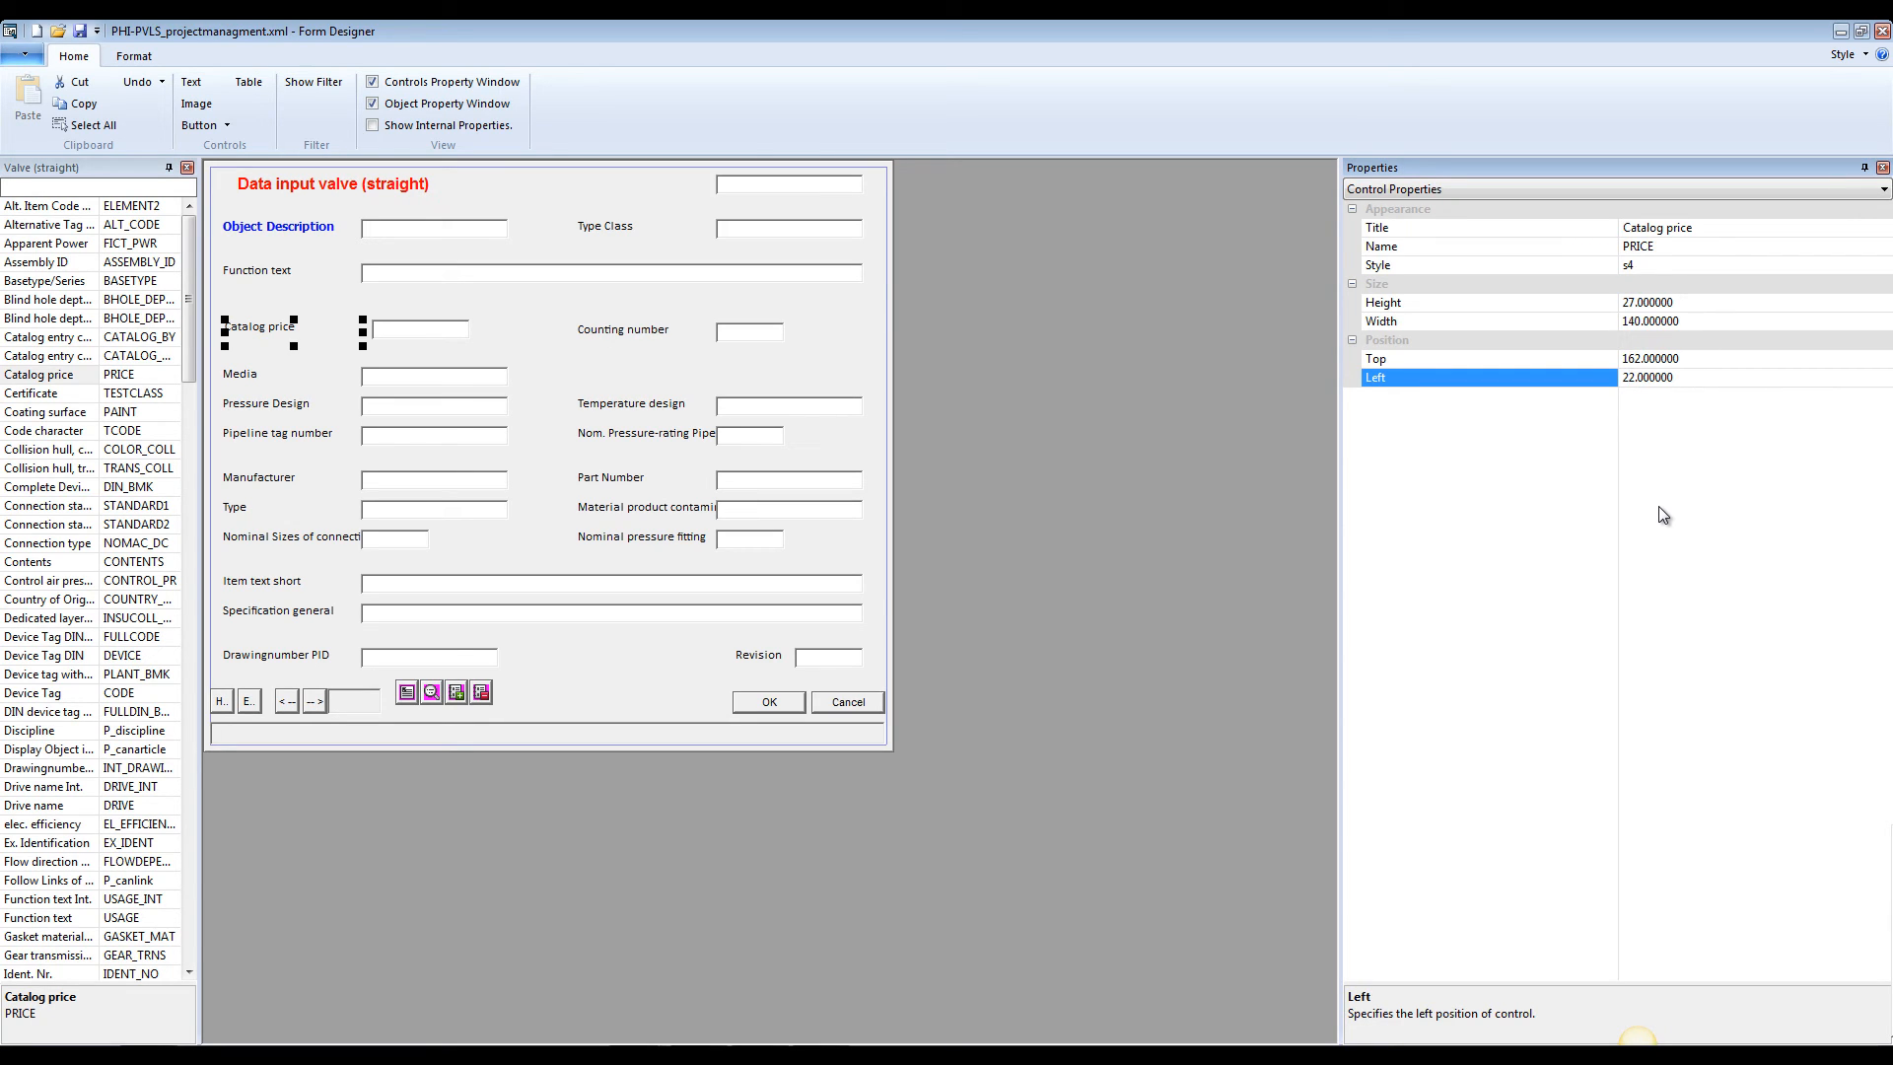
key("Delete")
type("0")
key("Return")
Align the Catalog price input field with the Function text input field by setting its Left position to 160
left_click(411, 277)
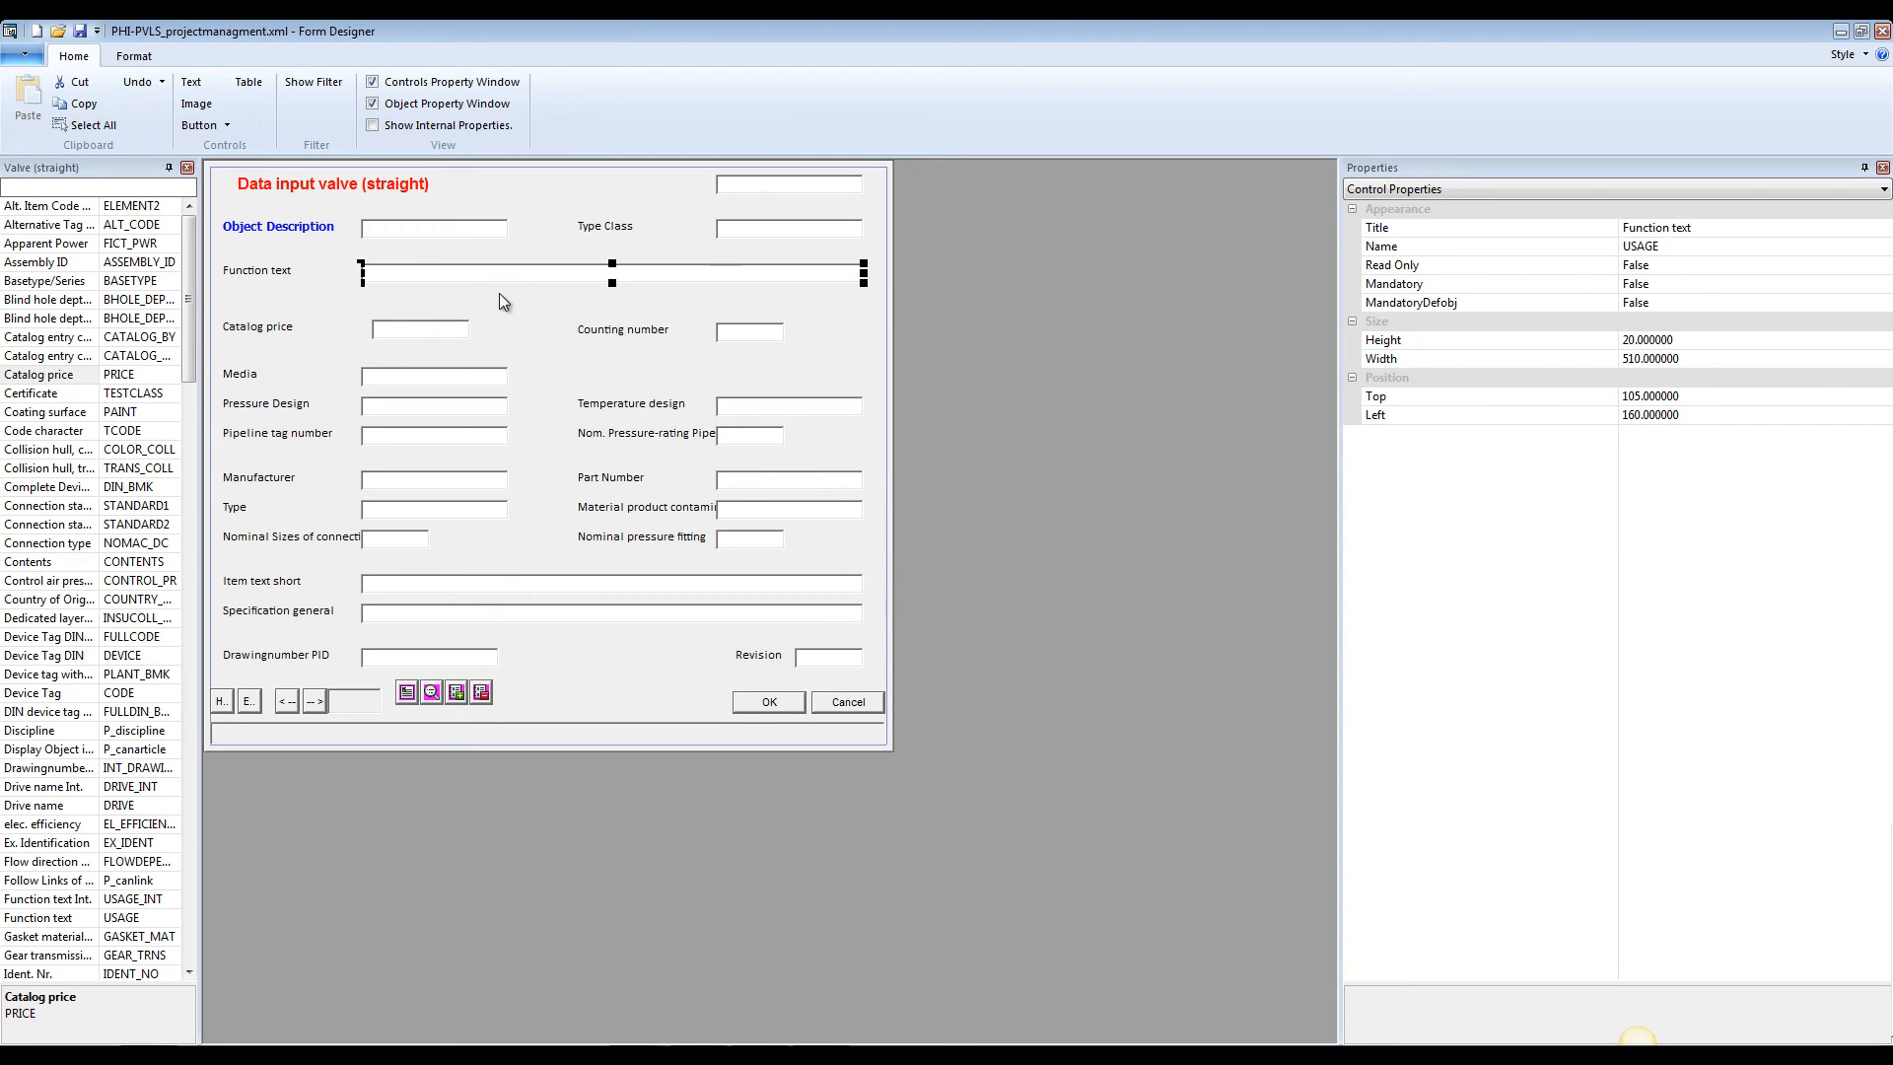
left_click(414, 330)
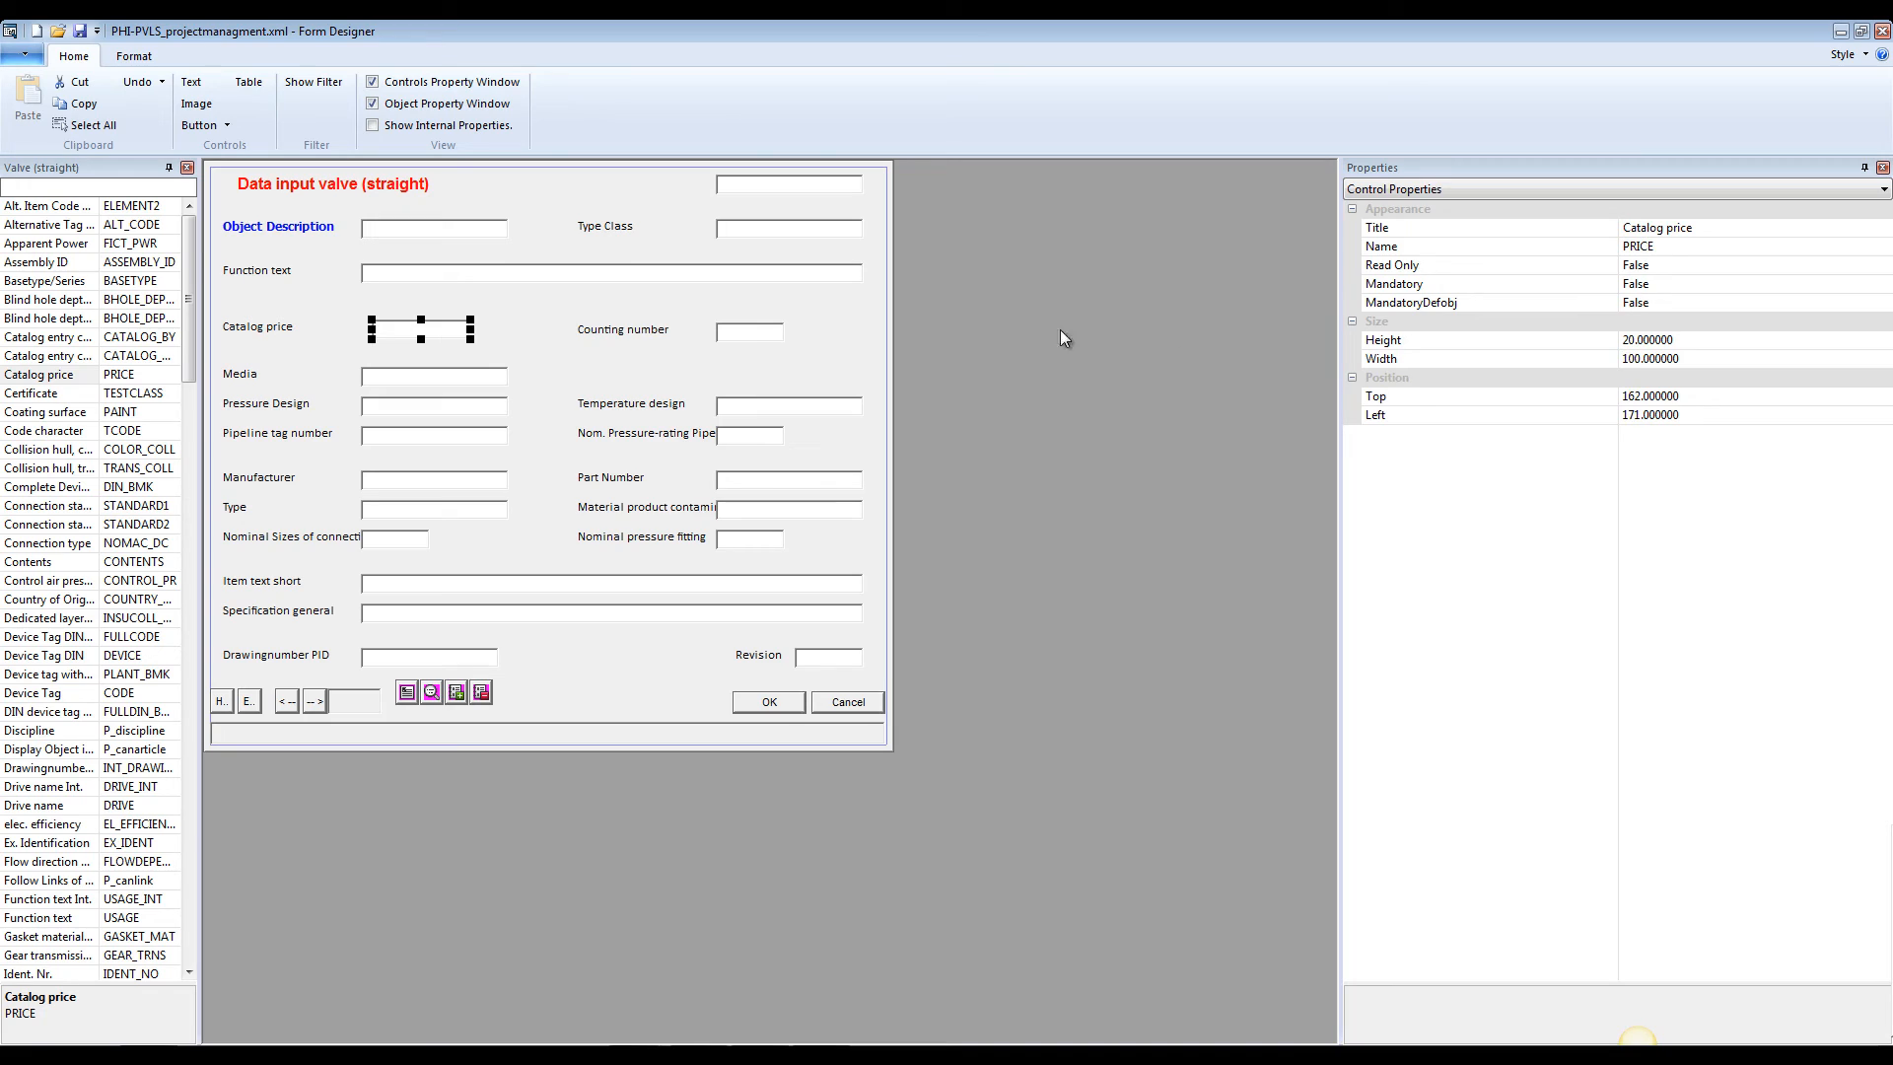
left_click(1652, 415)
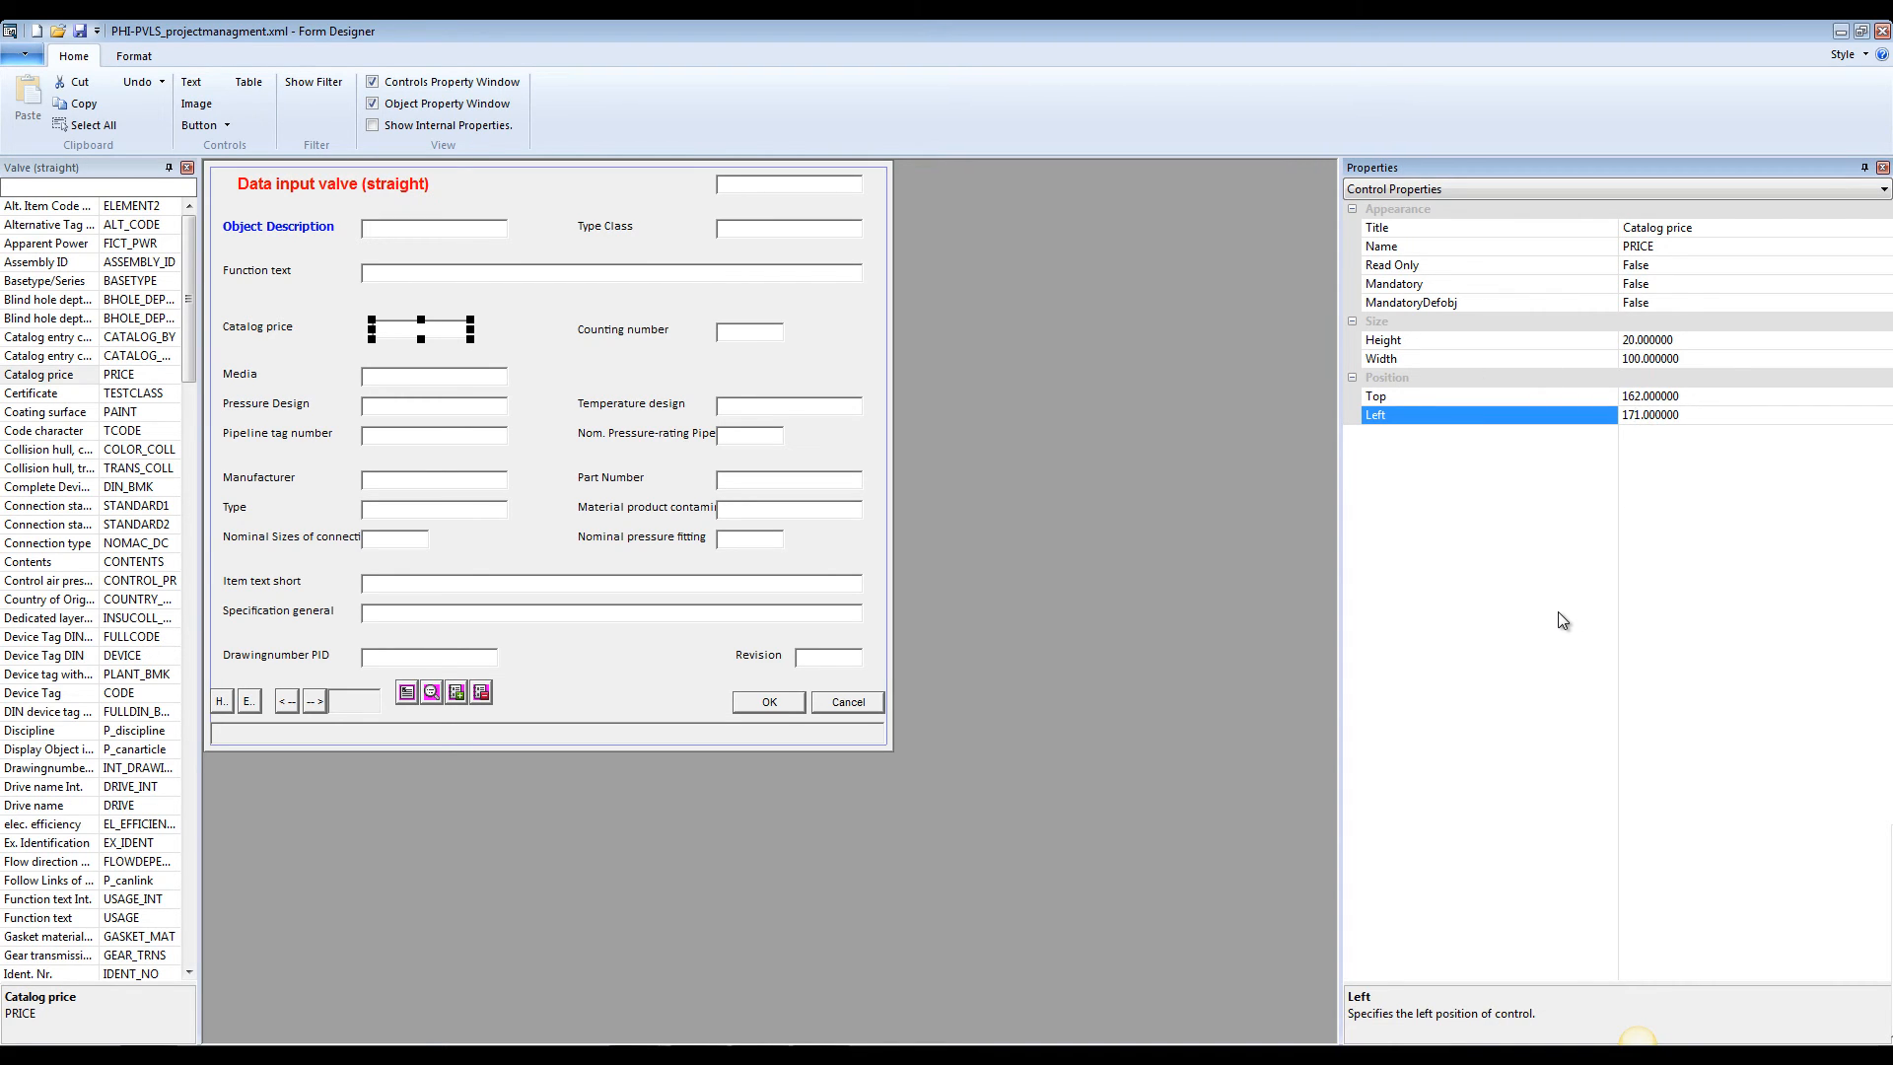
key("BackSpace")
key("BackSpace")
key("BackSpace")
type("60")
key("Return")
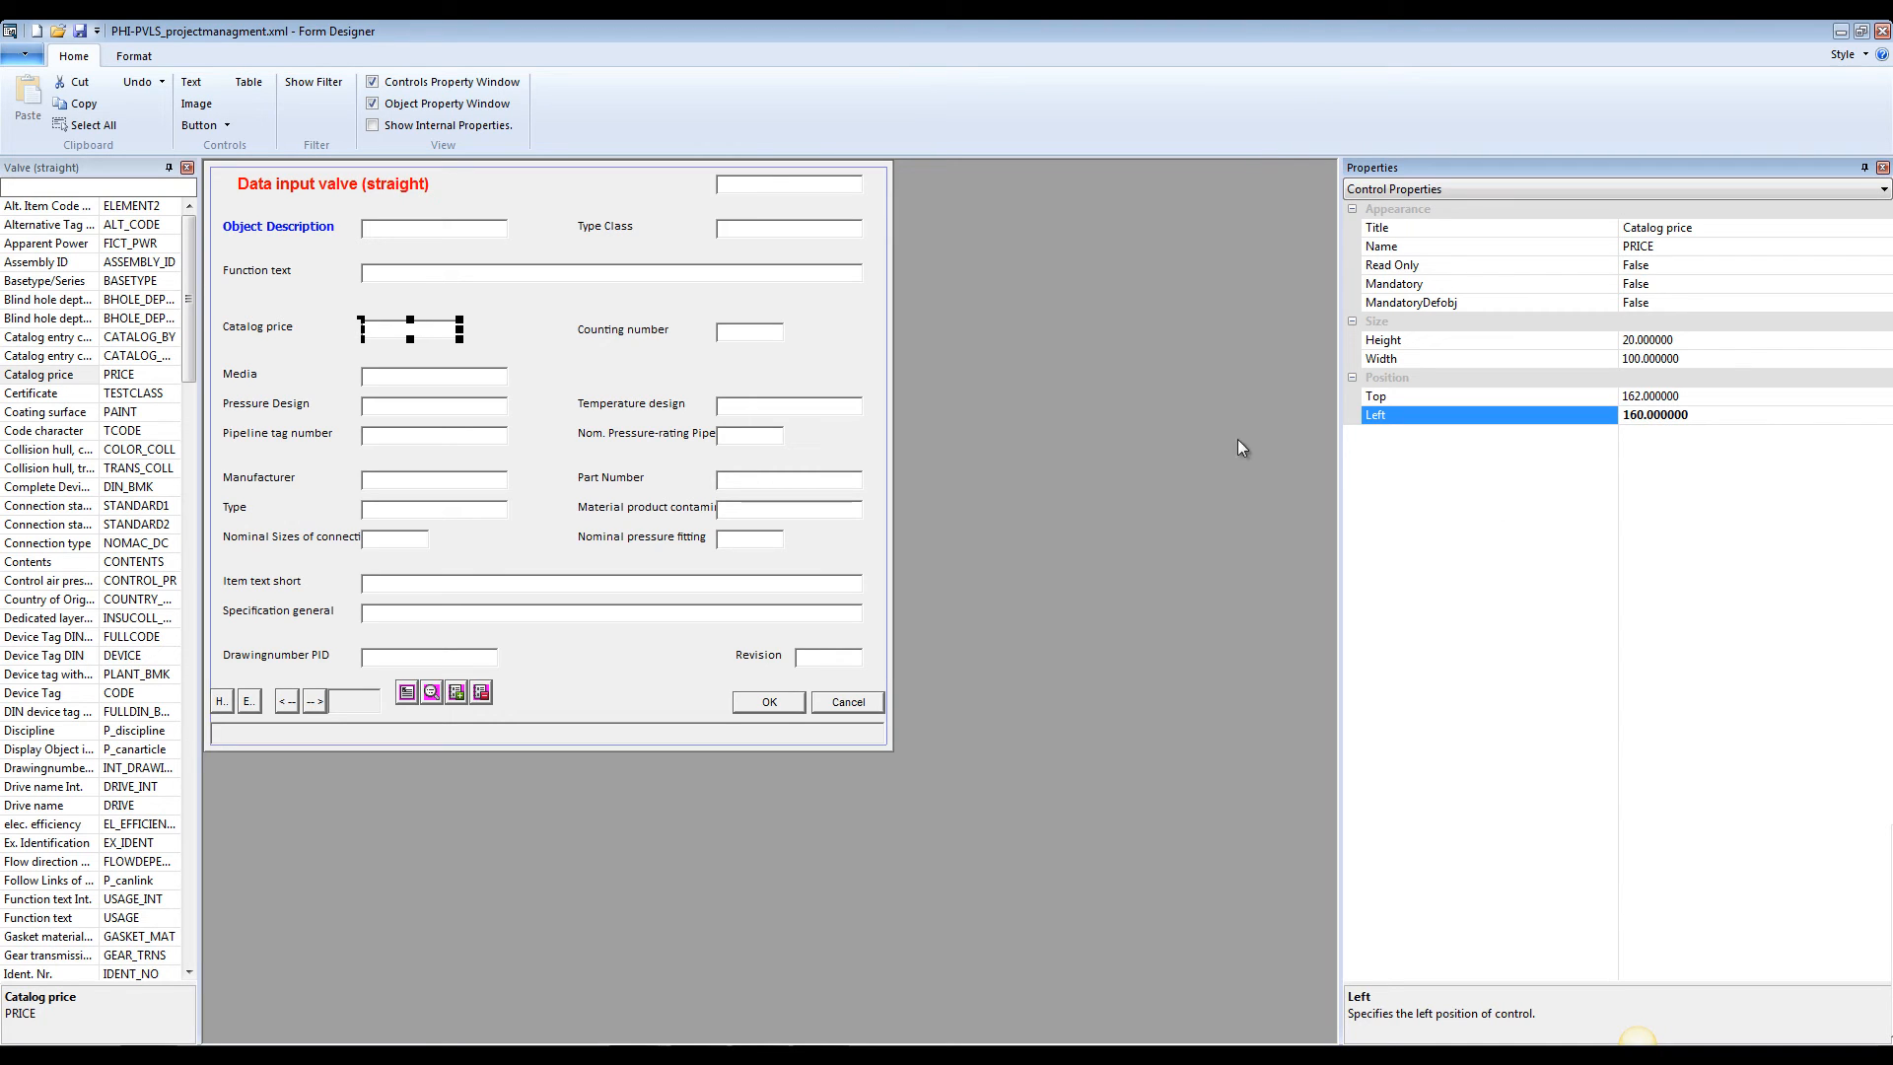
left_click(534, 301)
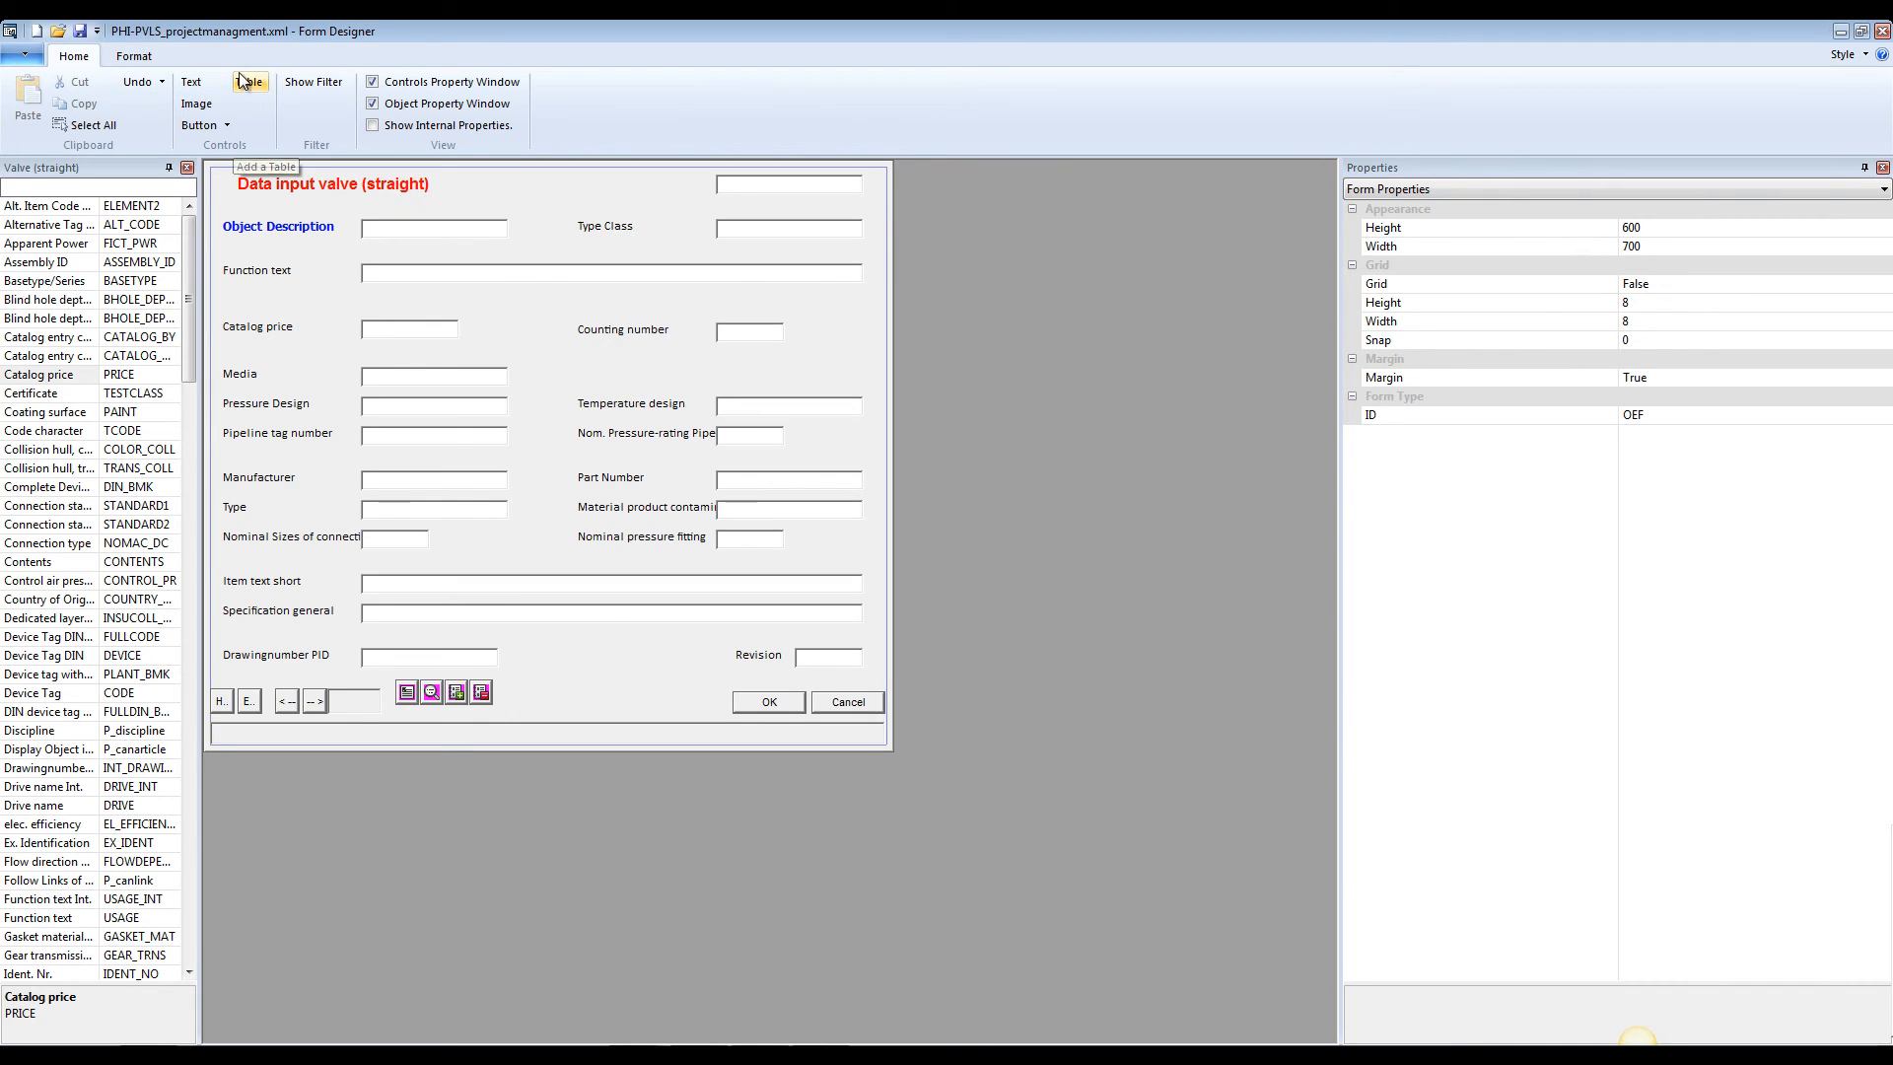
left_click(219, 127)
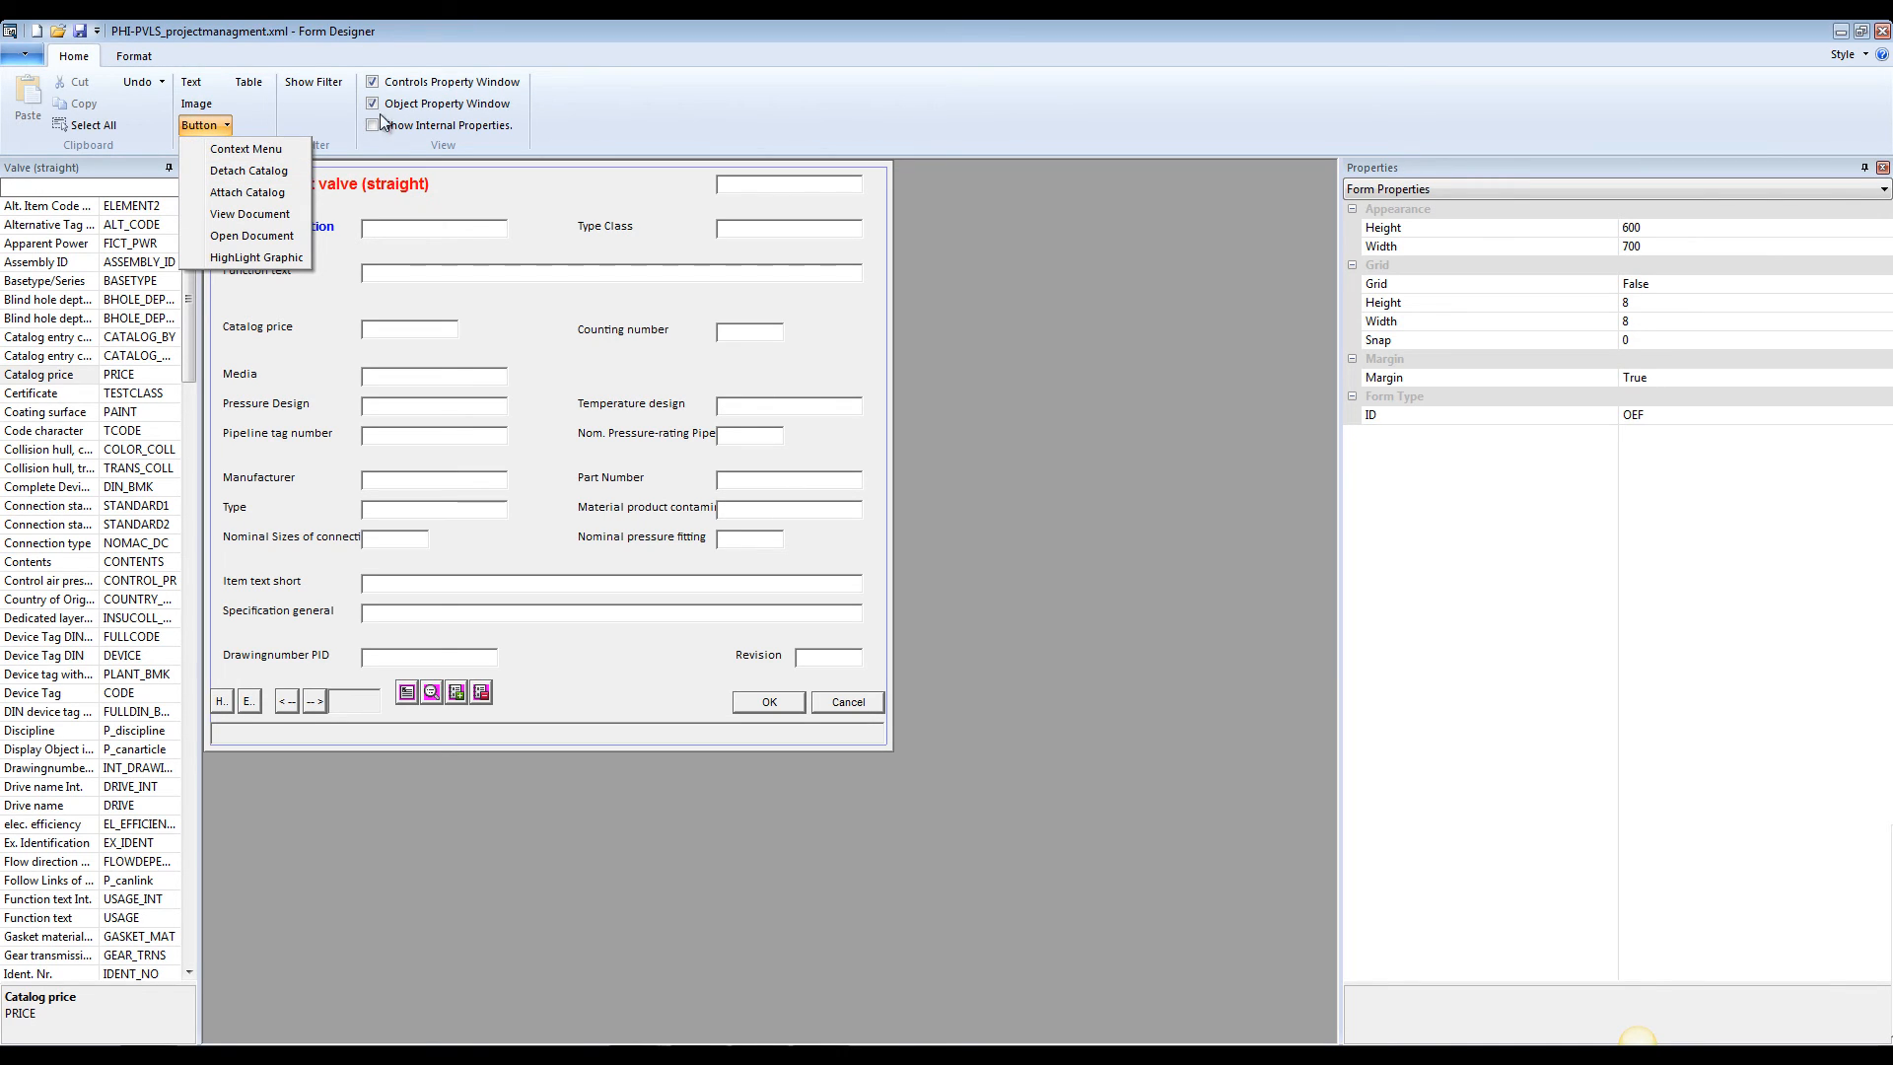
left_click(600, 110)
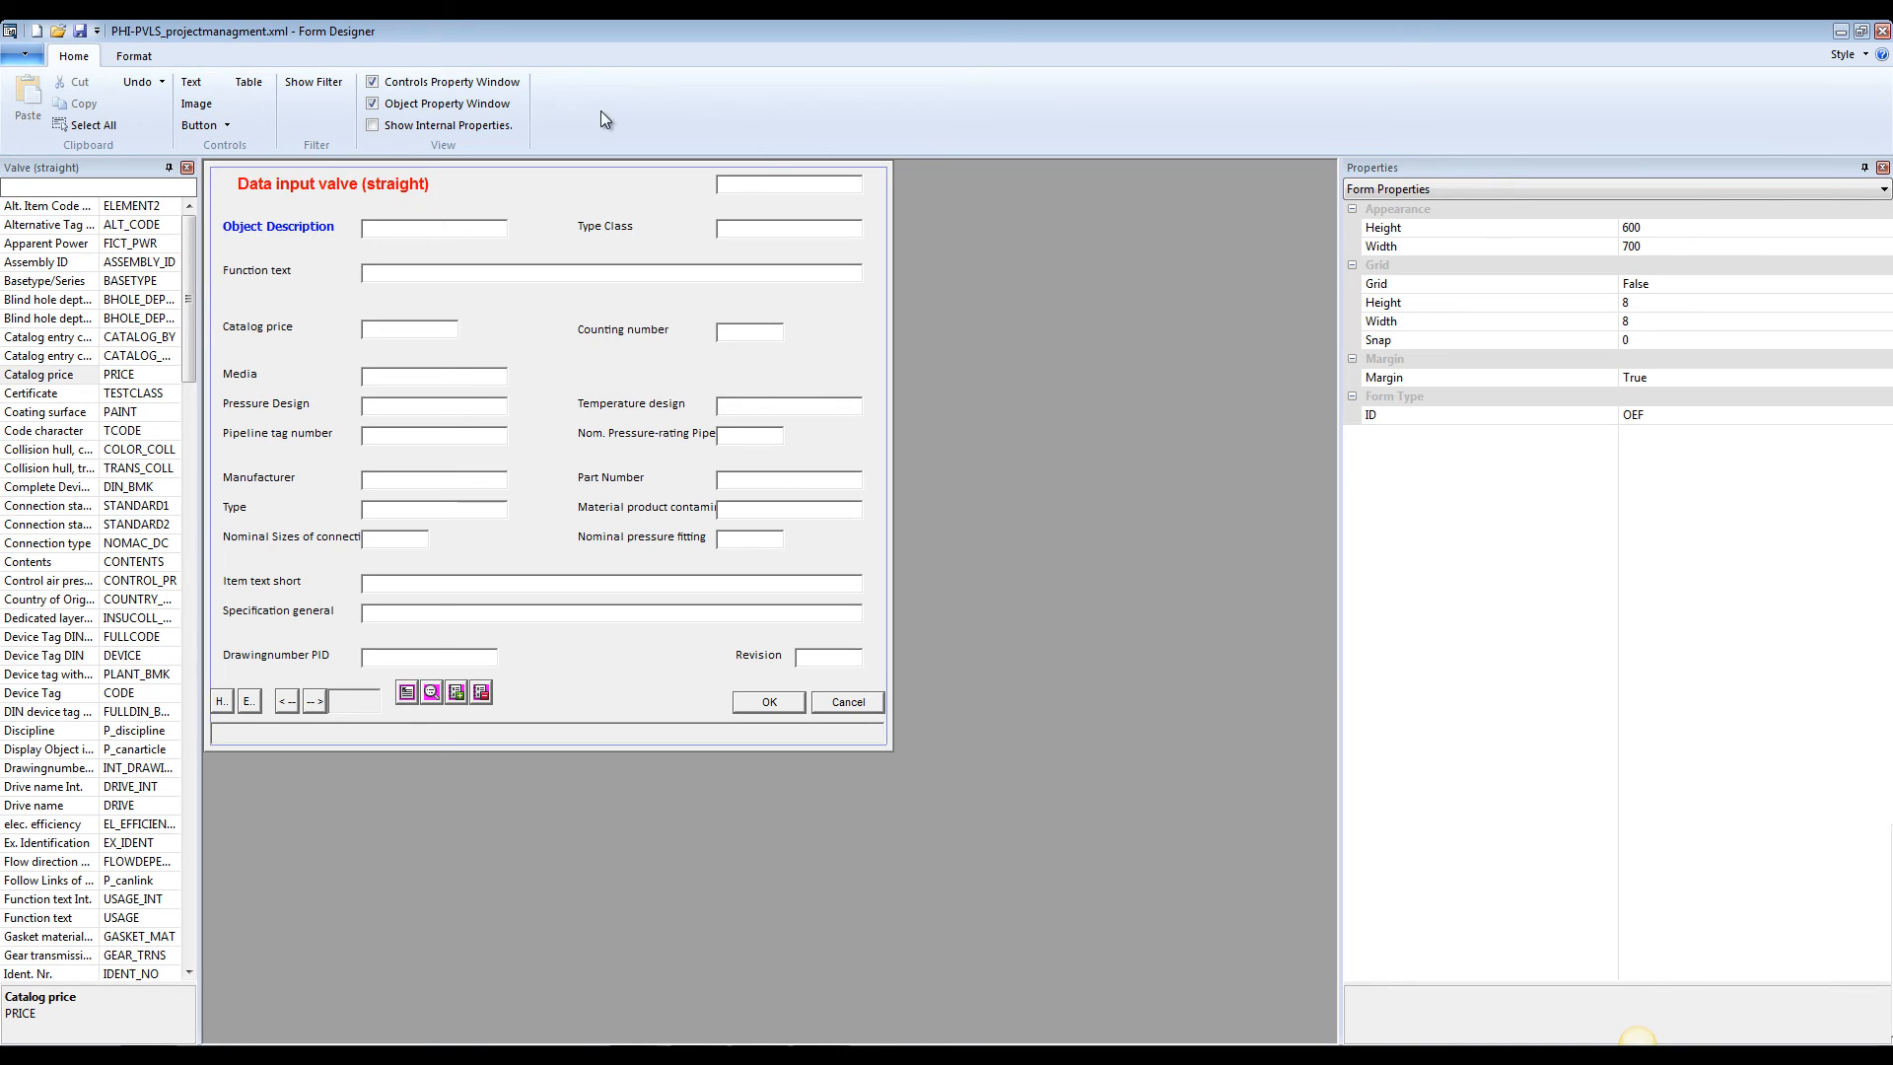
Add an image control about 182 wide and 66 high between the Drawingnumber PID and Revision fields, and select its Icon property
left_click(200, 108)
left_click(514, 645)
left_click_drag(515, 645, 695, 711)
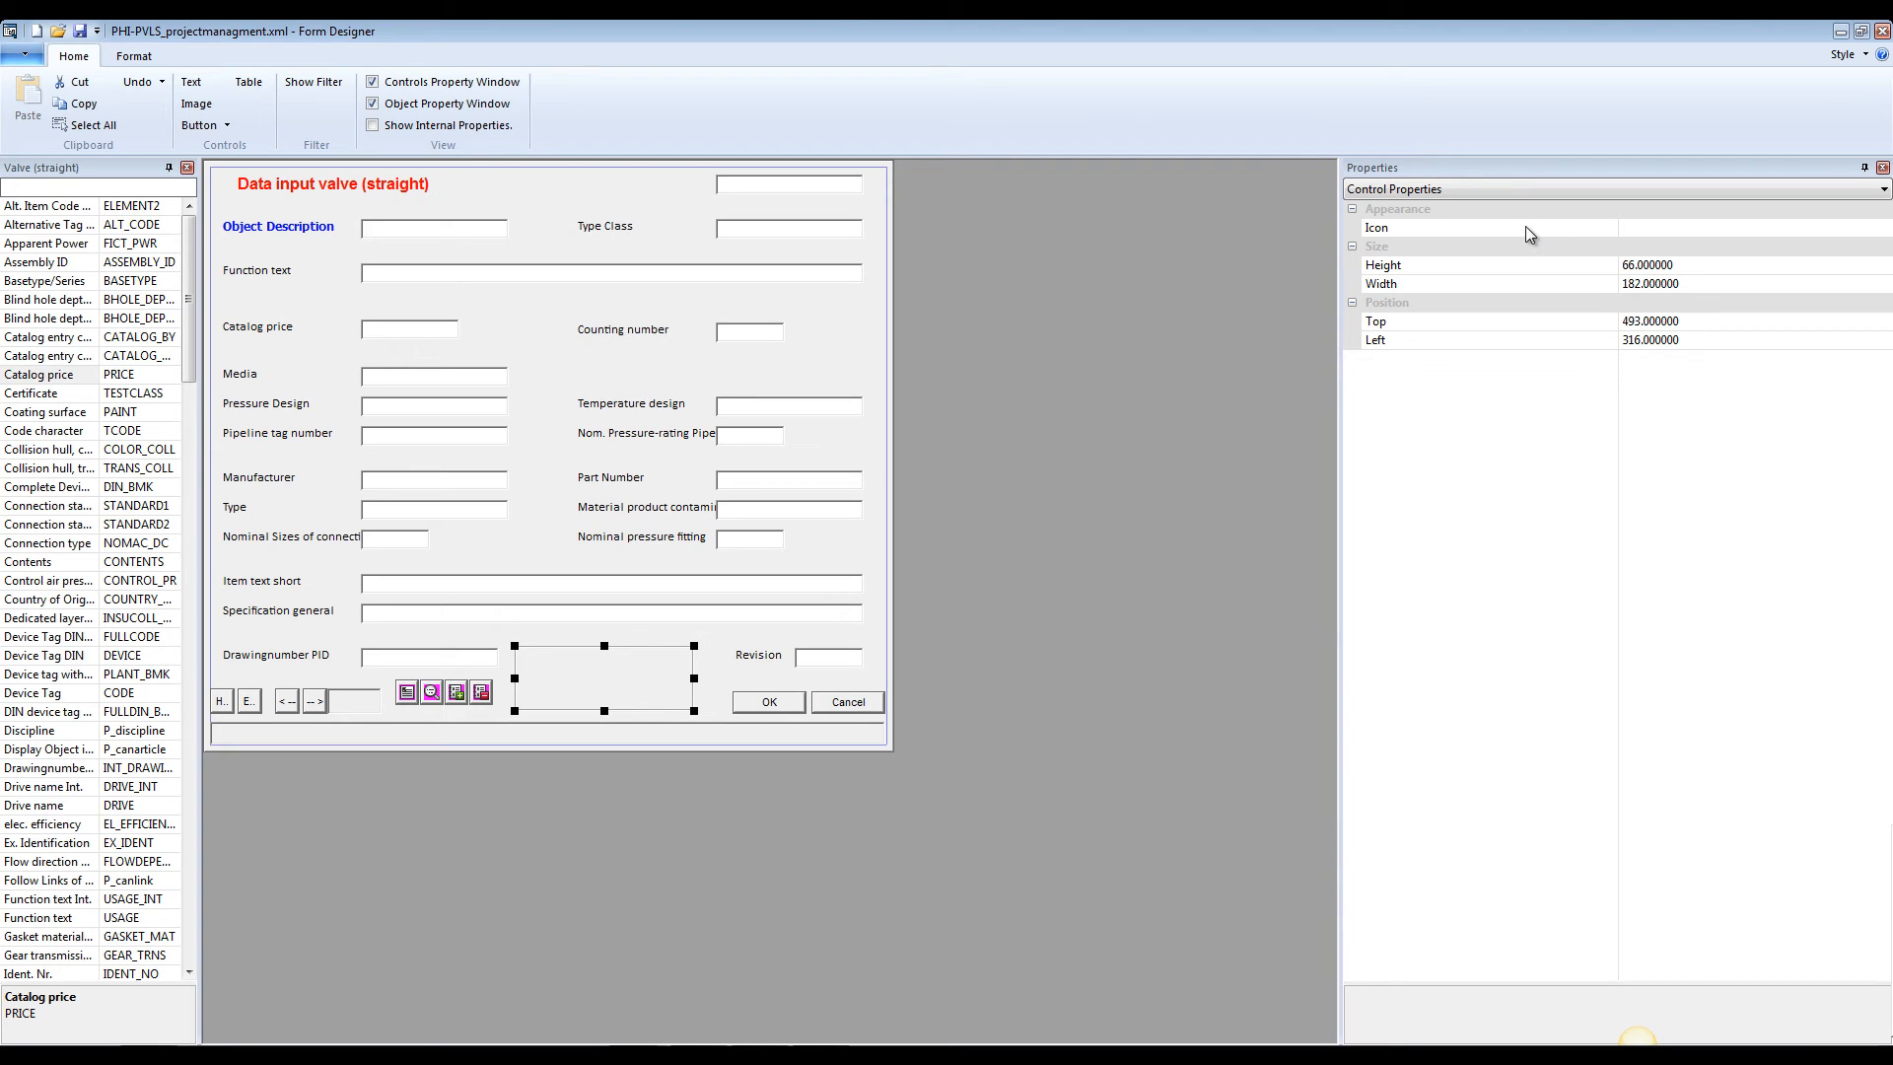
left_click(1693, 225)
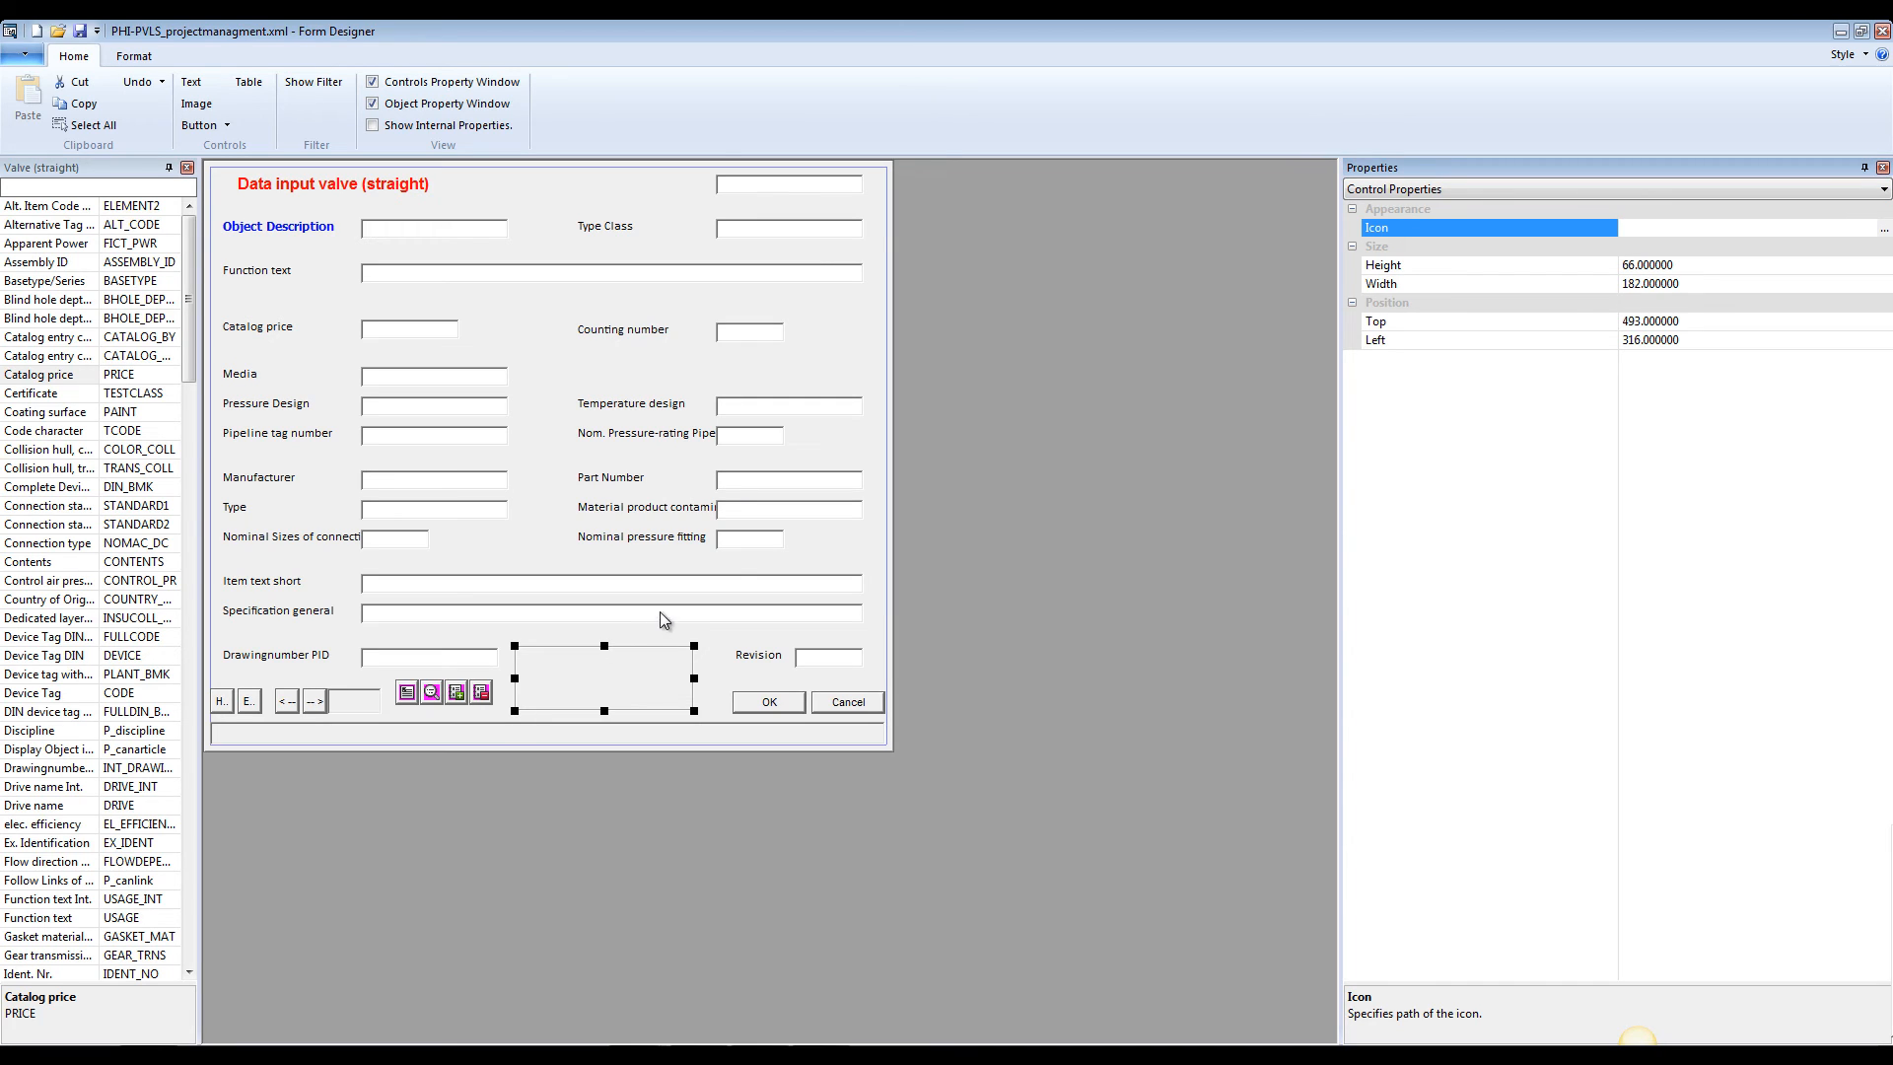
Switch to the desktop and copy the CADISON-3DAnlagenplanung.jpg logo into the open Groups folder
left_click(1841, 31)
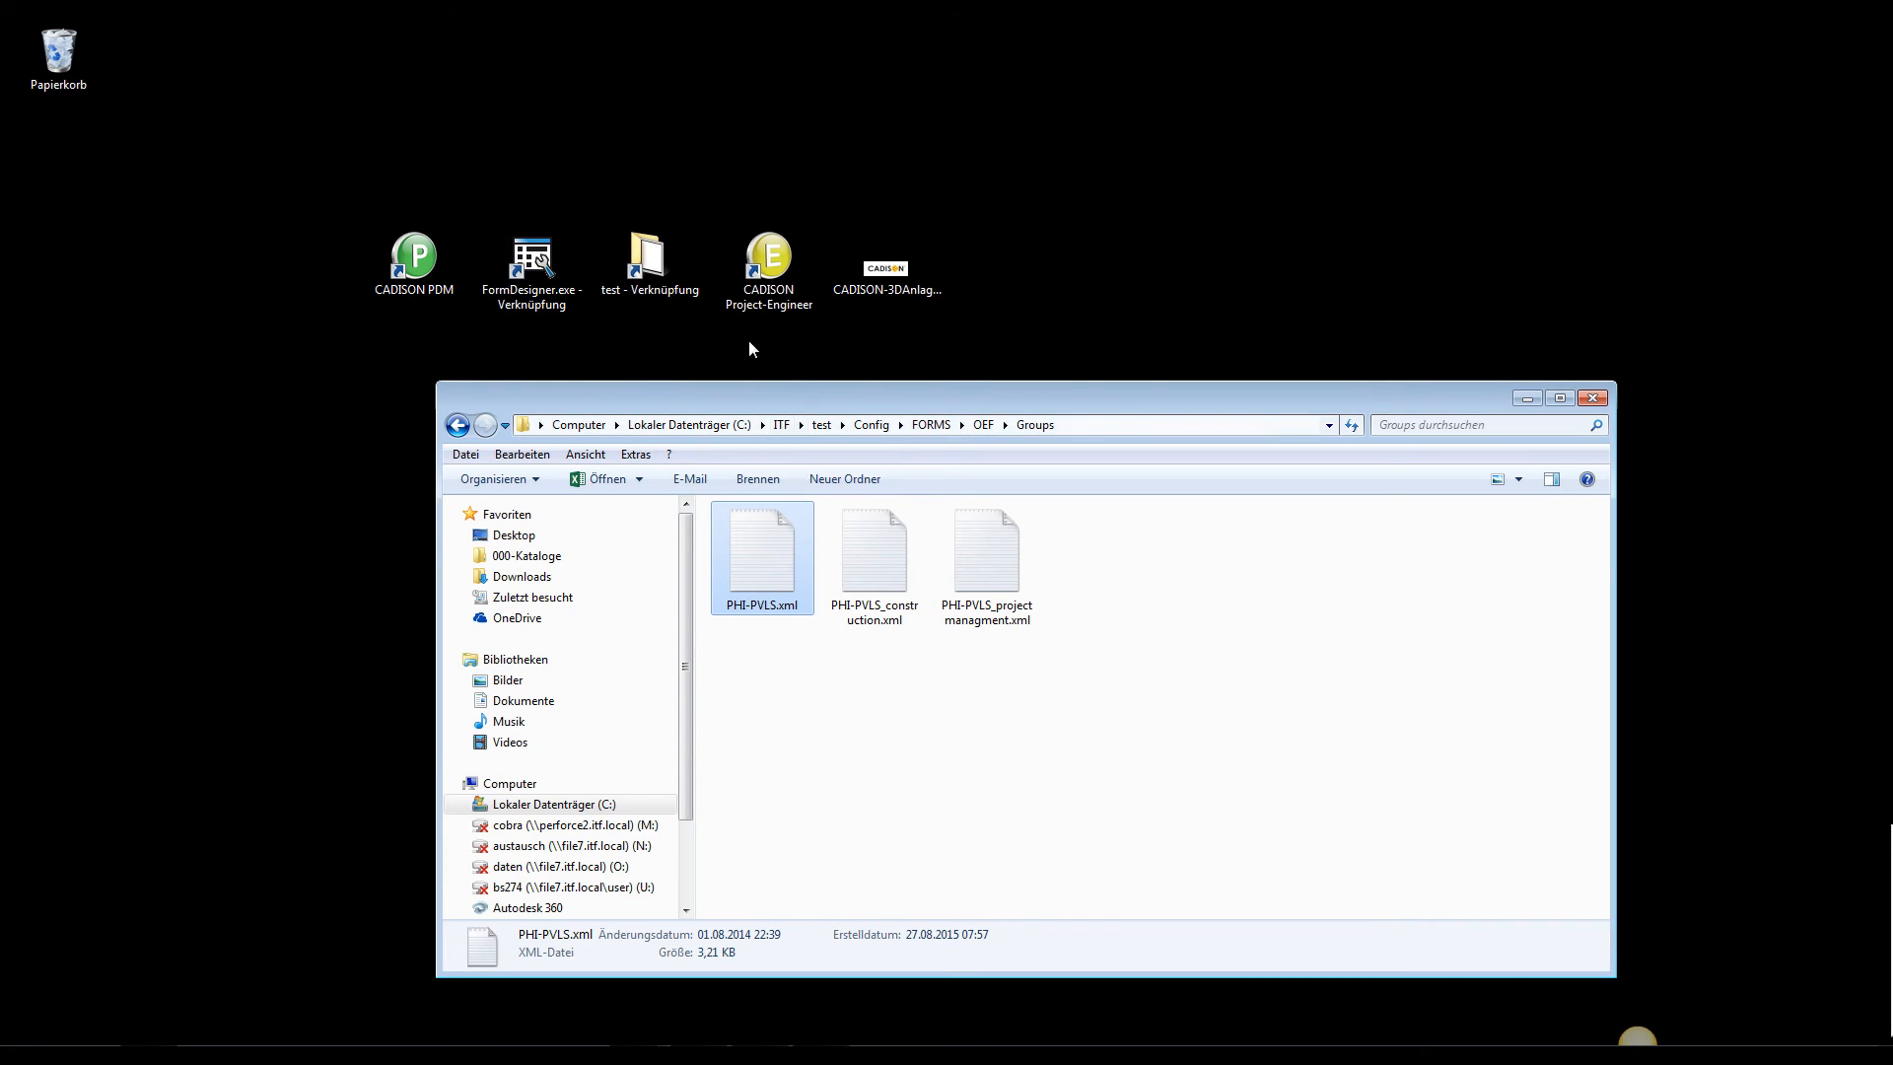
left_click(902, 288)
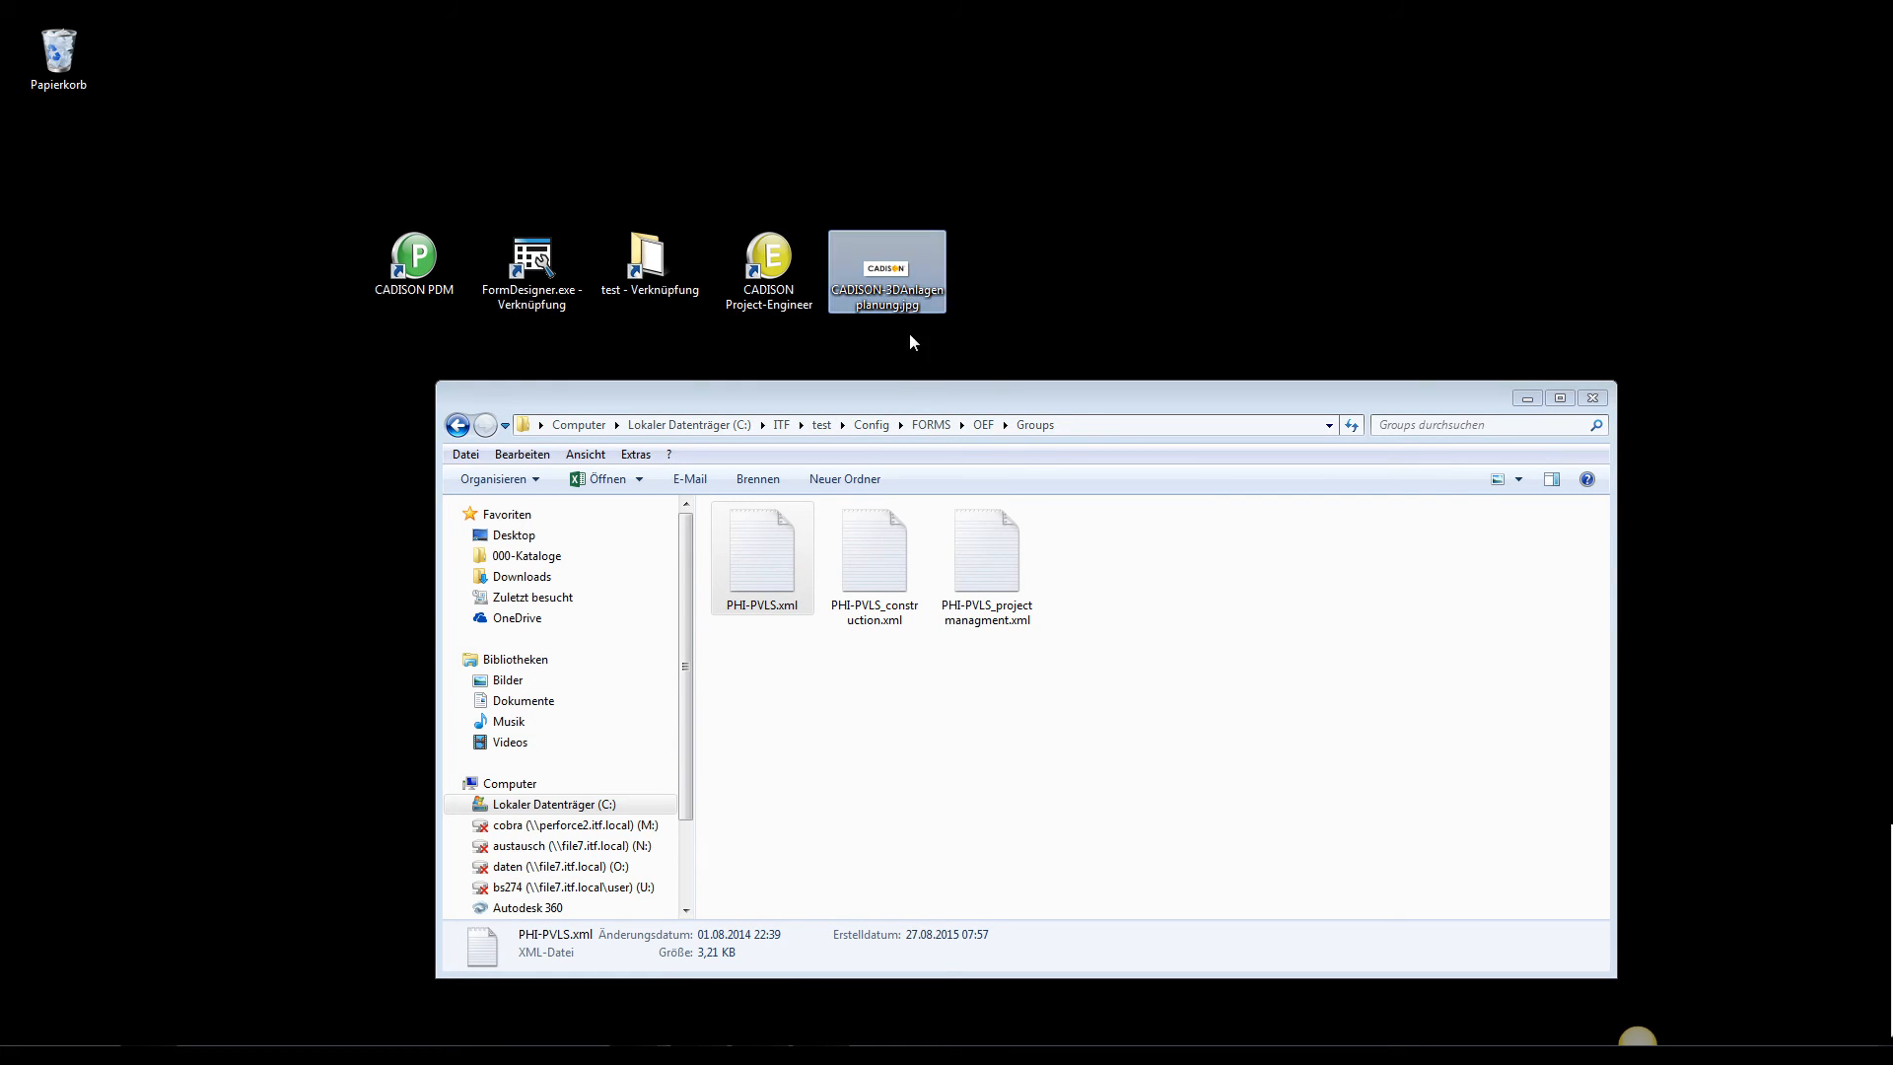
left_click_drag(901, 282, 942, 270)
right_click_drag(943, 270, 1138, 660)
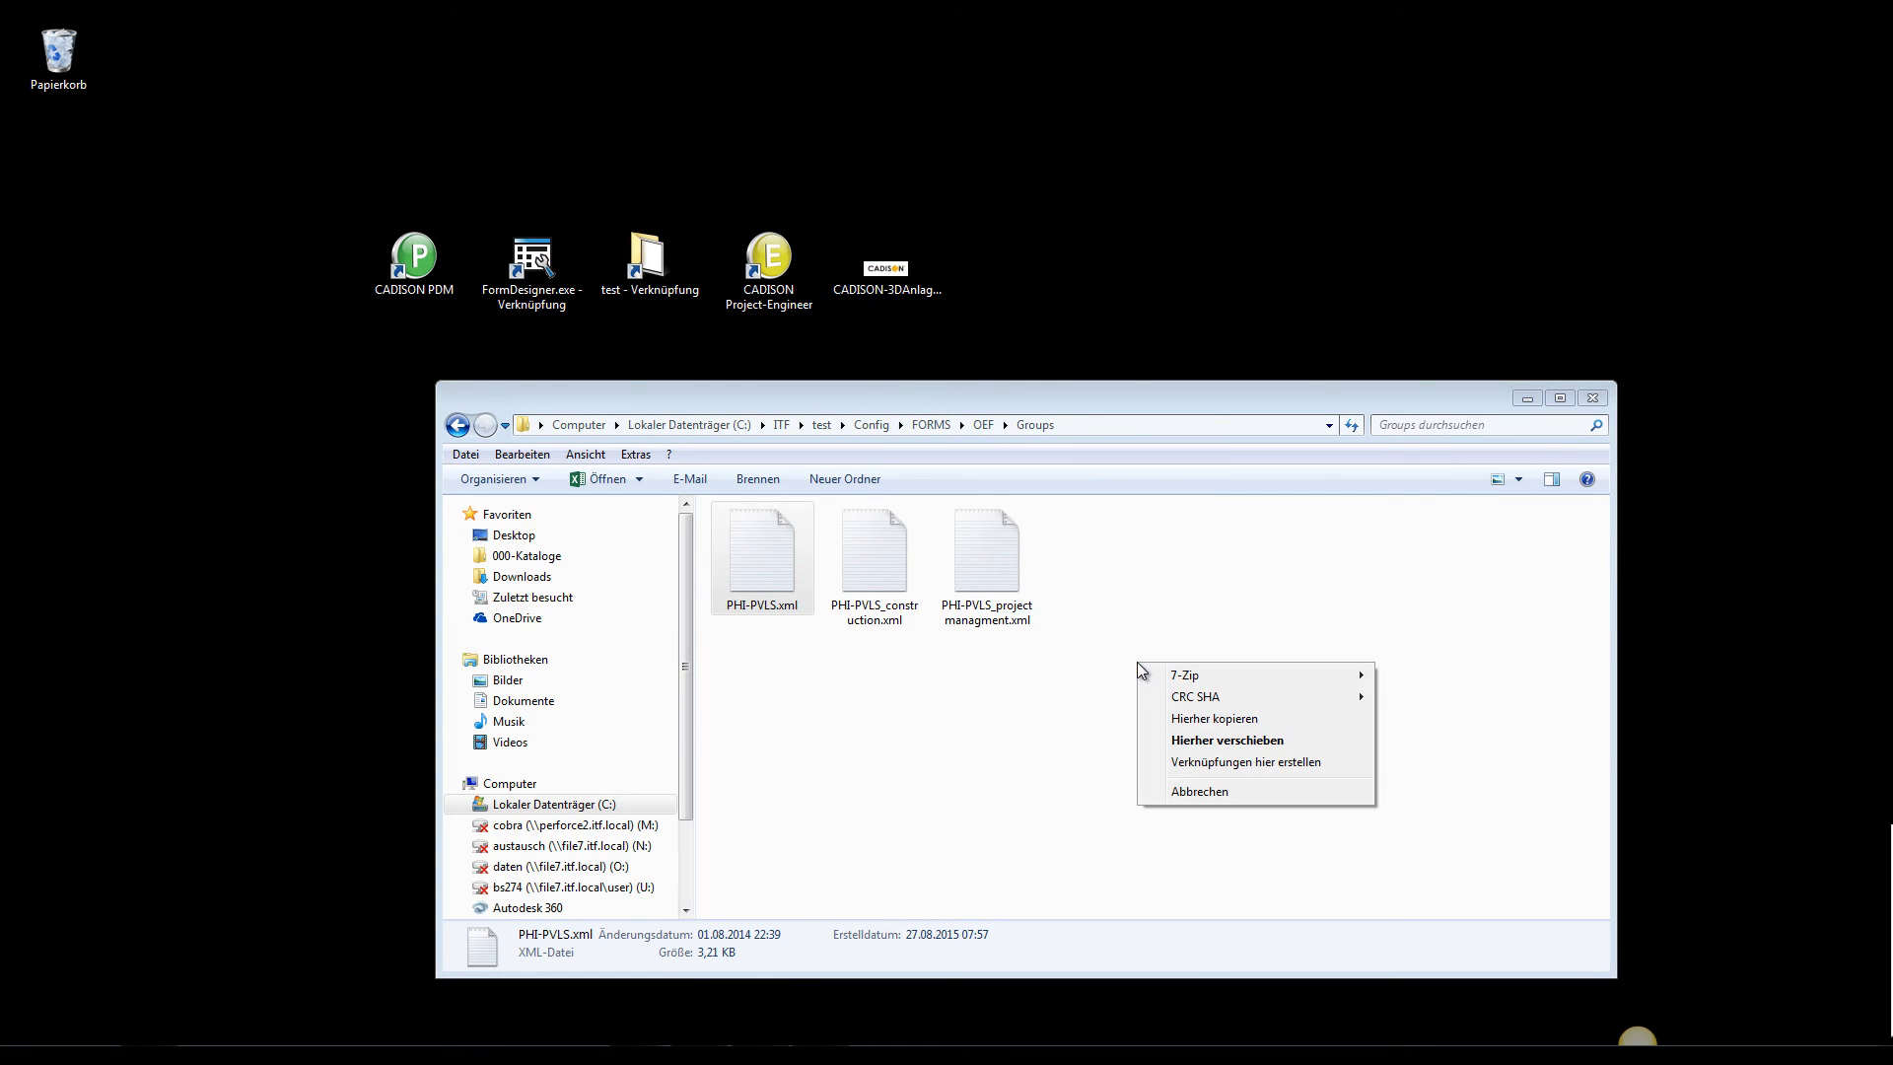
left_click(1198, 721)
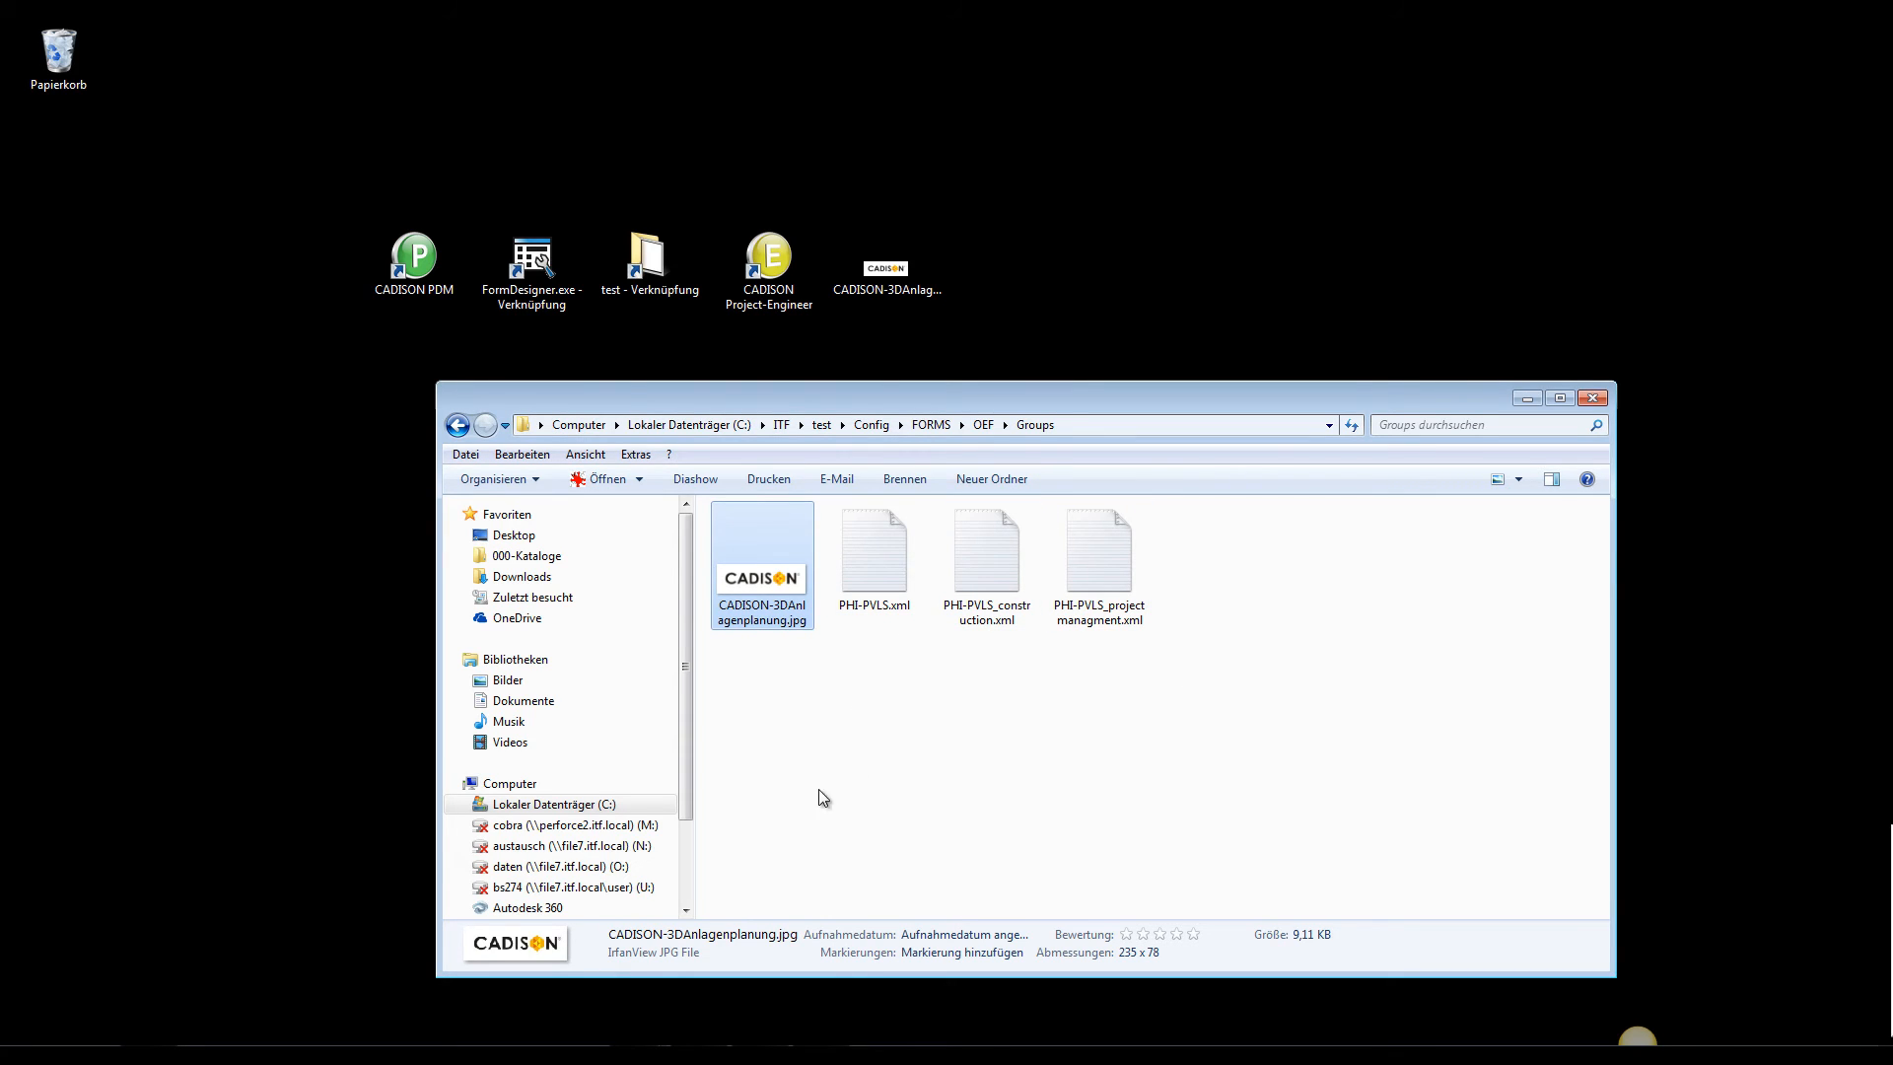
Return to Form Designer and assign CADISON-3DAnlagenplanung.jpg from the Groups folder as the image control's icon, using the *.jpg file filter
left_click(753, 1053)
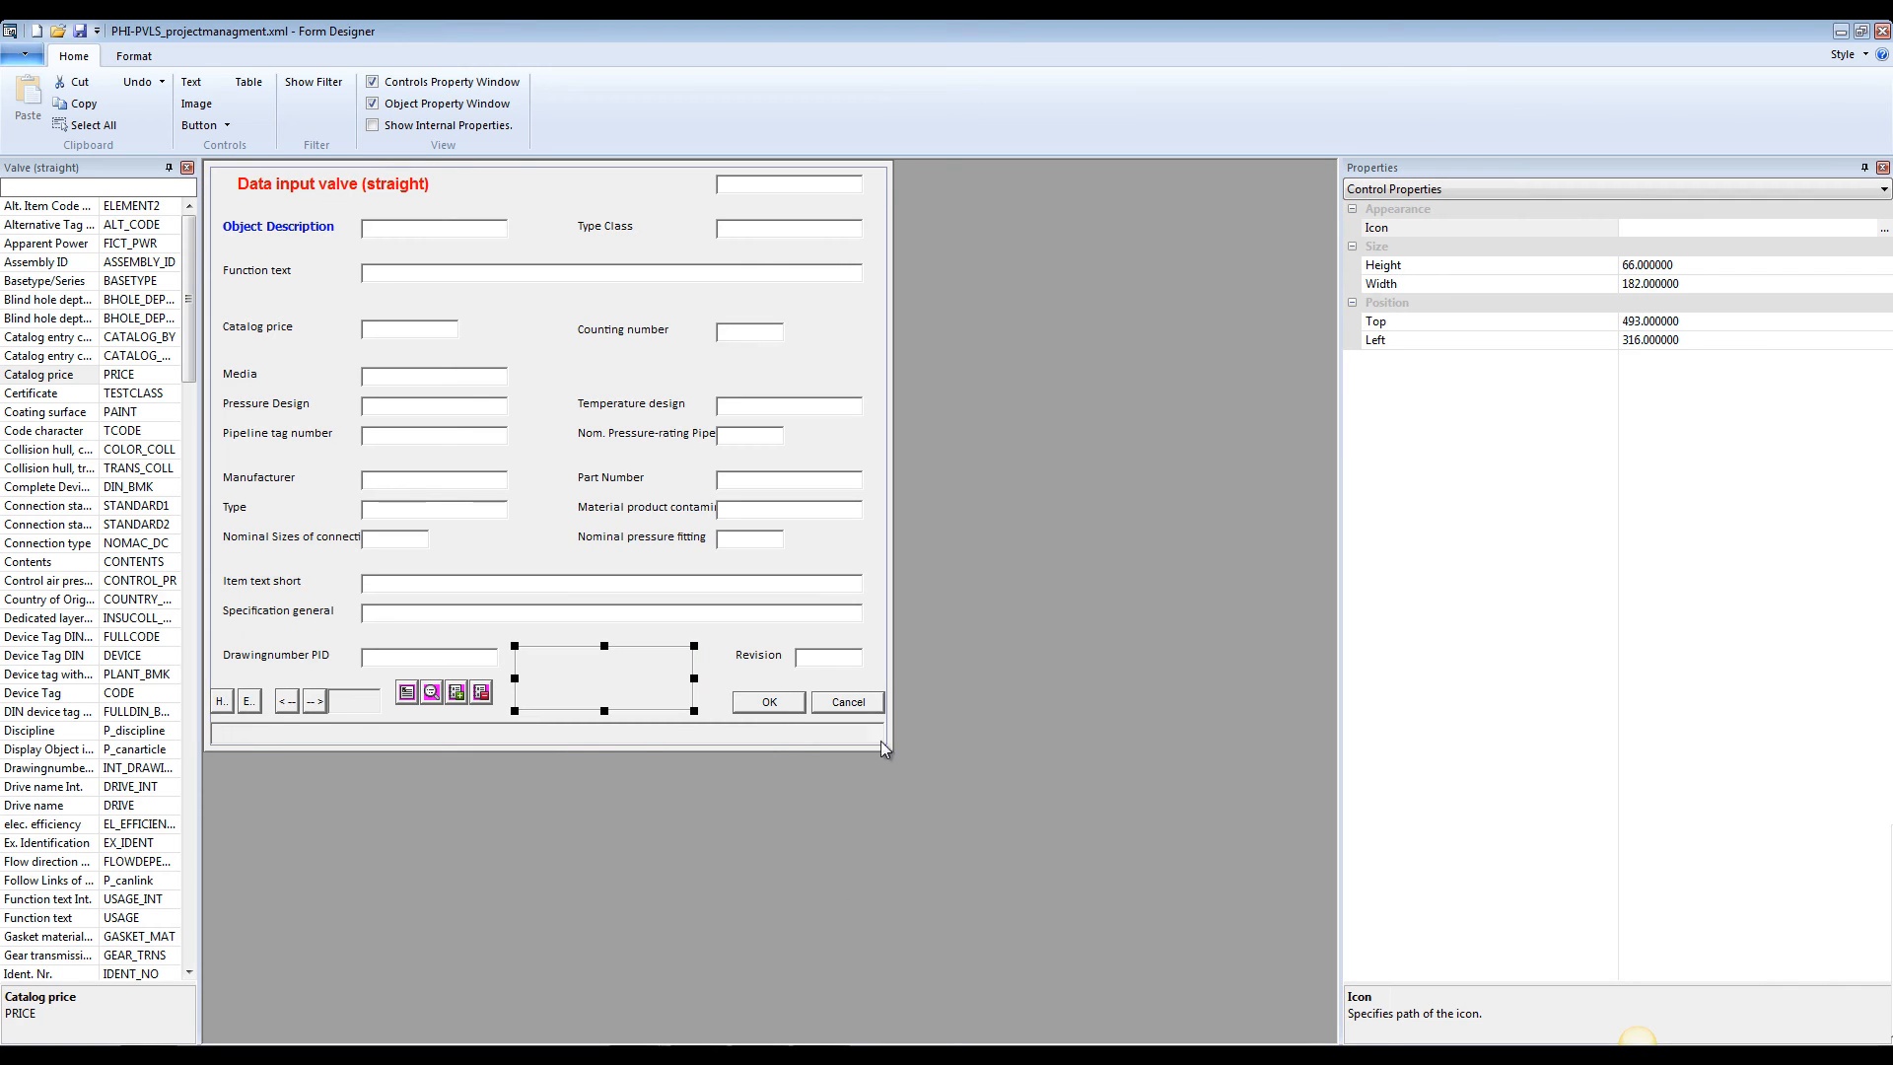
left_click(1885, 231)
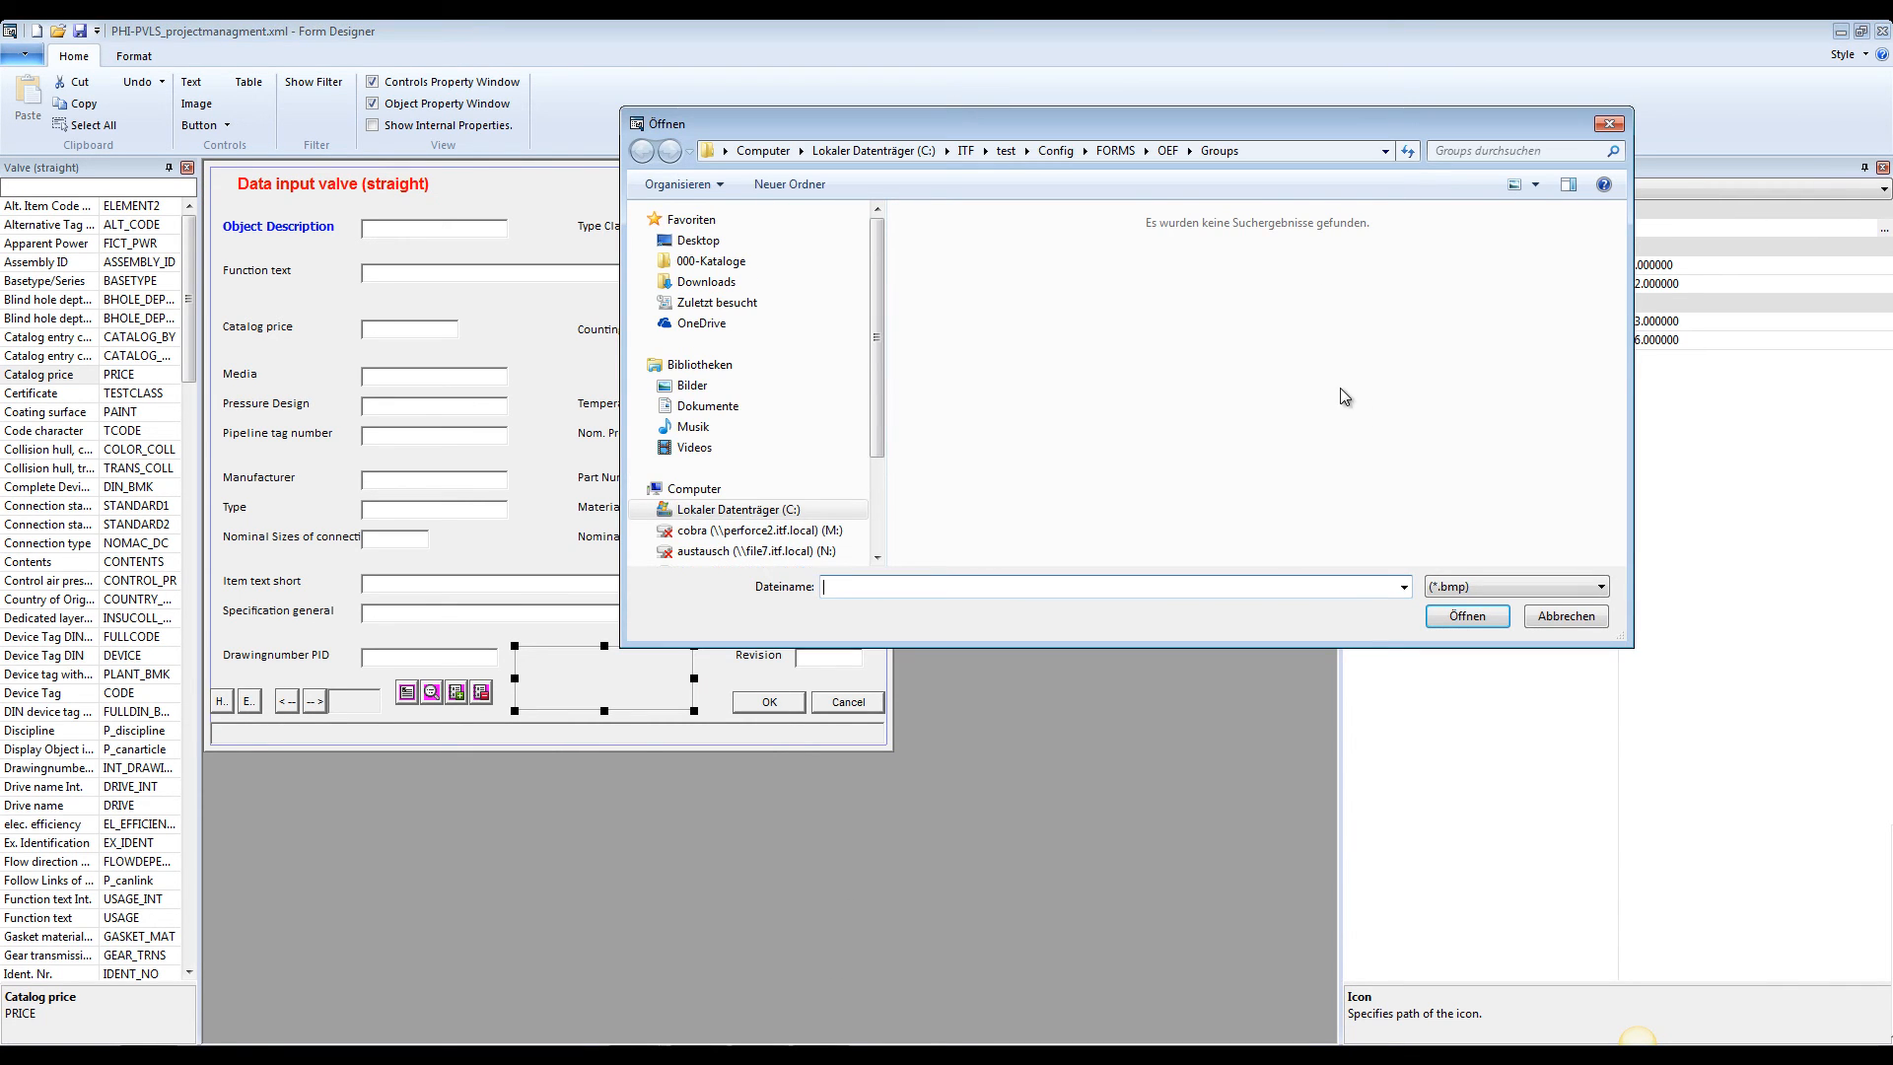
left_click(1499, 589)
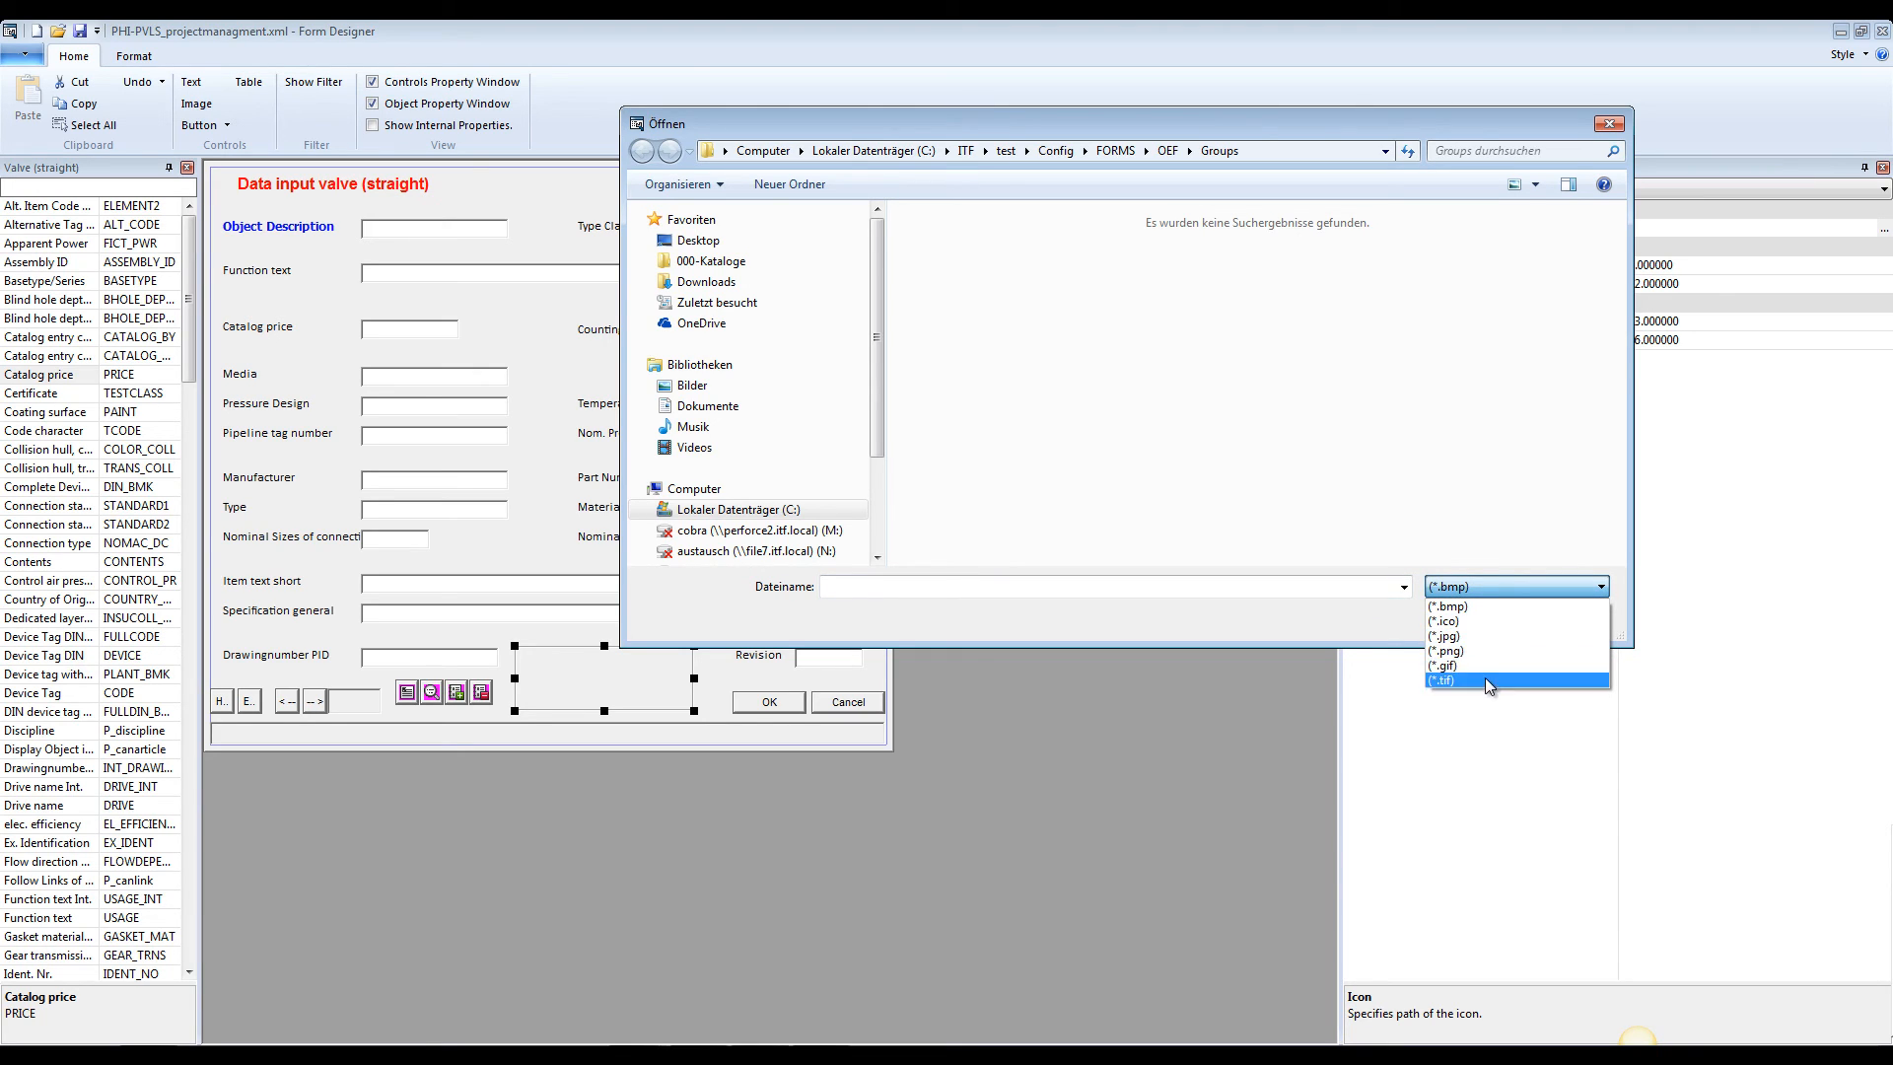
left_click(1483, 638)
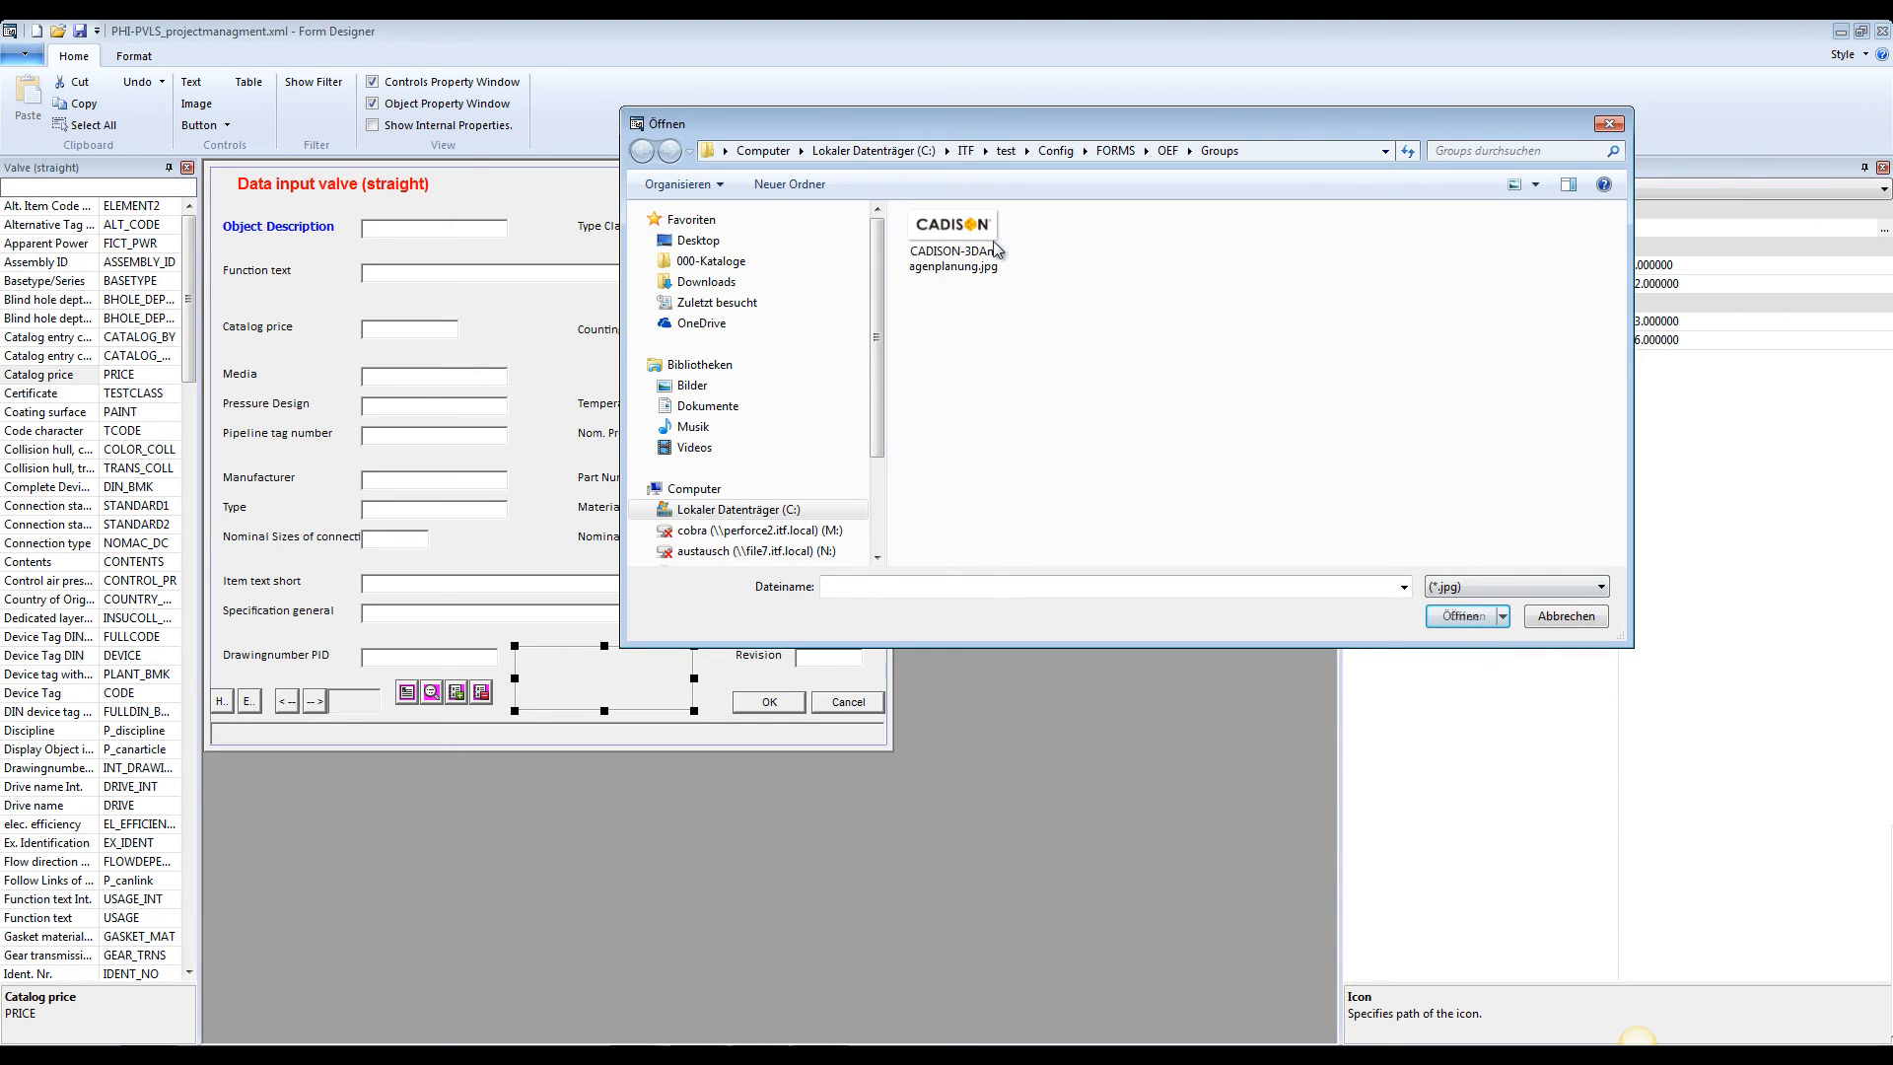
left_click(994, 248)
left_click(1479, 625)
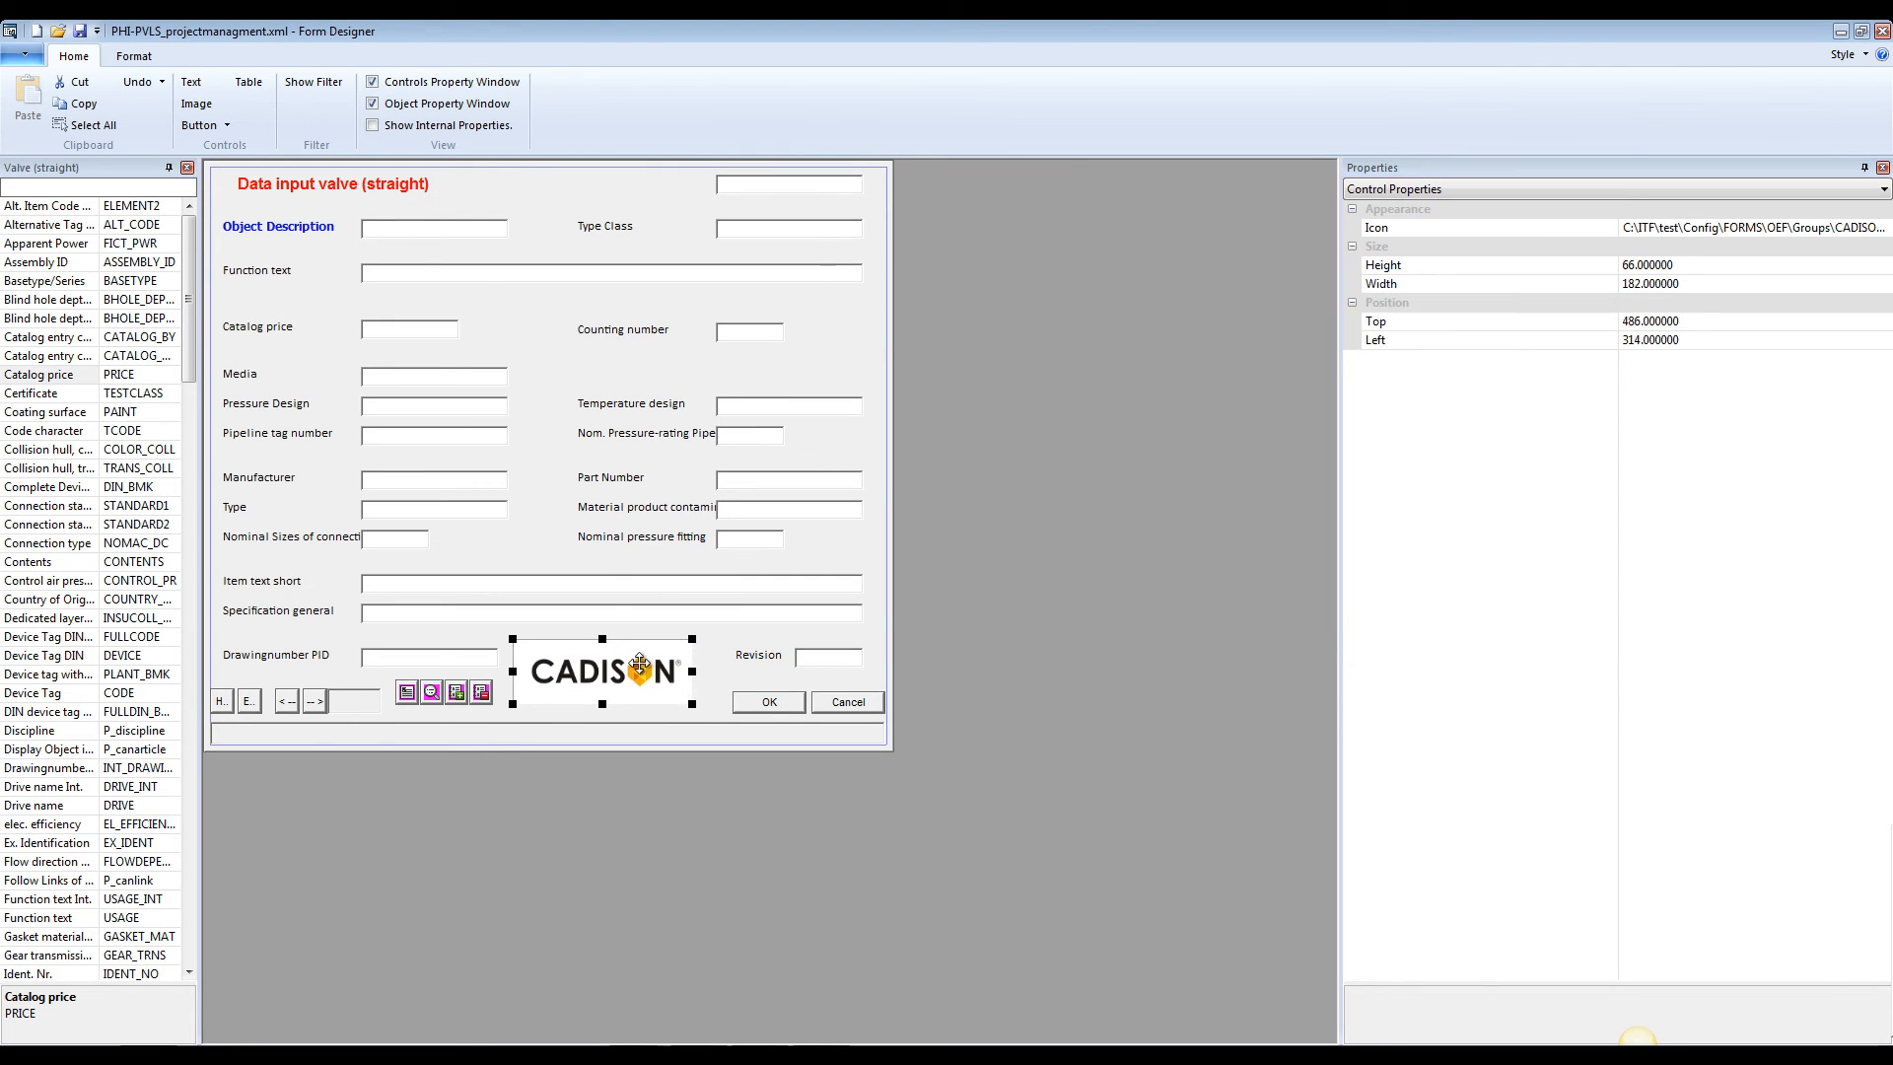
Reposition the CADISON logo to about Left 331 and Top 481, and save the form
left_click_drag(640, 666, 656, 661)
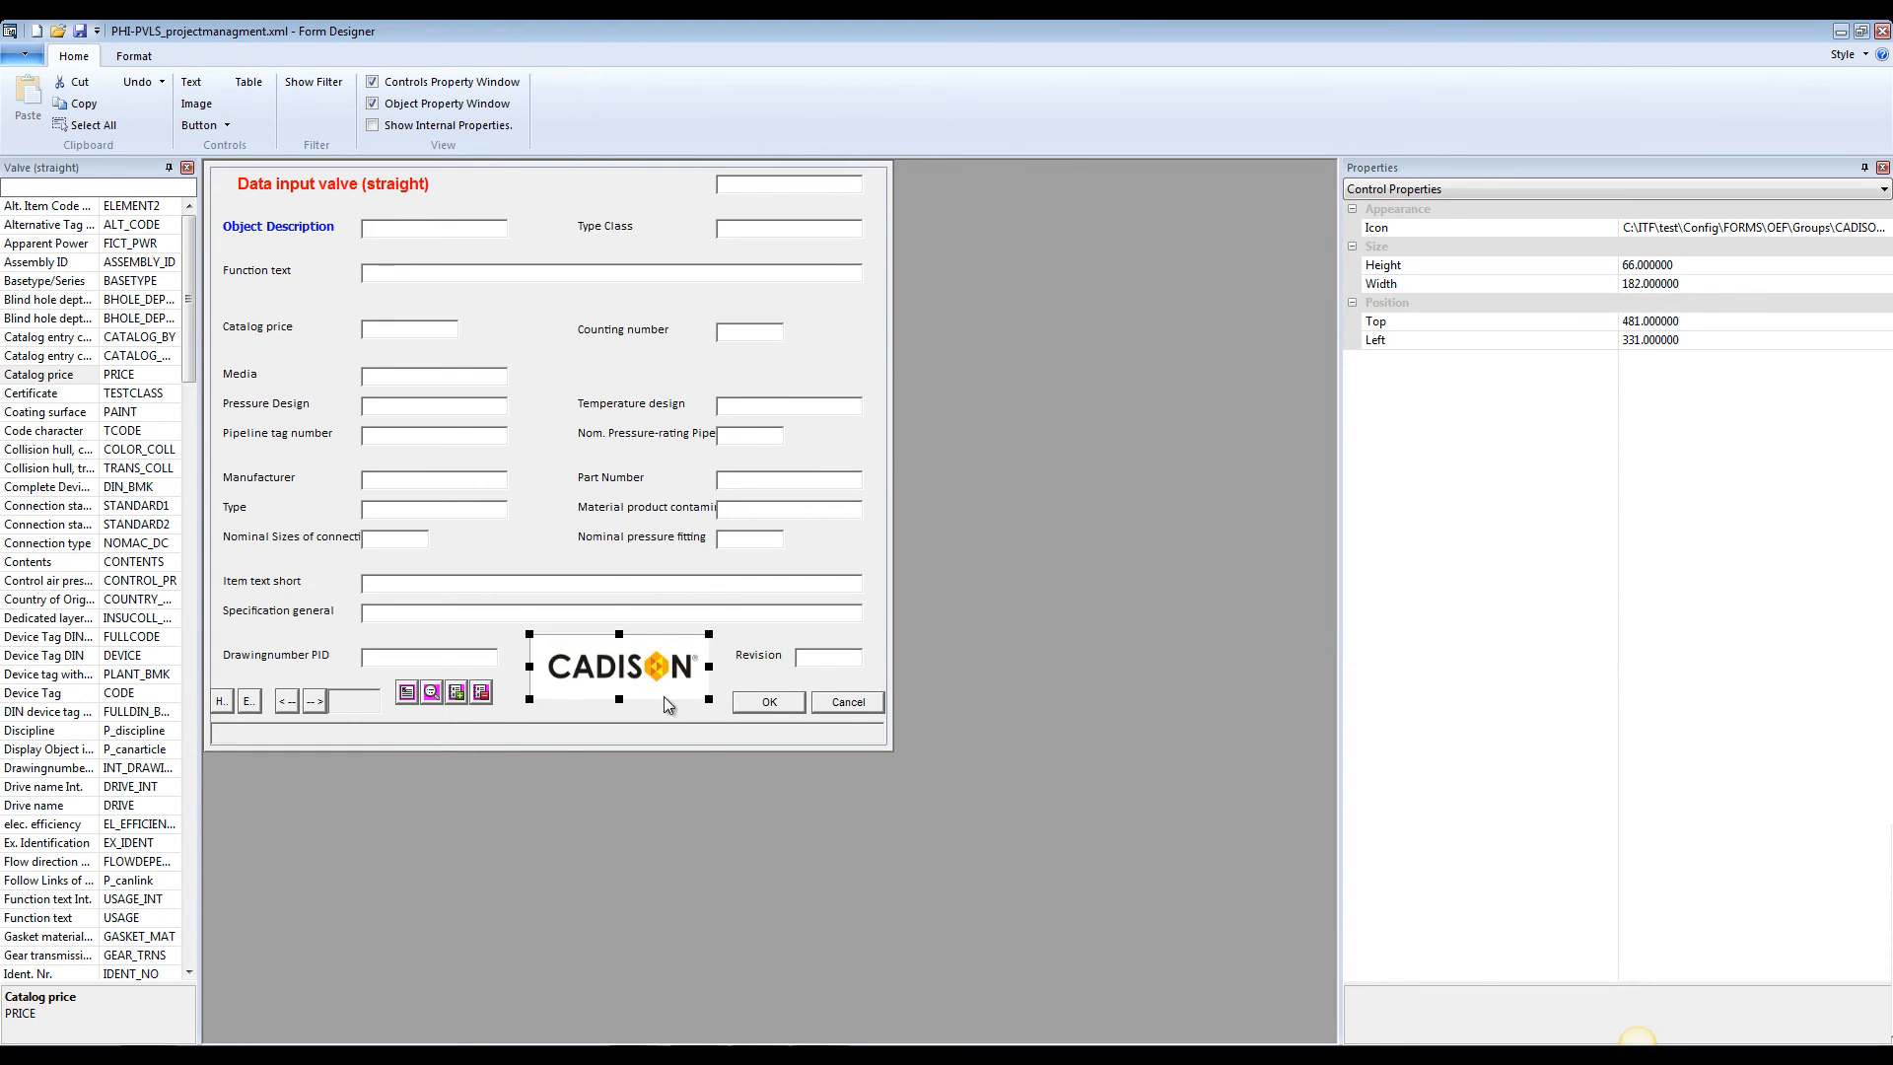
left_click(702, 737)
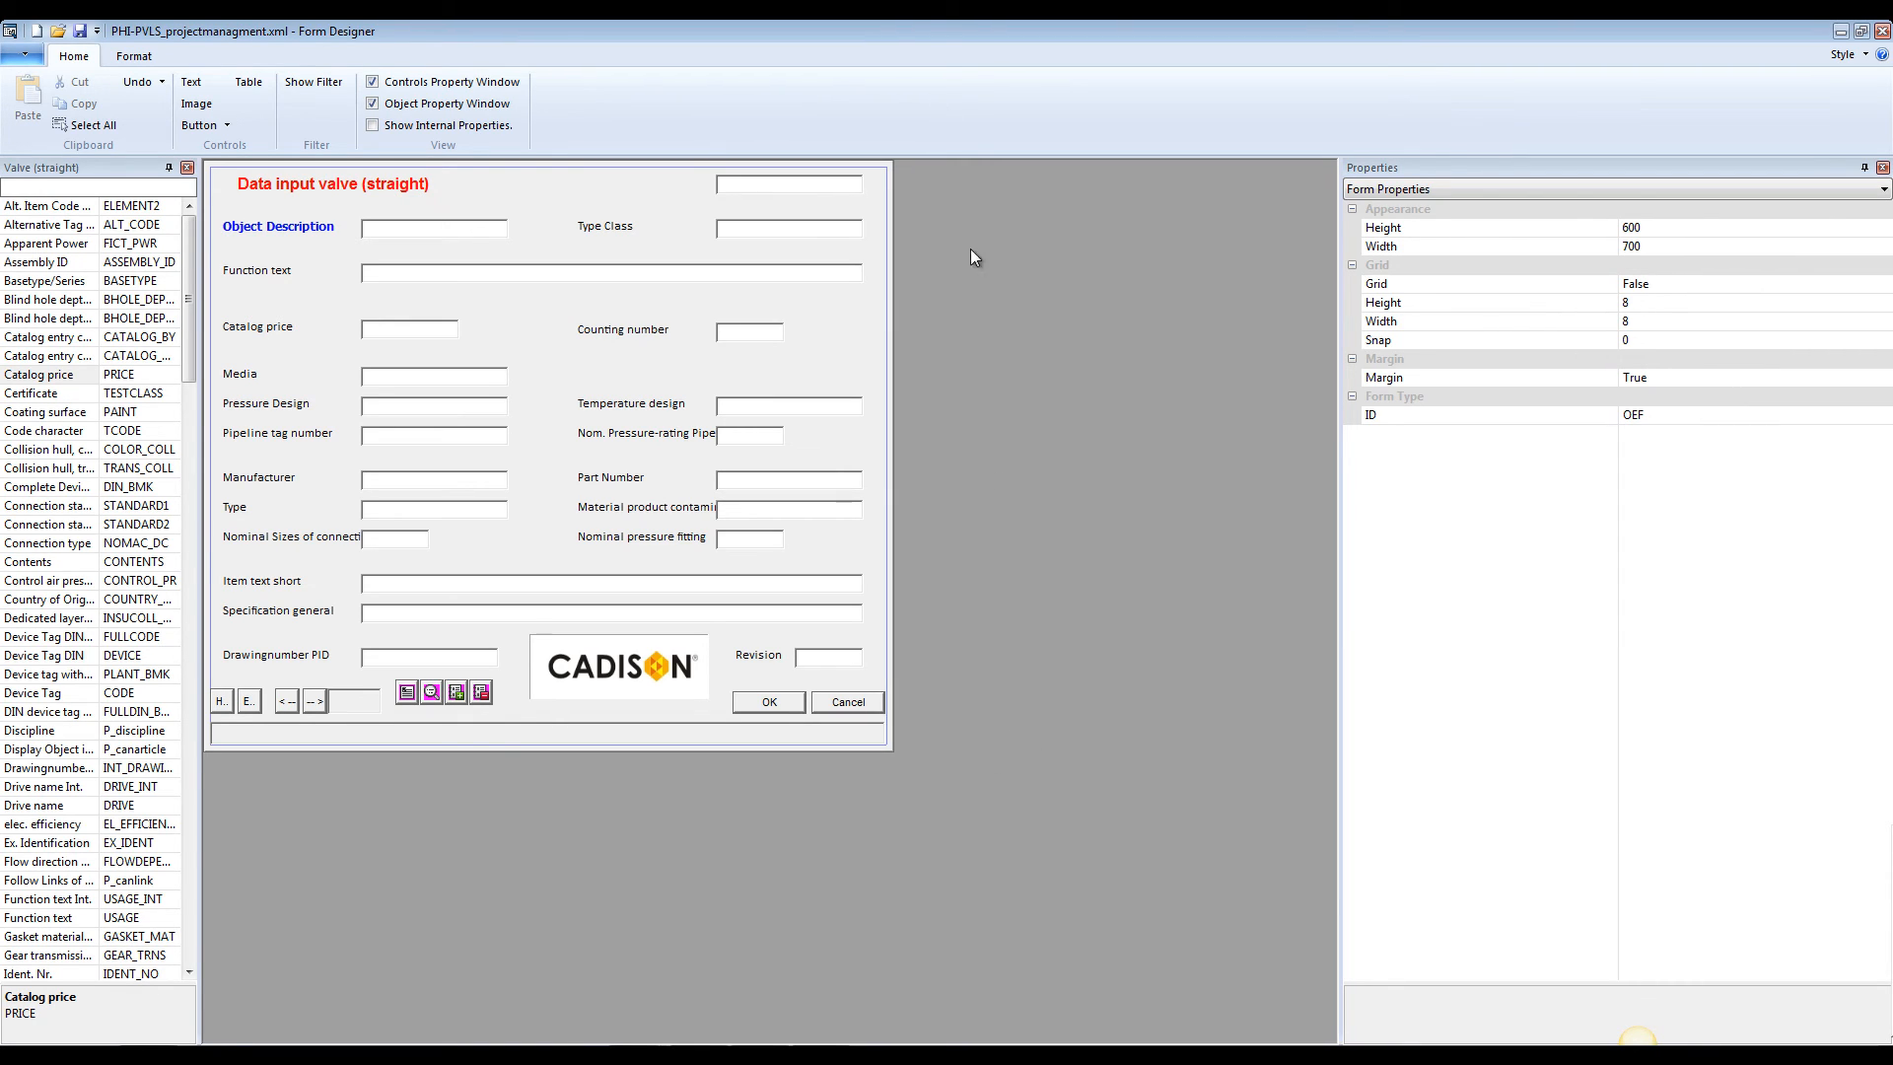
left_click(76, 36)
Switch to the desktop, browse the test folder to Config\English\PHI-AN, and locate the check file Check existing catalog entry.chk
left_click(1840, 33)
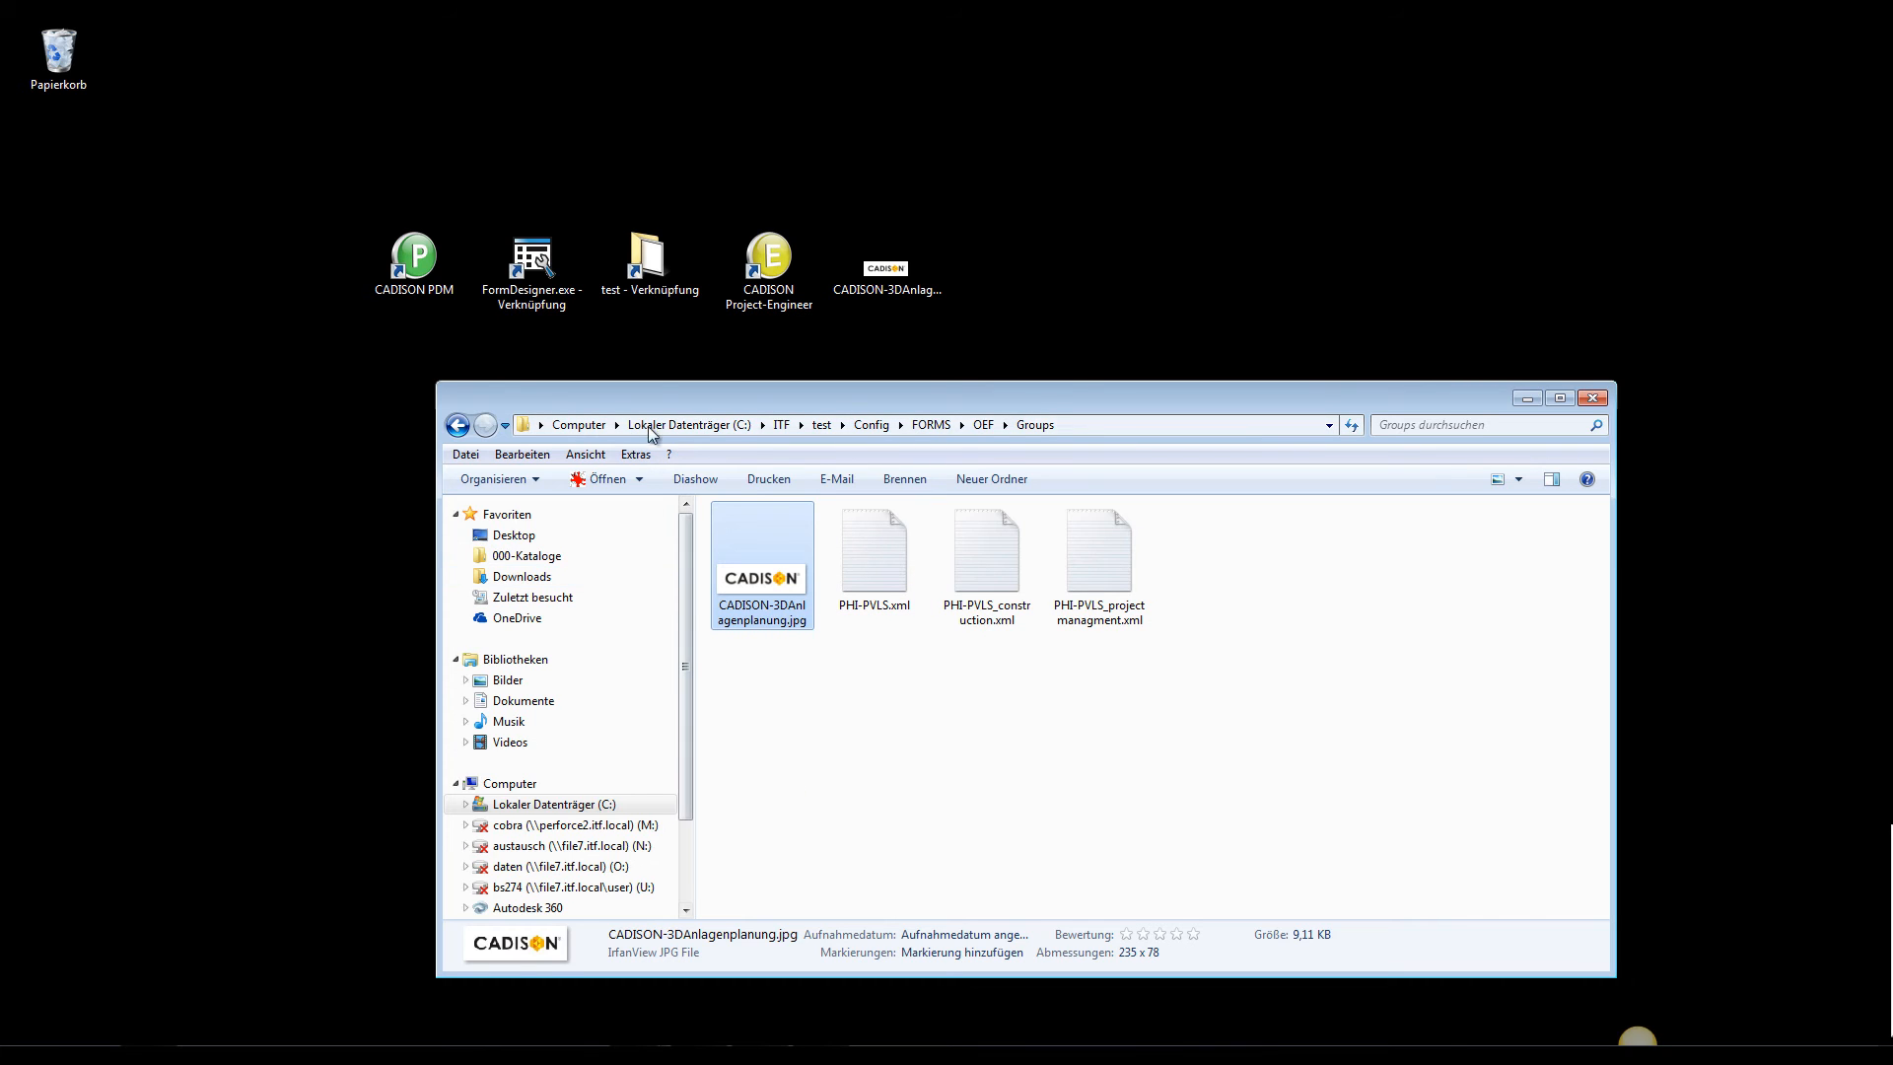
double_click(636, 289)
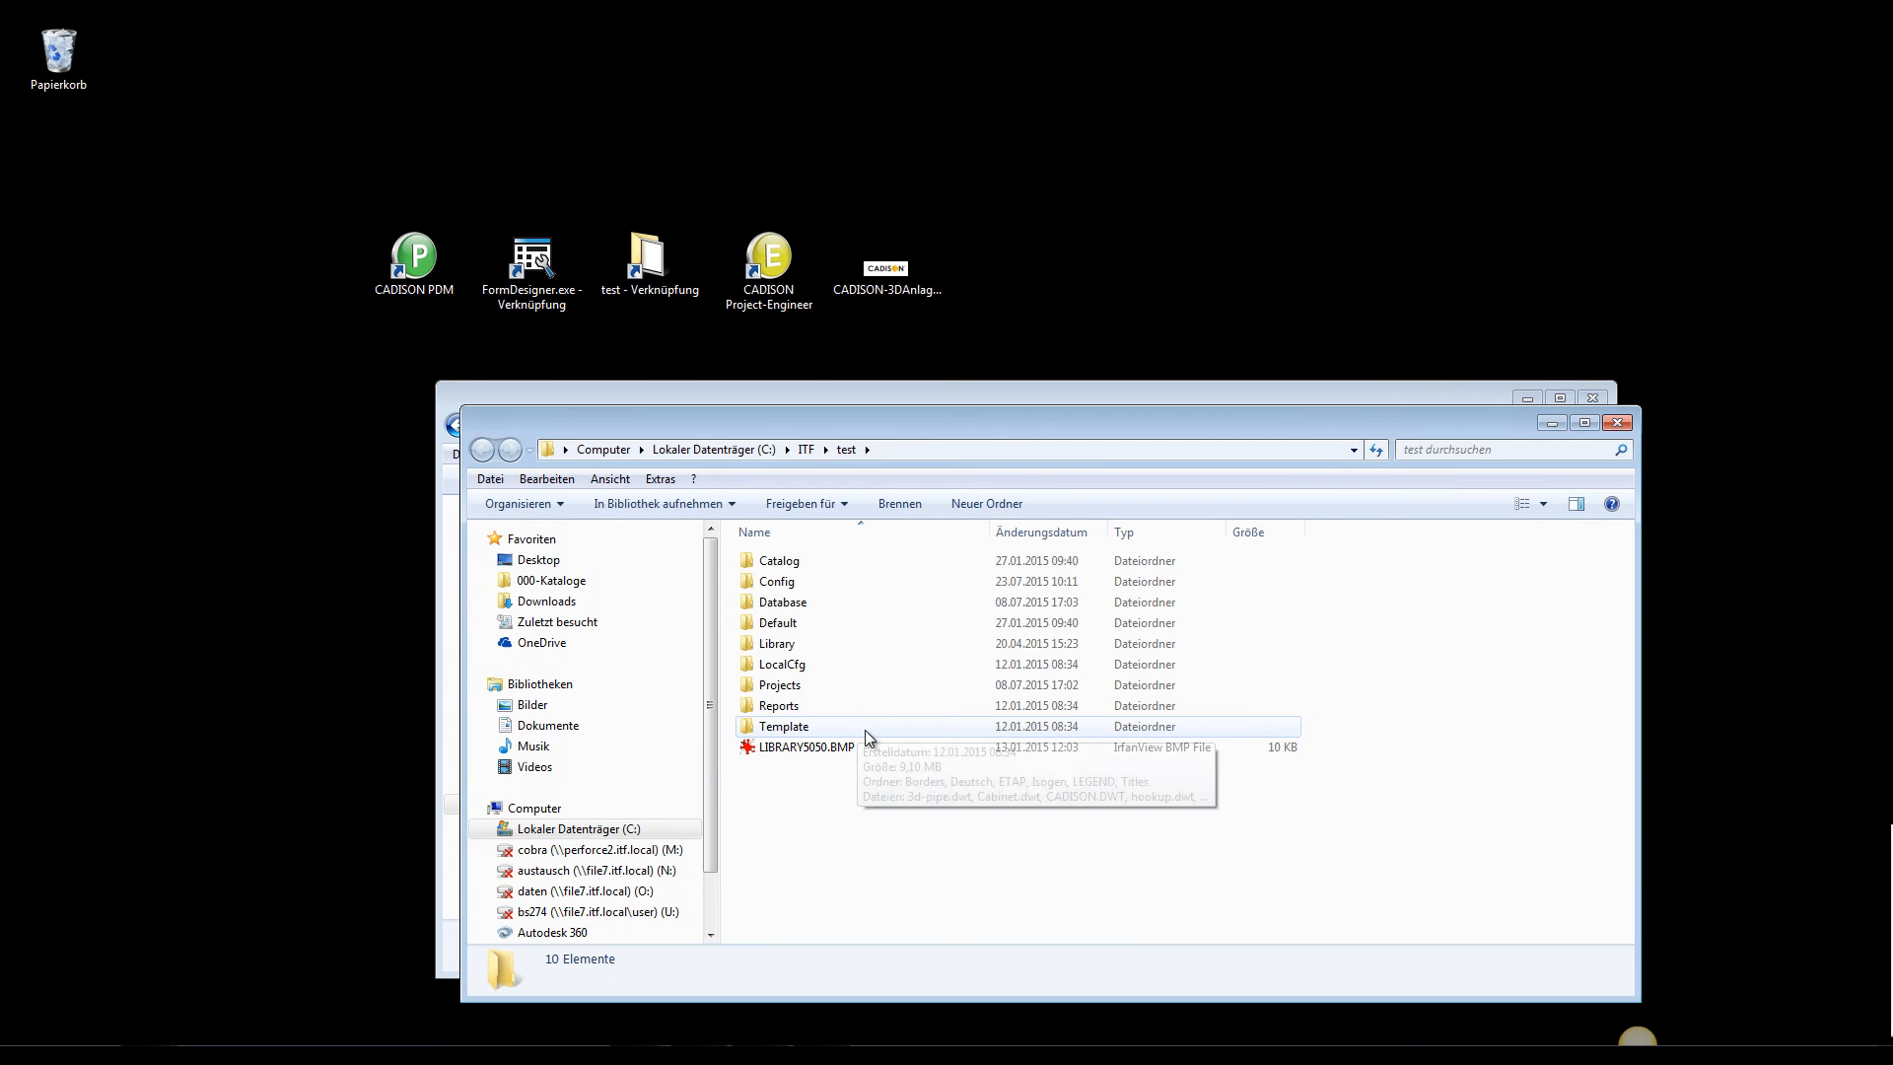
double_click(801, 581)
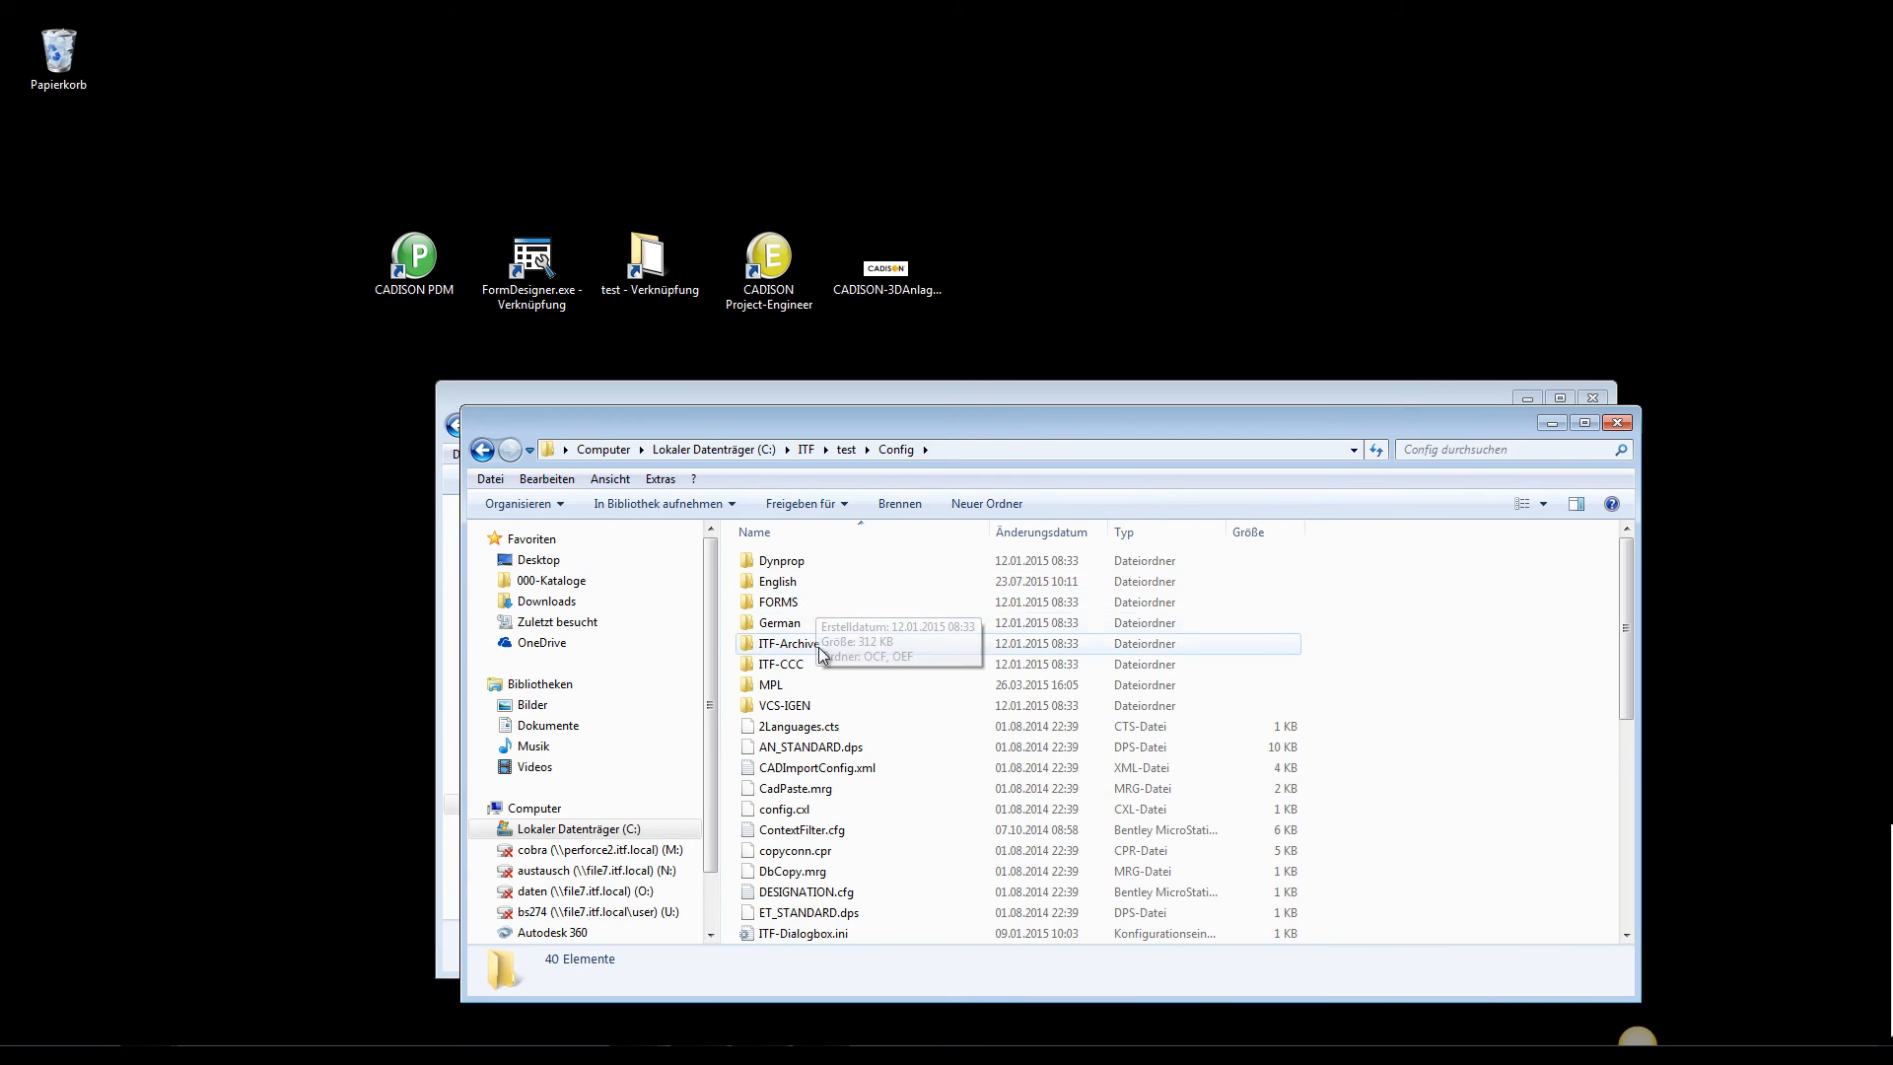
double_click(800, 590)
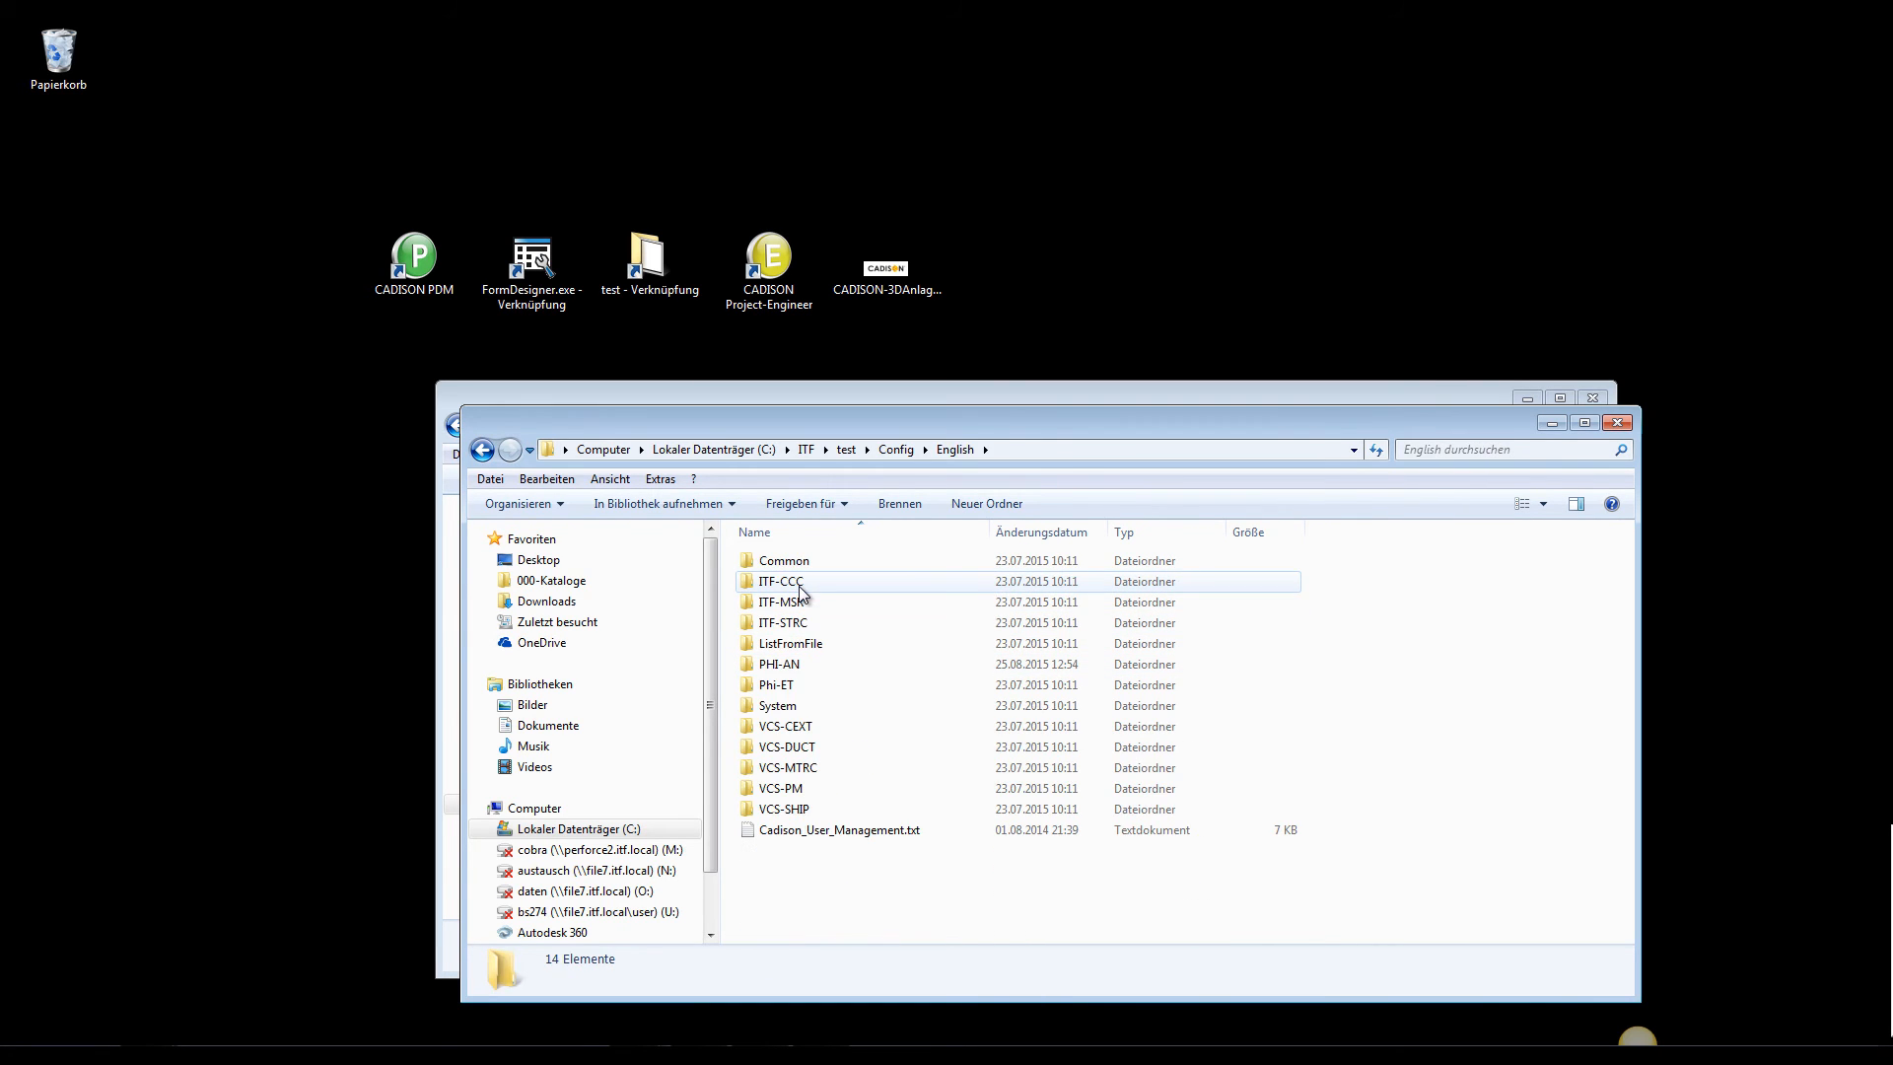
double_click(810, 669)
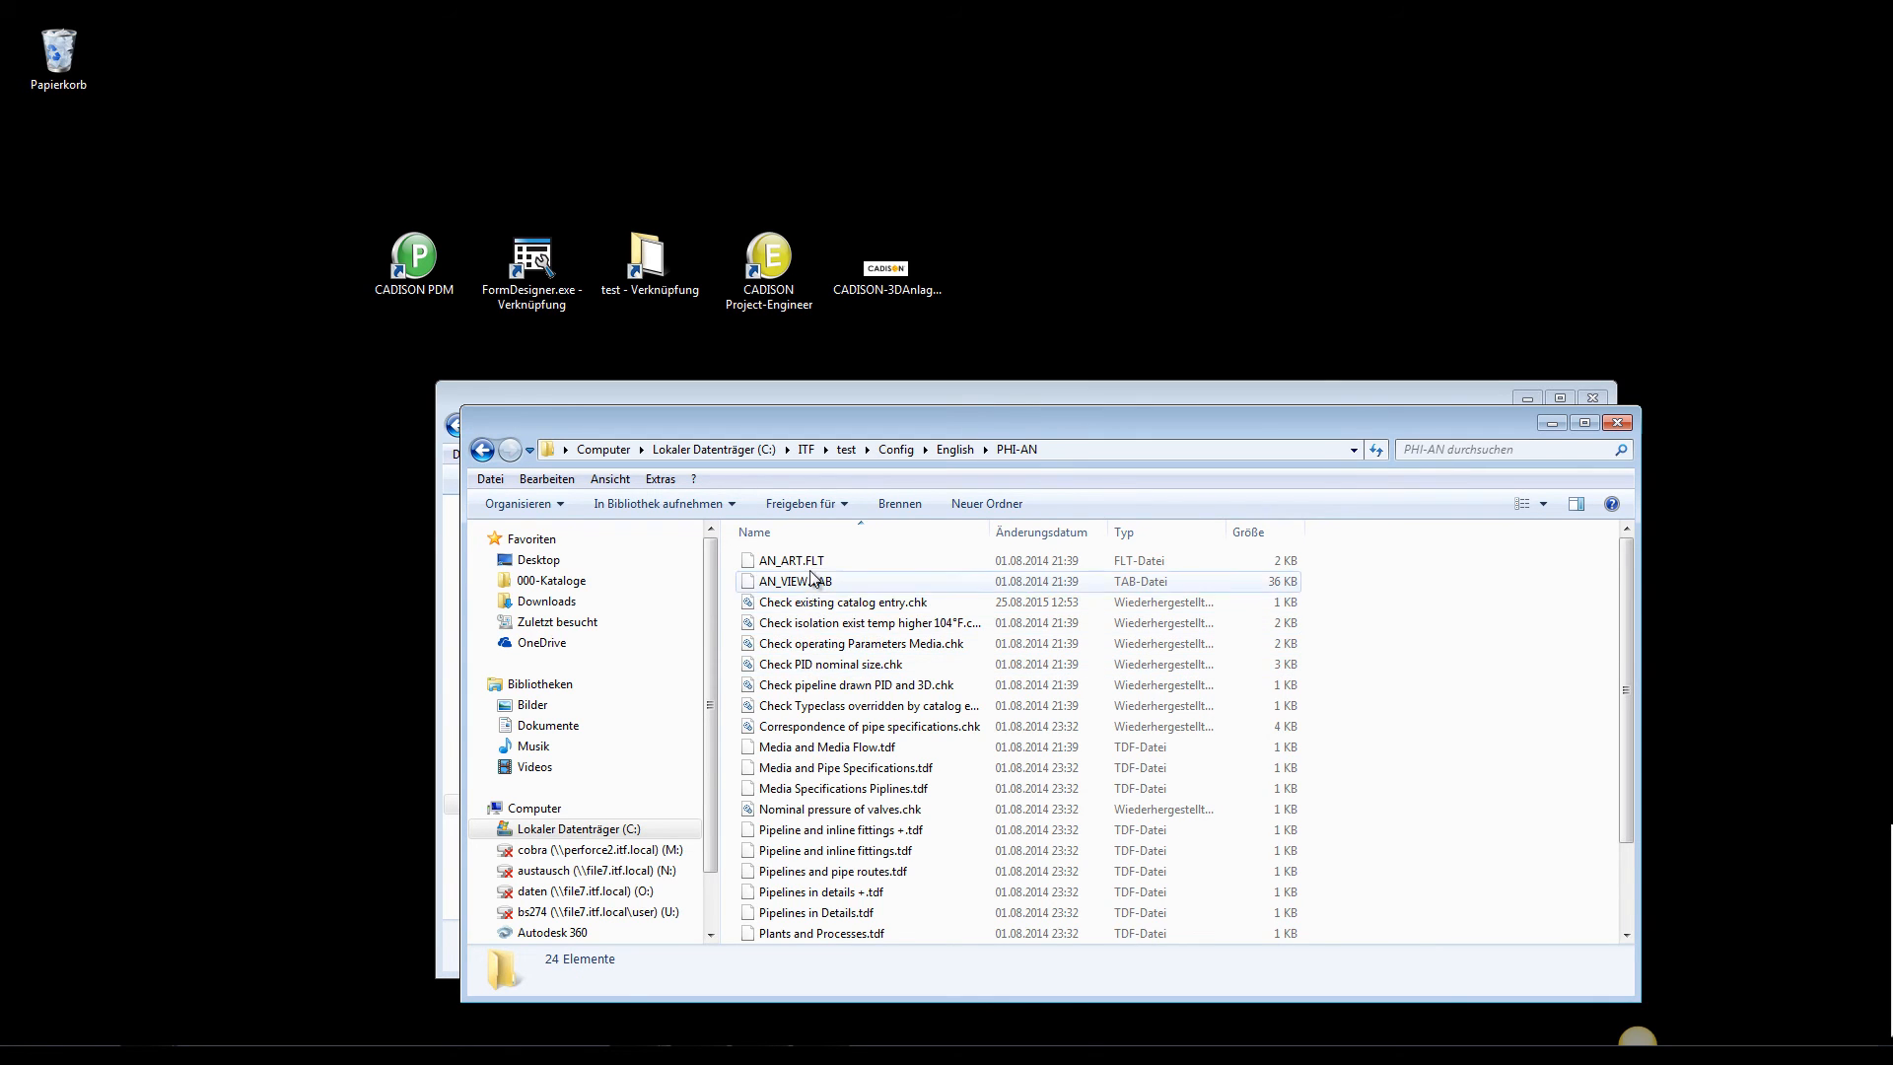
left_click(843, 602)
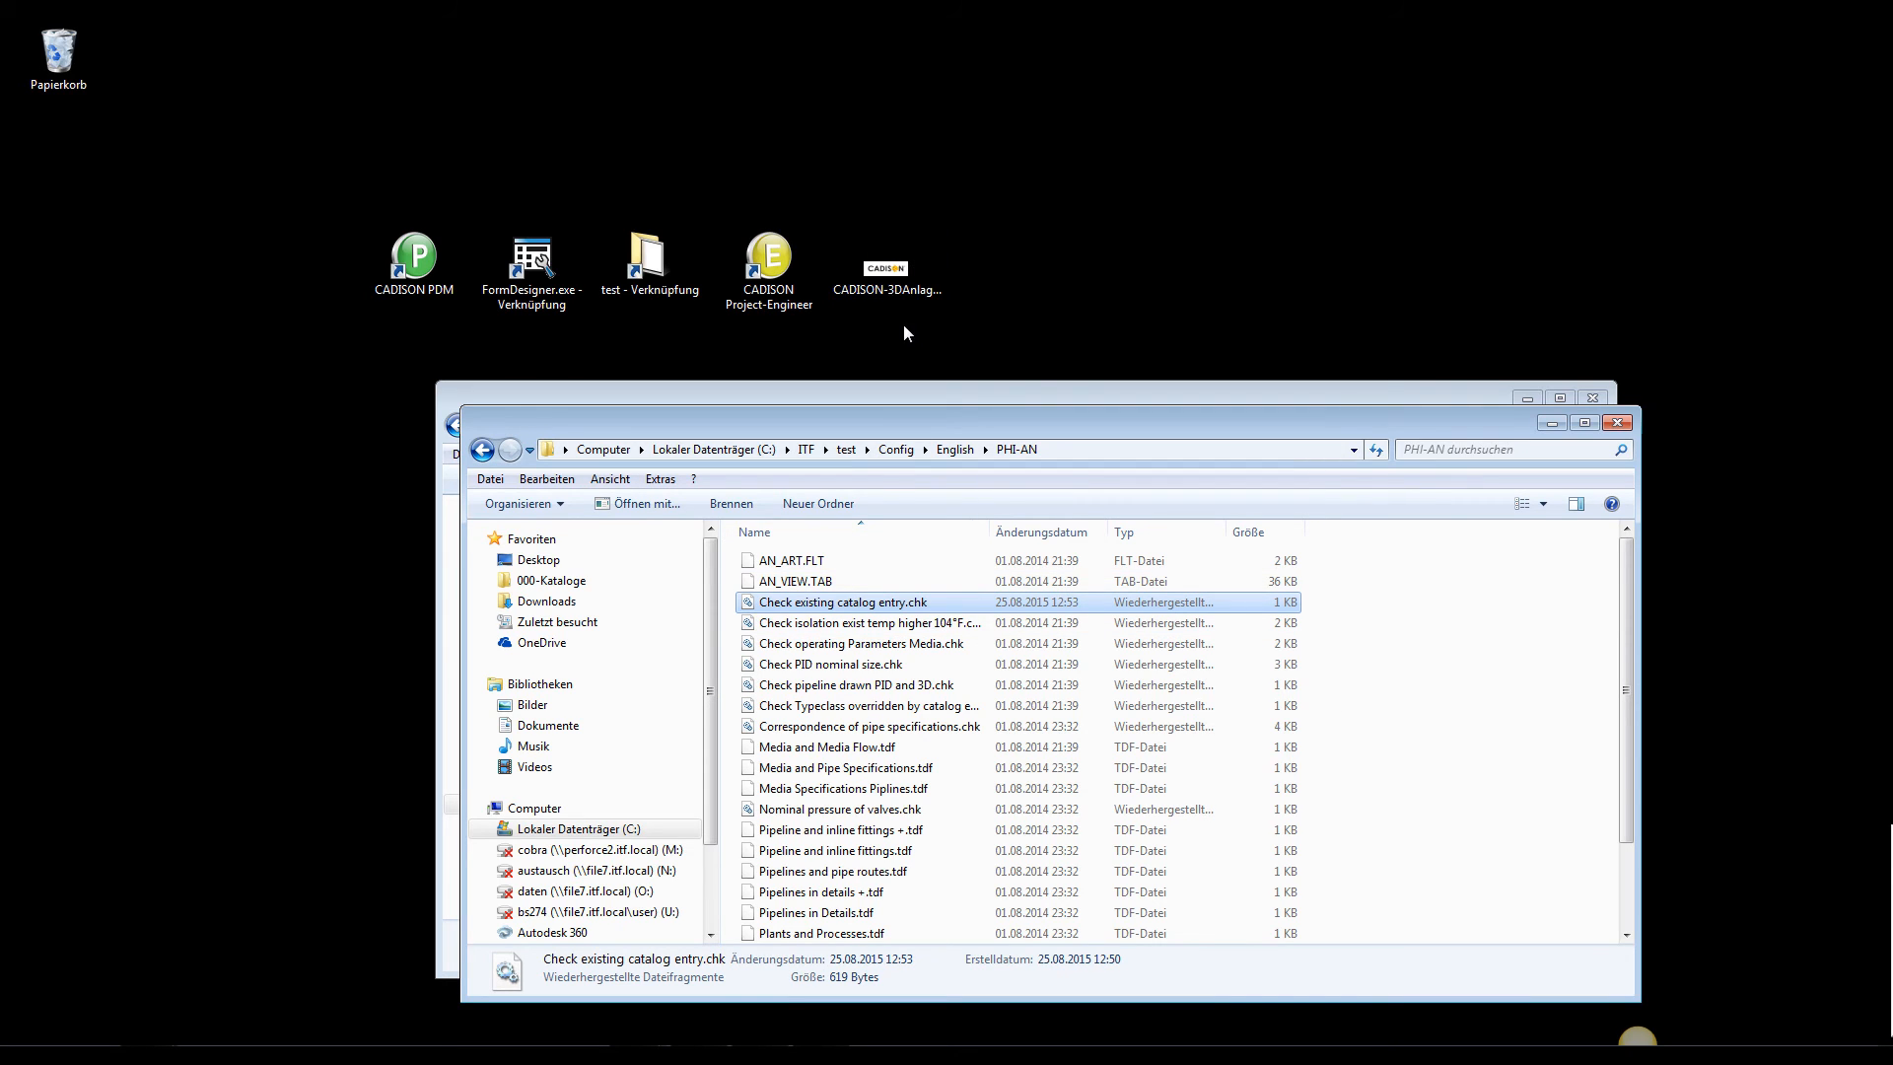
Start CADISON Project-Engineer, log in as the construction user, and open the CIC 2011 project under cic2012.prj
double_click(770, 266)
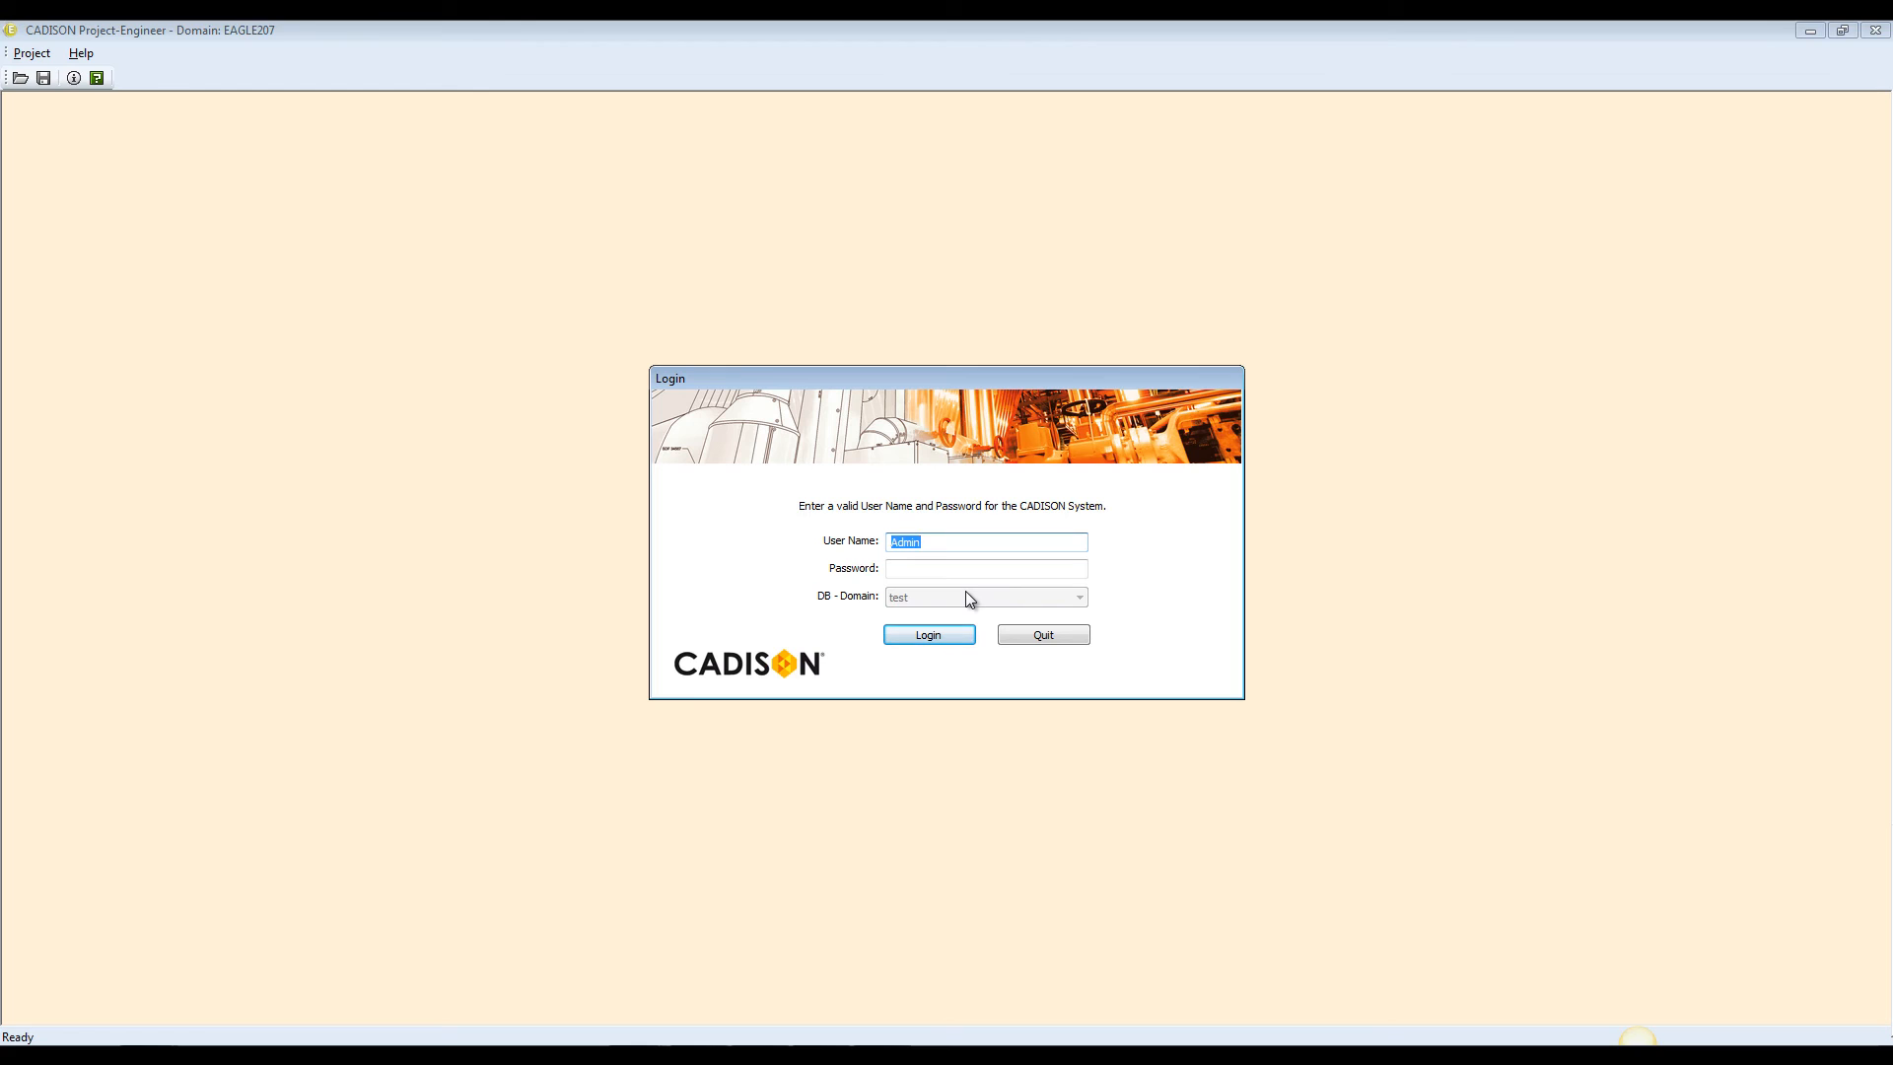
type("construction")
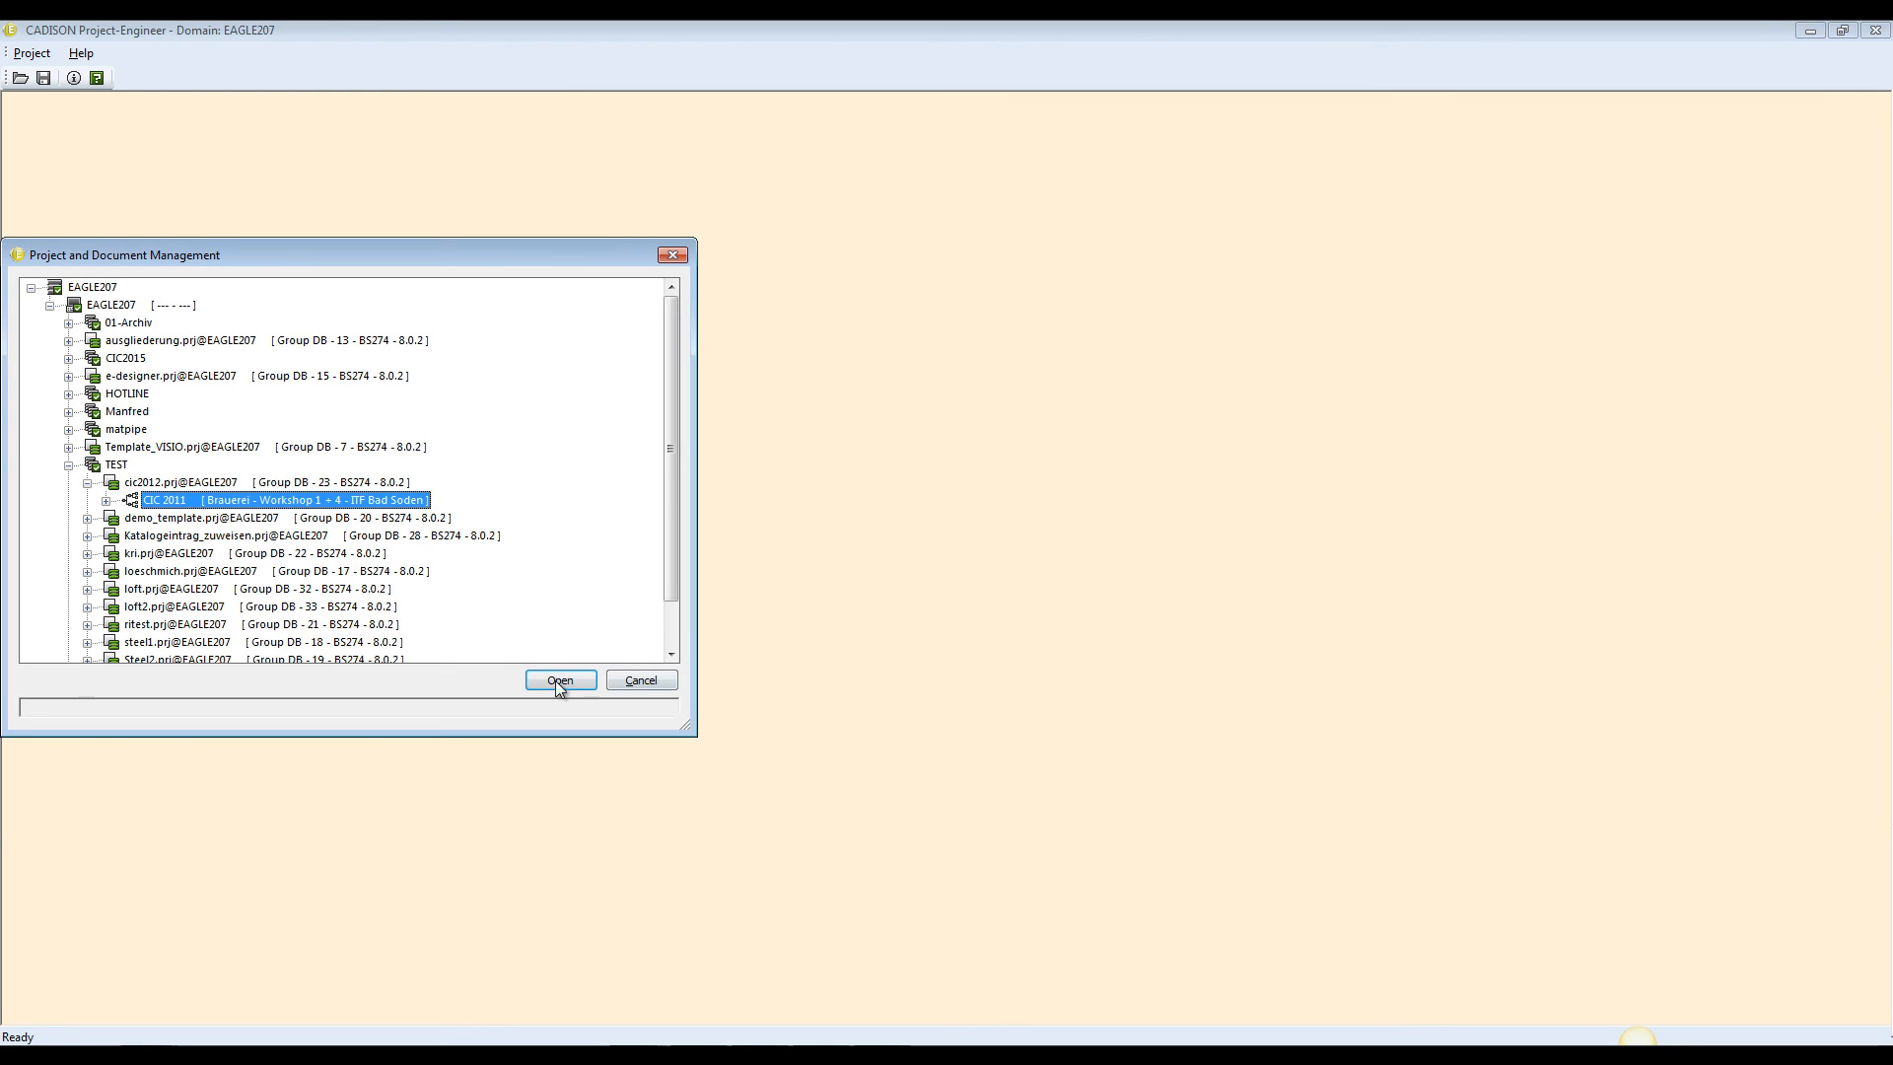
left_click(557, 683)
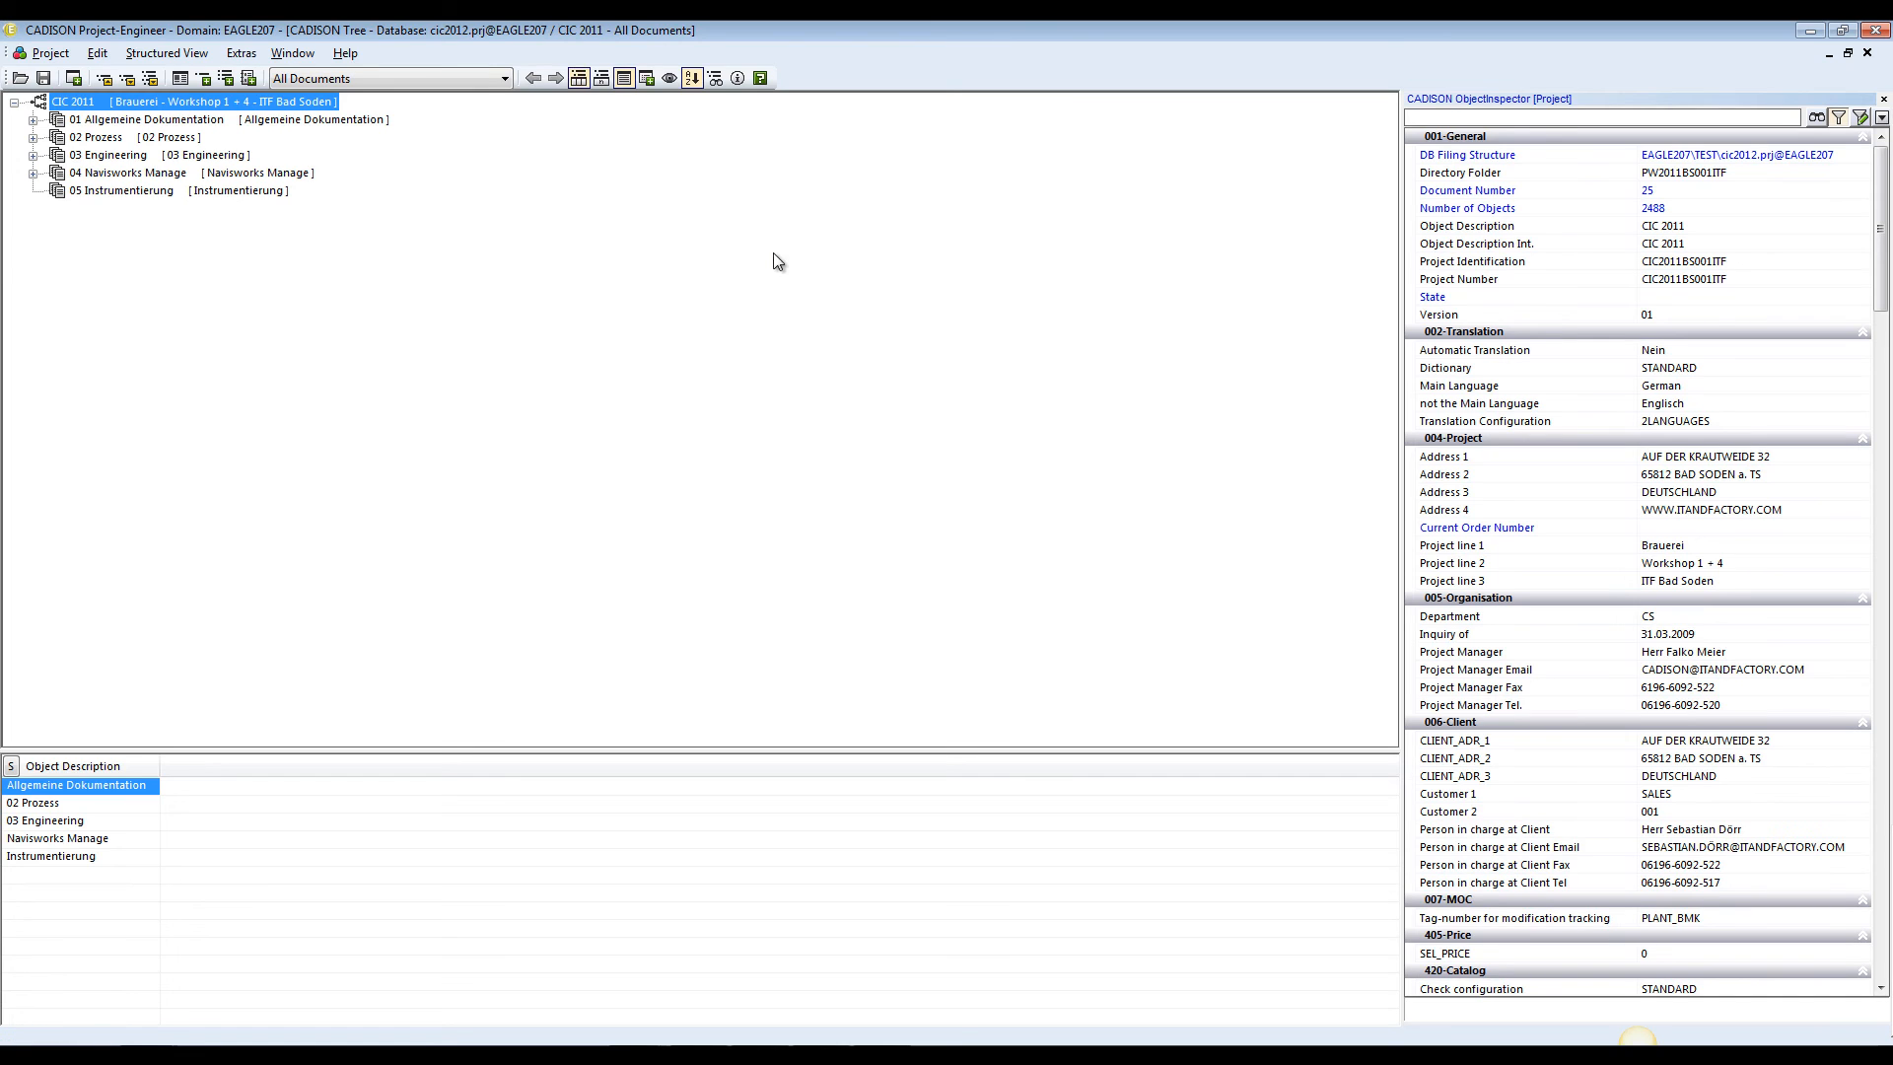
Change the project tree's structured view from All Documents to __anpassen
left_click(380, 79)
scroll(398, 99, "up", 1)
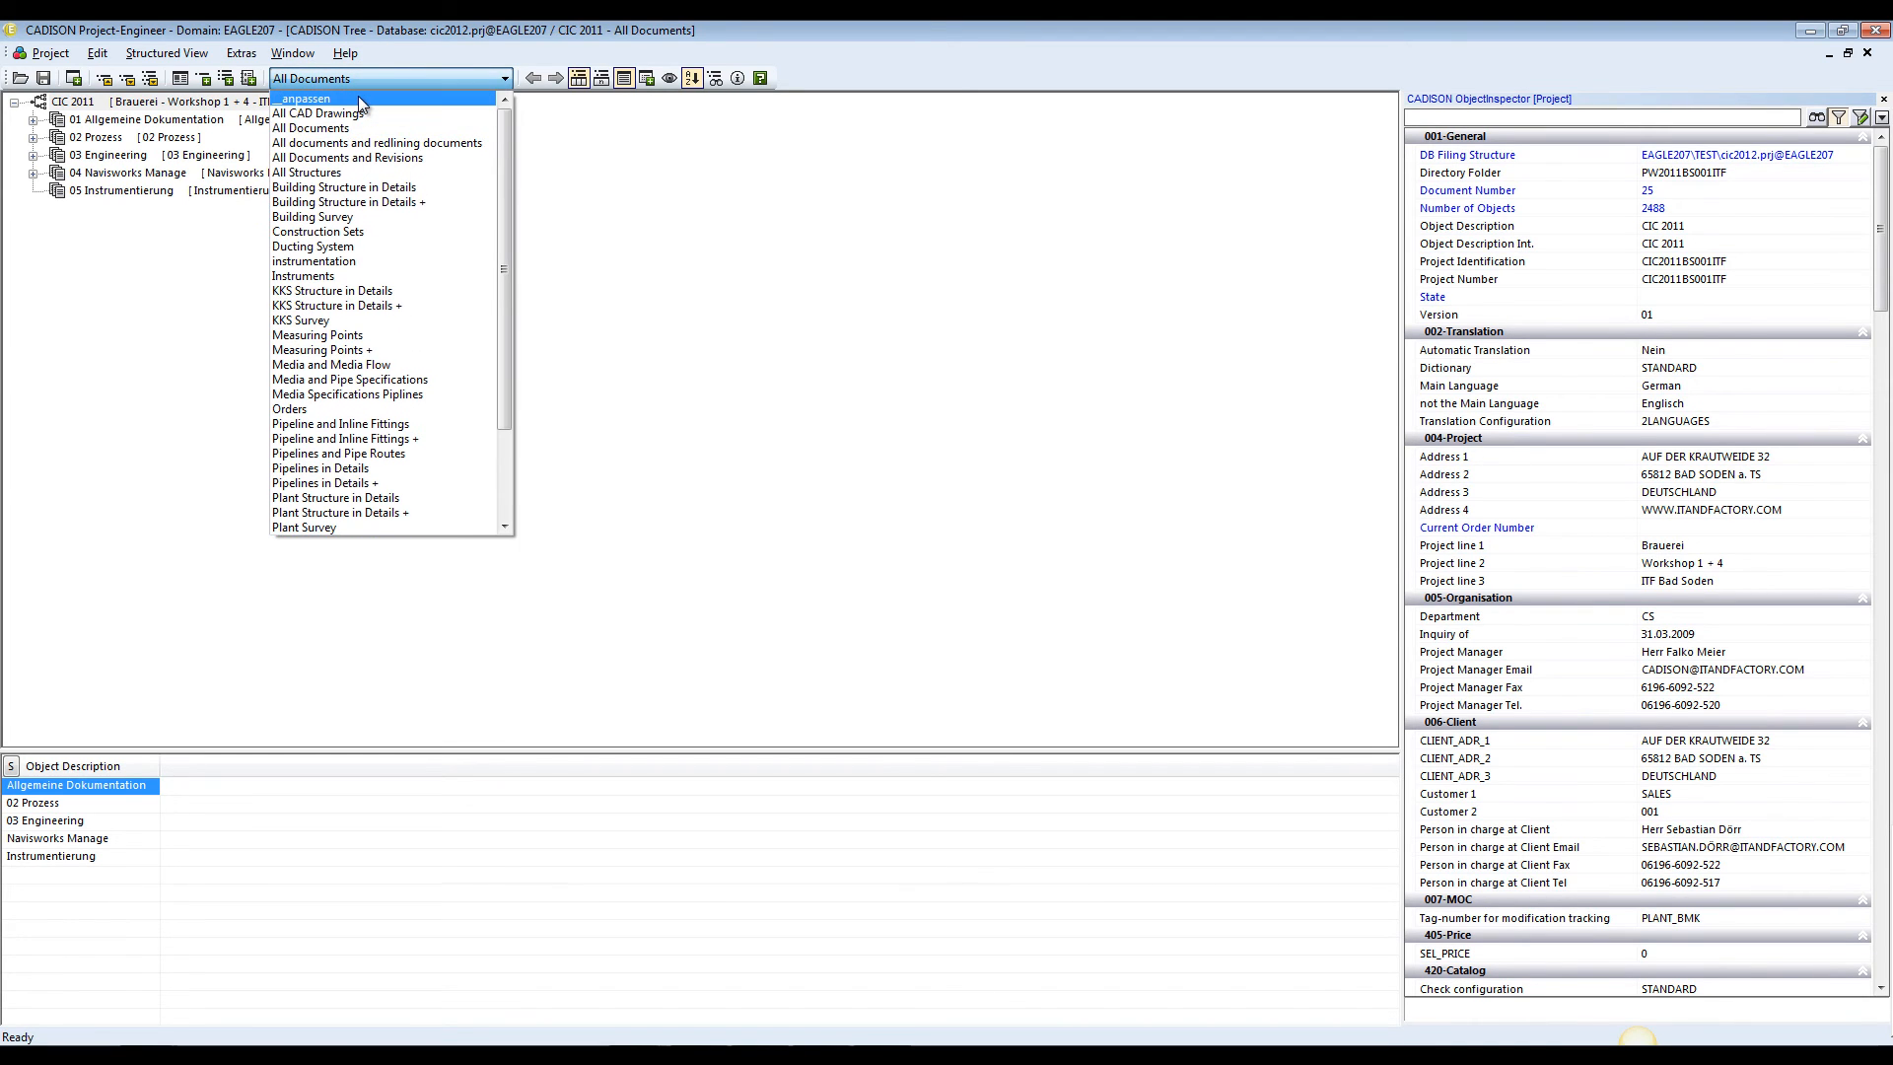
left_click(358, 98)
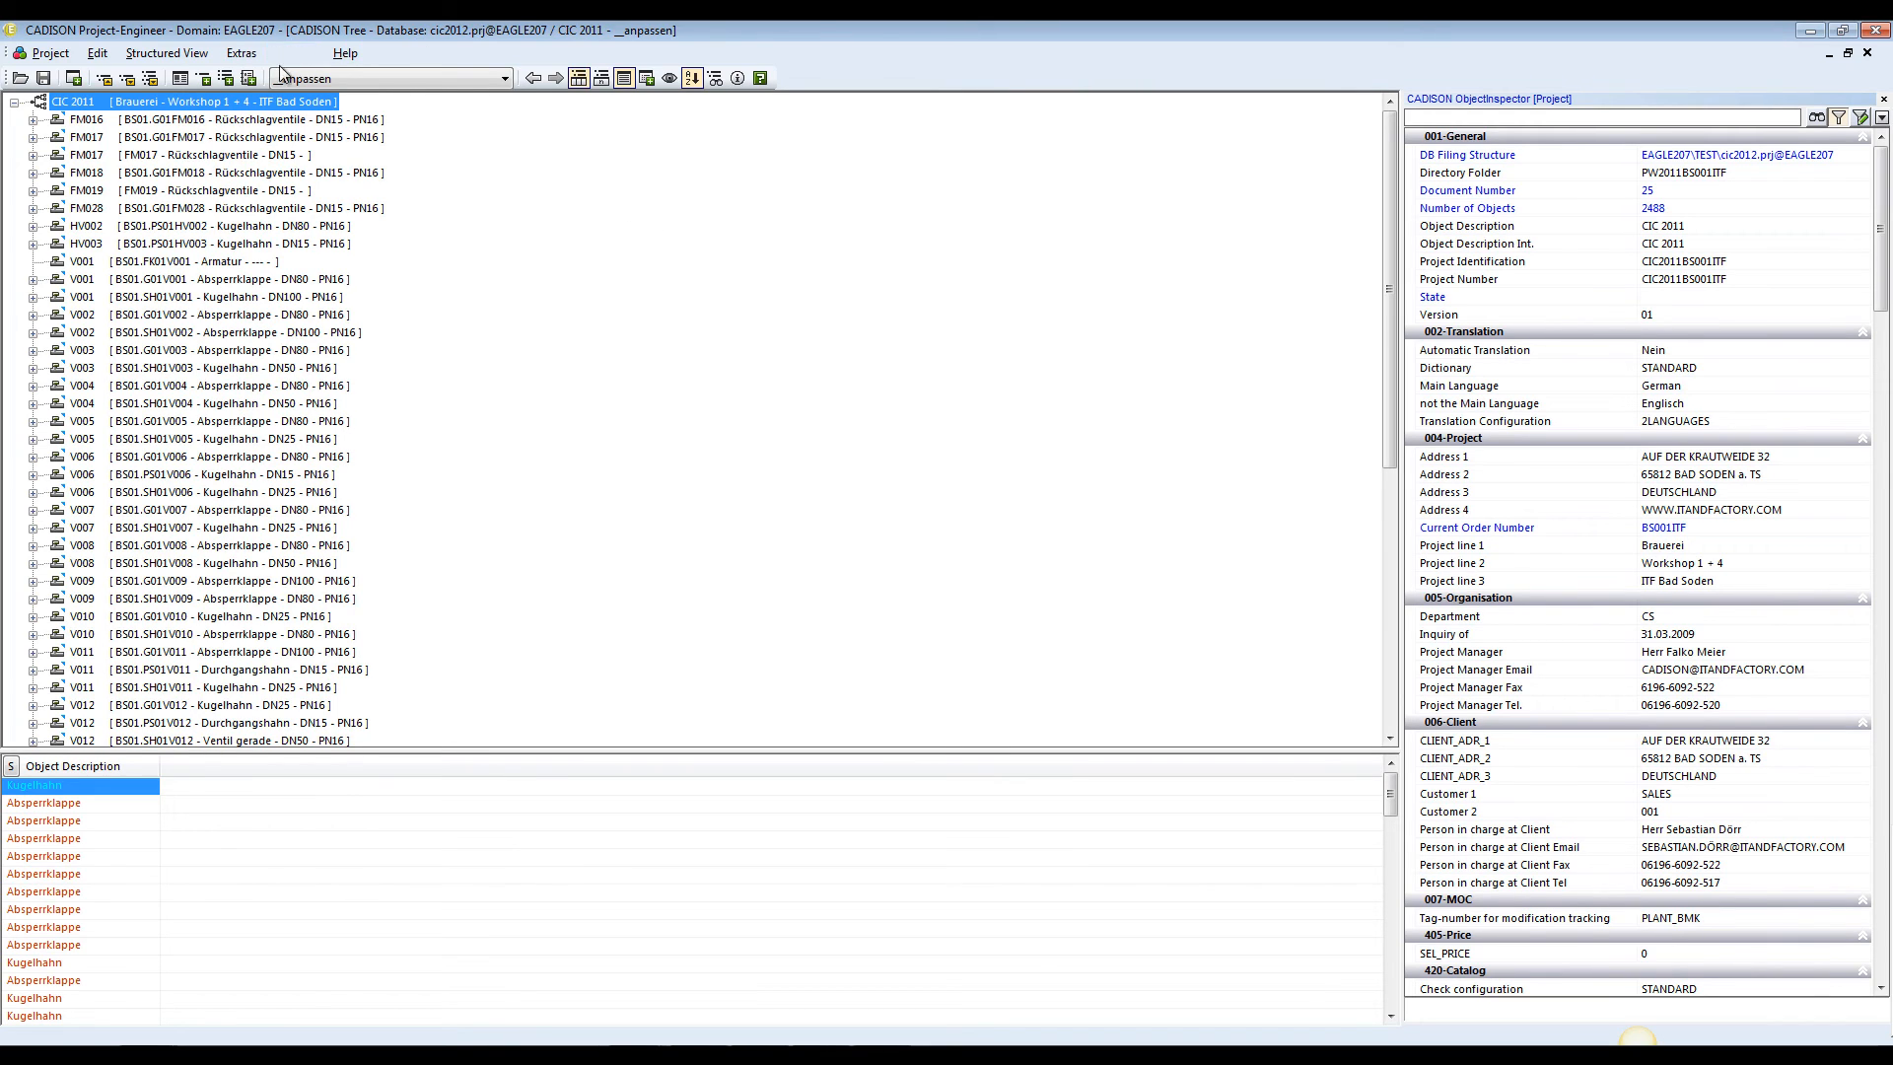
Create a logic analyzer container for the CIC 2011 project with the check "Check existing catalog entry"
left_click(242, 54)
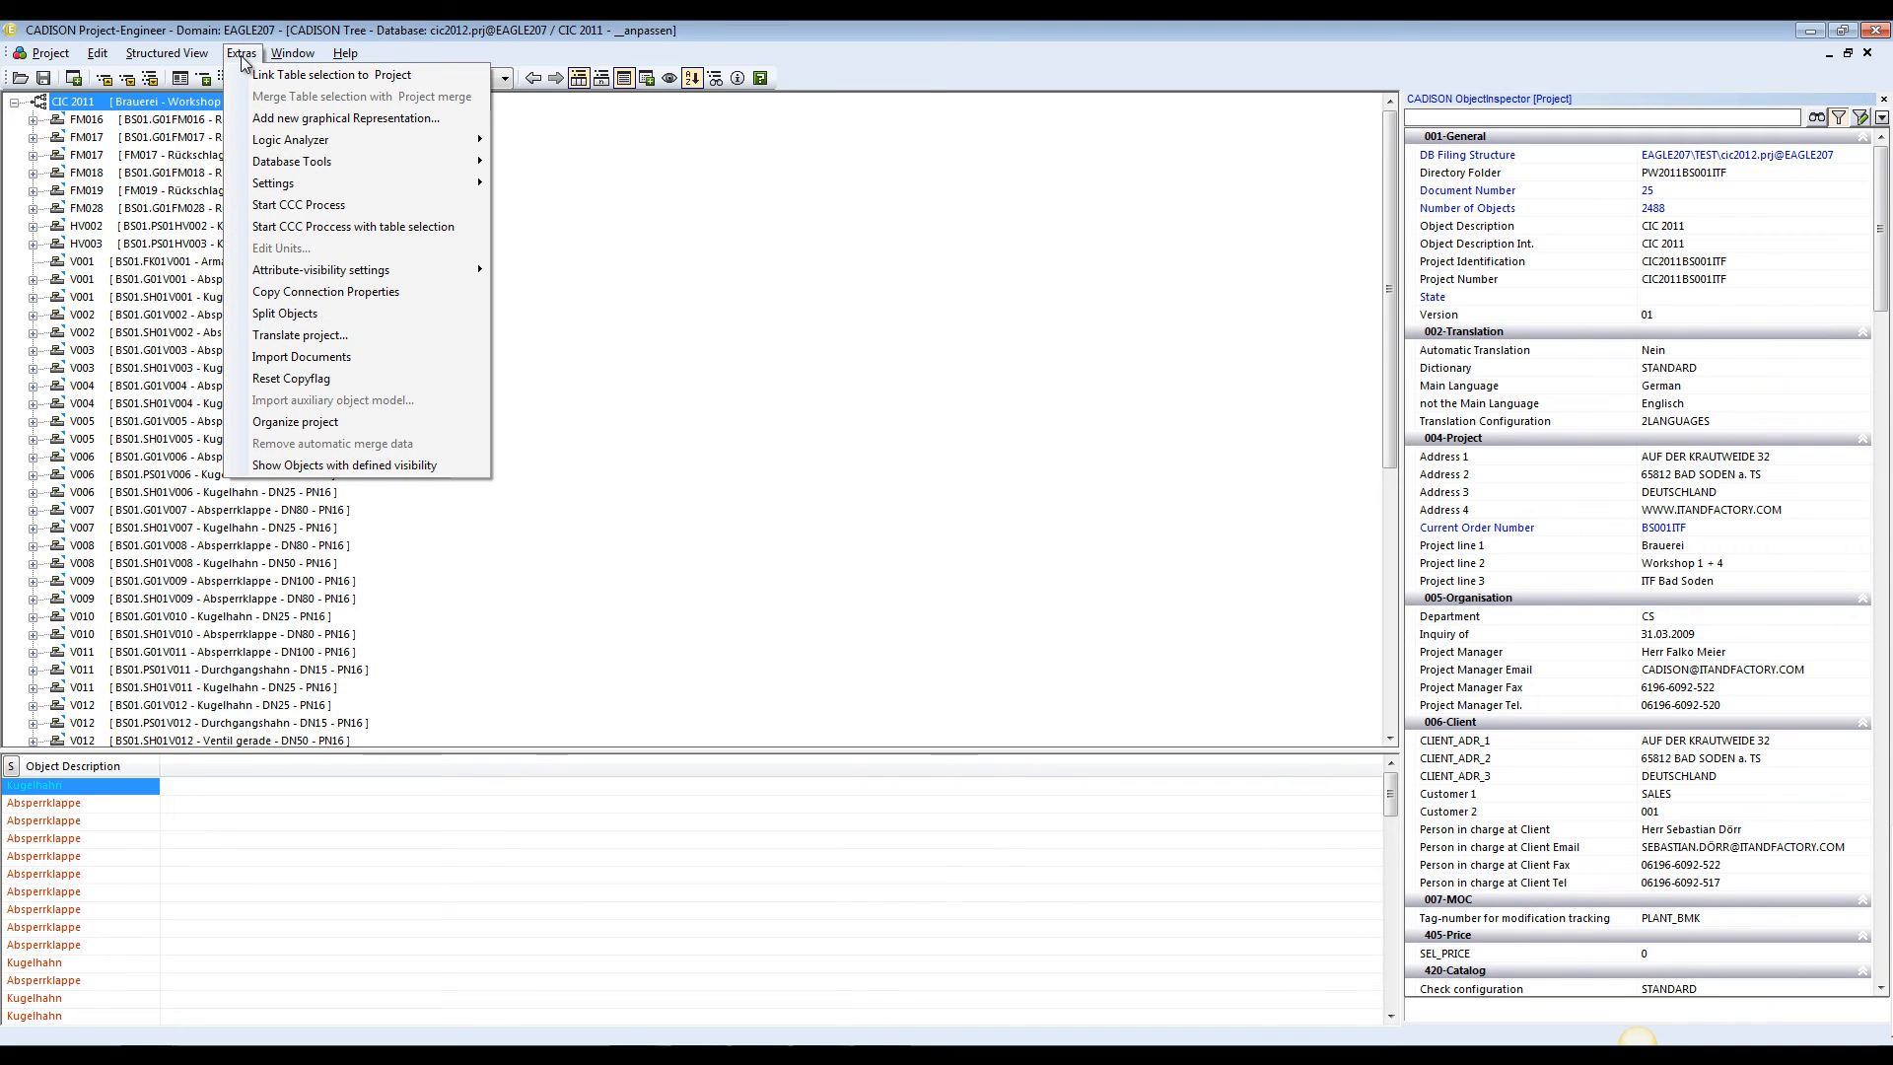
mouse_move(316, 150)
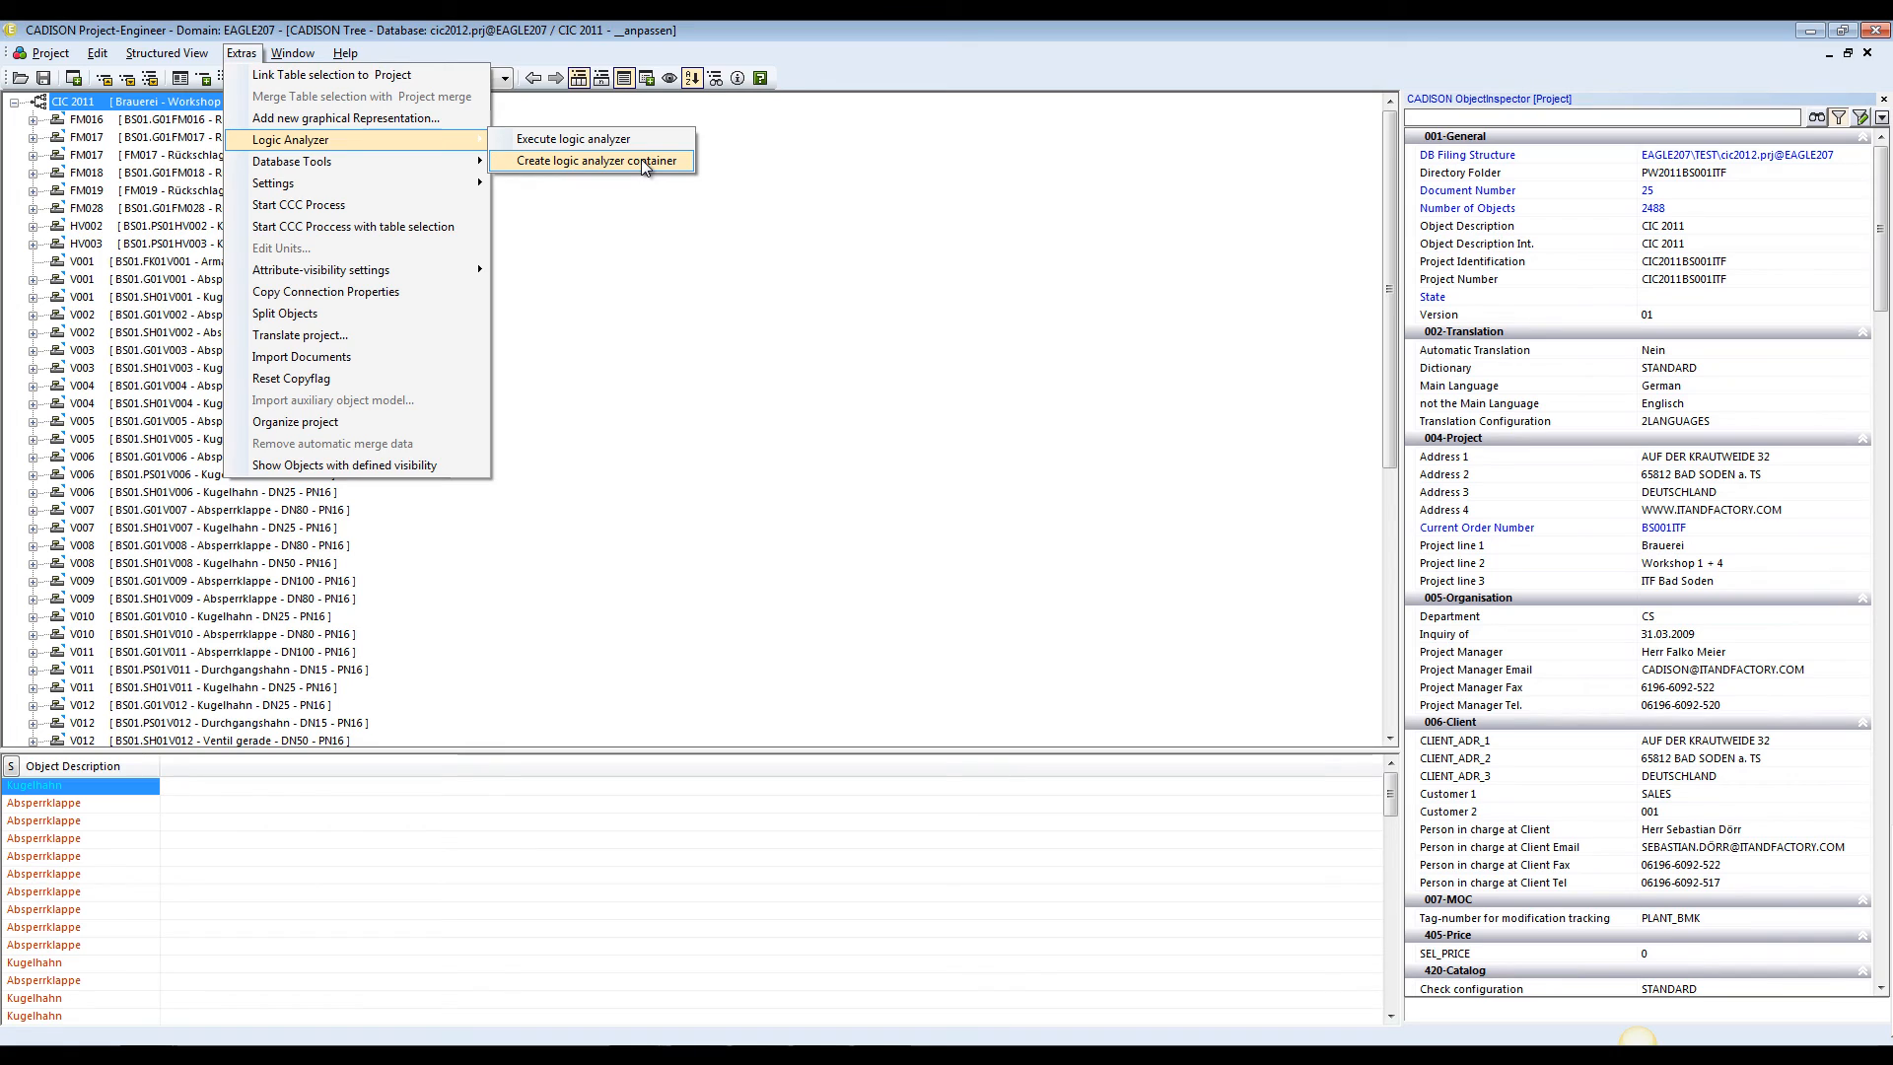
left_click(641, 160)
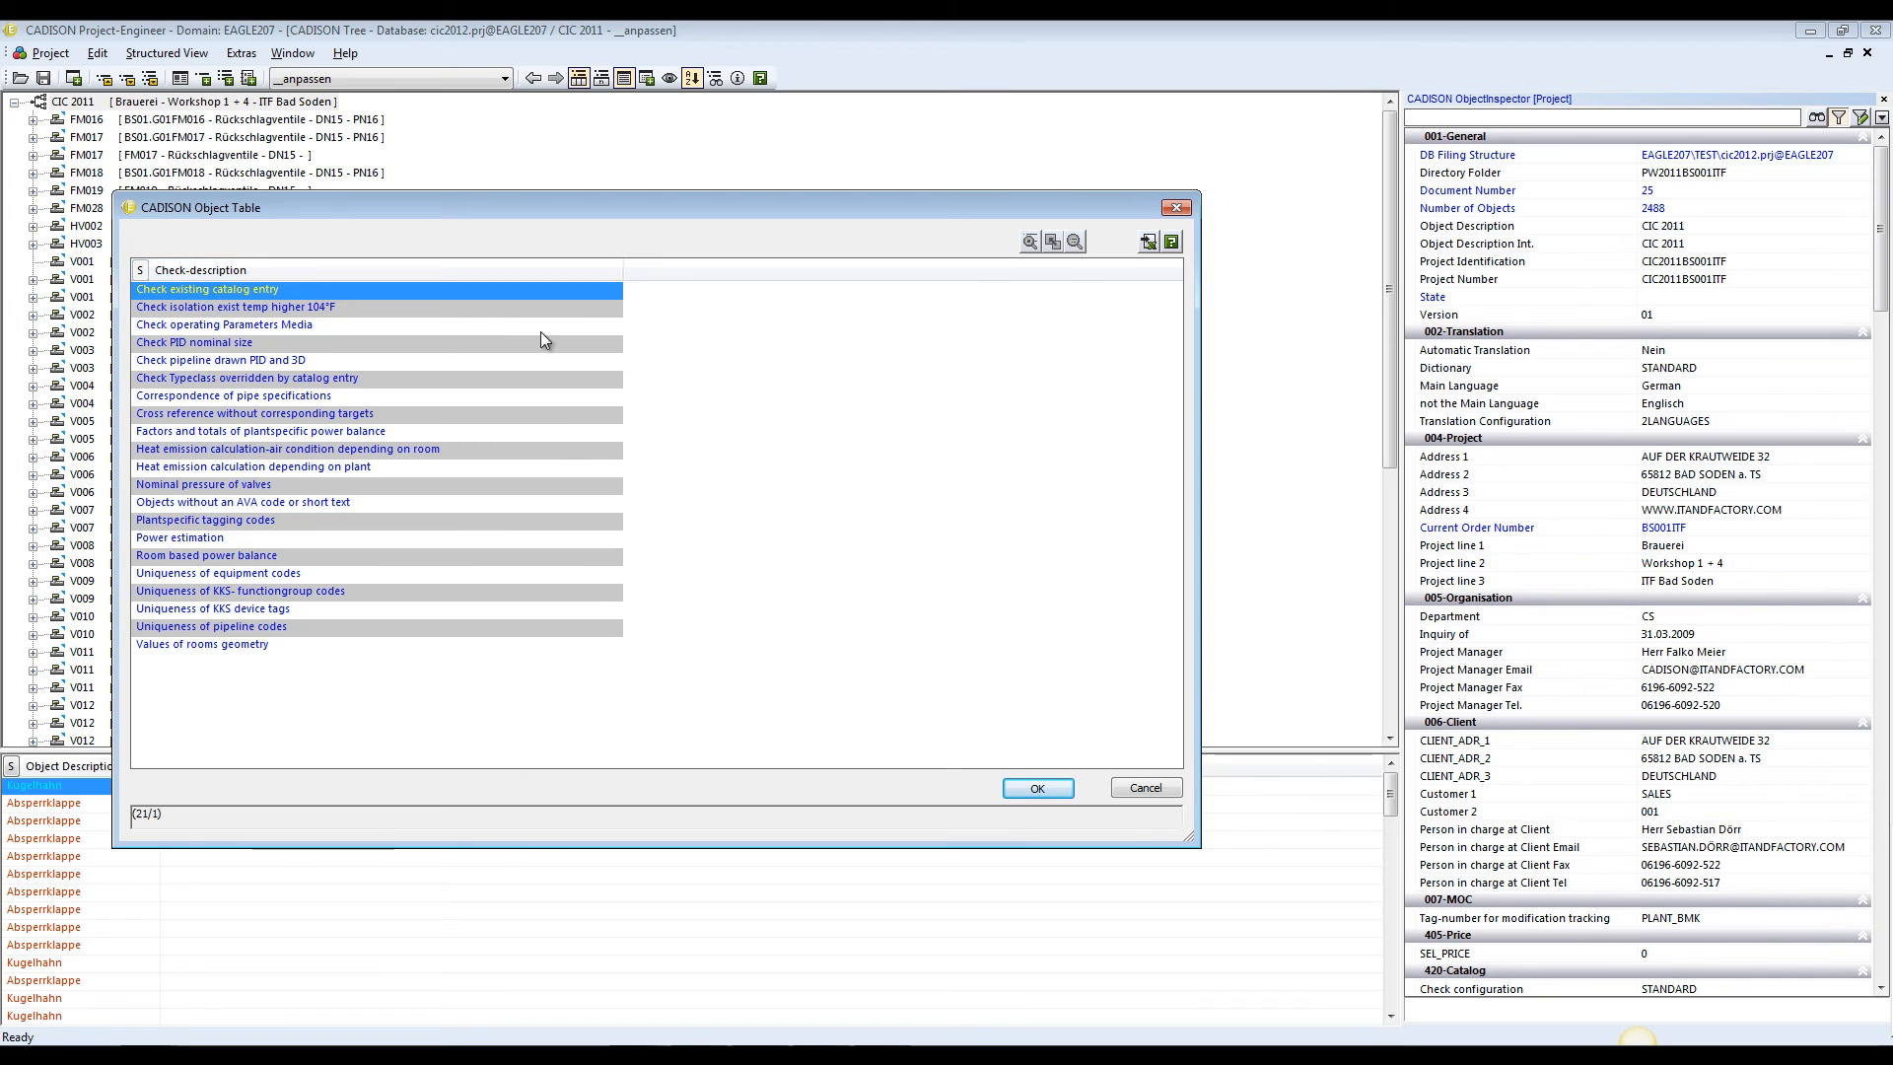
left_click(1038, 790)
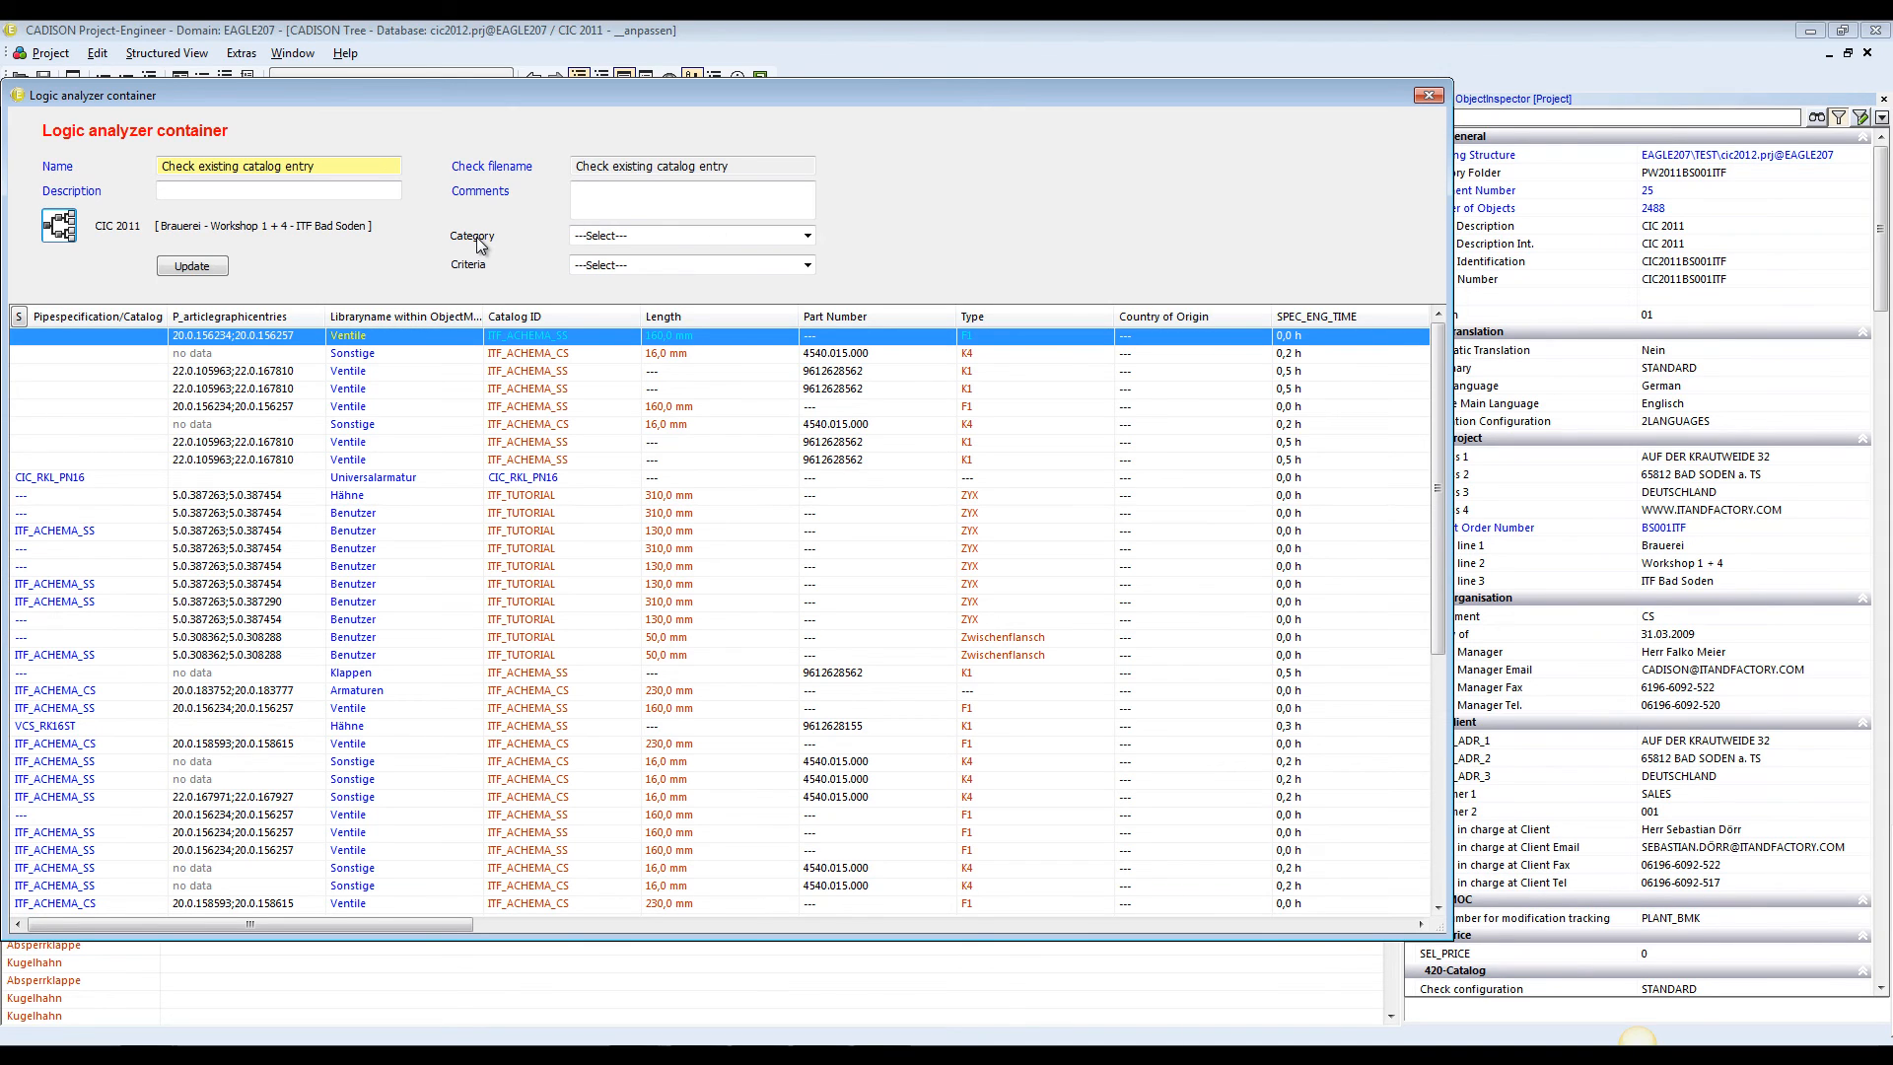
Filter the container's objects to the category VALVE WITHOUT CATALOG ENTRY by excluding VALVE WITH CATALOG ENTRY
left_click(807, 235)
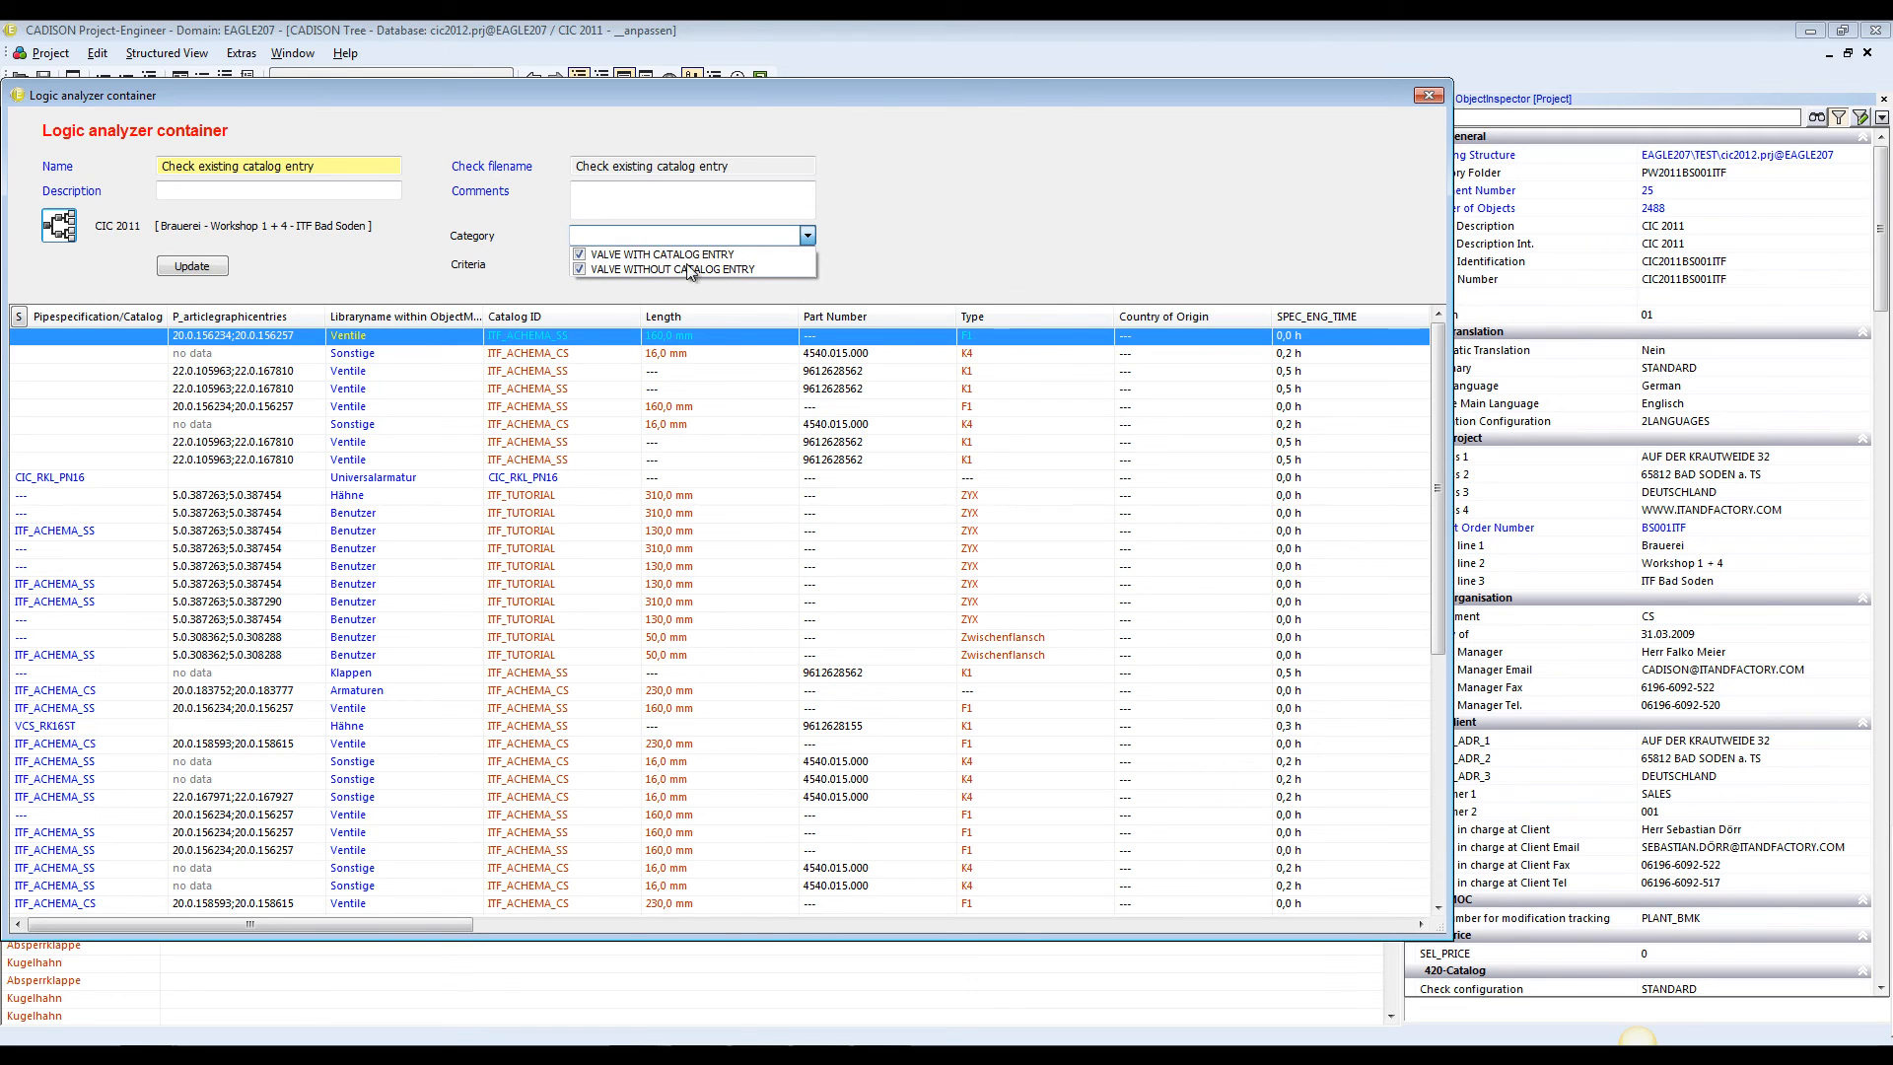
left_click(580, 256)
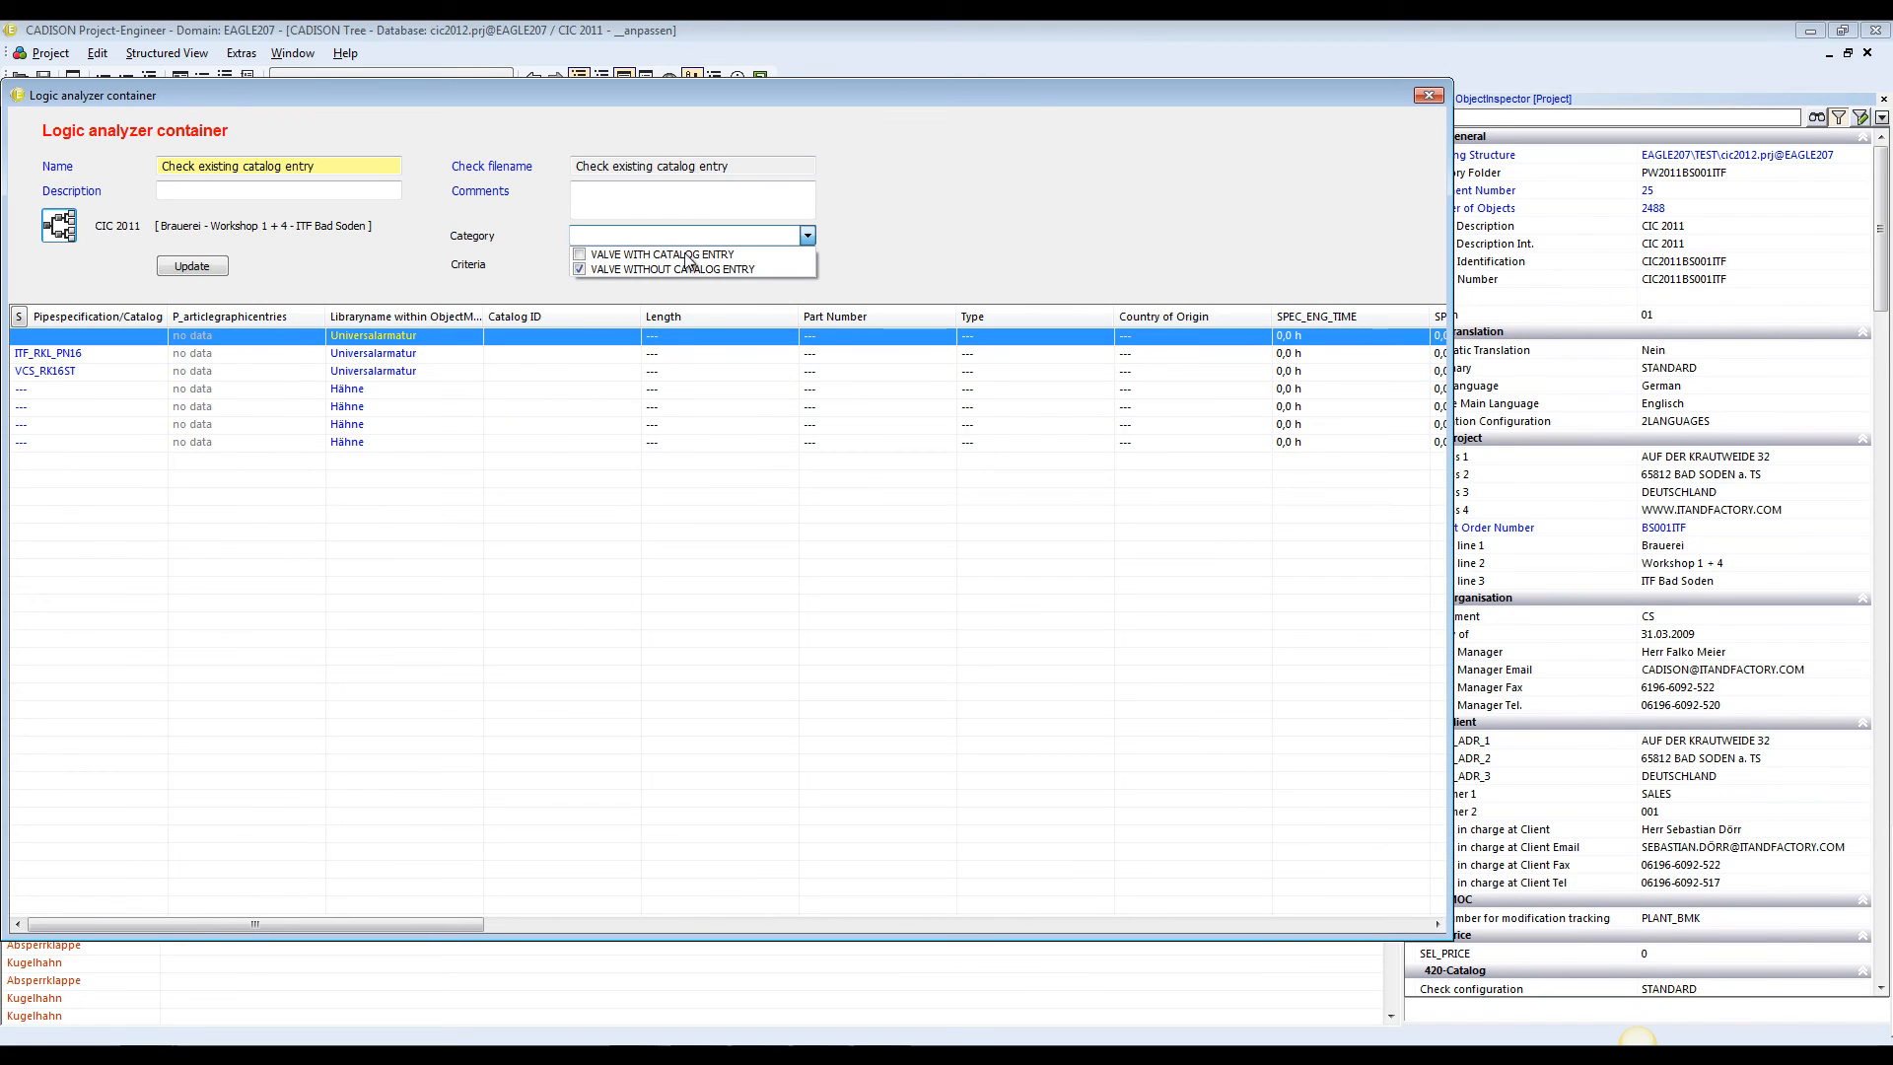
left_click(950, 223)
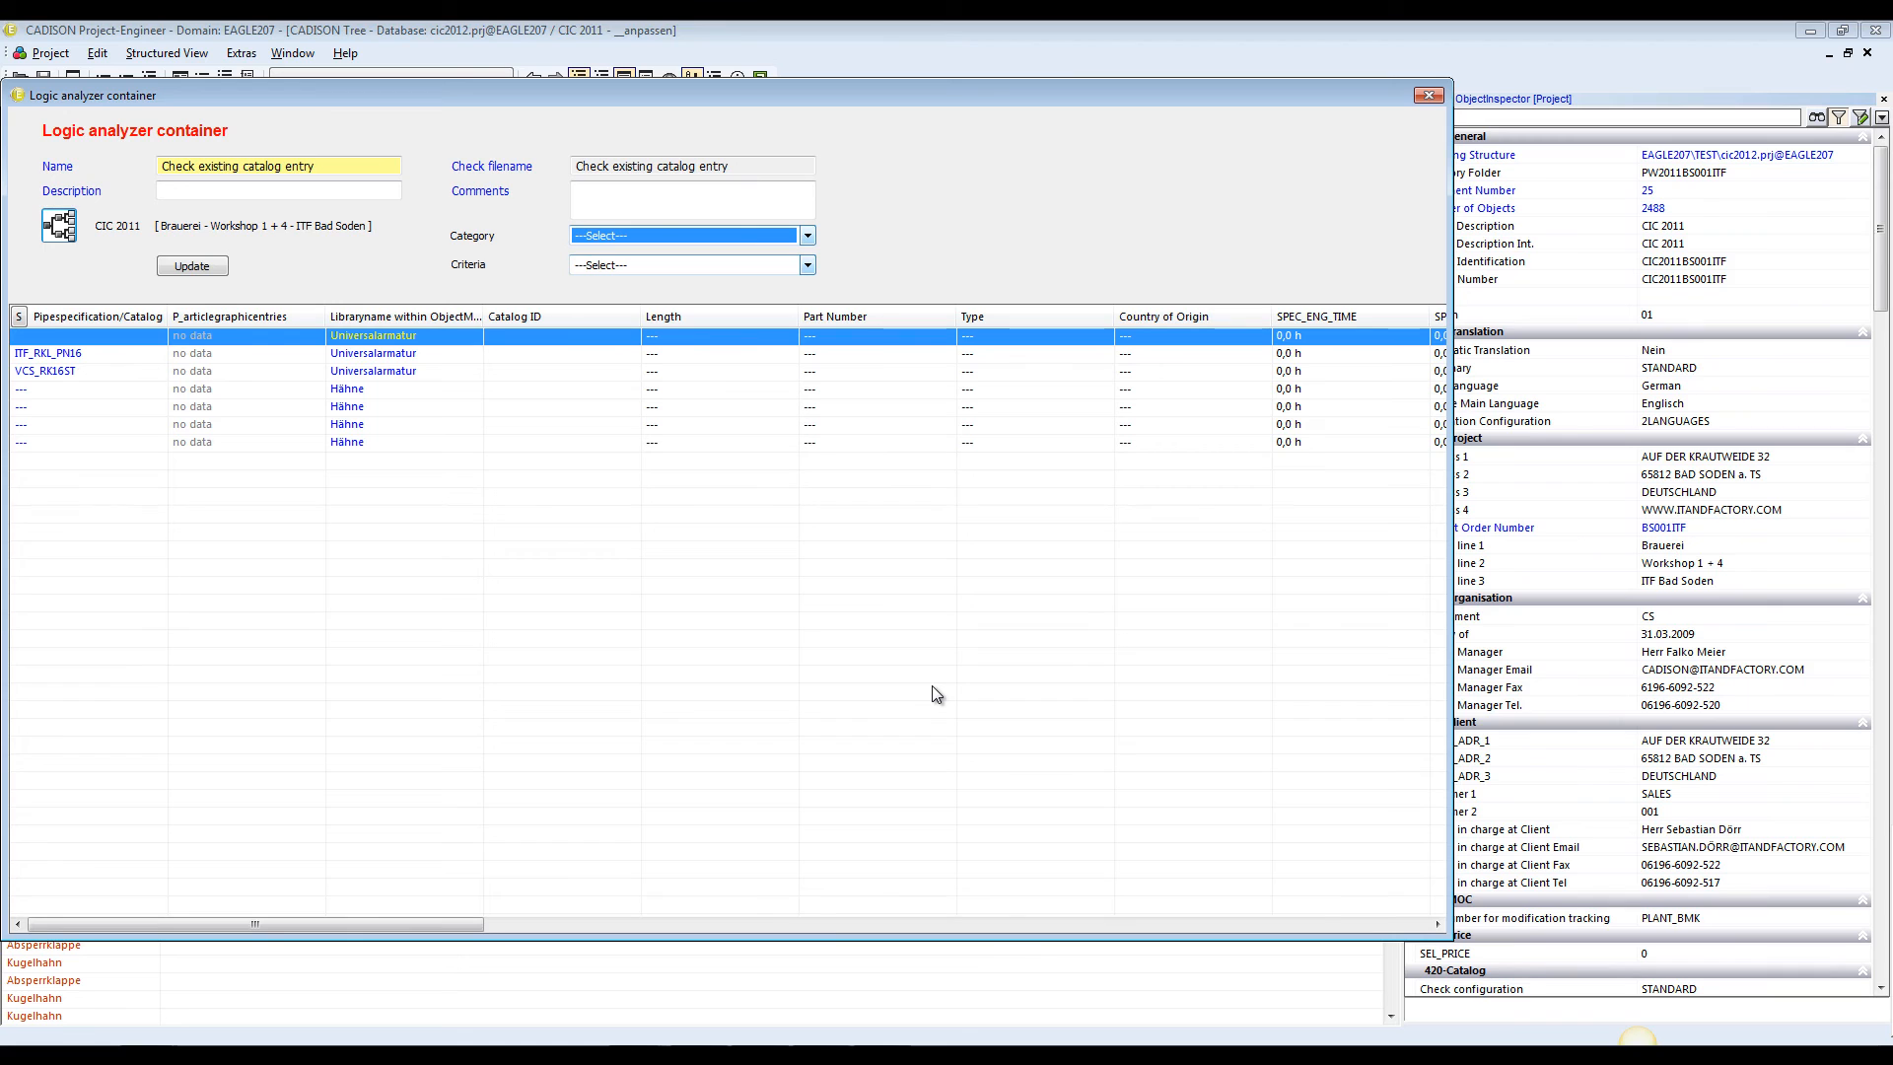
Check the construction group's input form for the valve with pipe specification ITF_RKL_PN16, and close the logic analyzer container
right_click(394, 357)
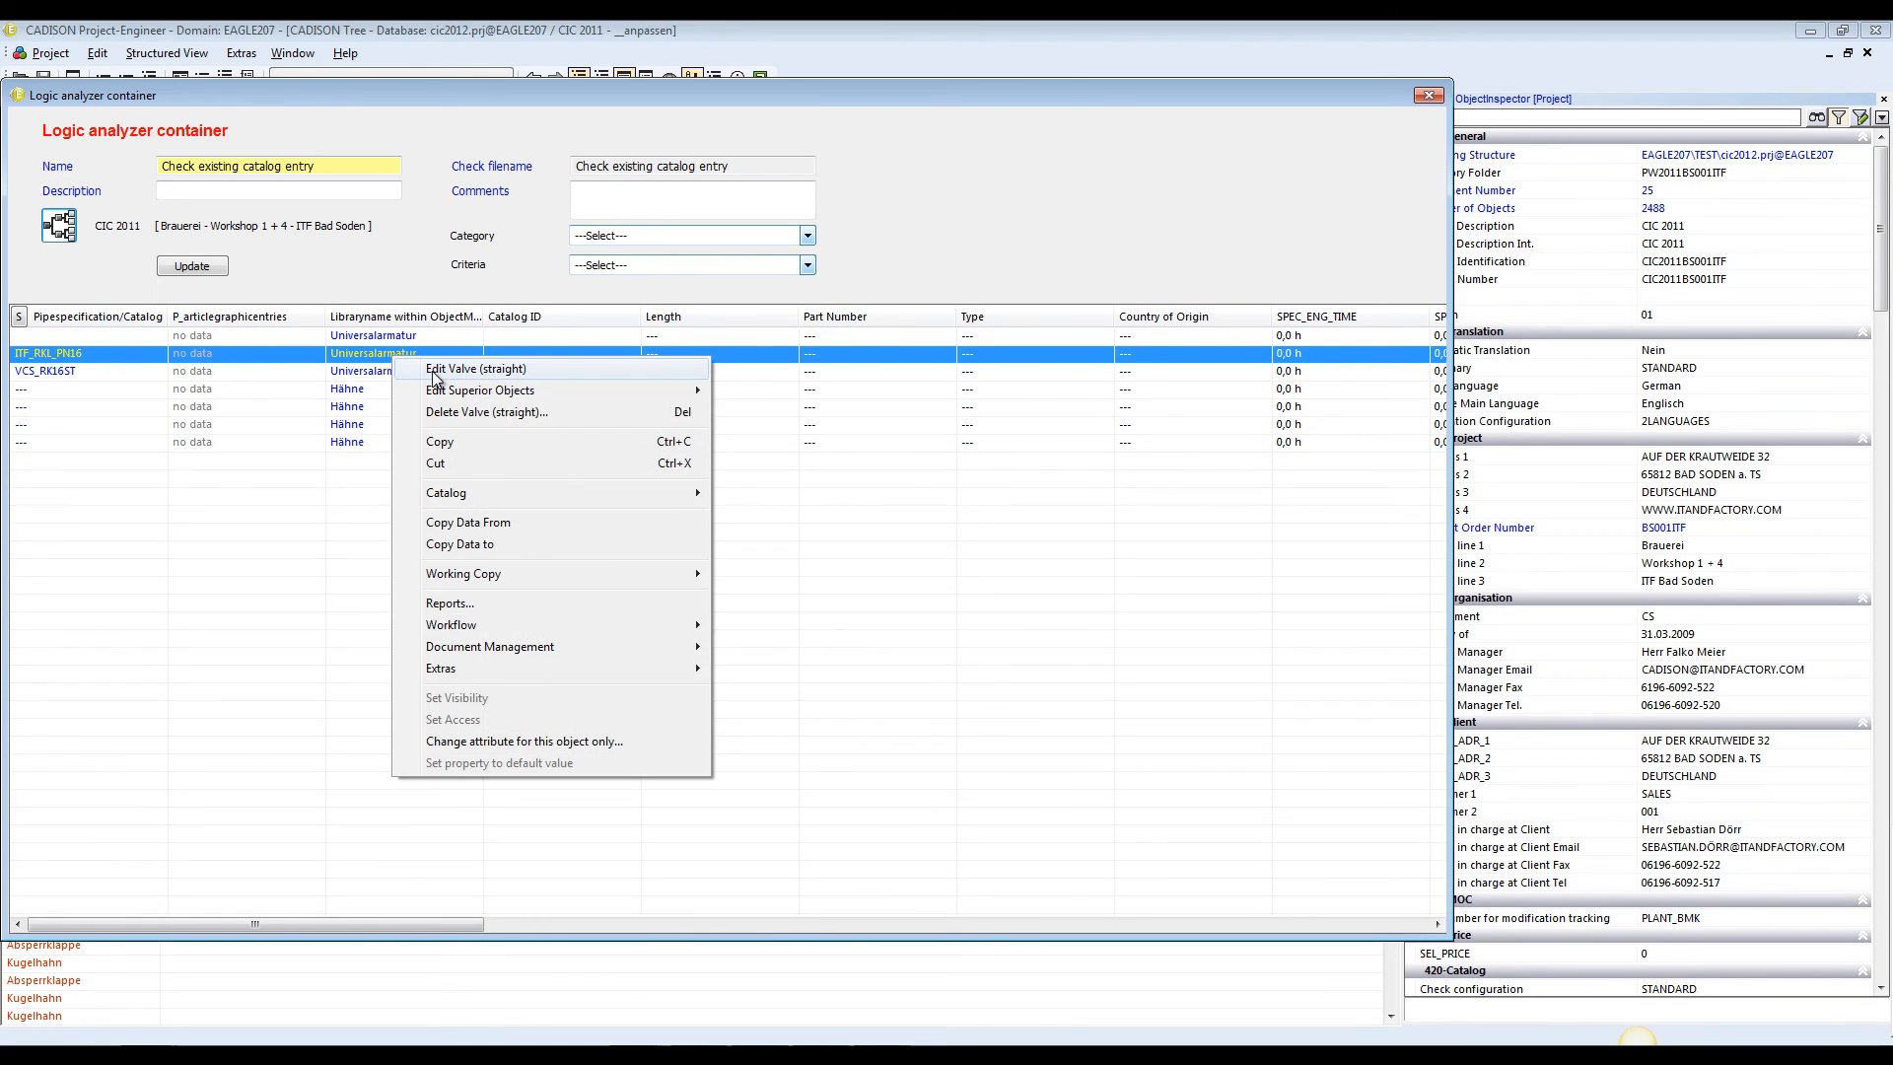
left_click(435, 369)
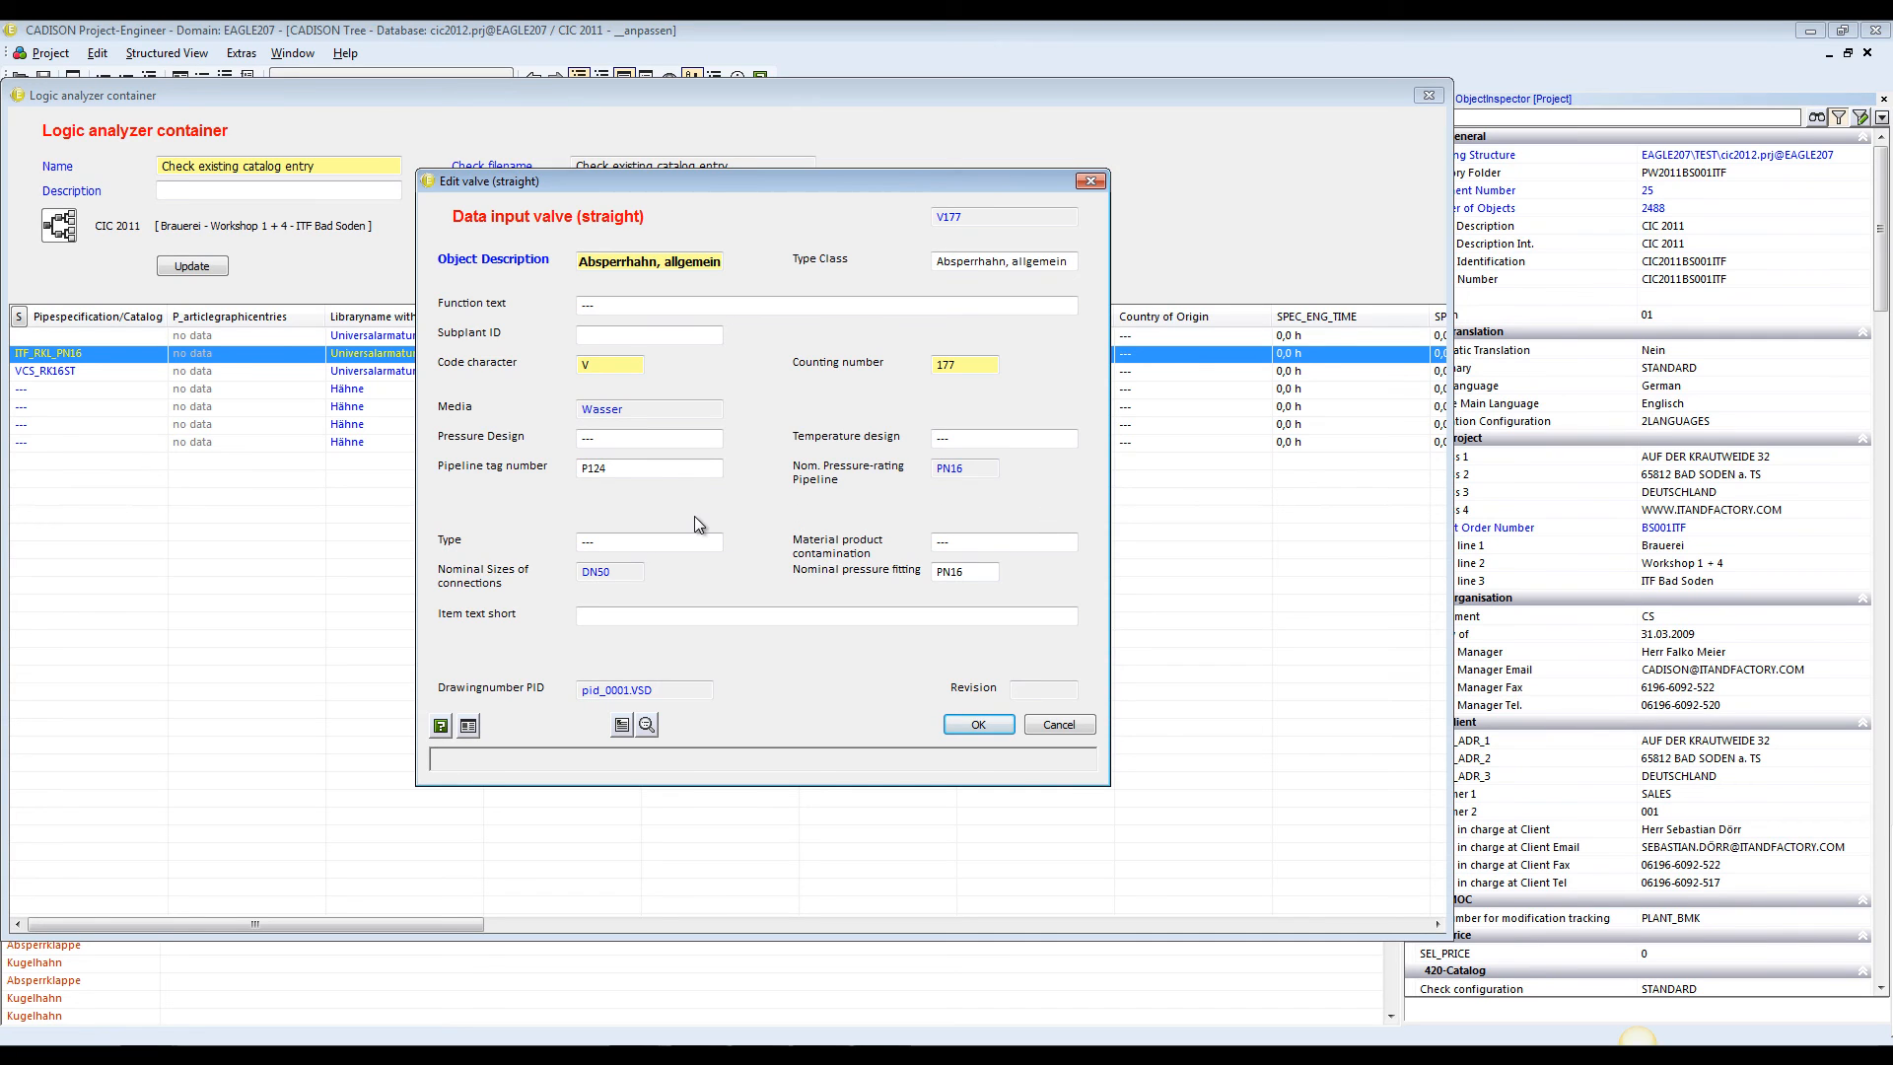
left_click(991, 725)
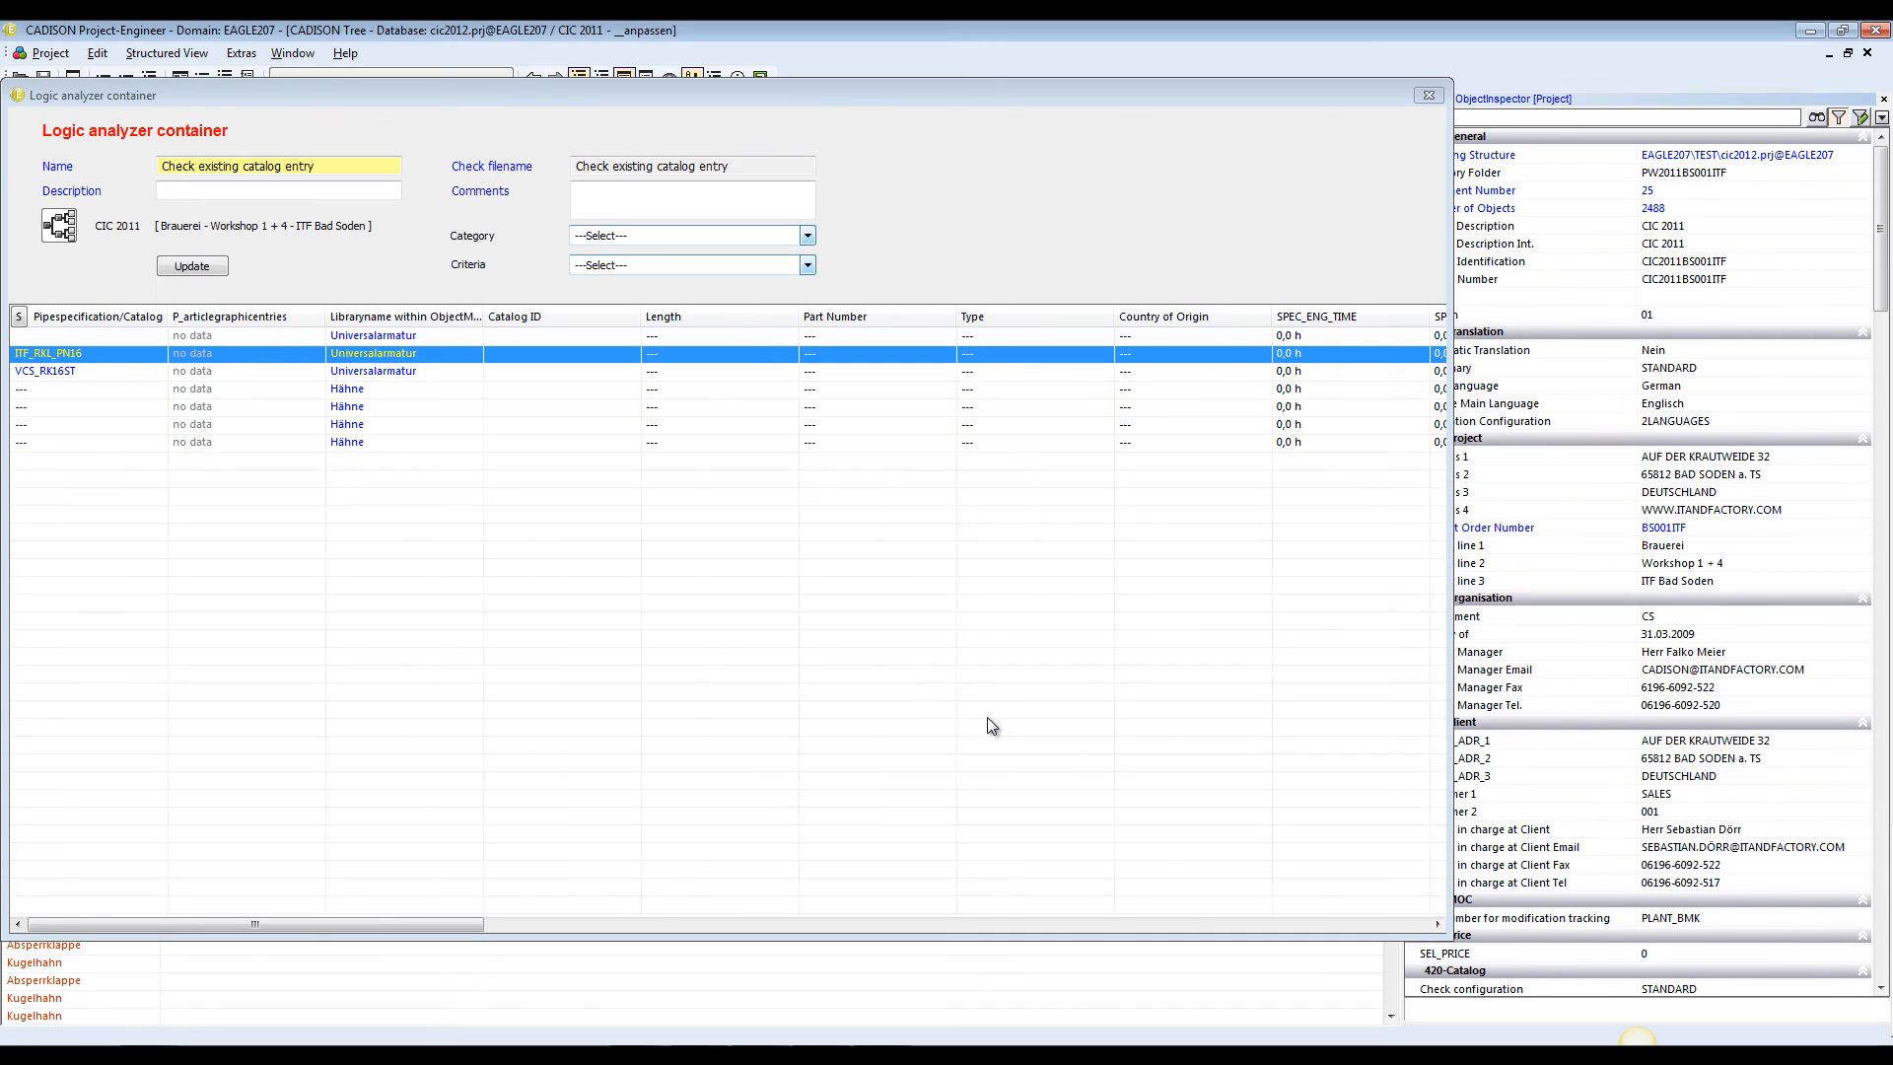
left_click(1431, 96)
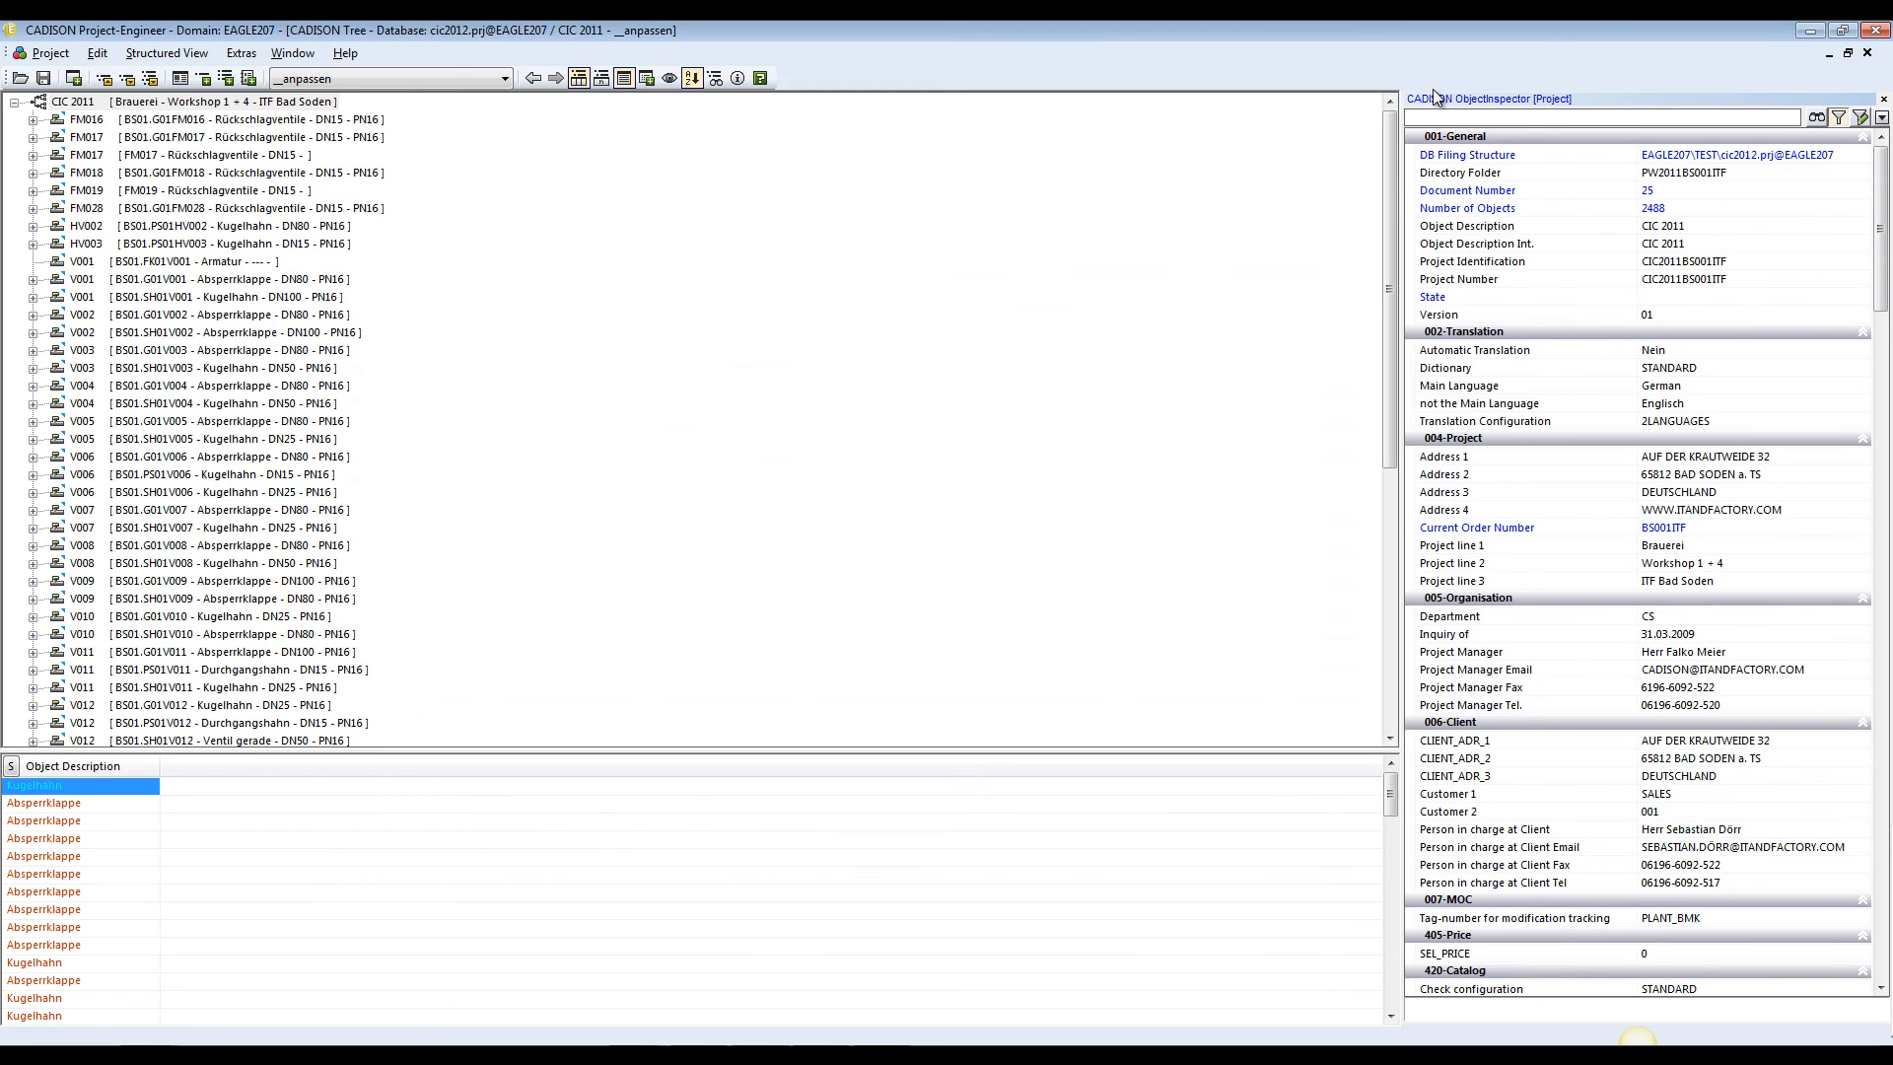
Restart Project-Engineer as user PM and open the CIC 2011 project in the __anpassen structured view
left_click(1878, 32)
double_click(779, 264)
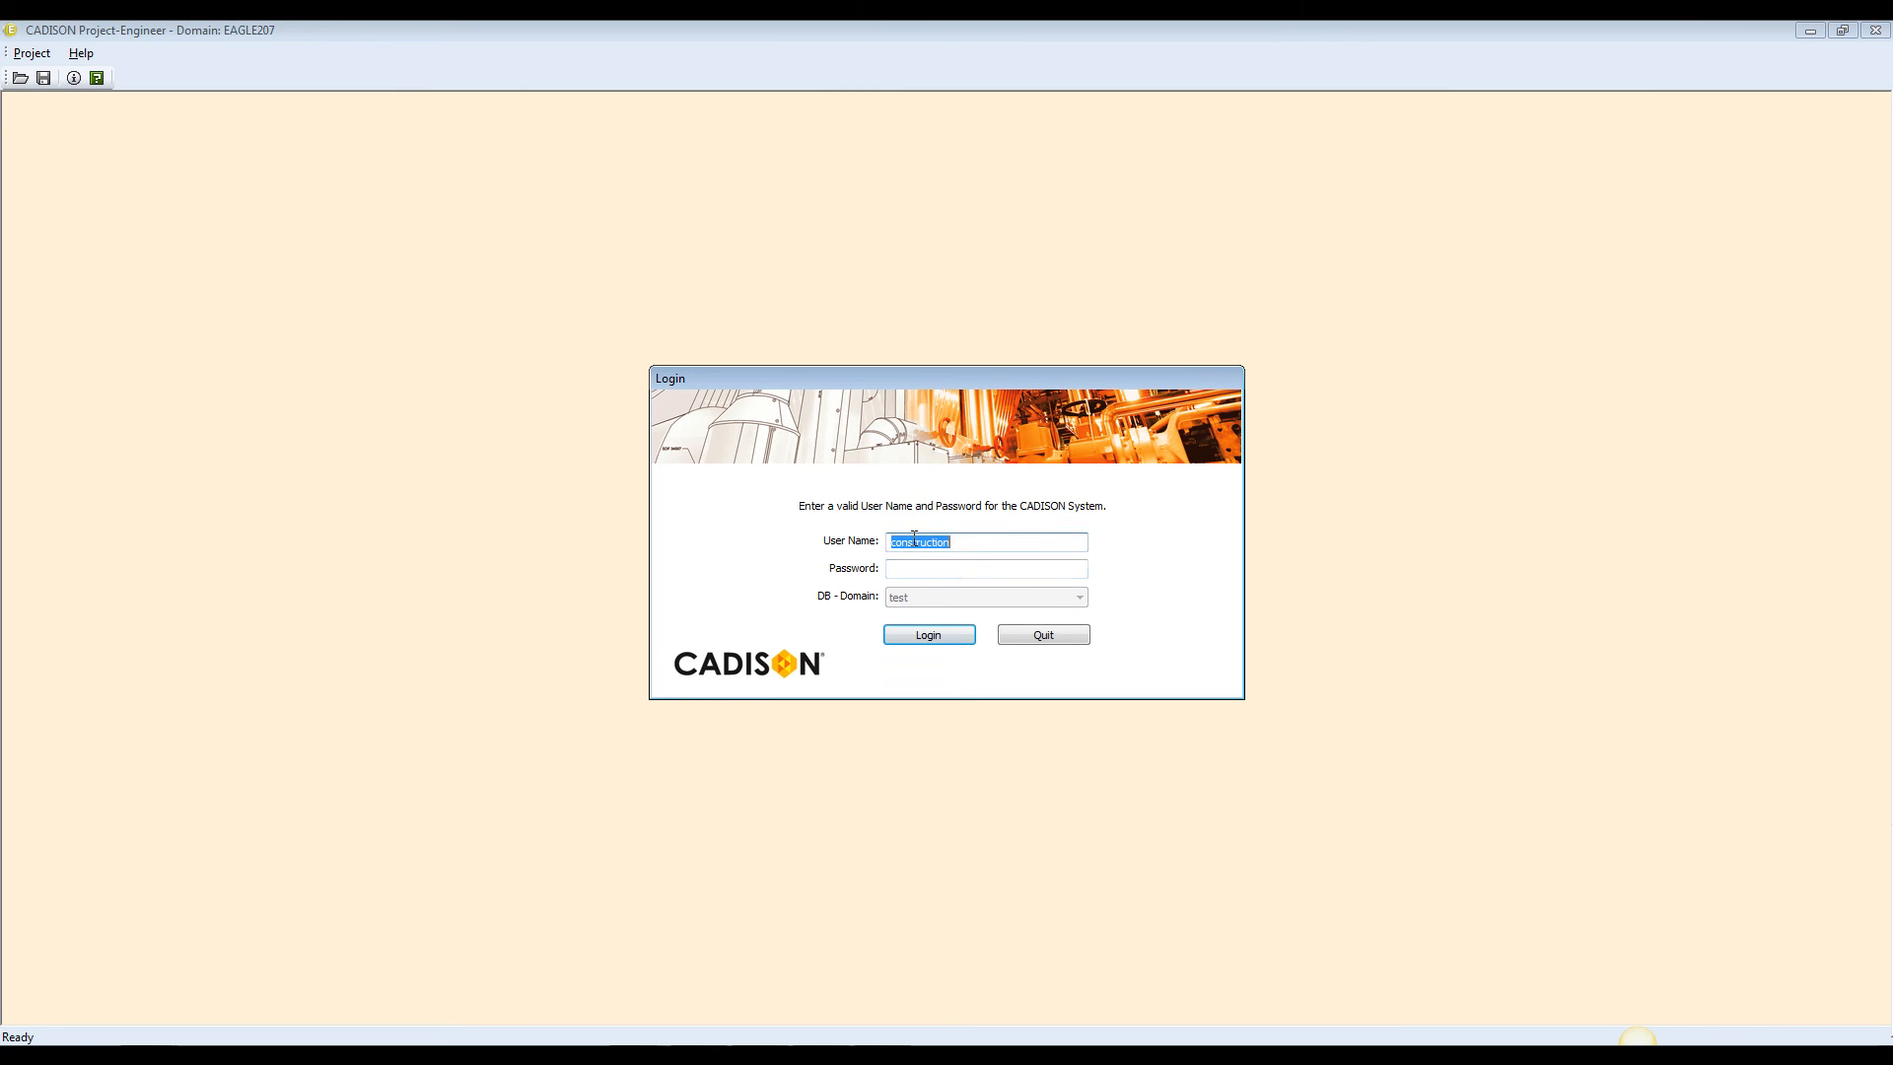
type("PM")
key("Return")
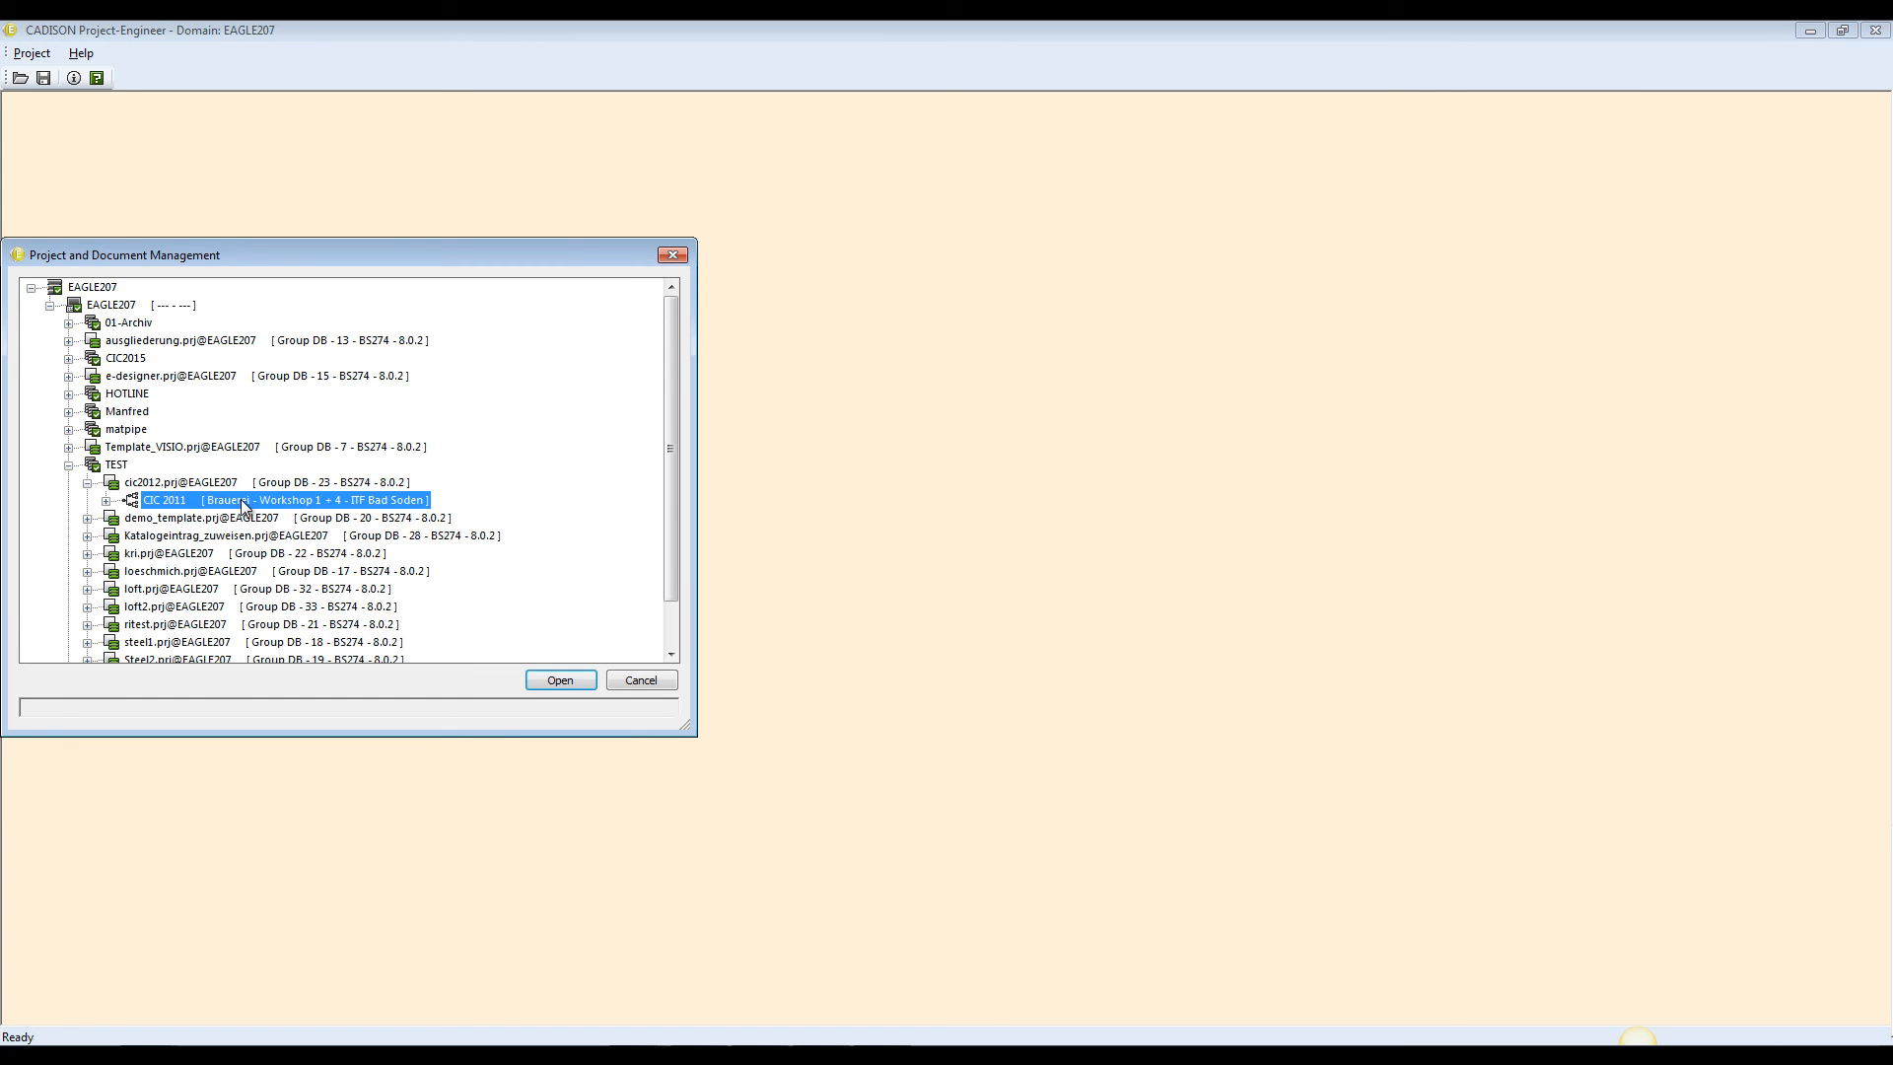
key("Return")
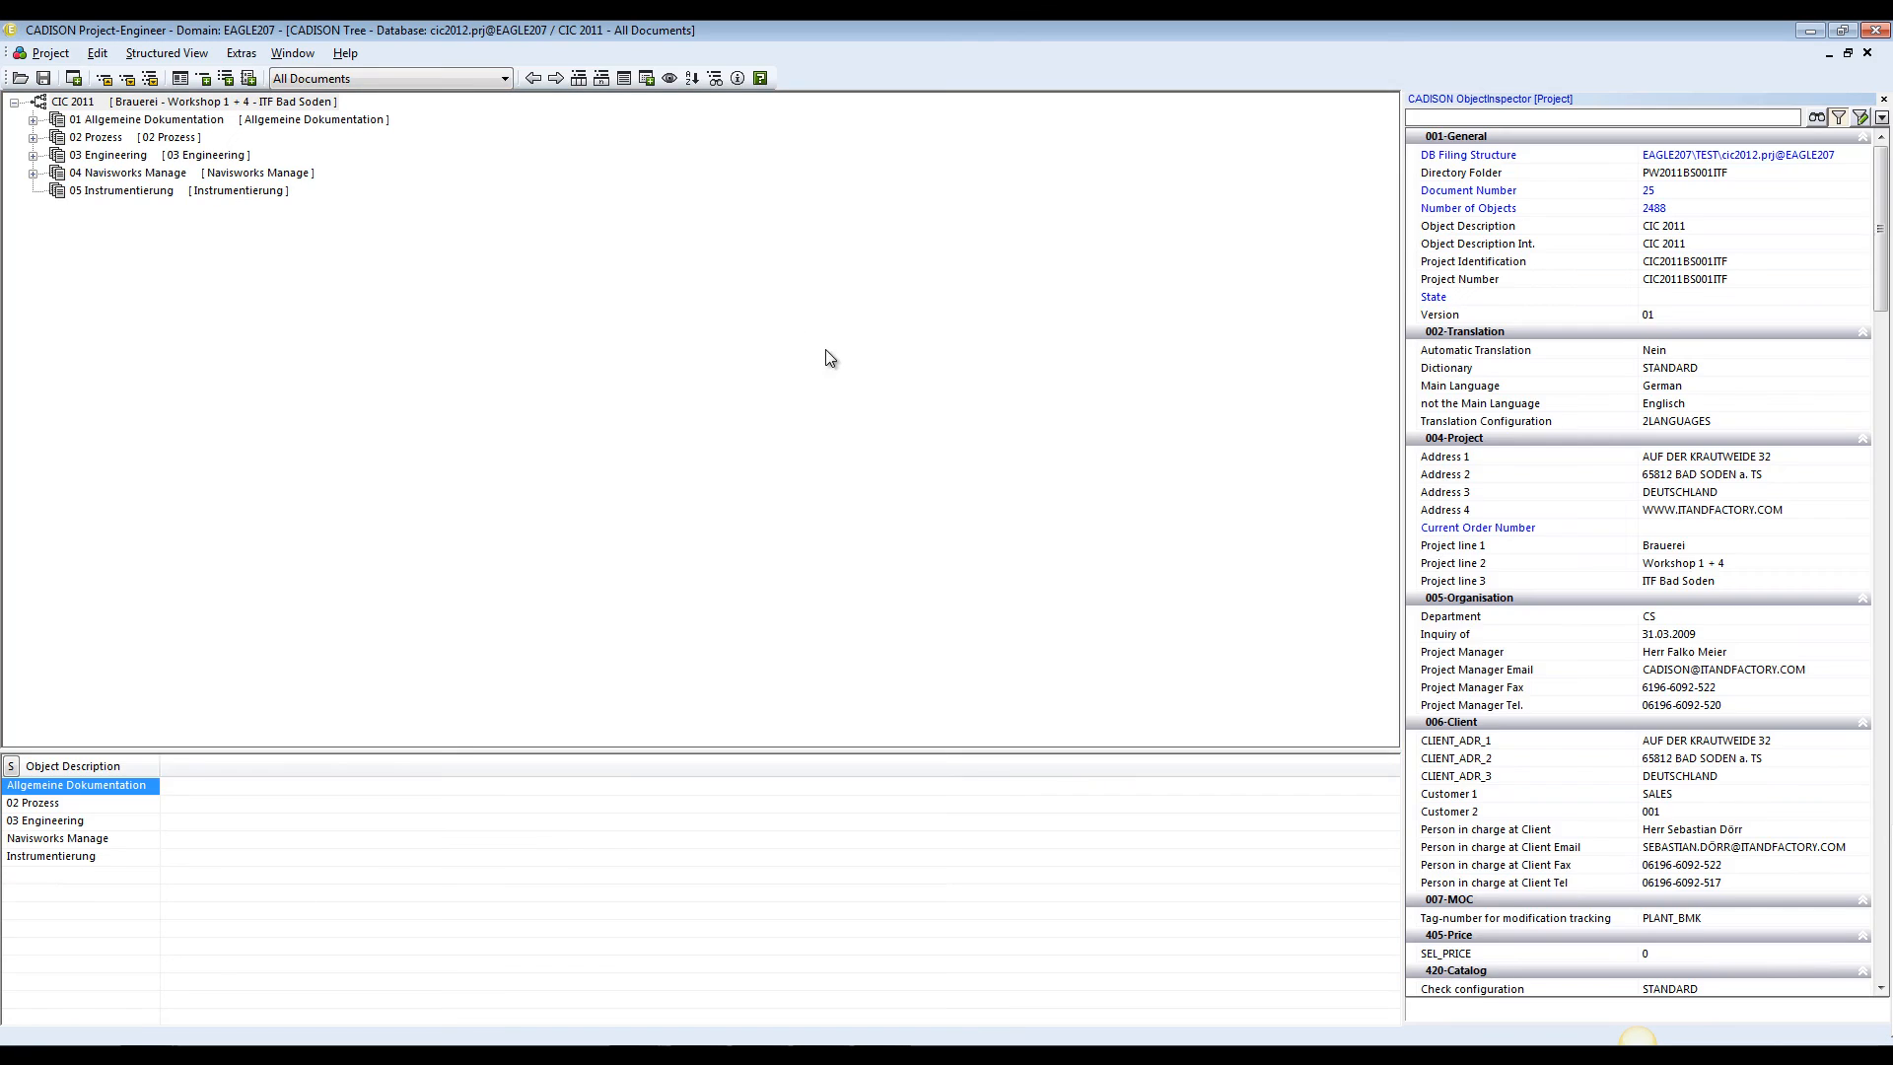
left_click(410, 79)
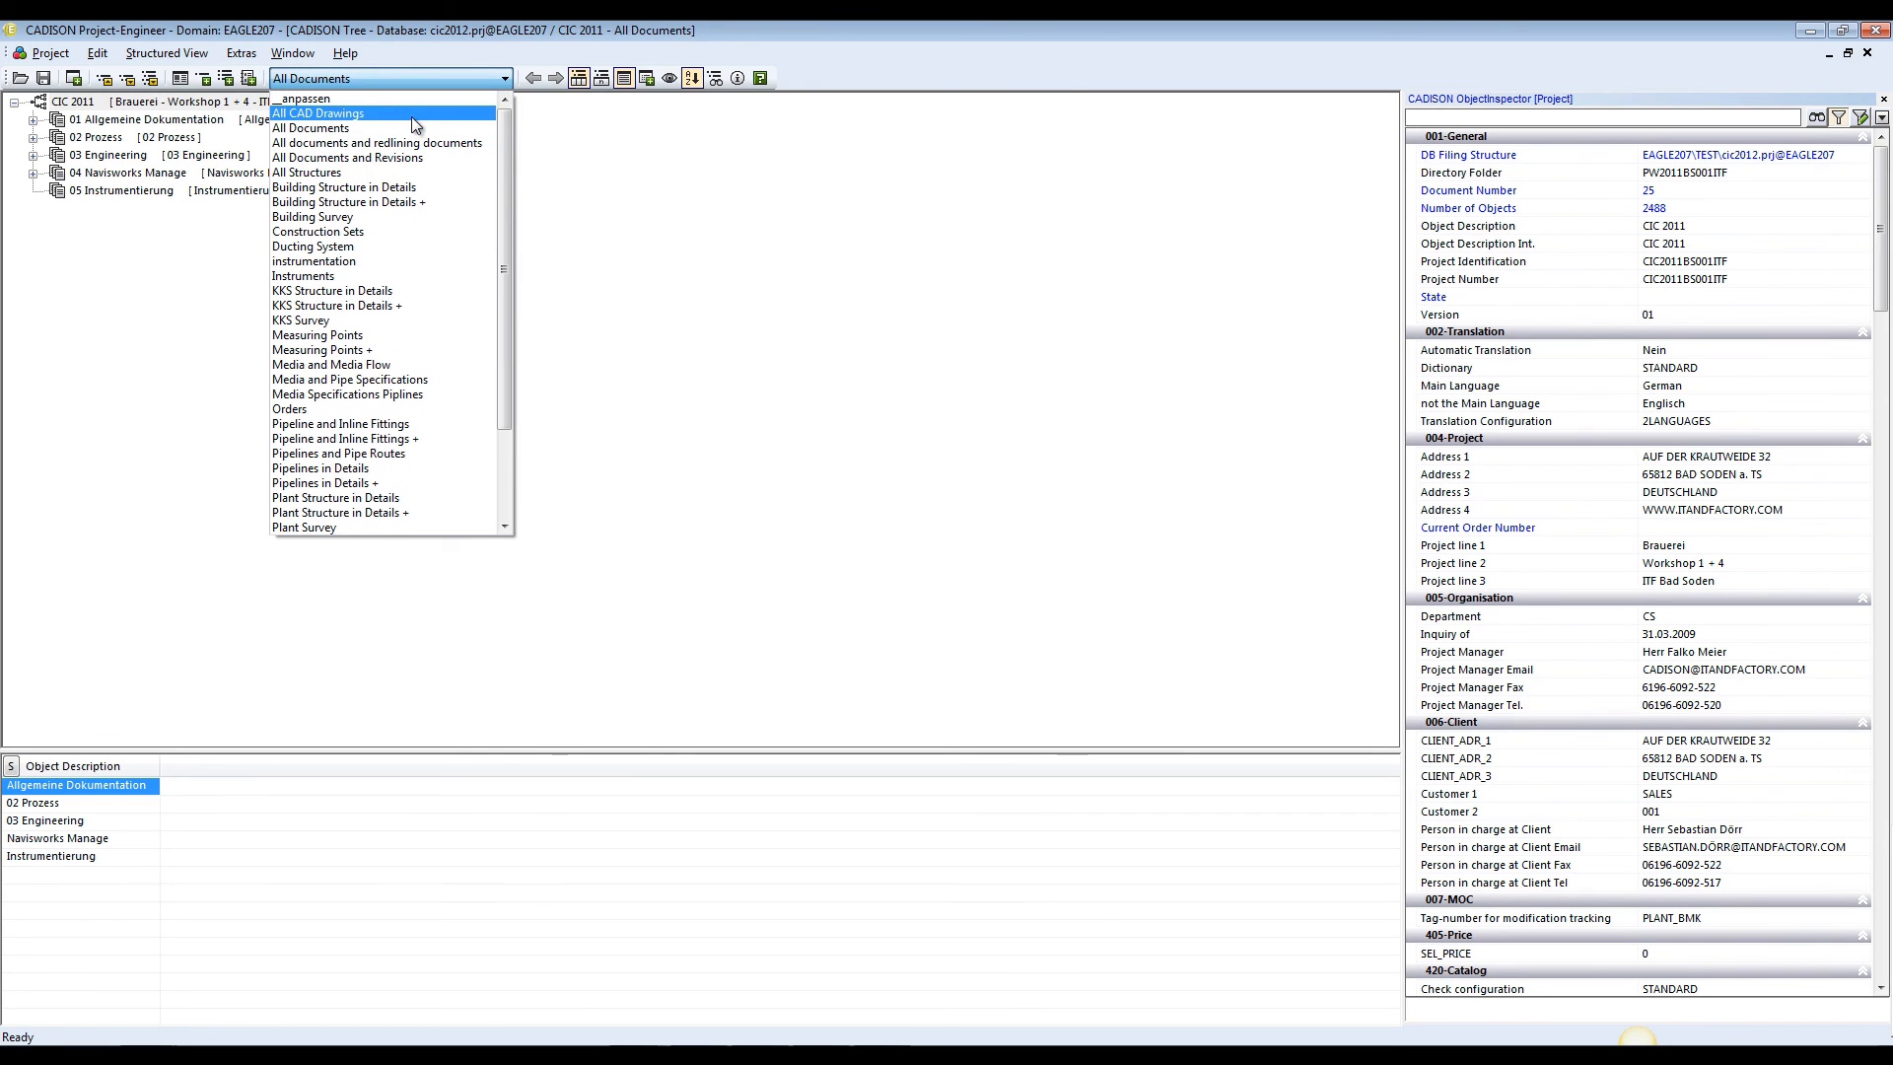
left_click(396, 100)
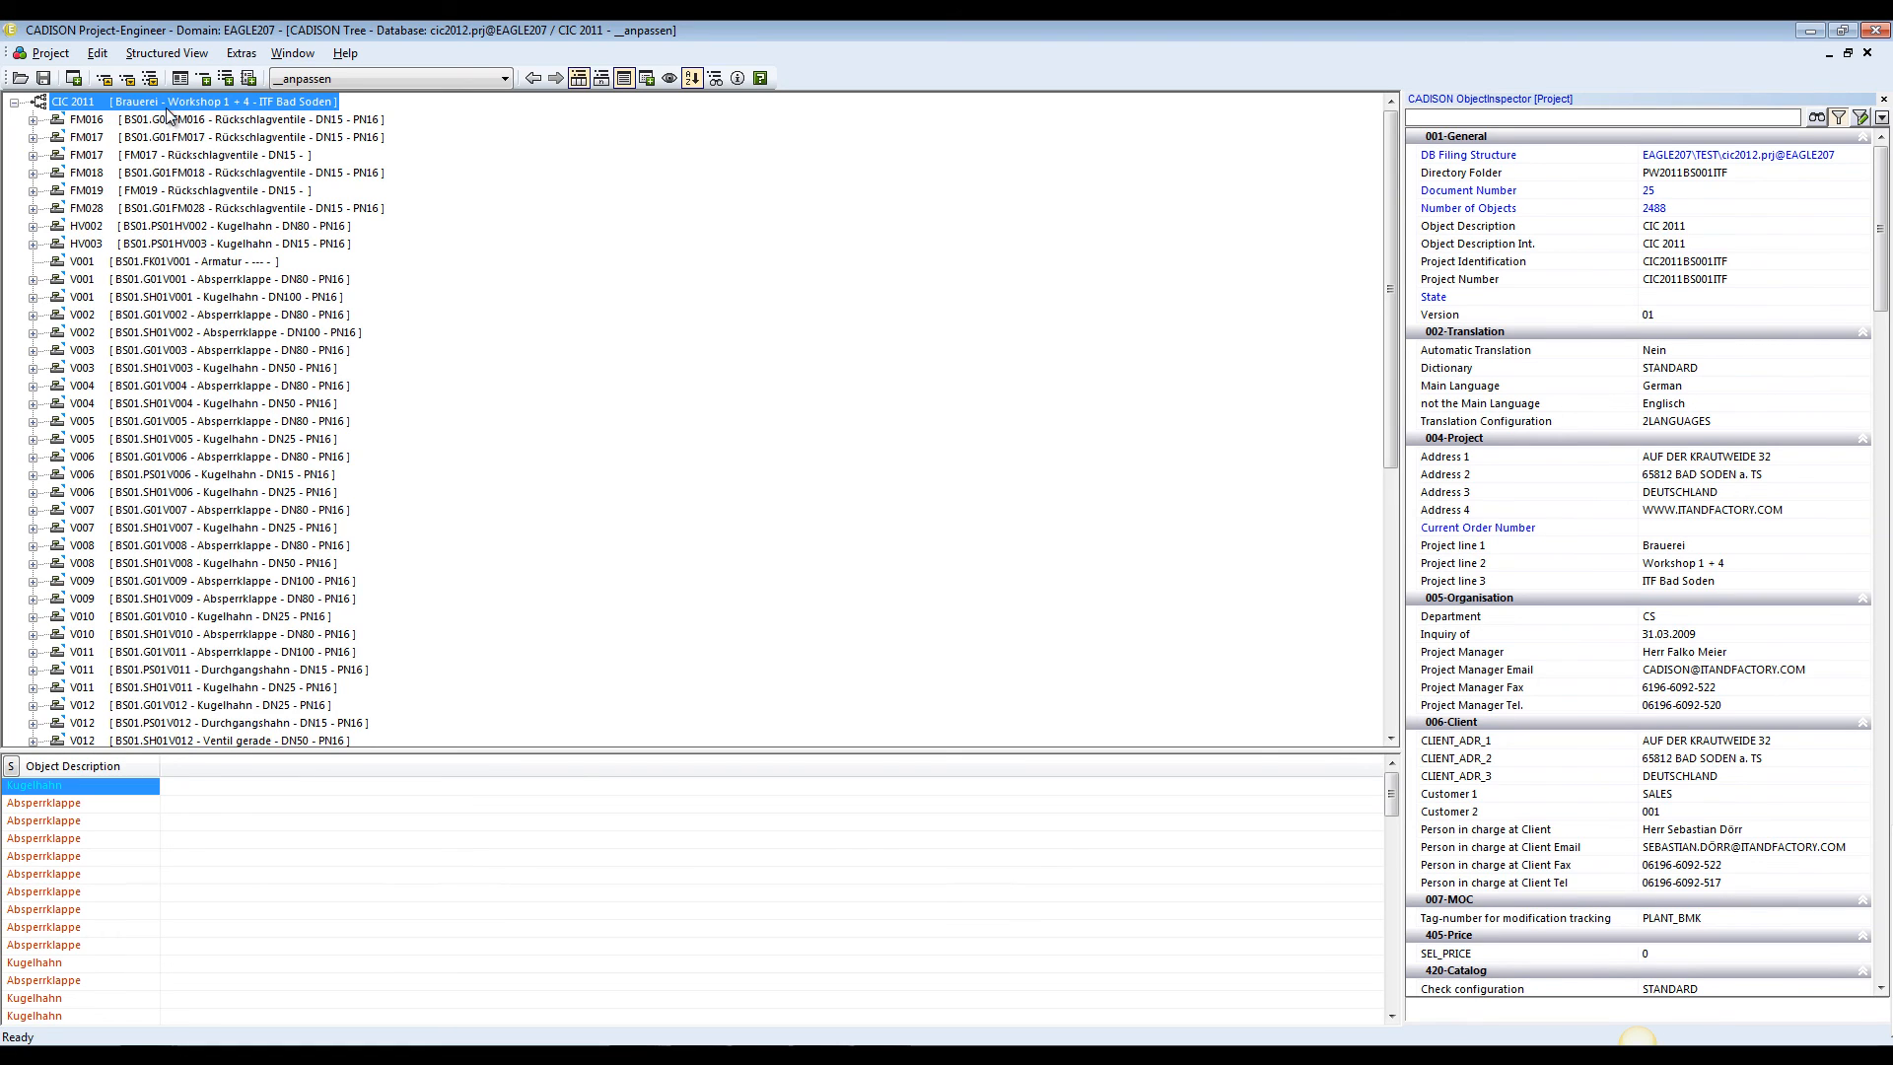
List the CIC 2011 project's logic analyzer containers from all owners and open "Check existing catalog entry"
right_click(169, 108)
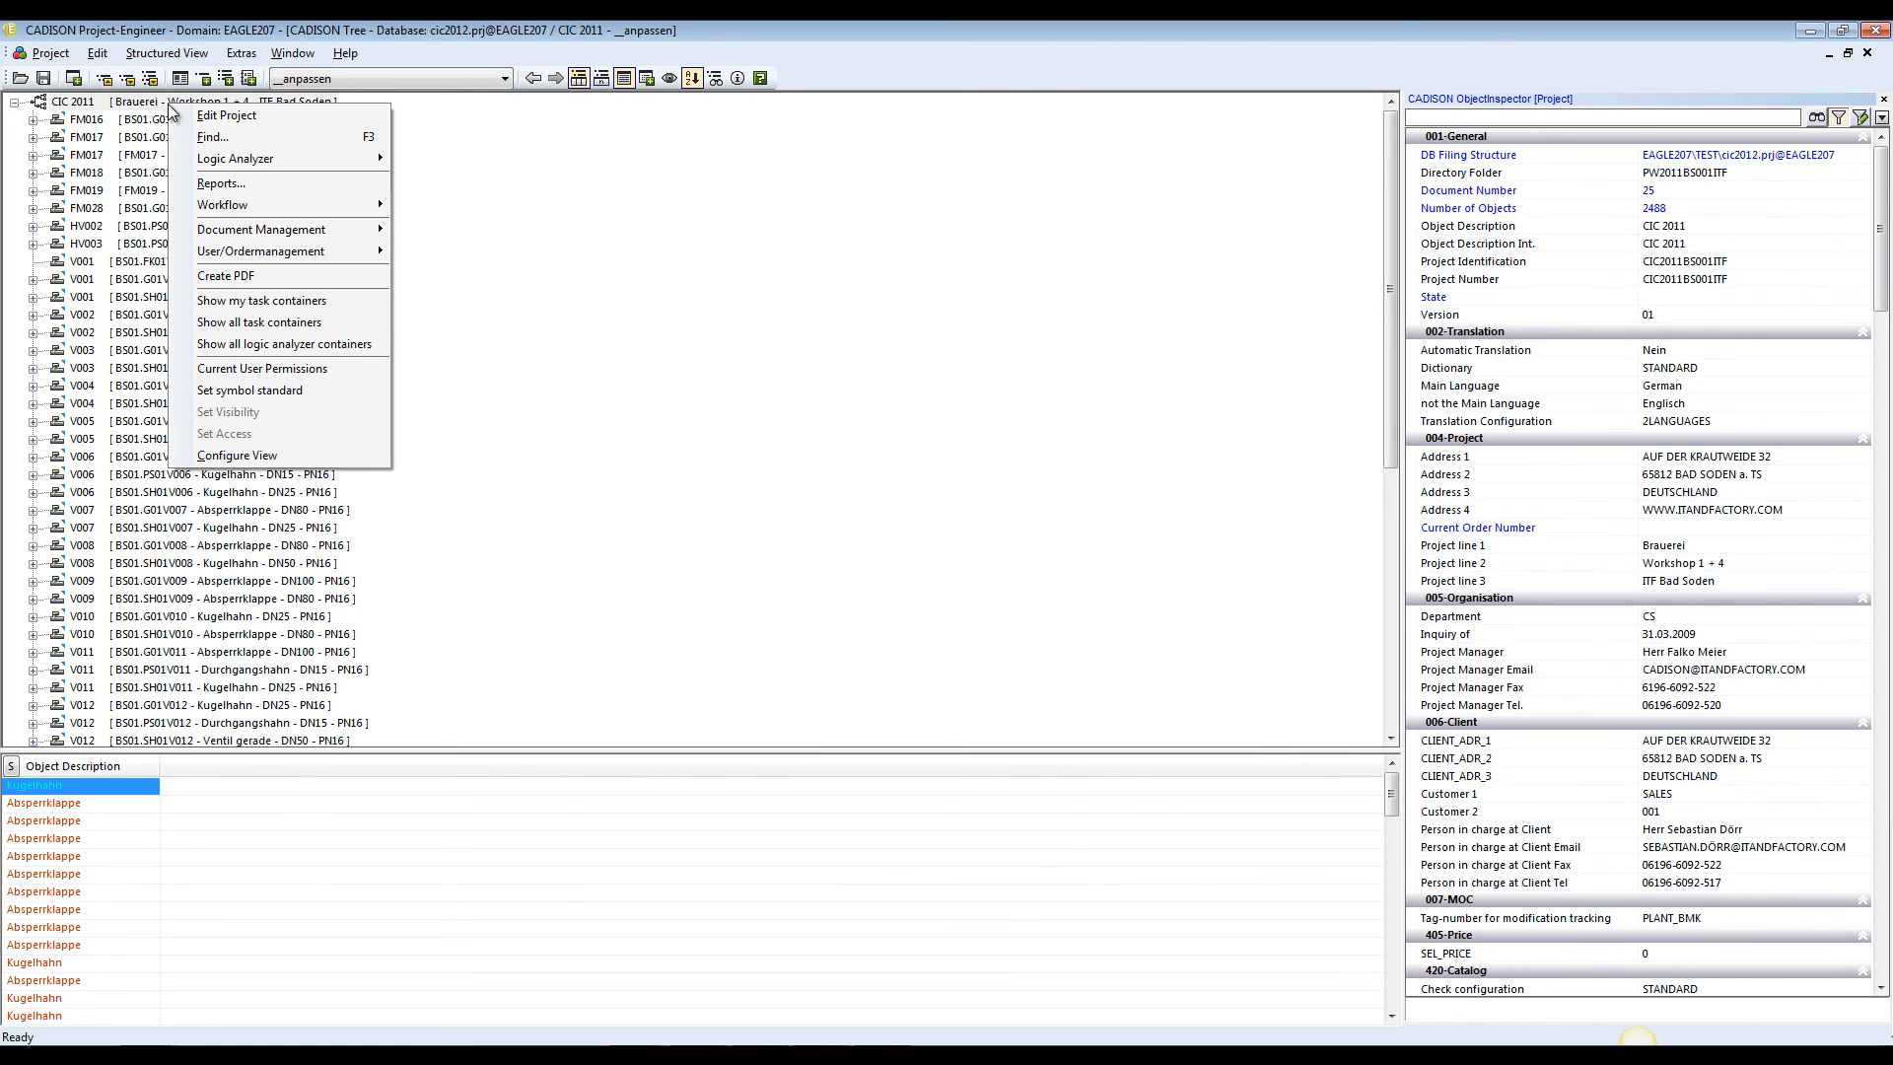
left_click(353, 346)
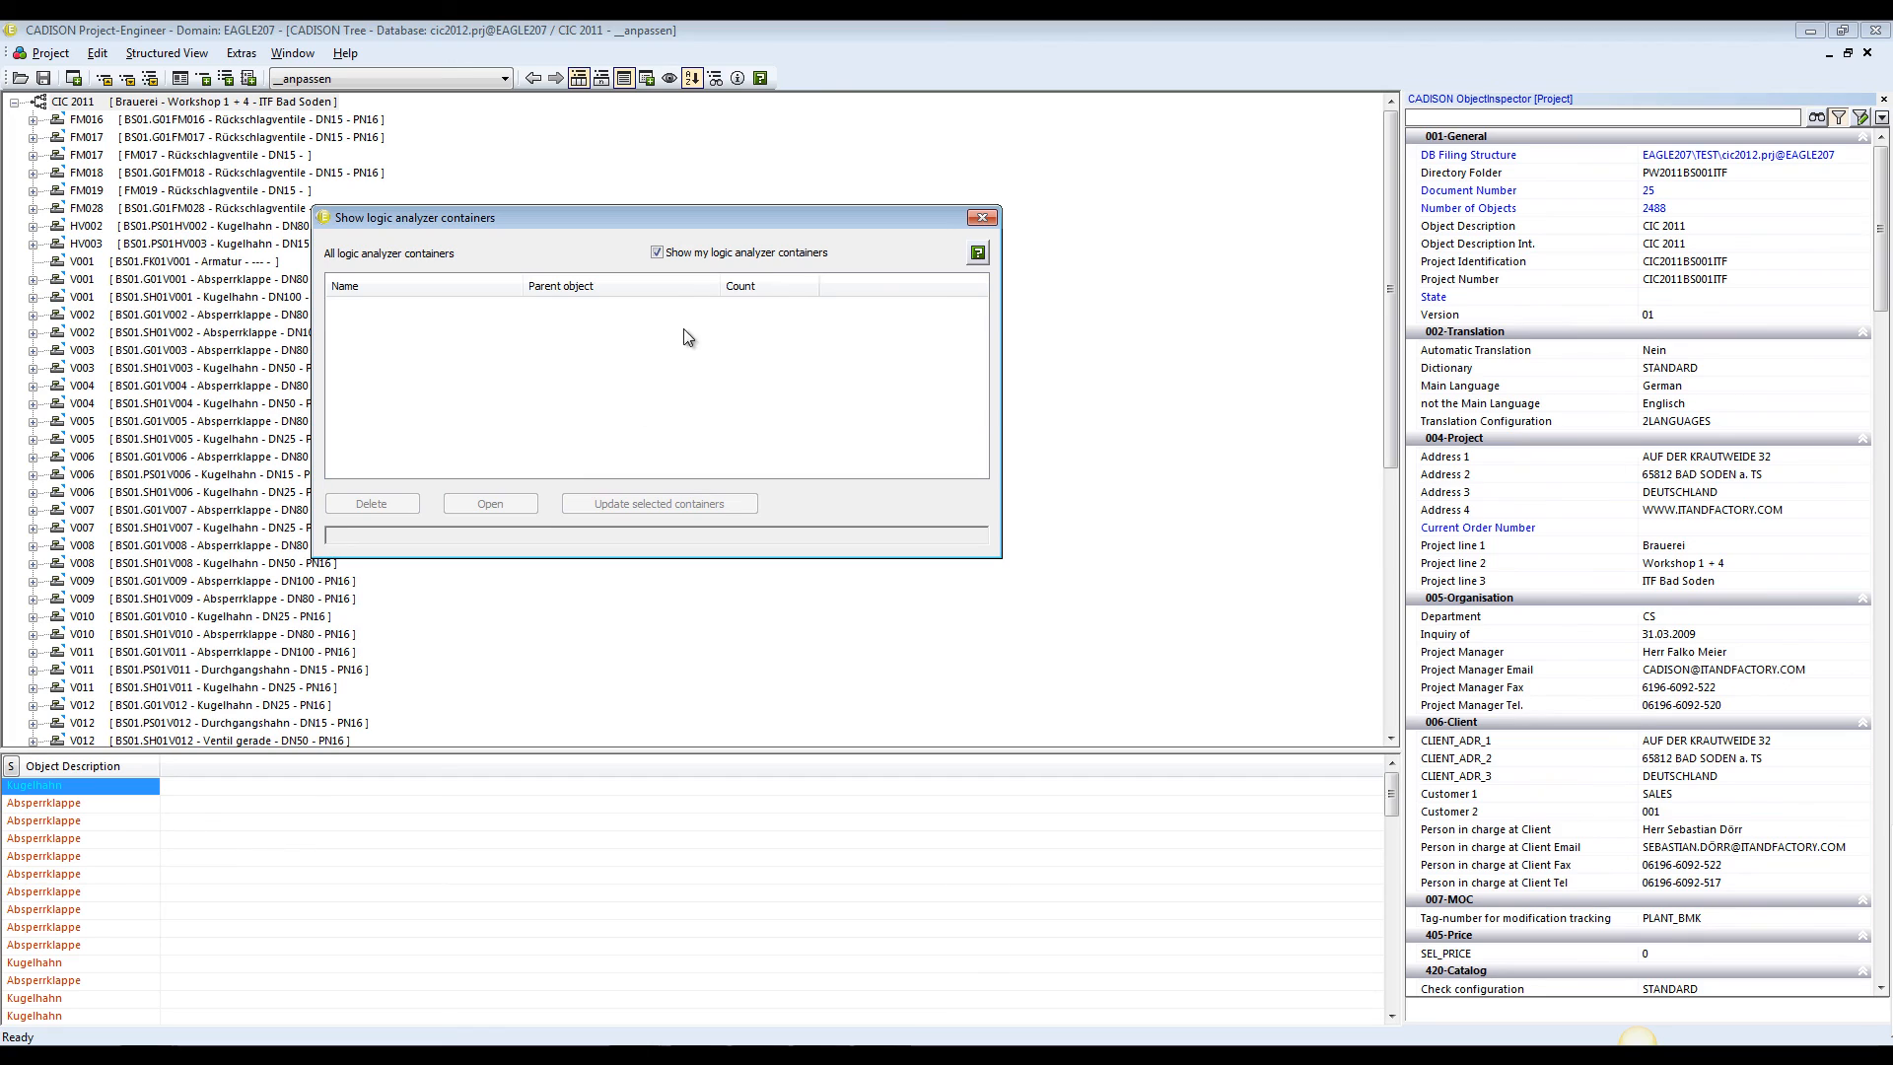
left_click(663, 252)
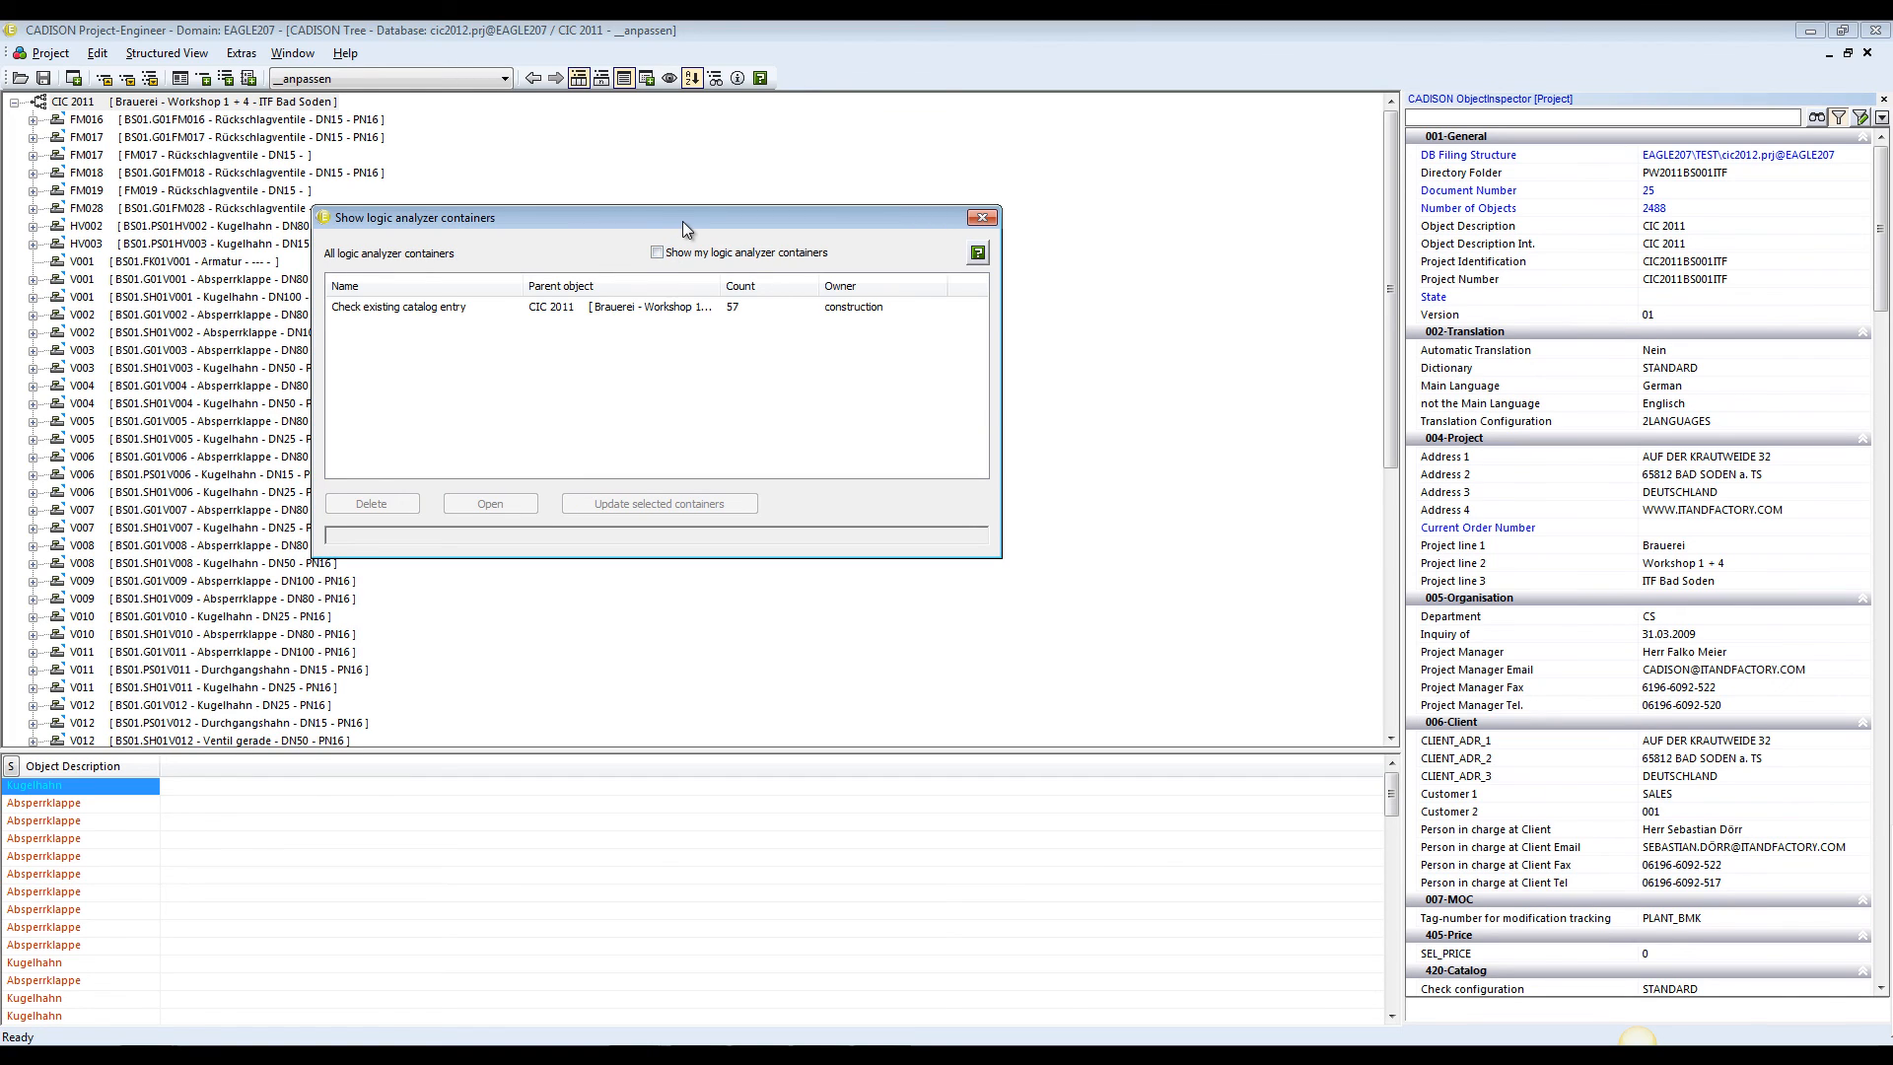
left_click(373, 312)
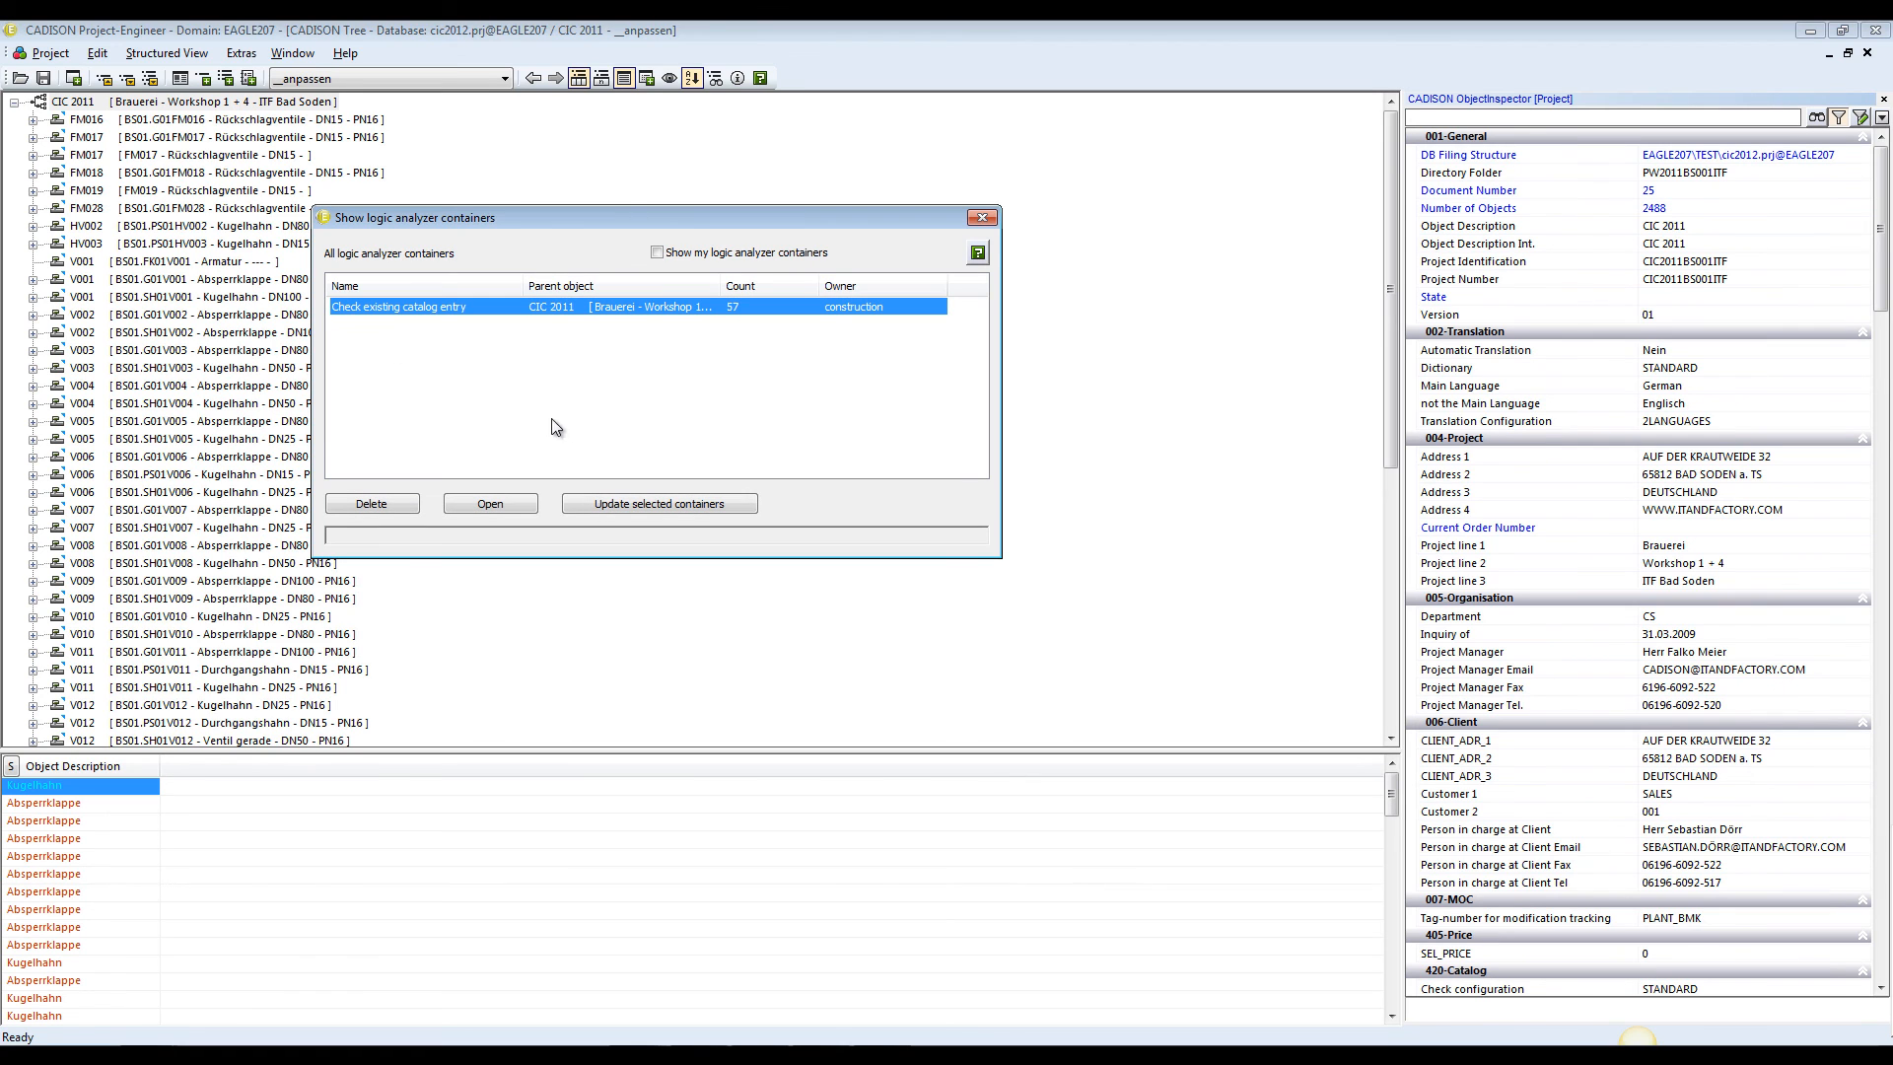
left_click(521, 504)
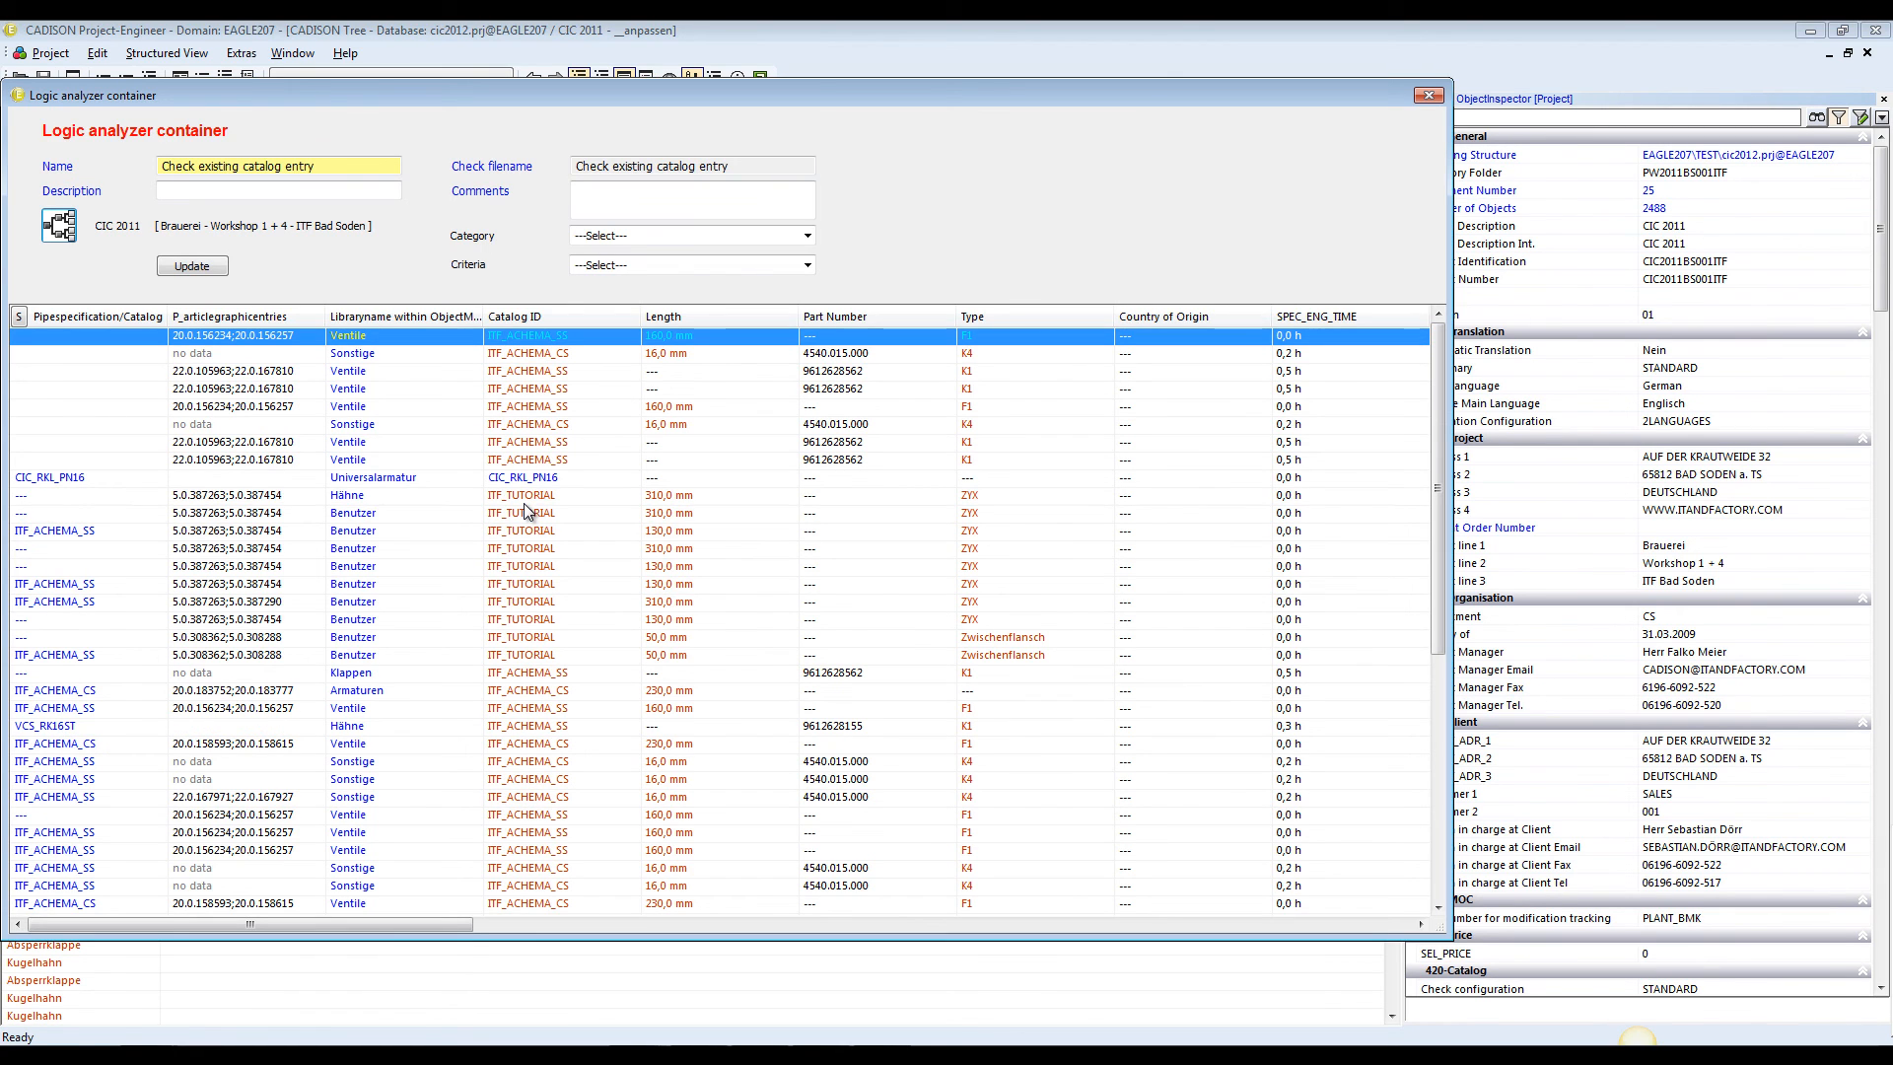
Exclude the category VALVE WITH CATALOG ENTRY from the container's object list
left_click(643, 235)
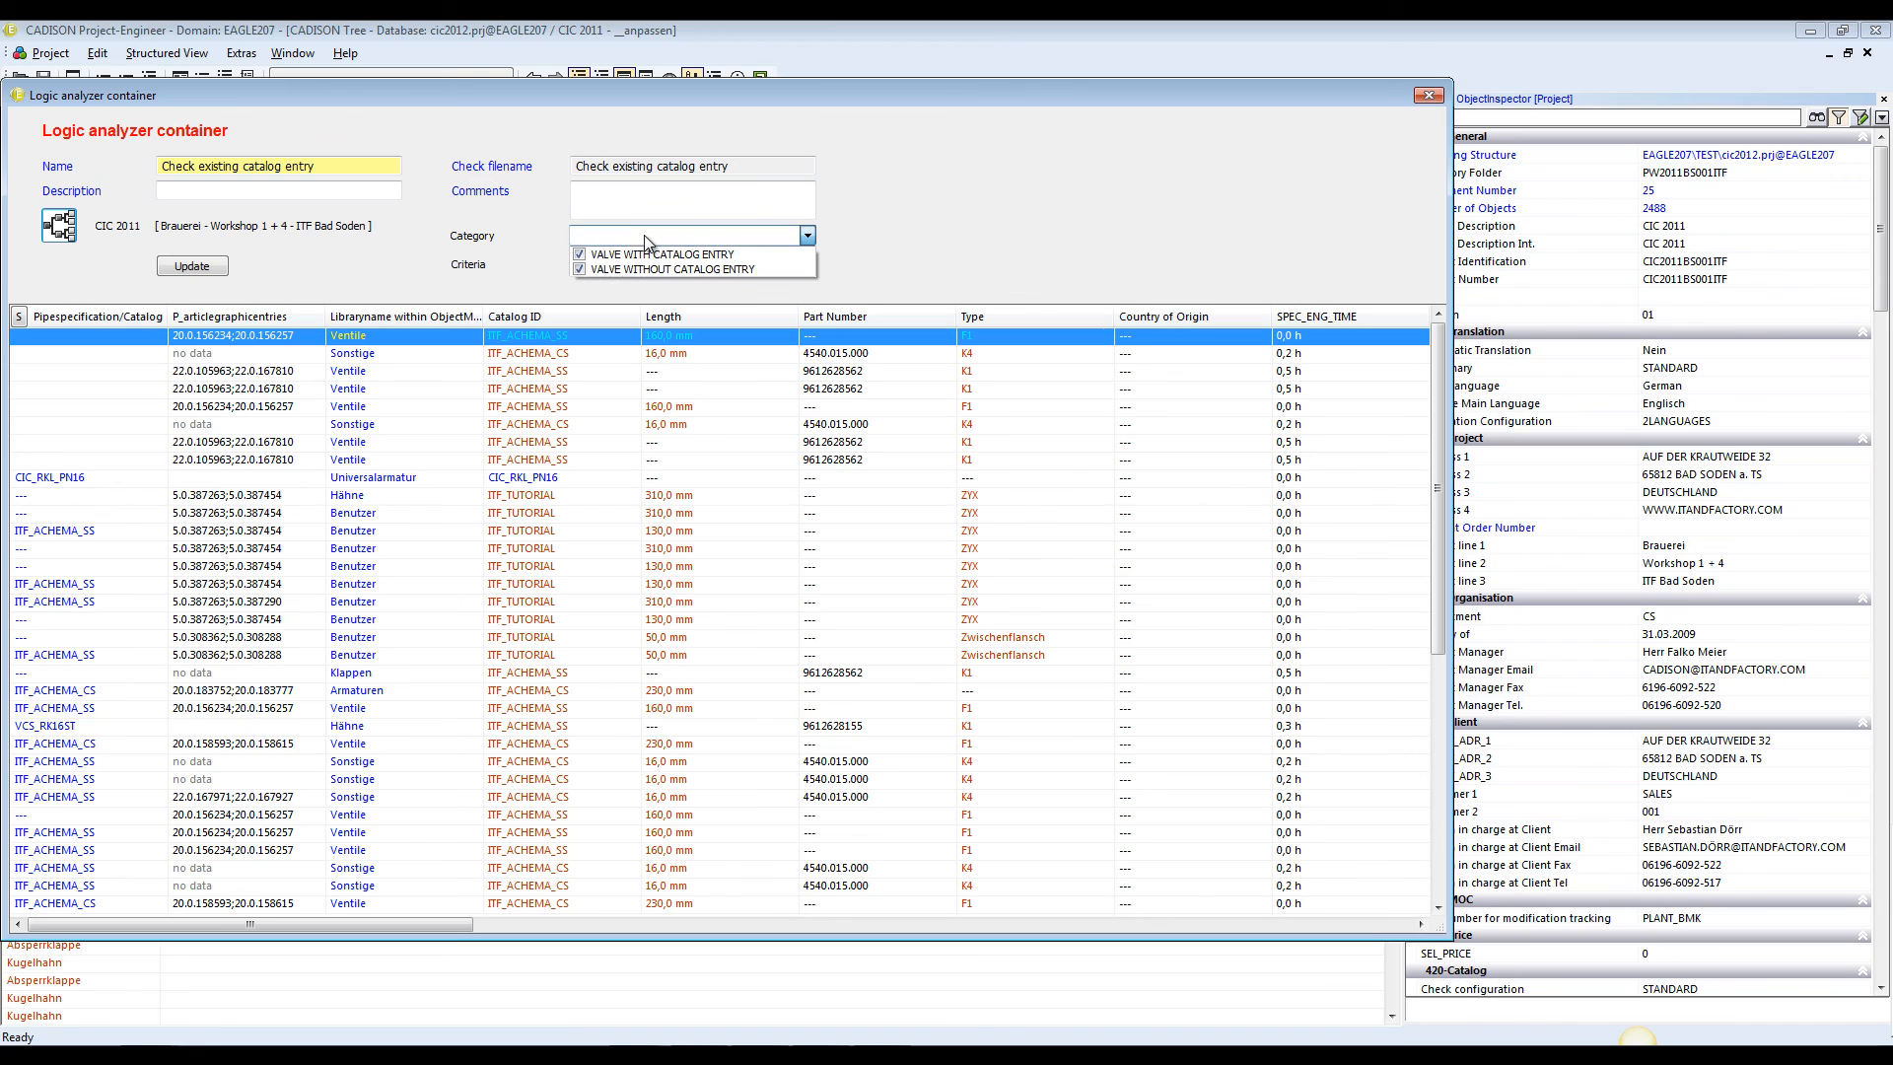
left_click(581, 254)
left_click(932, 221)
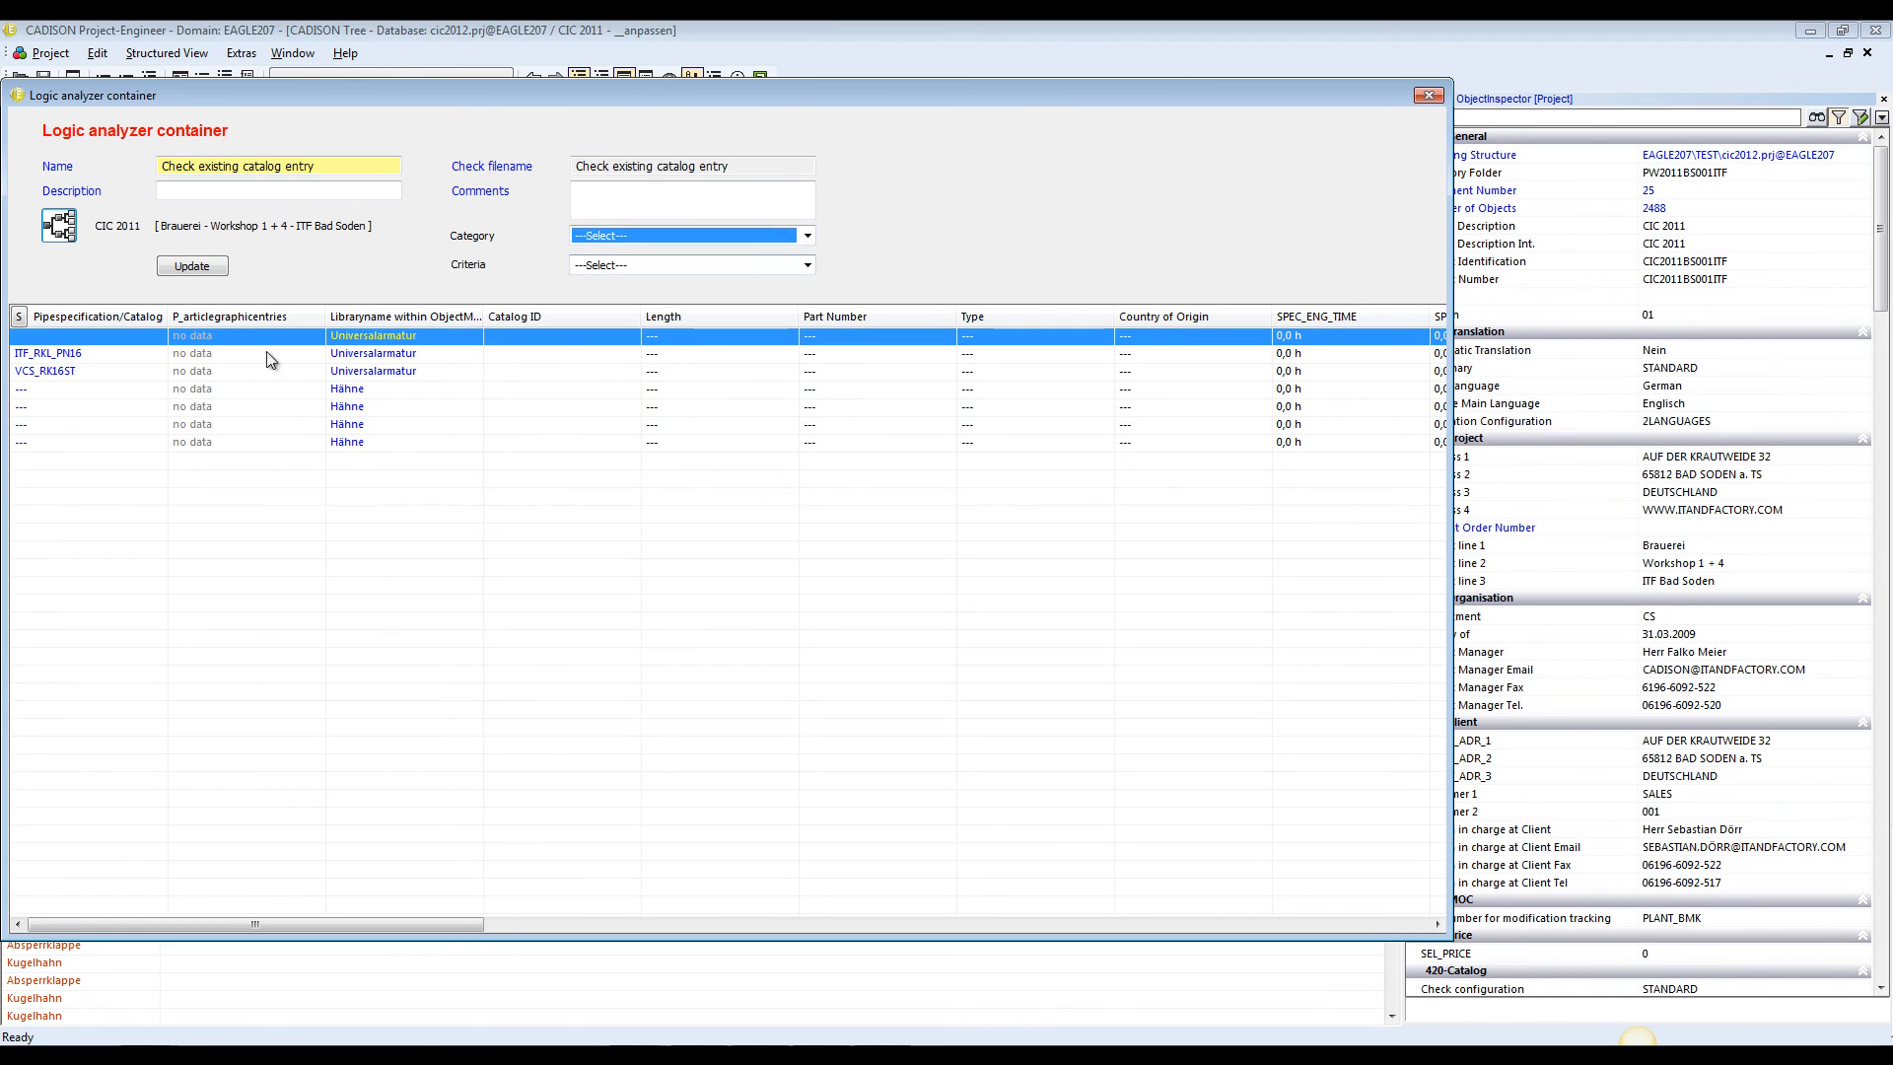
Select the six valves from ITF_RKL_PN16 through the last row, check their shared input form, and cancel it
left_click(373, 355)
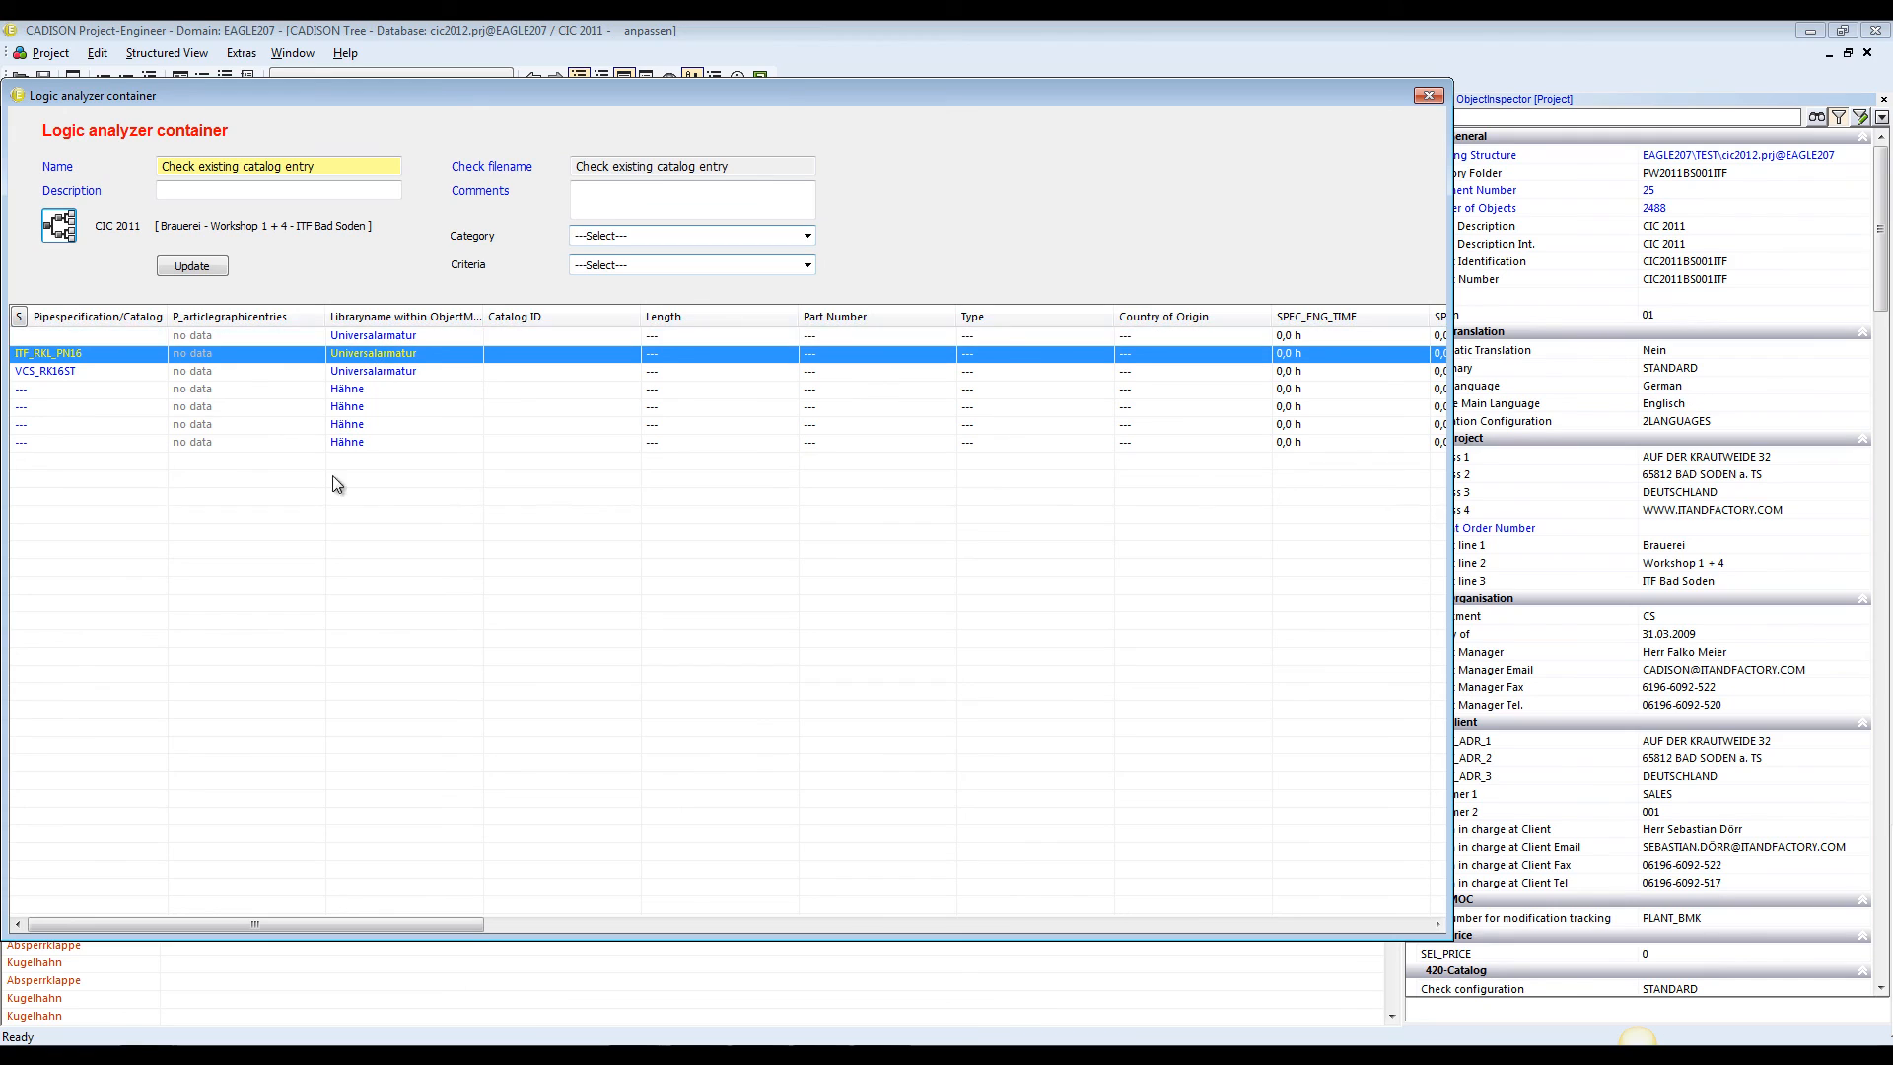
left_click(364, 424, "shift")
left_click(385, 441, "shift")
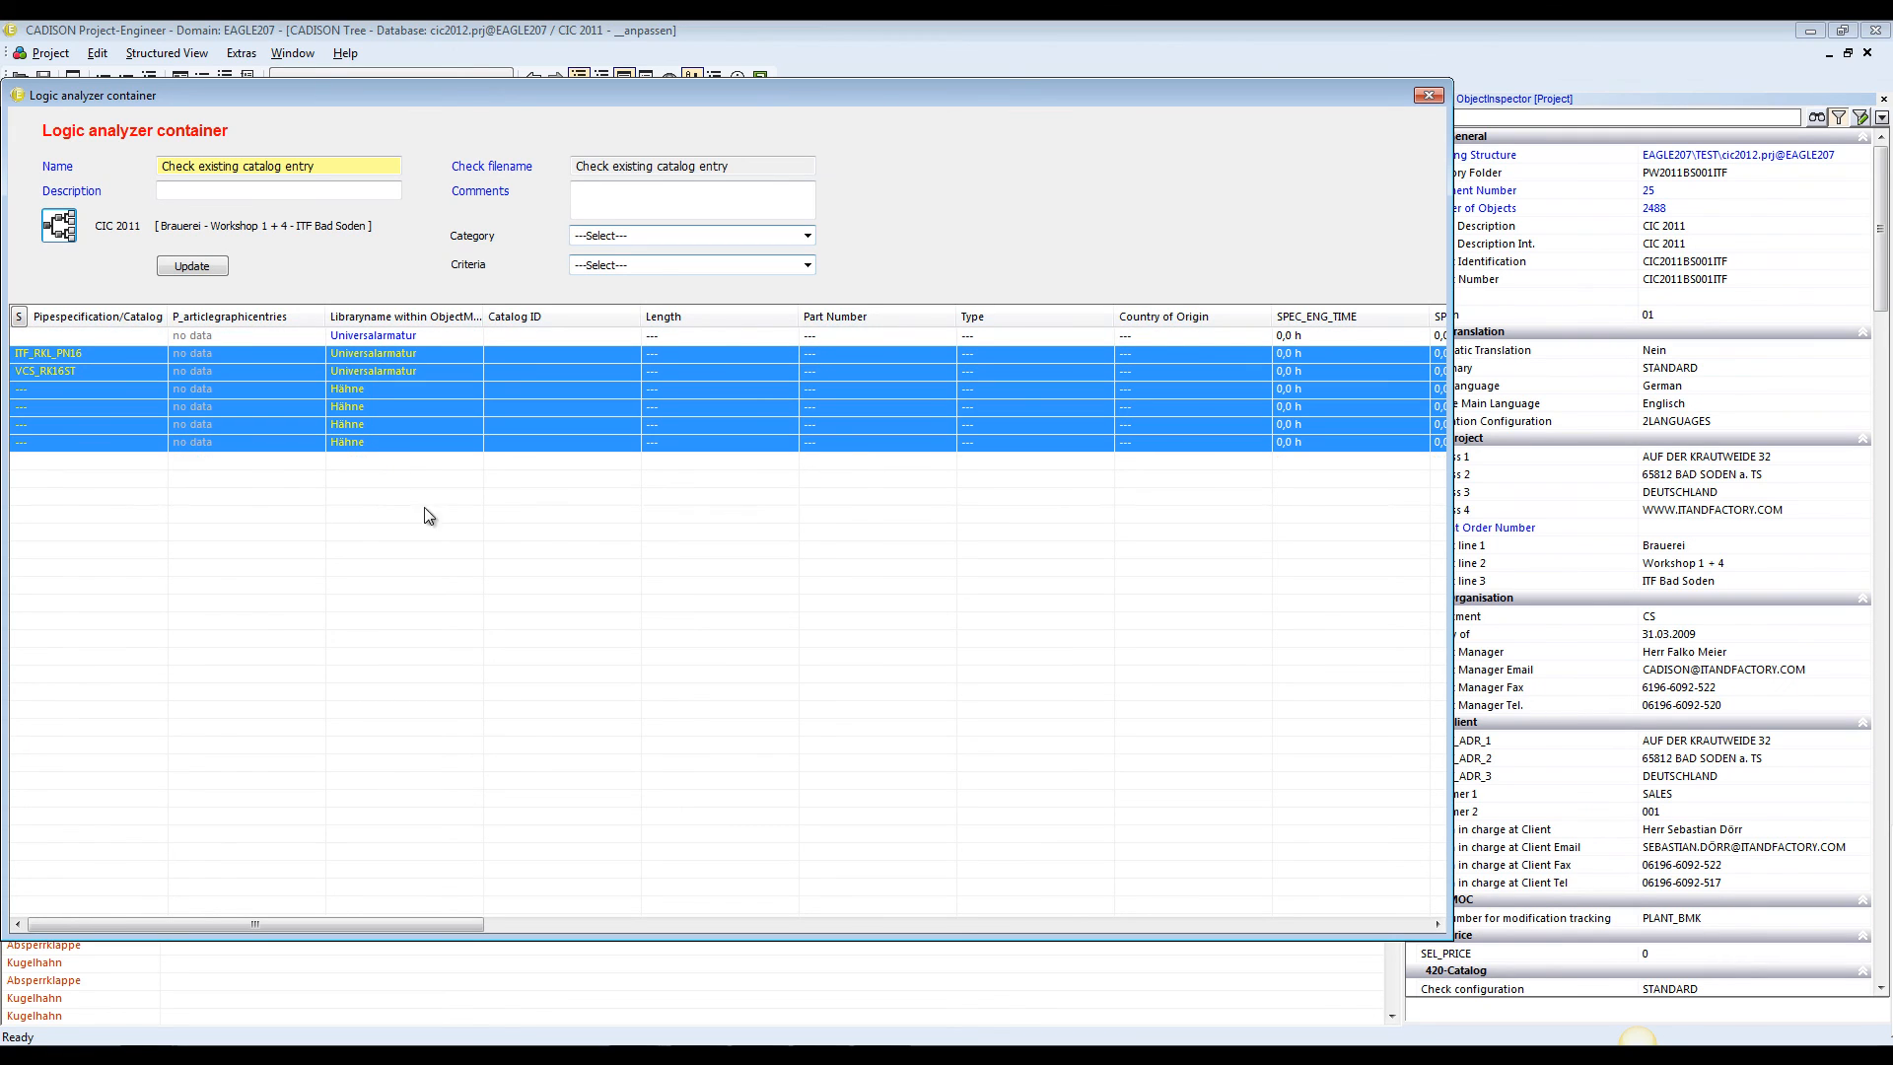
right_click(384, 408)
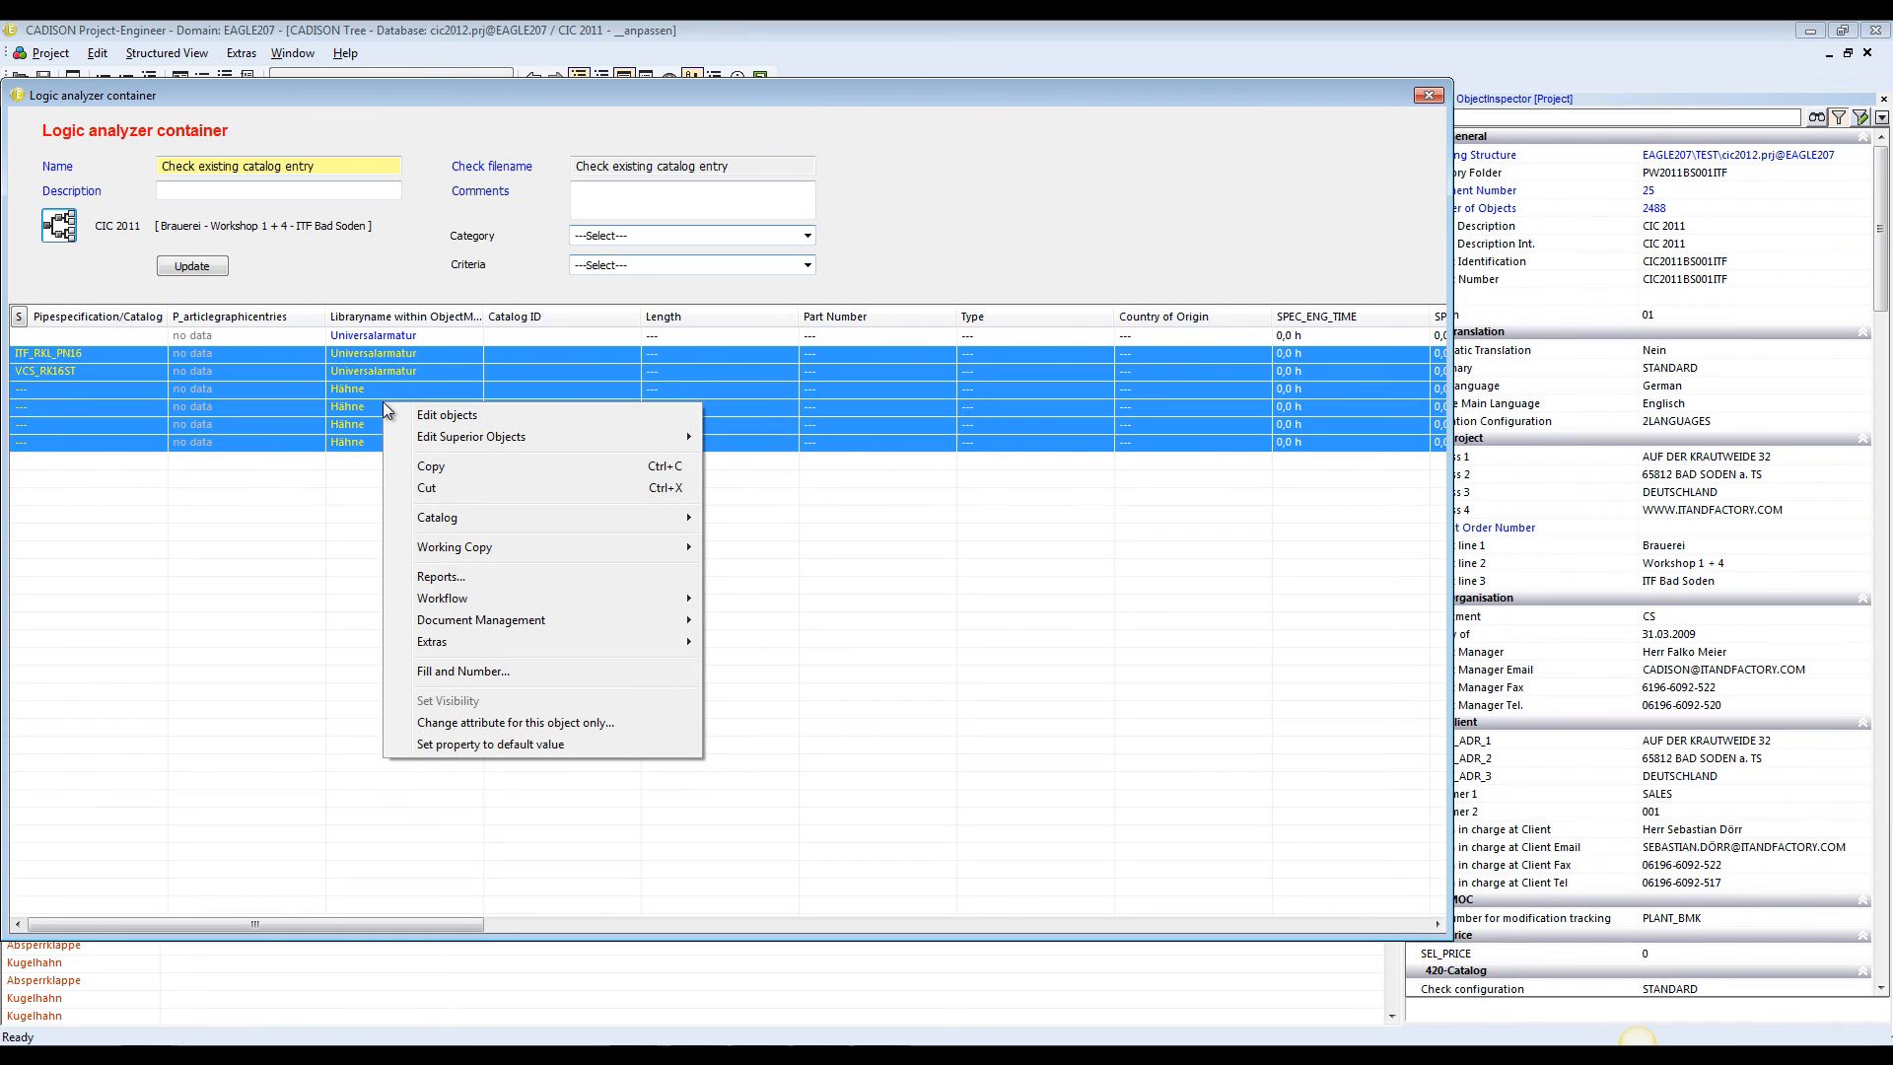
left_click(434, 415)
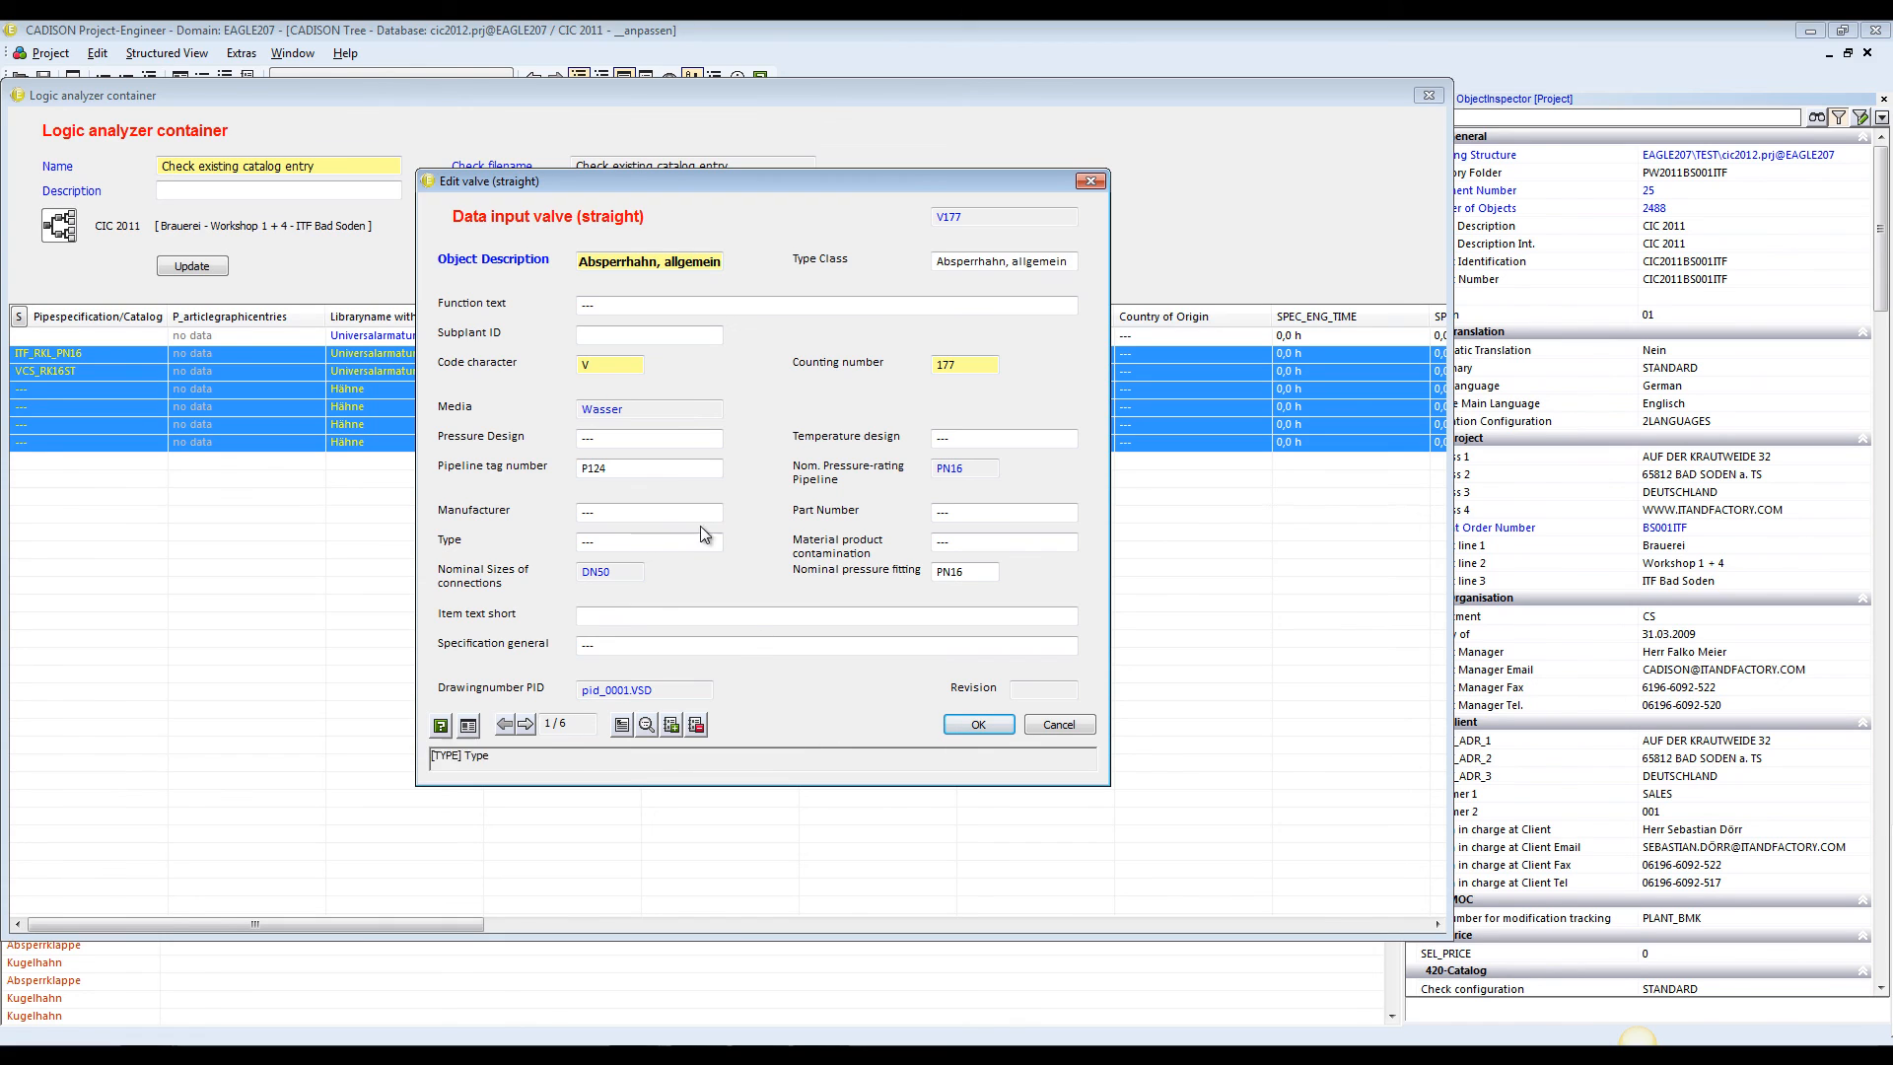
left_click(1067, 724)
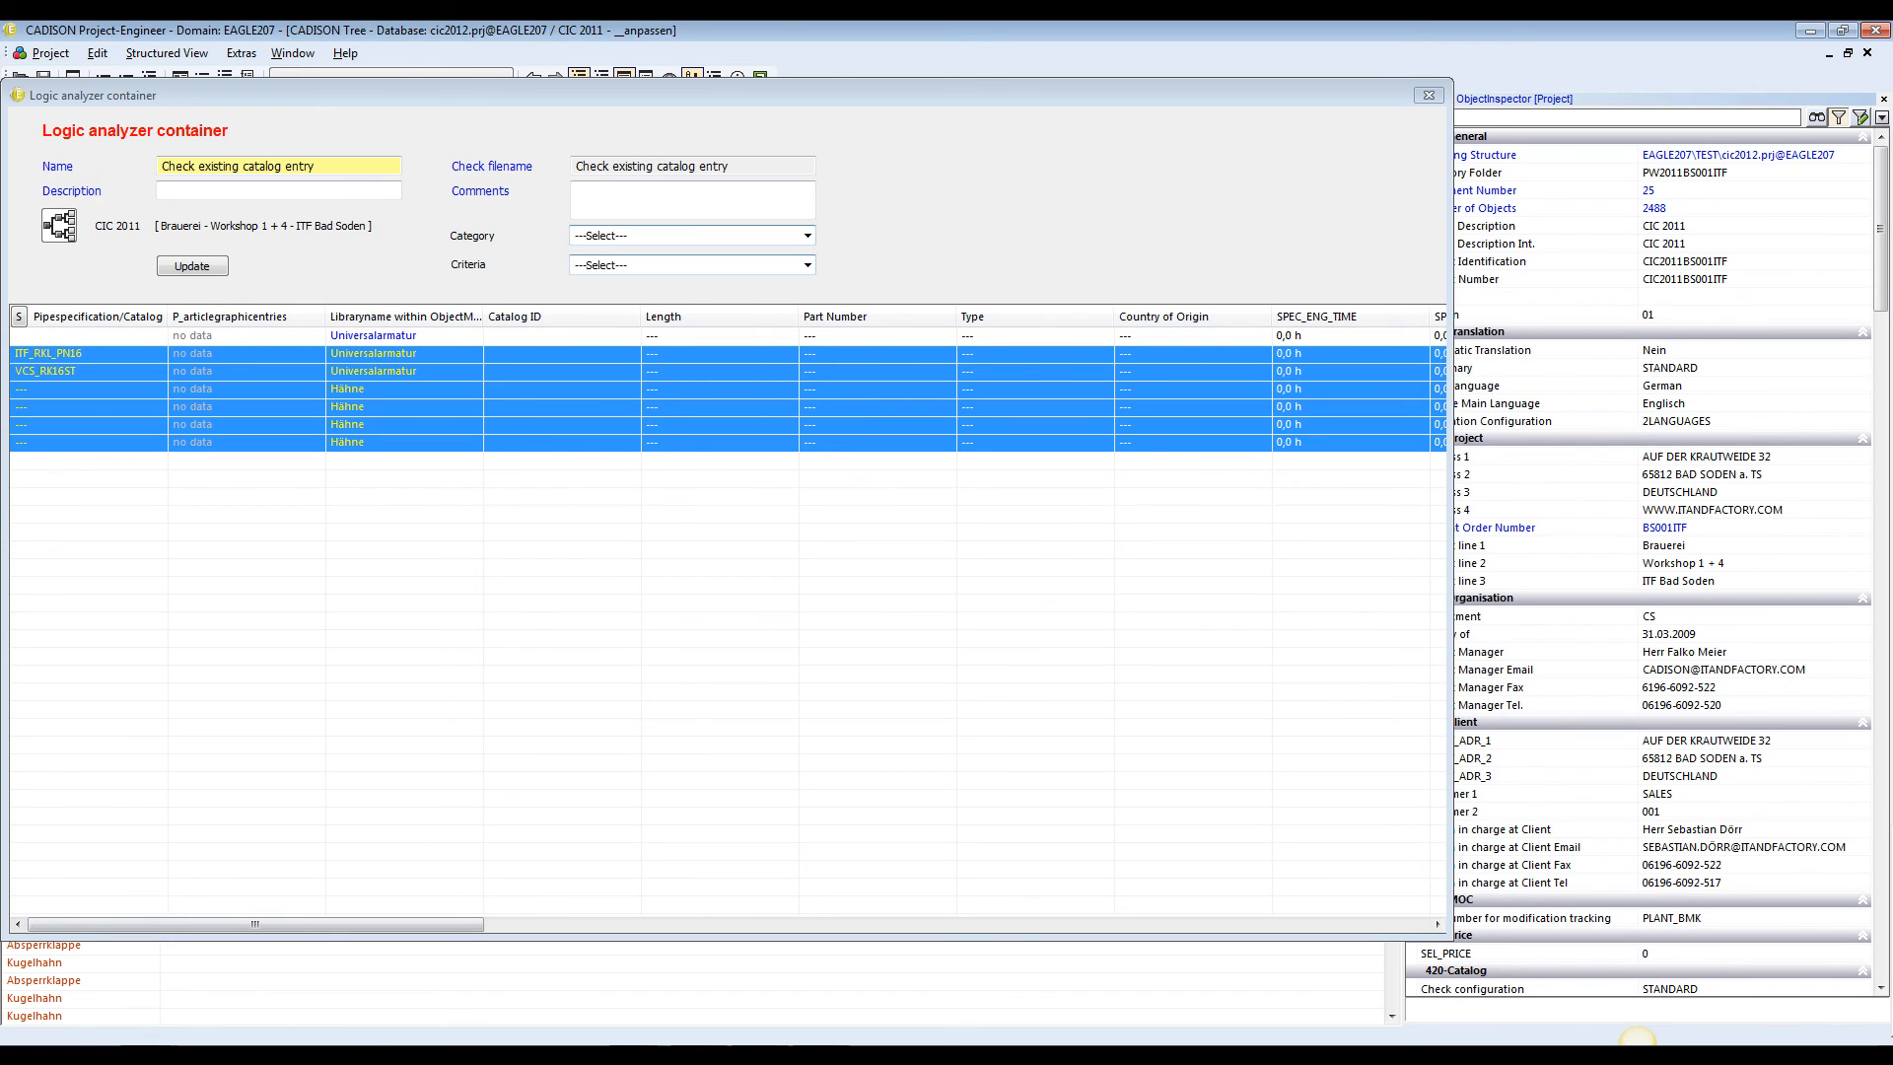
Switch to the Groups folder in Windows Explorer, rename the project management form file to PHI-PVLS_projectmanagement.xml, and return to Project-Engineer
left_click(138, 992)
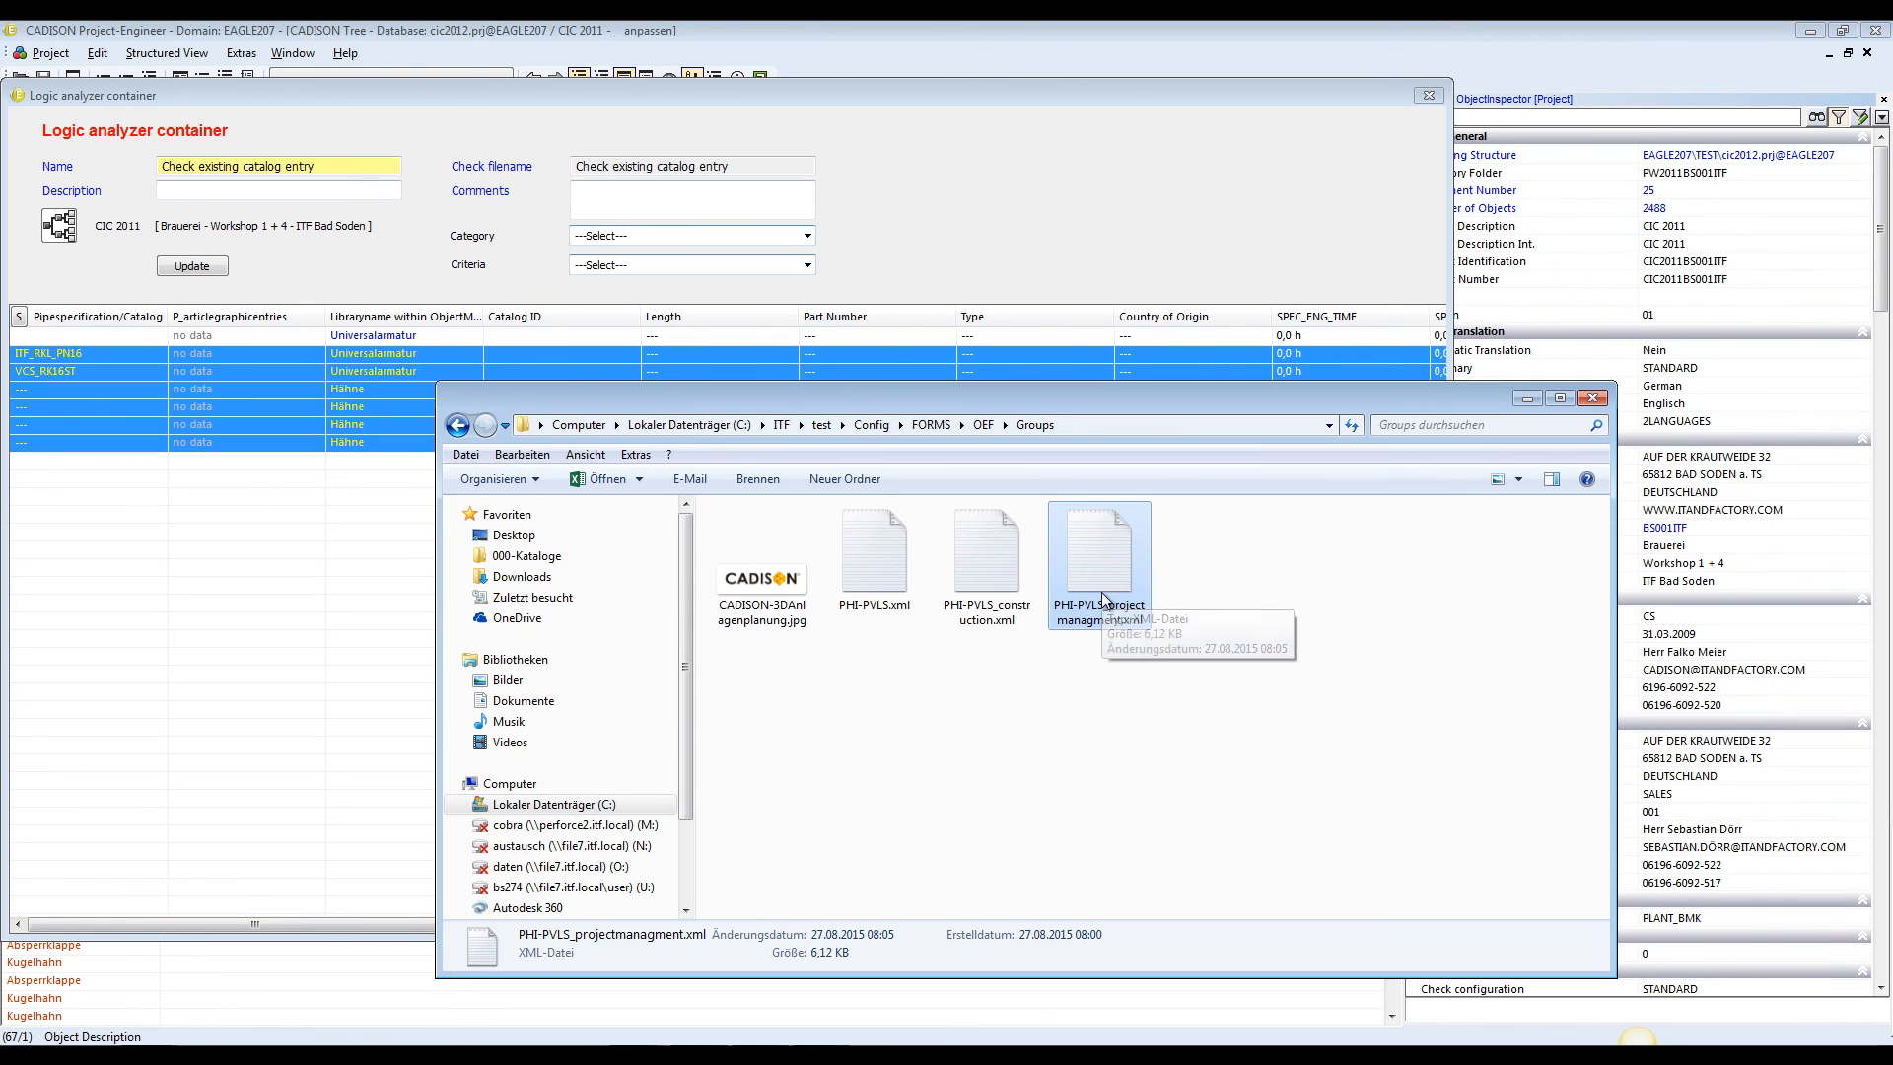
left_click(1108, 622)
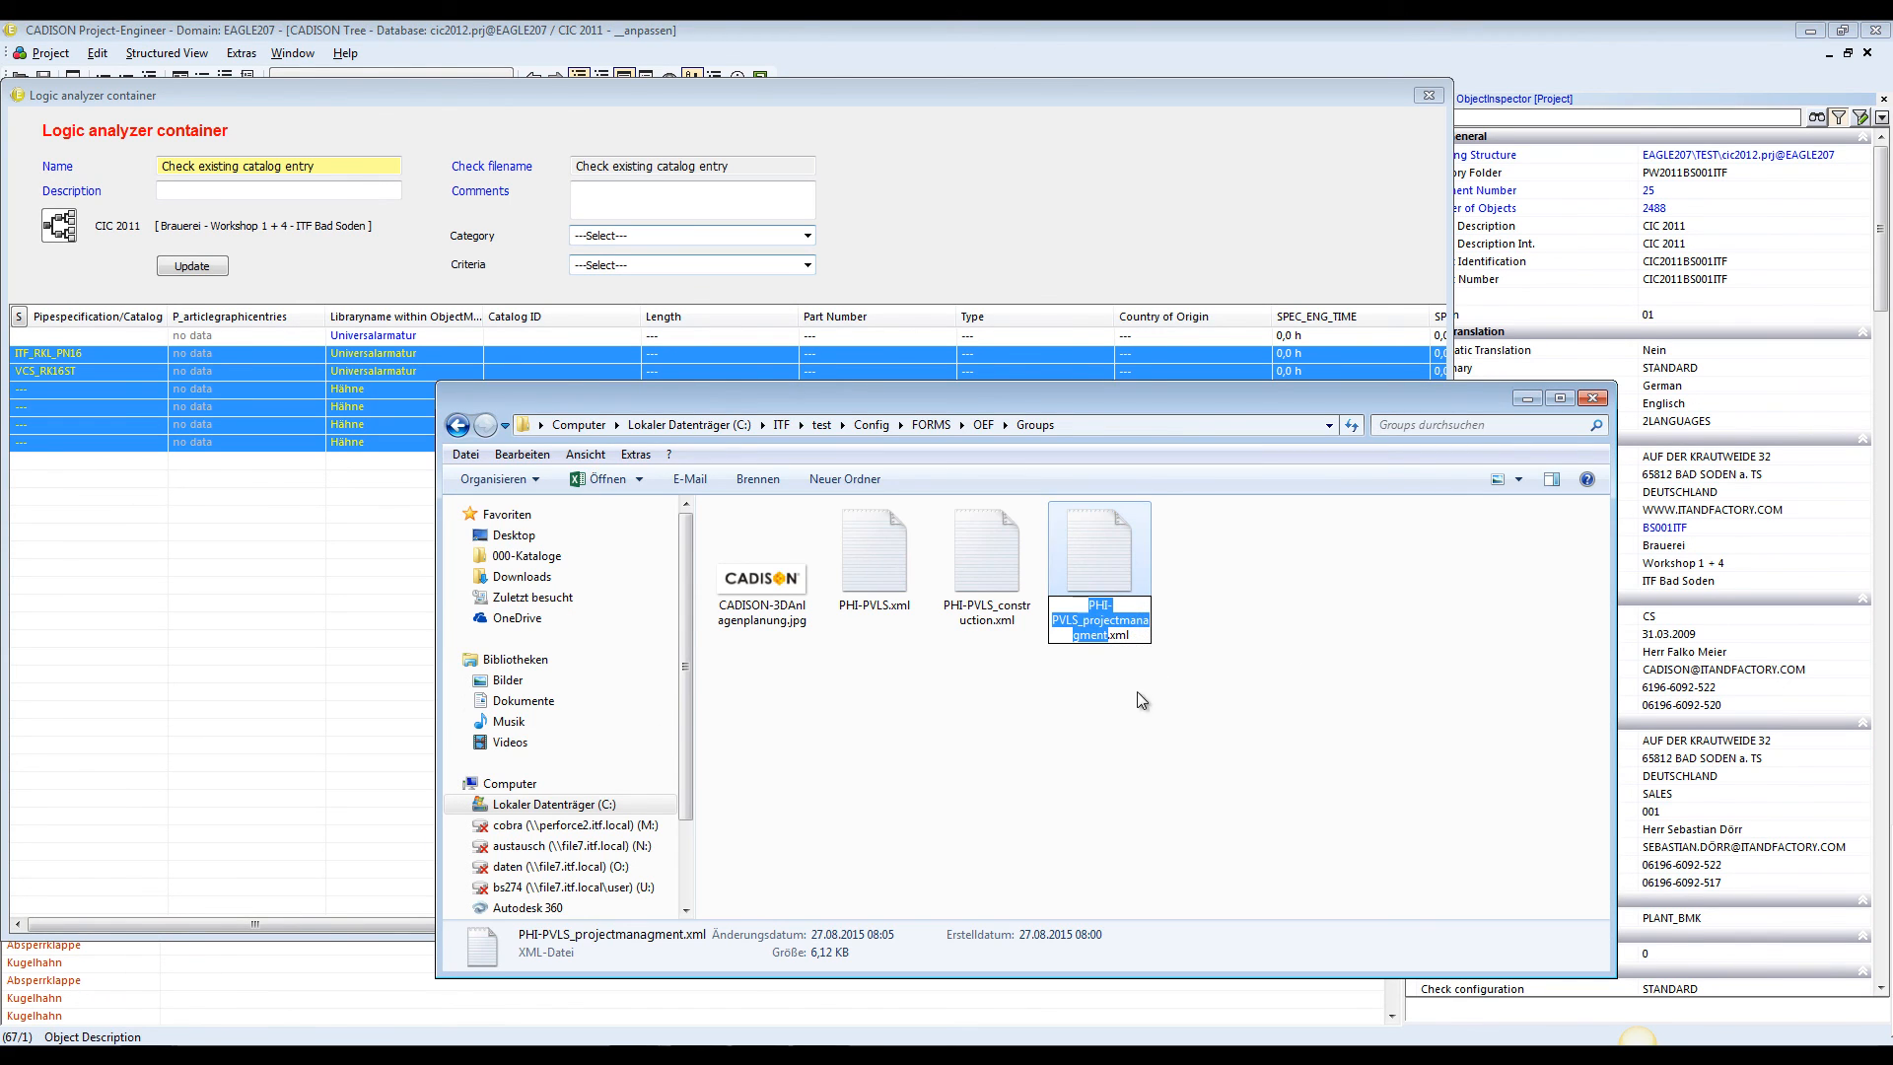
left_click(1127, 630)
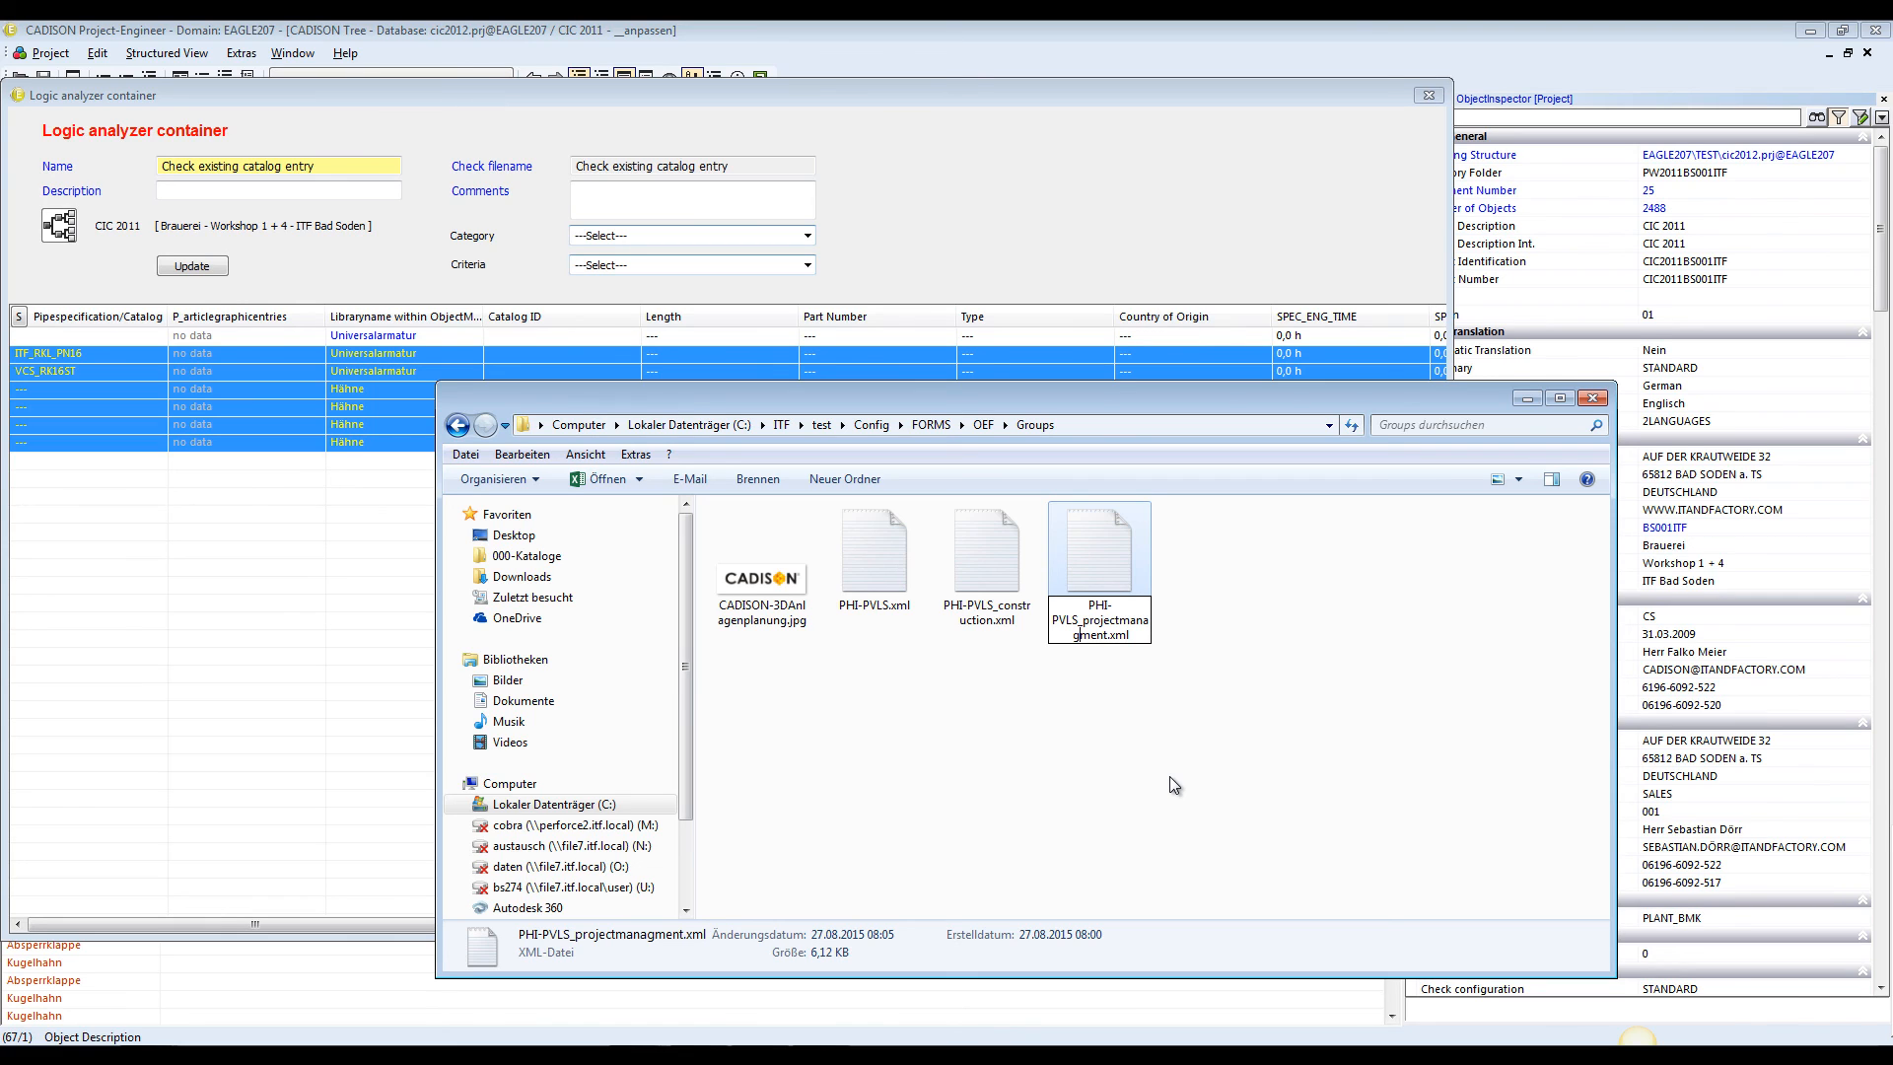
type("e")
key("Return")
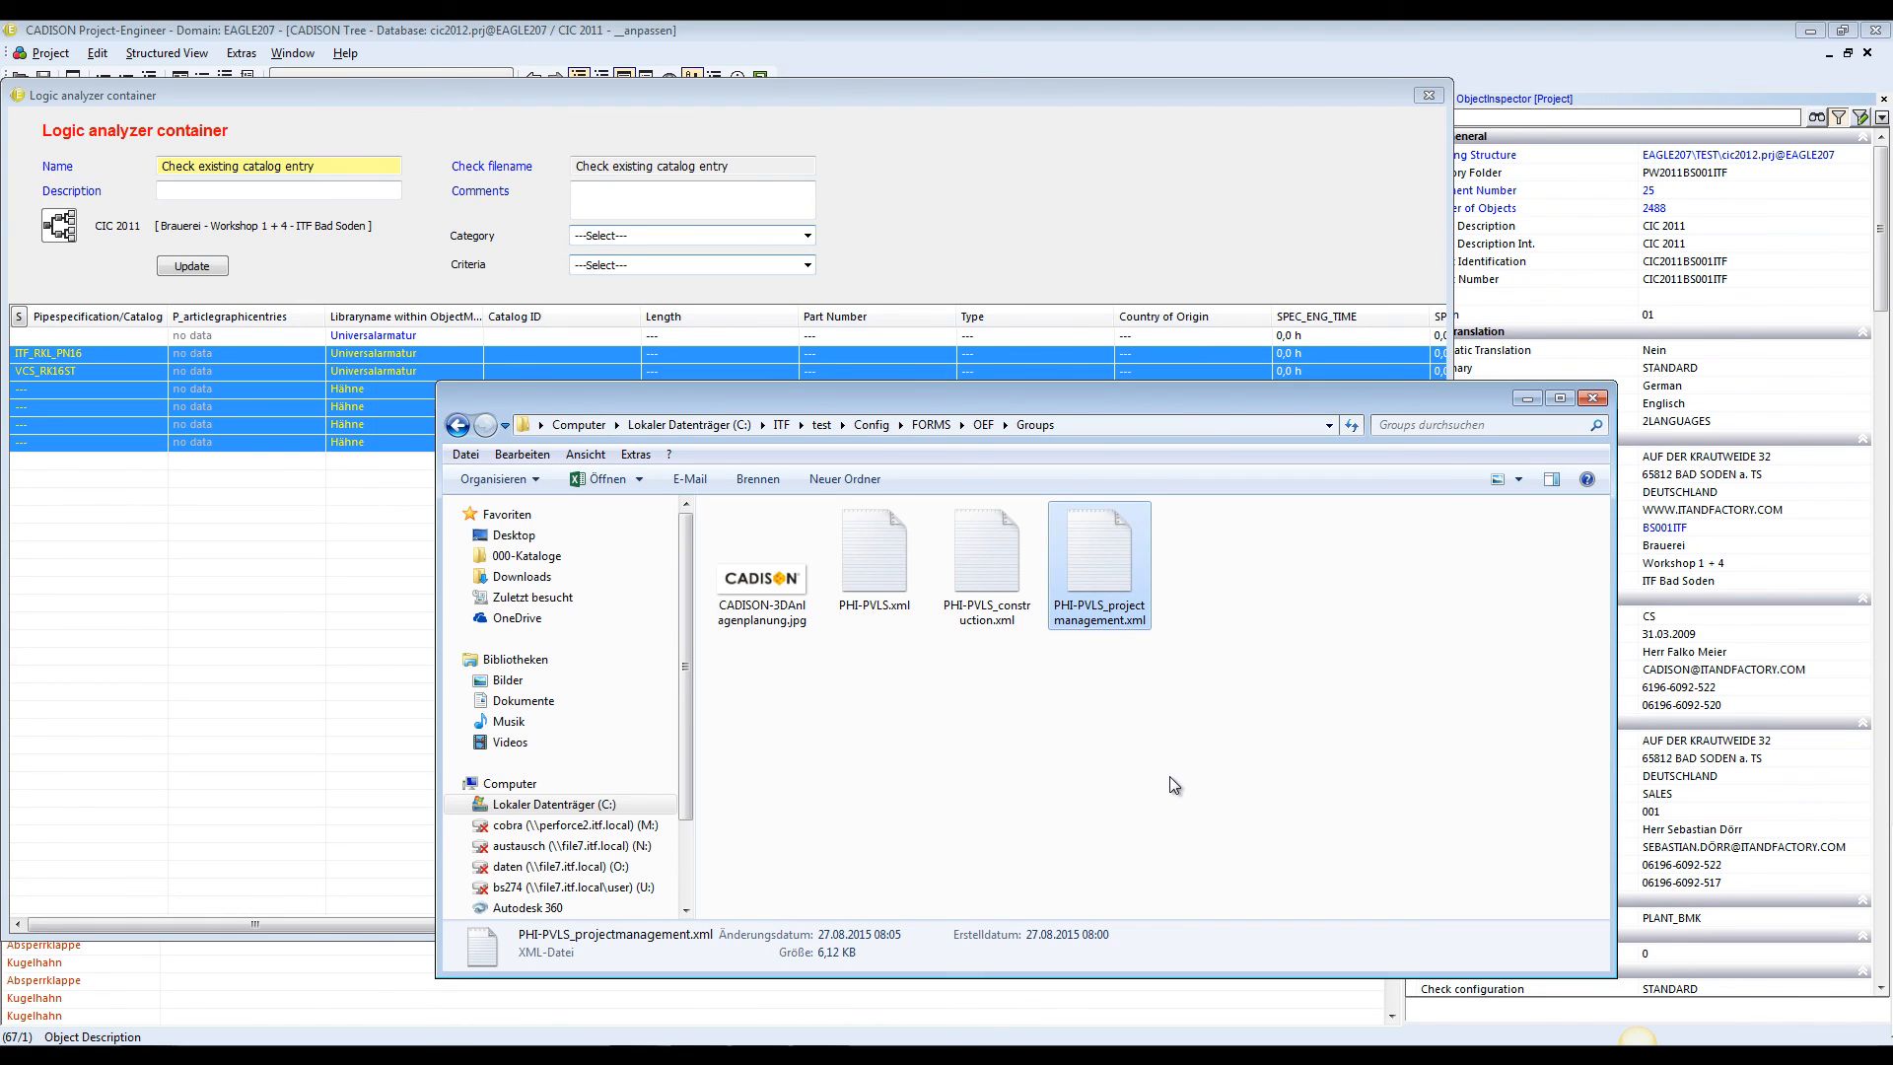
left_click(1068, 218)
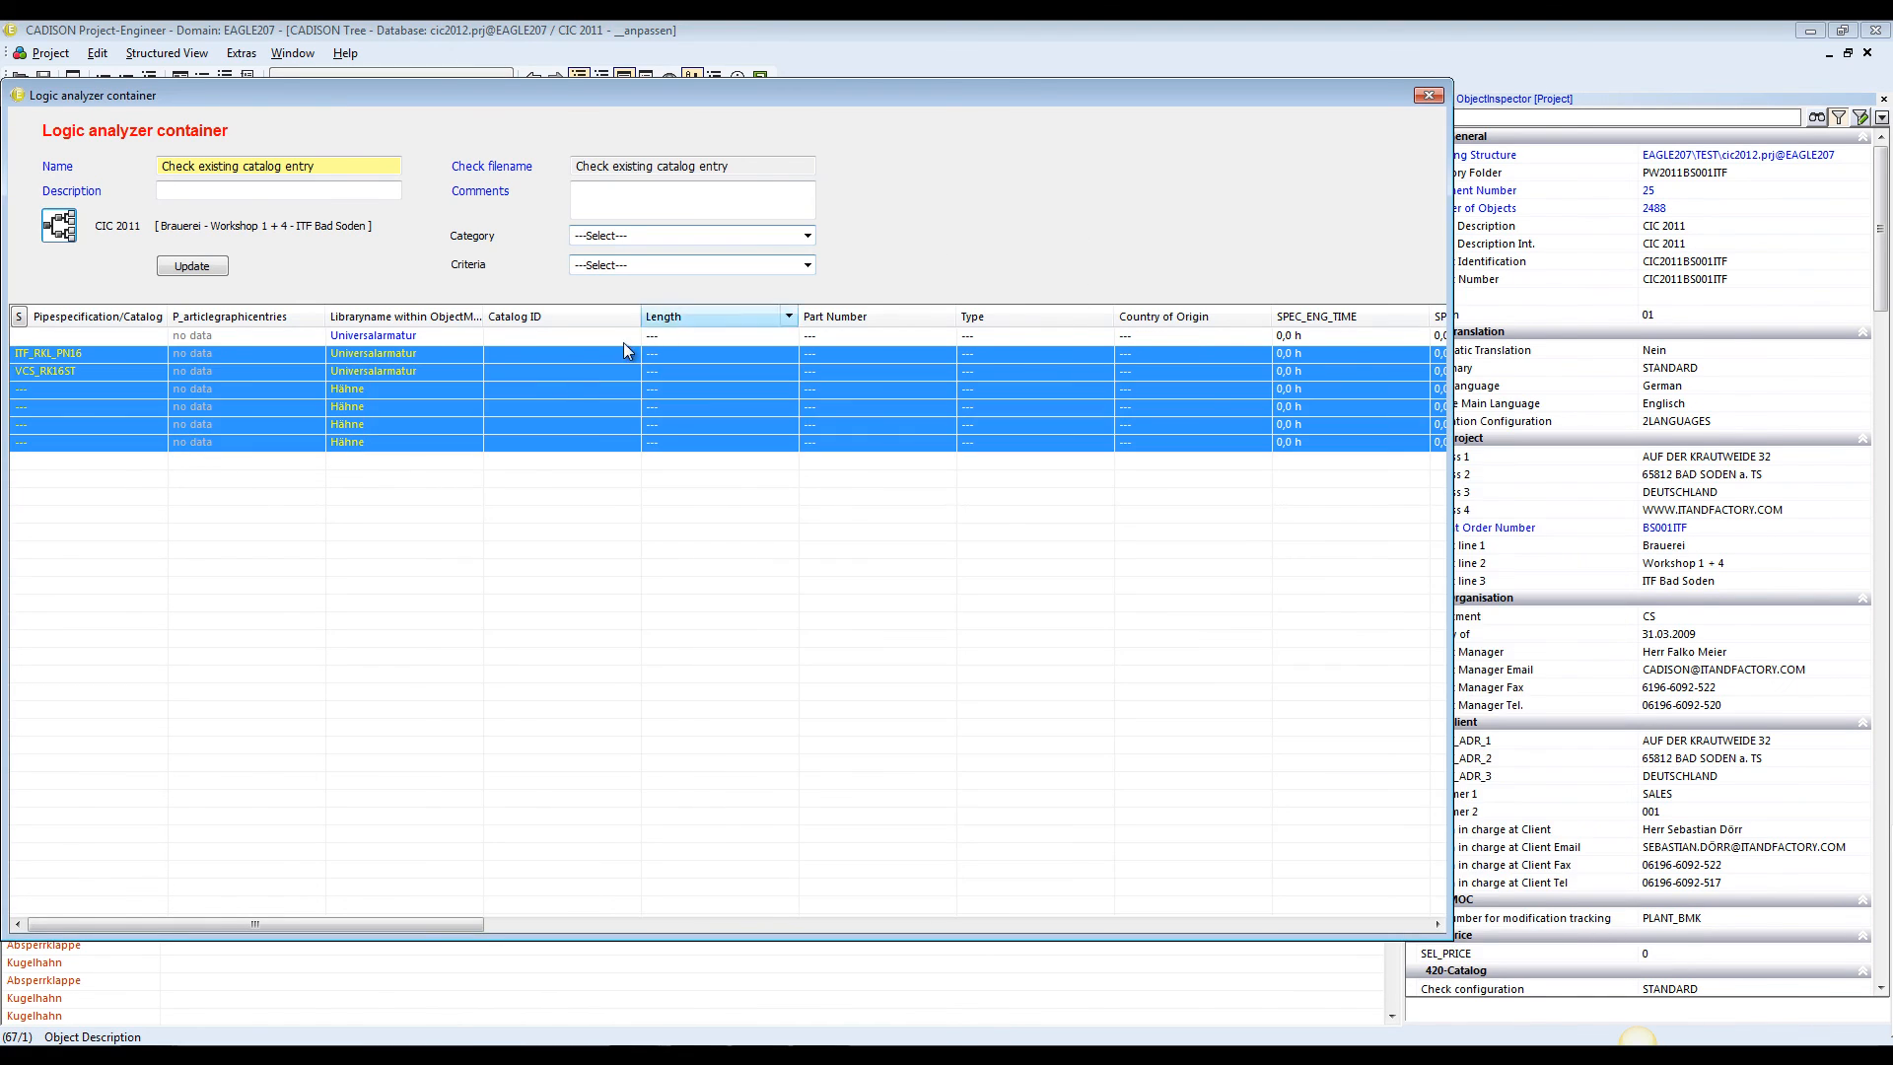
Reopen the input form for the six selected valves, check the pipeline tag number field, and page between the valves
right_click(533, 395)
left_click(593, 407)
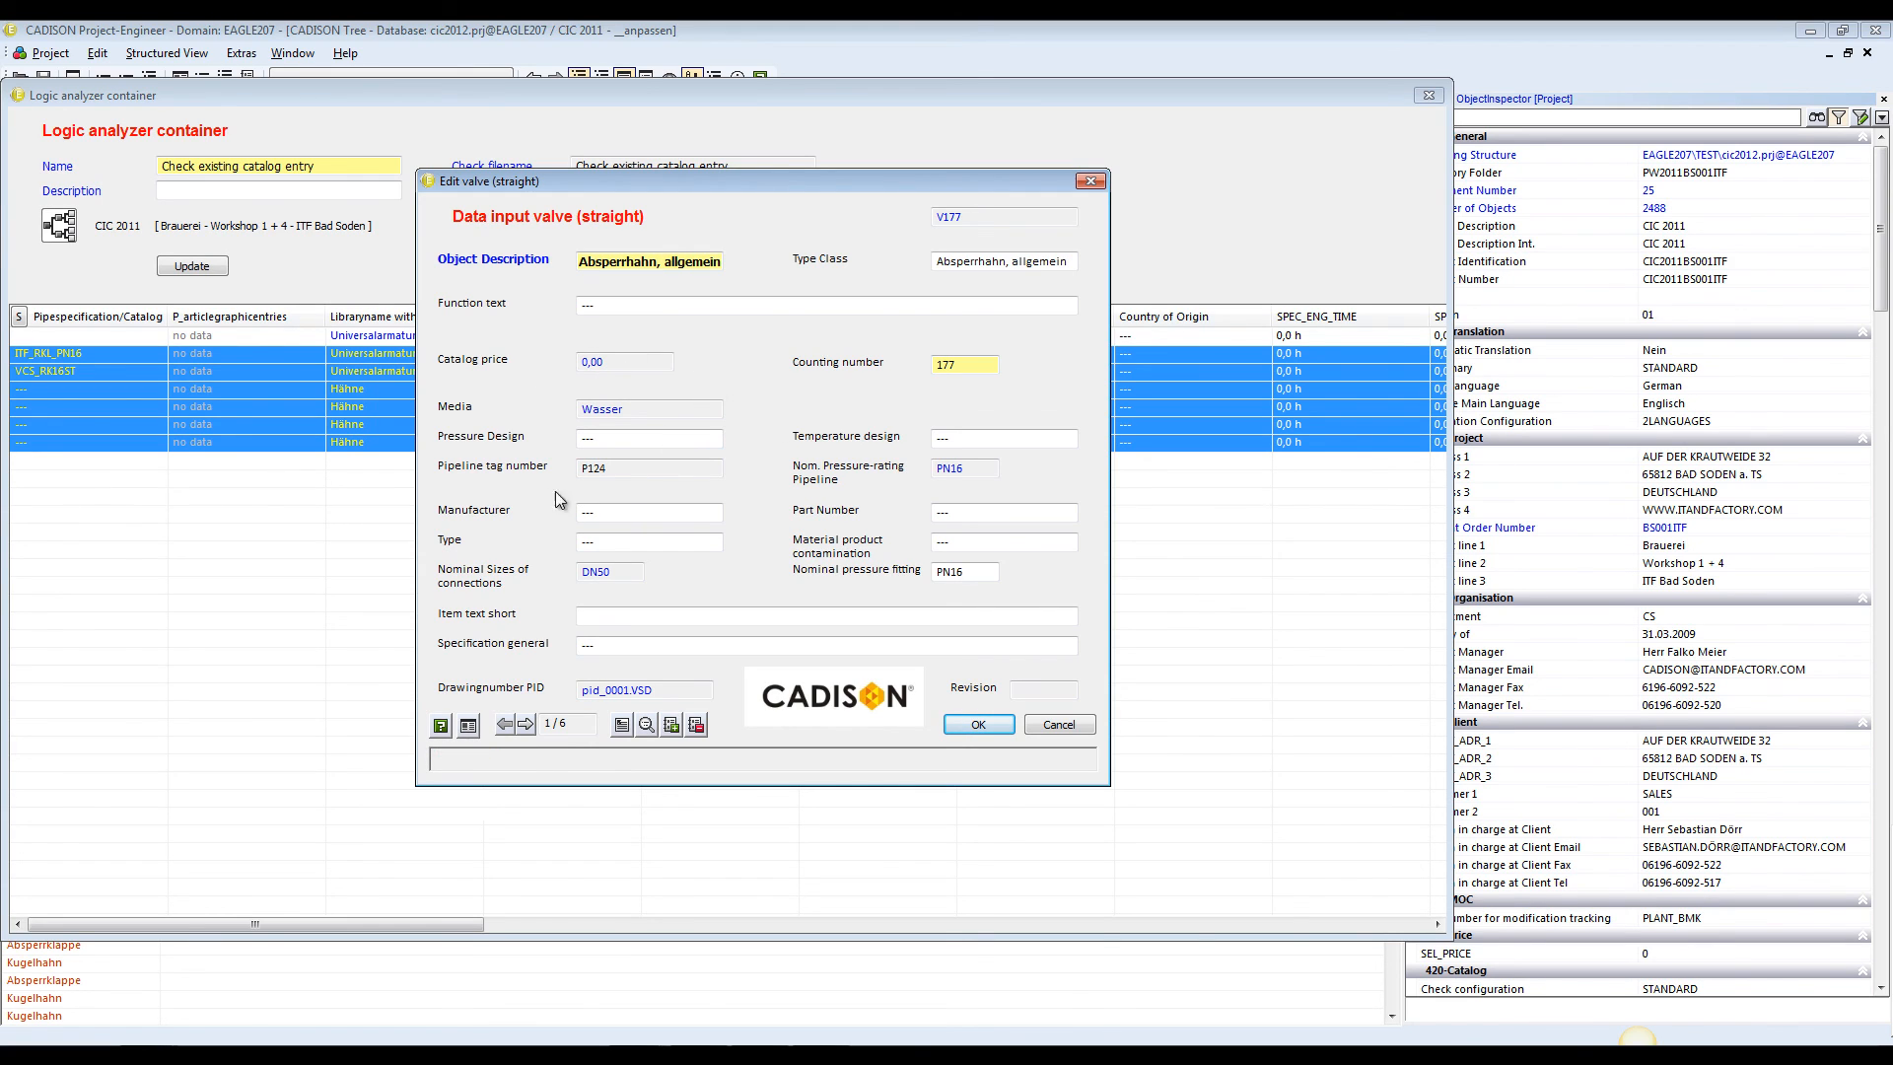
left_click(639, 468)
left_click(529, 728)
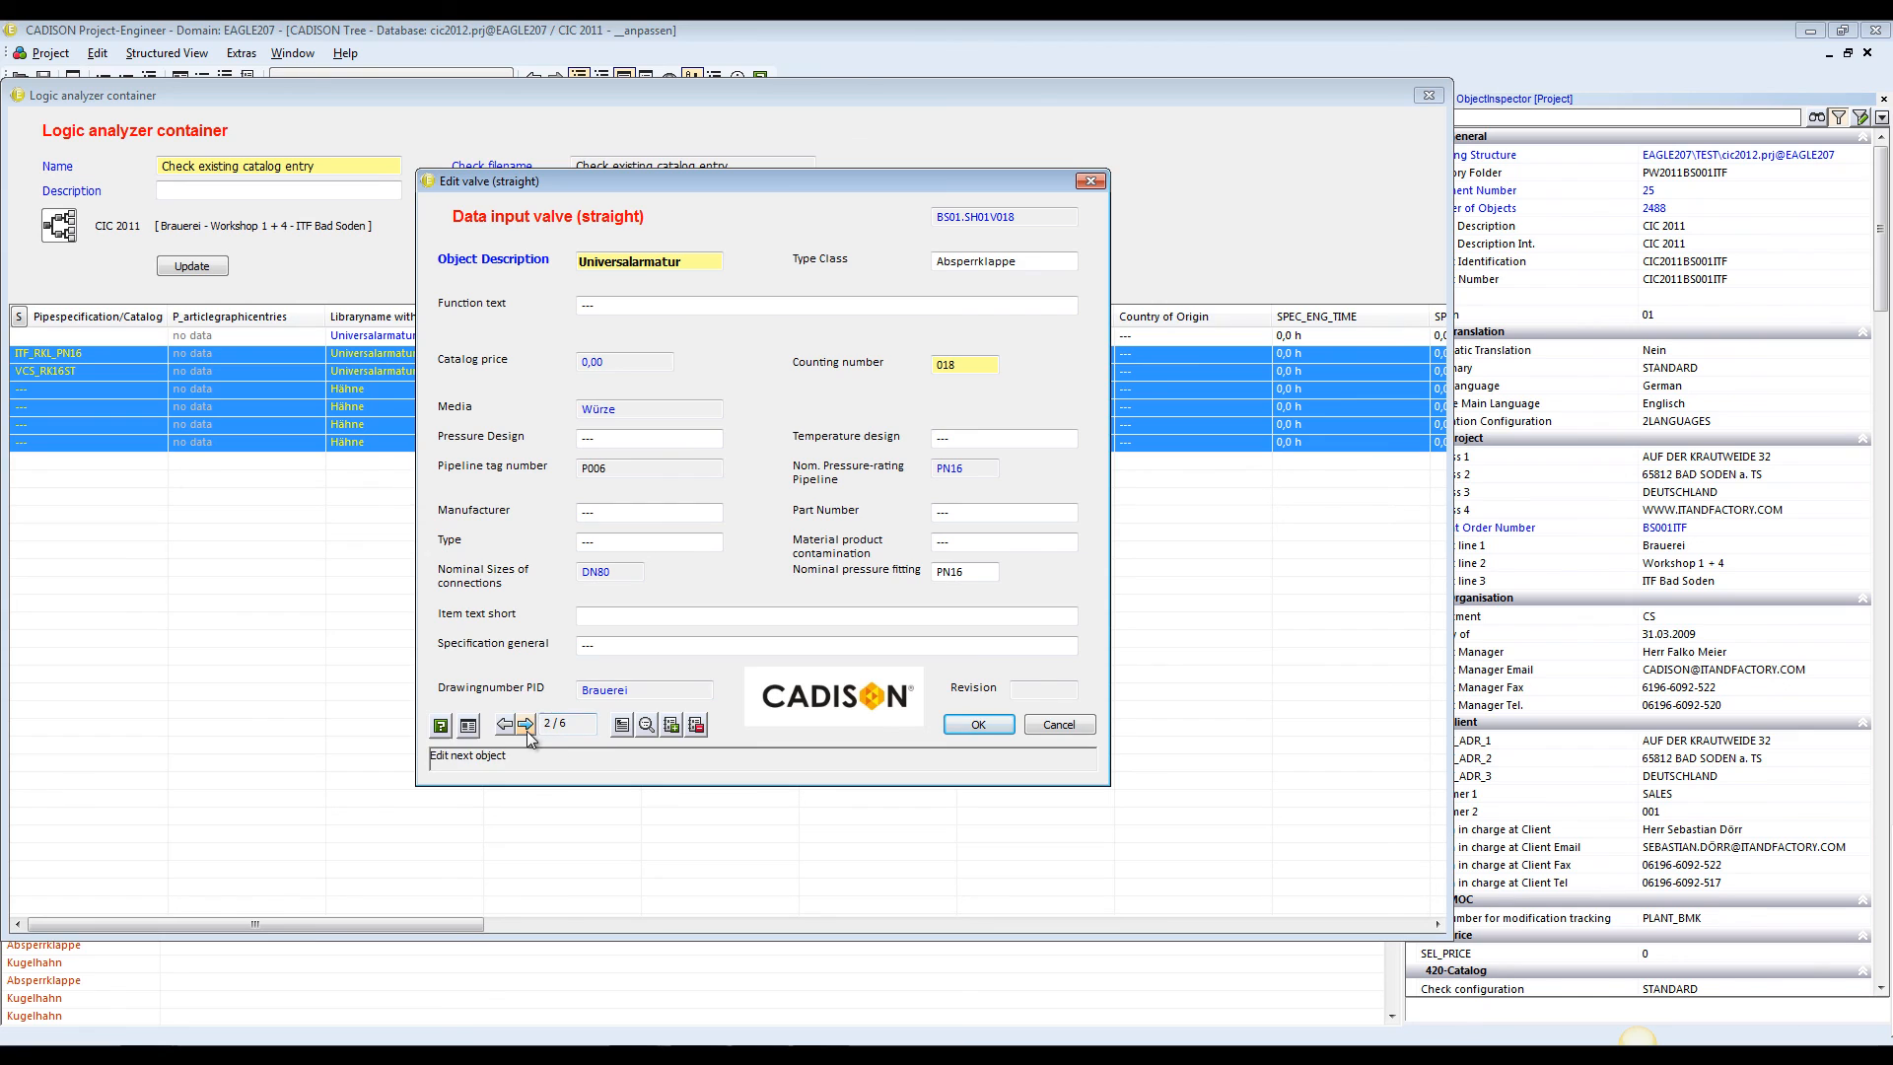
left_click(527, 725)
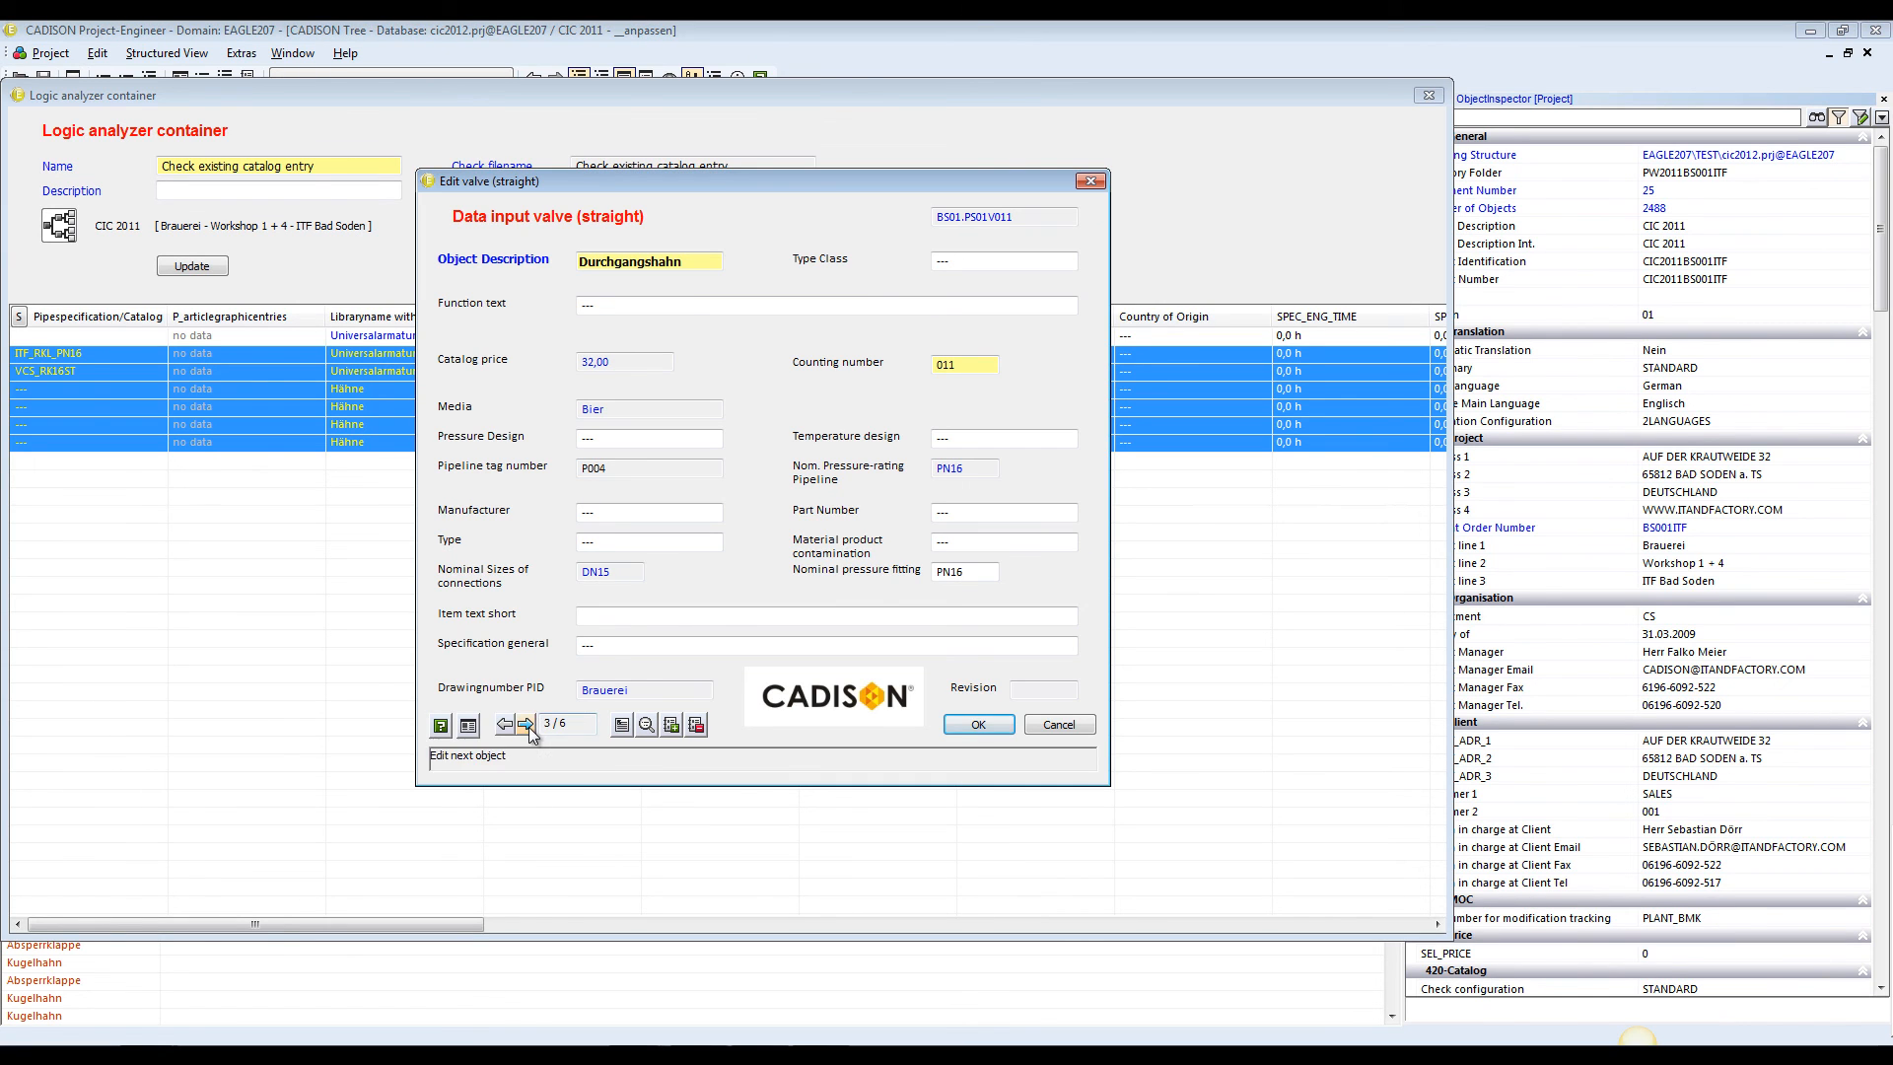
left_click(505, 725)
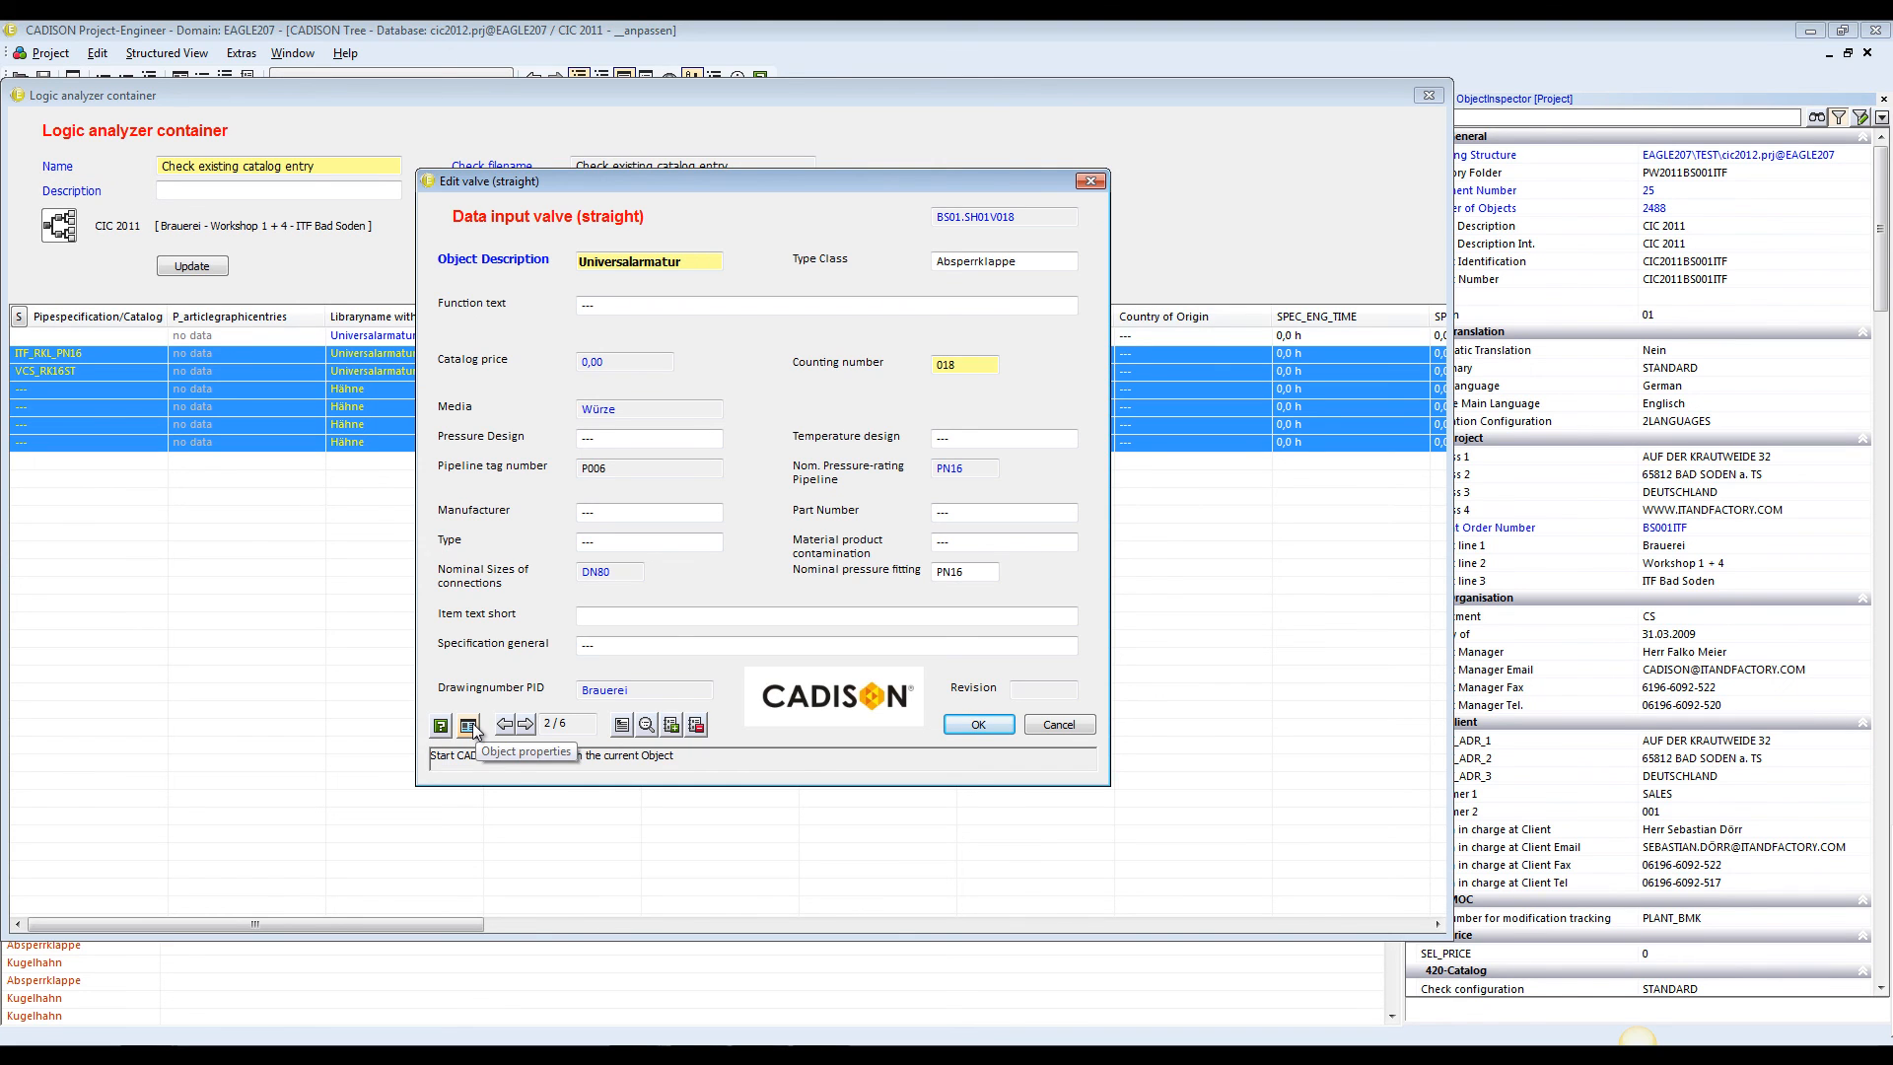
Examine the full object properties of the second selected valve, and close them
left_click(469, 726)
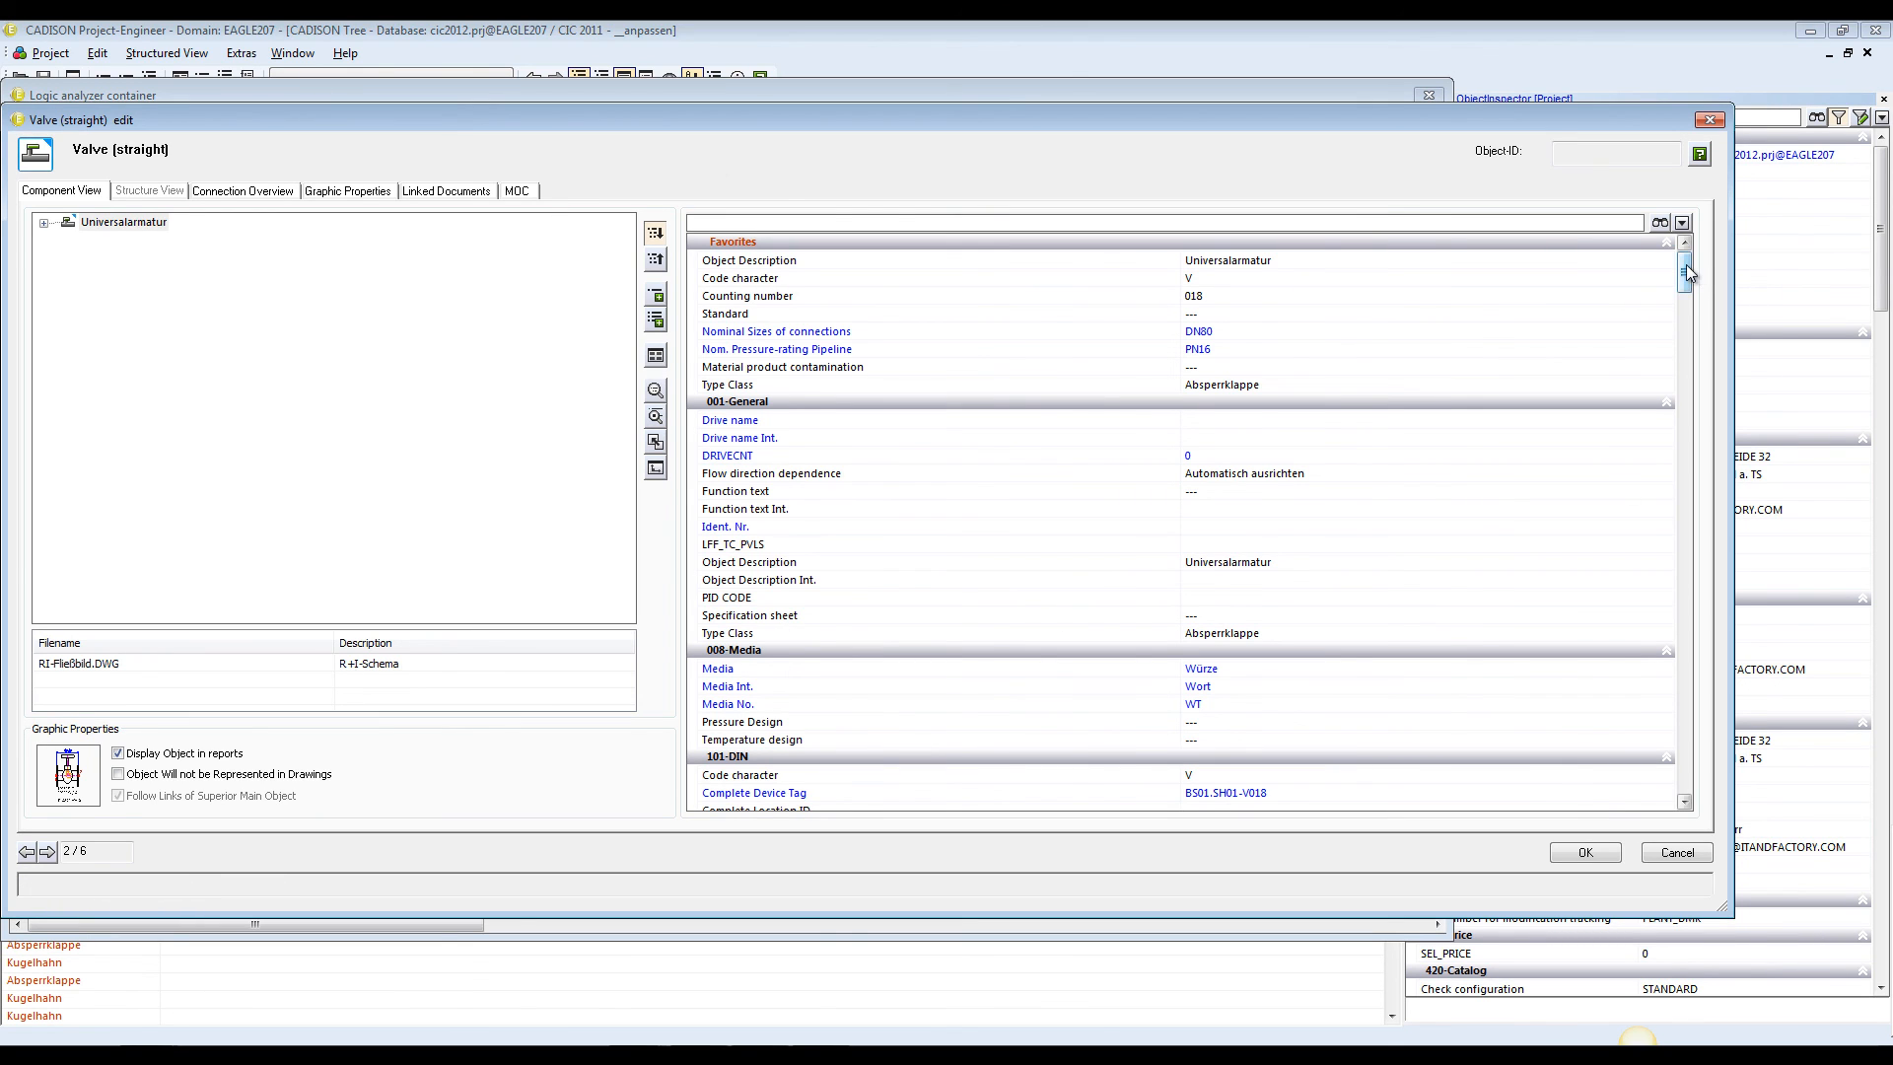
mouse_move(1684, 264)
left_mouse_down()
mouse_move(1690, 759)
mouse_move(1669, 259)
left_mouse_up()
left_click(1709, 120)
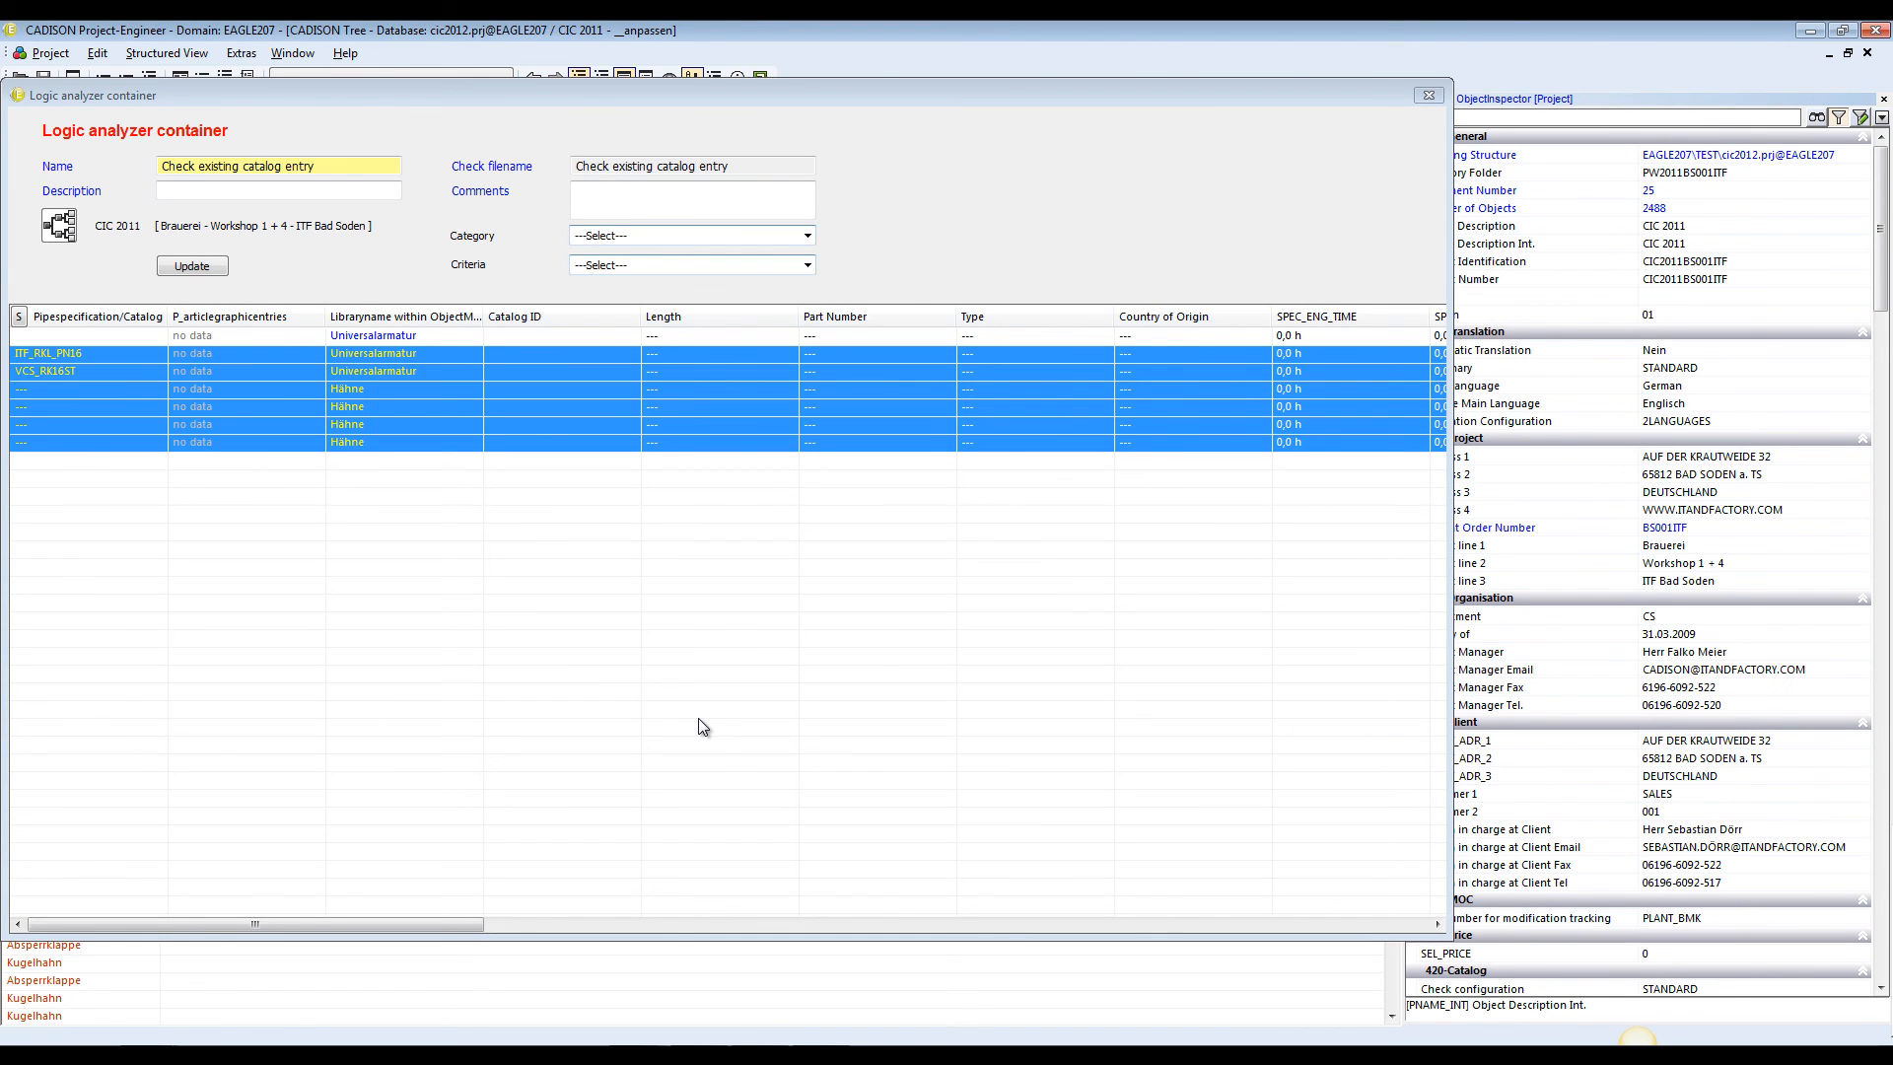